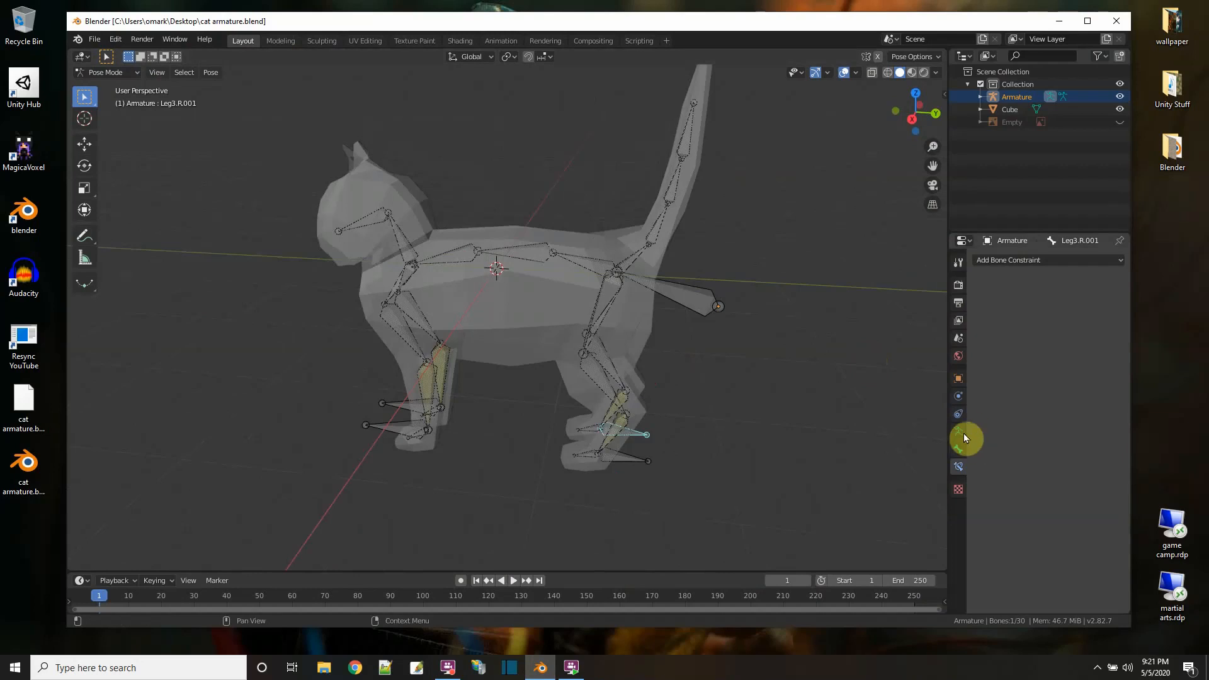
- Maximize the window and display the armature's bone names in the viewport
left_click(1088, 20)
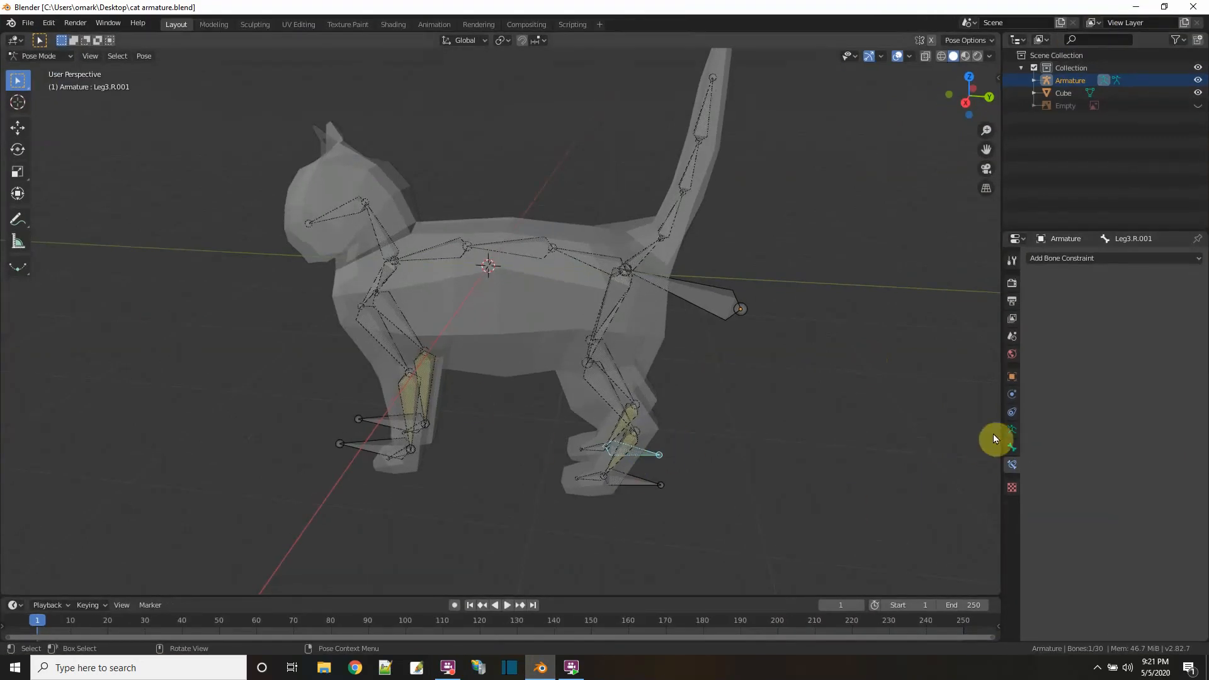
left_click(1011, 428)
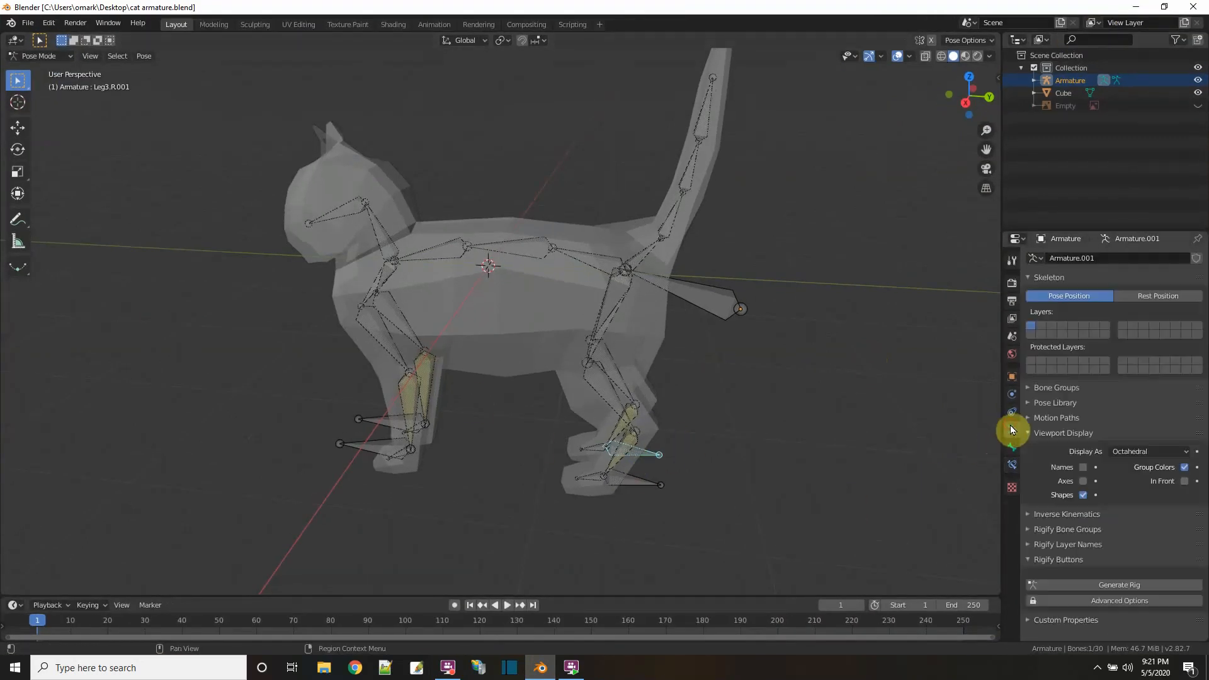
left_click(1081, 468)
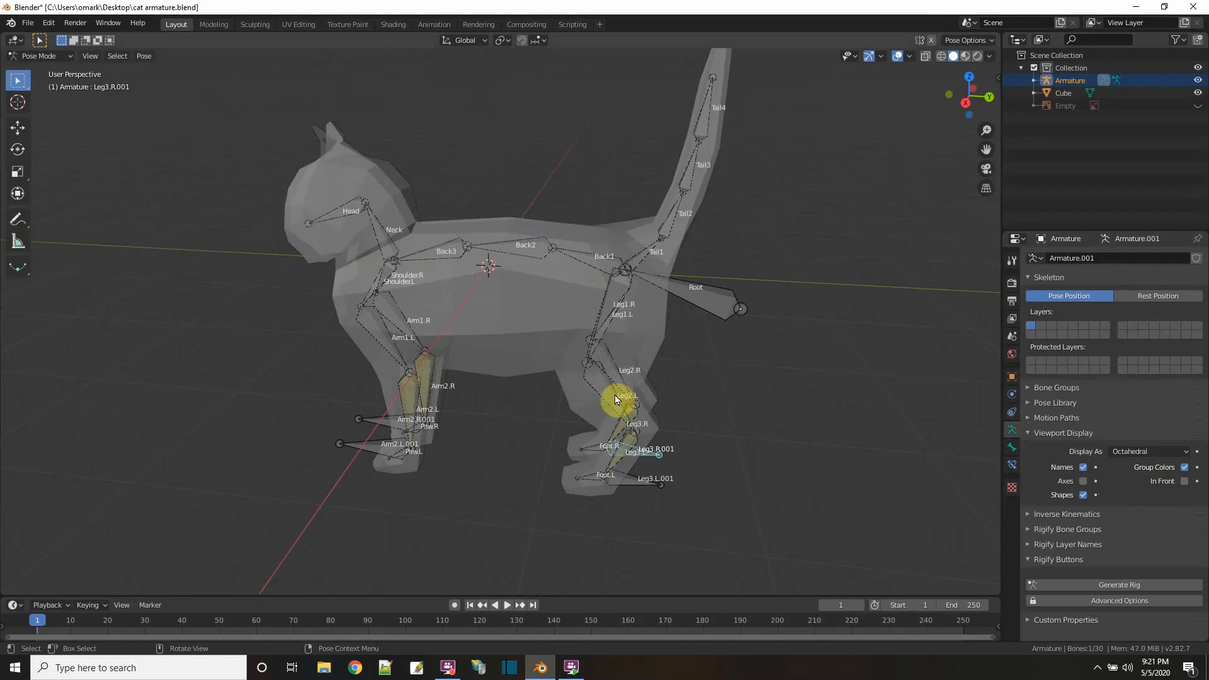
right_click(609, 295)
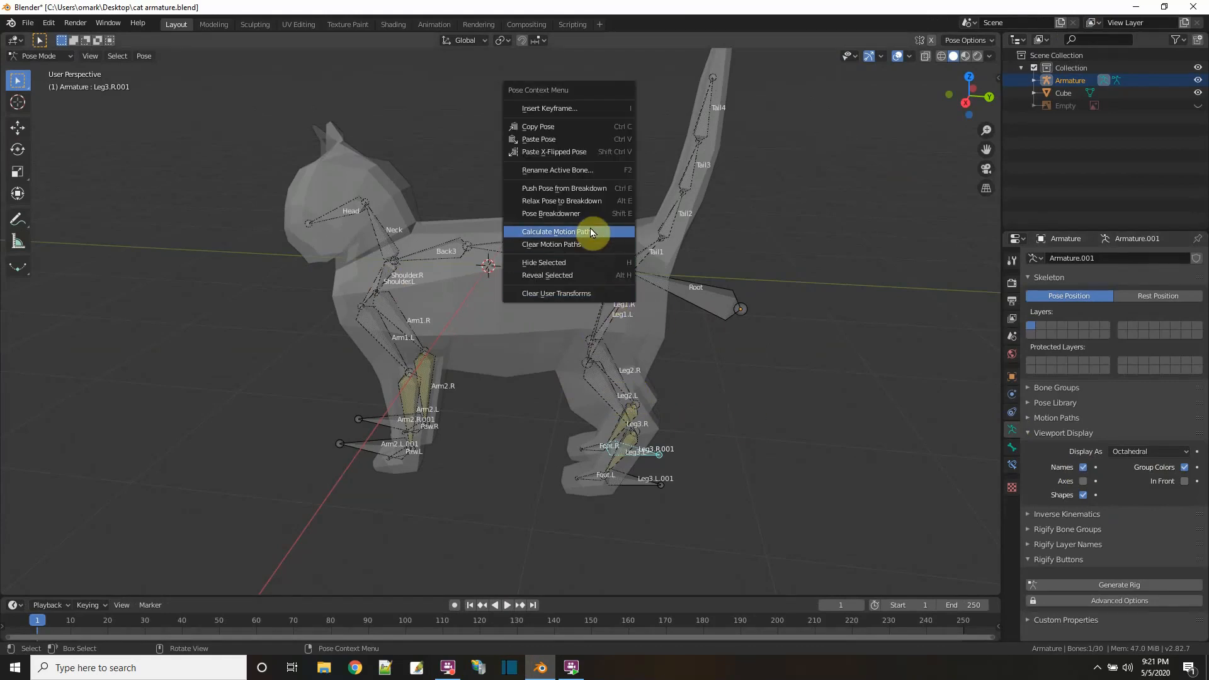
left_click(799, 190)
- Switch the armature from Pose Mode to Edit Mode
left_click(38, 56)
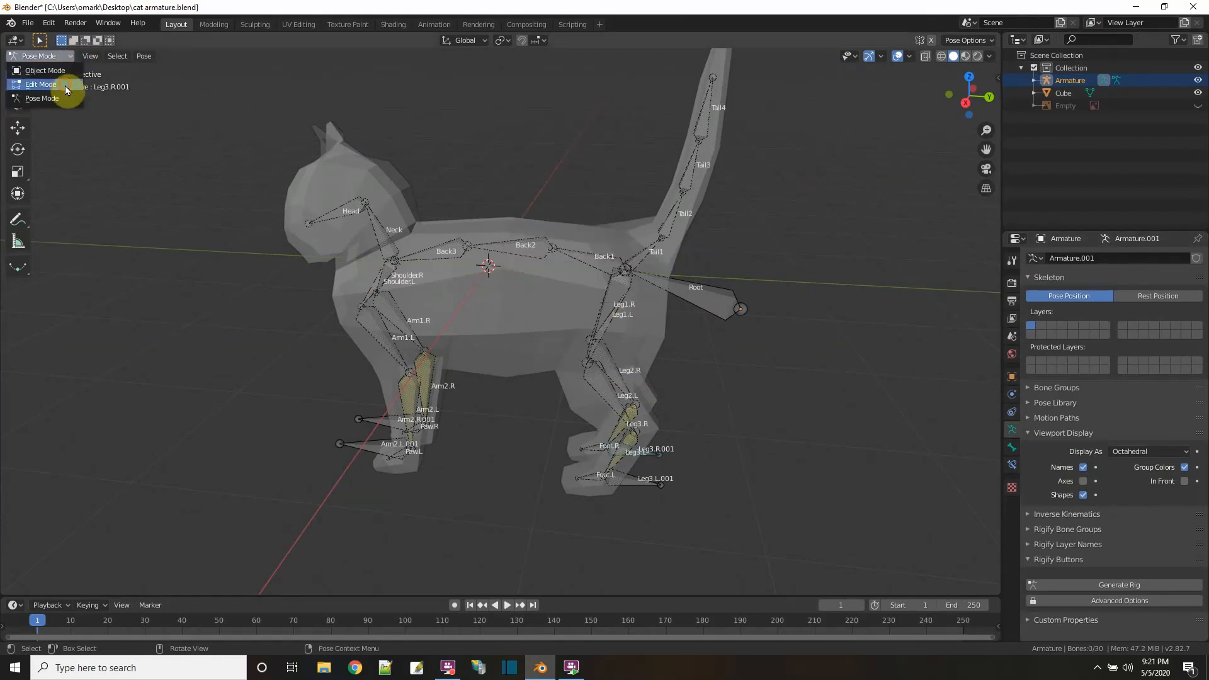
left_click(57, 82)
right_click(412, 398)
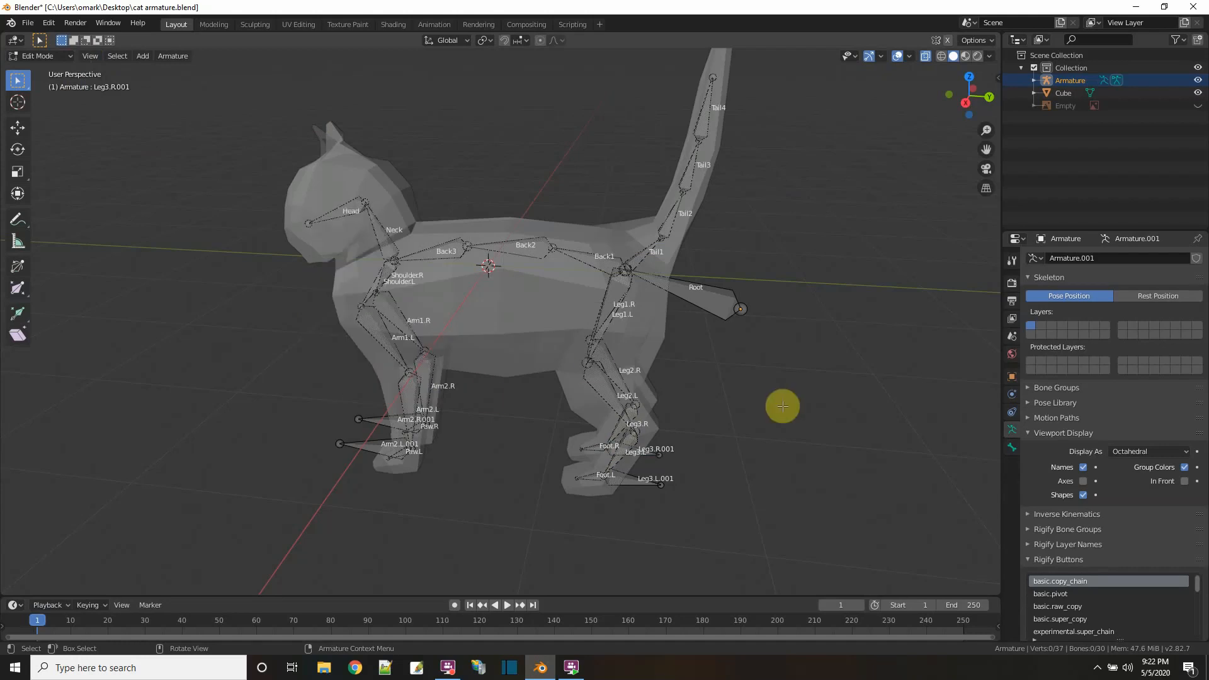
- Hide the armature's bone names and set its bones to display in front of the mesh
left_click(1083, 466)
left_click(1185, 482)
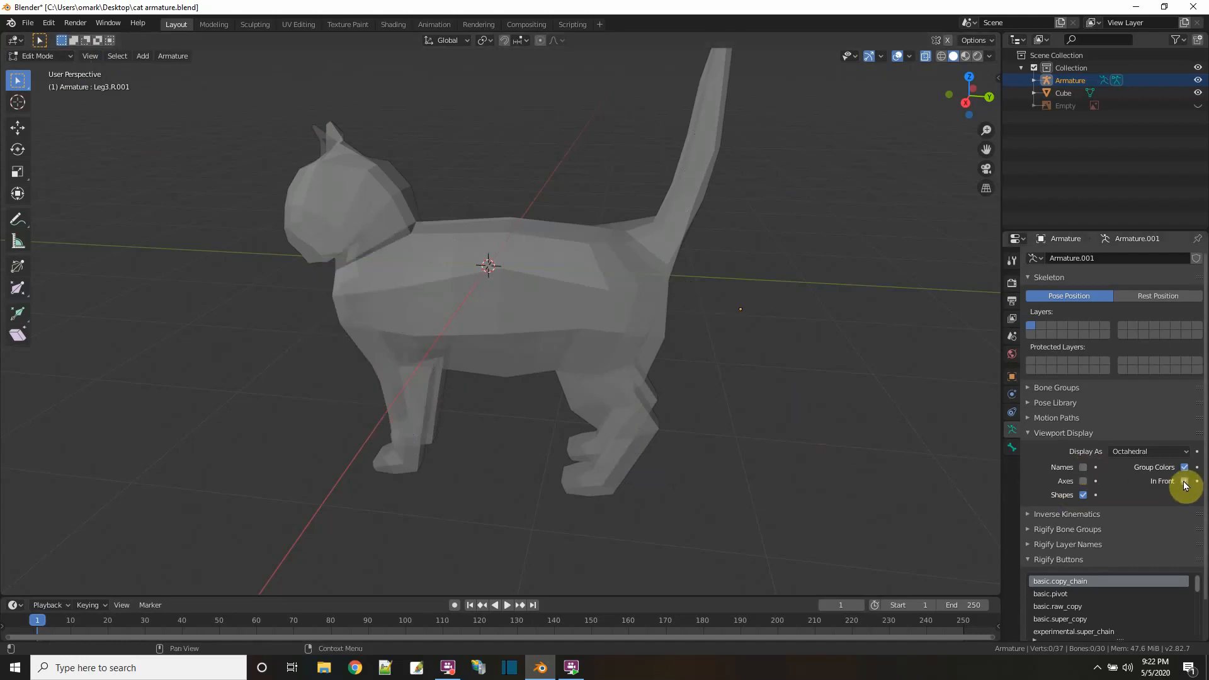
- Turn off X-ray and display the cat in solid viewport shading
left_click(966, 56)
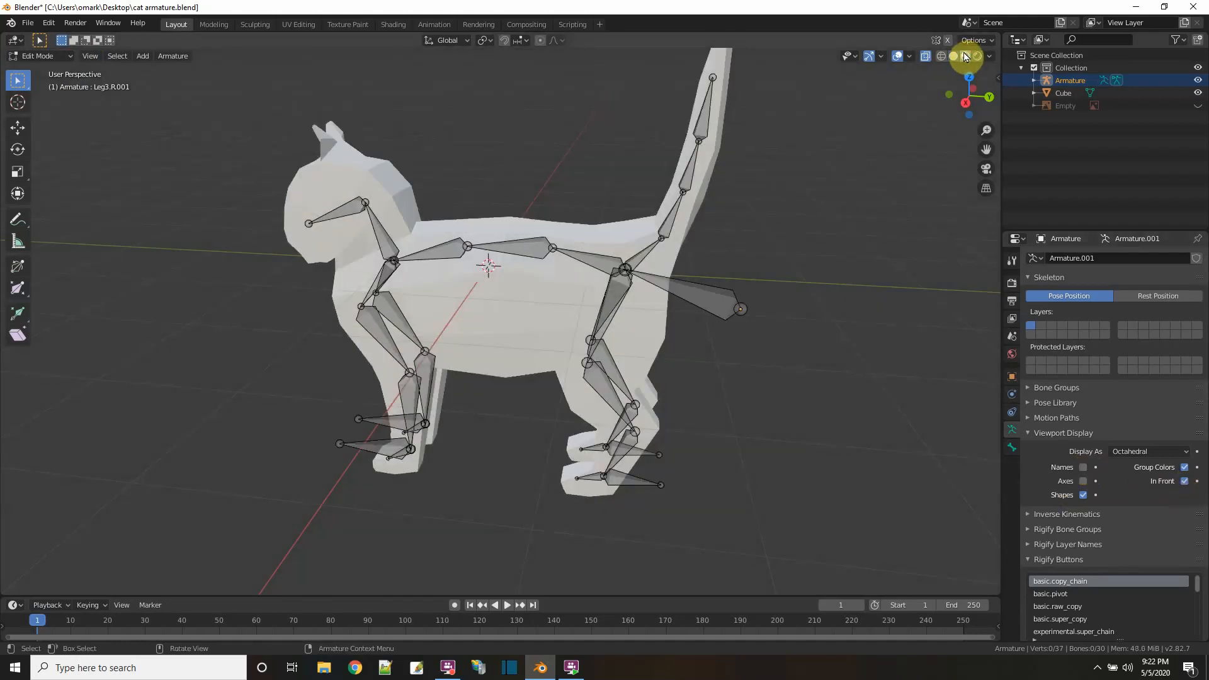
mouse_move(811, 382)
middle_mouse_down()
mouse_move(724, 365)
mouse_move(702, 400)
mouse_move(803, 383)
mouse_move(821, 372)
mouse_move(810, 357)
middle_mouse_up()
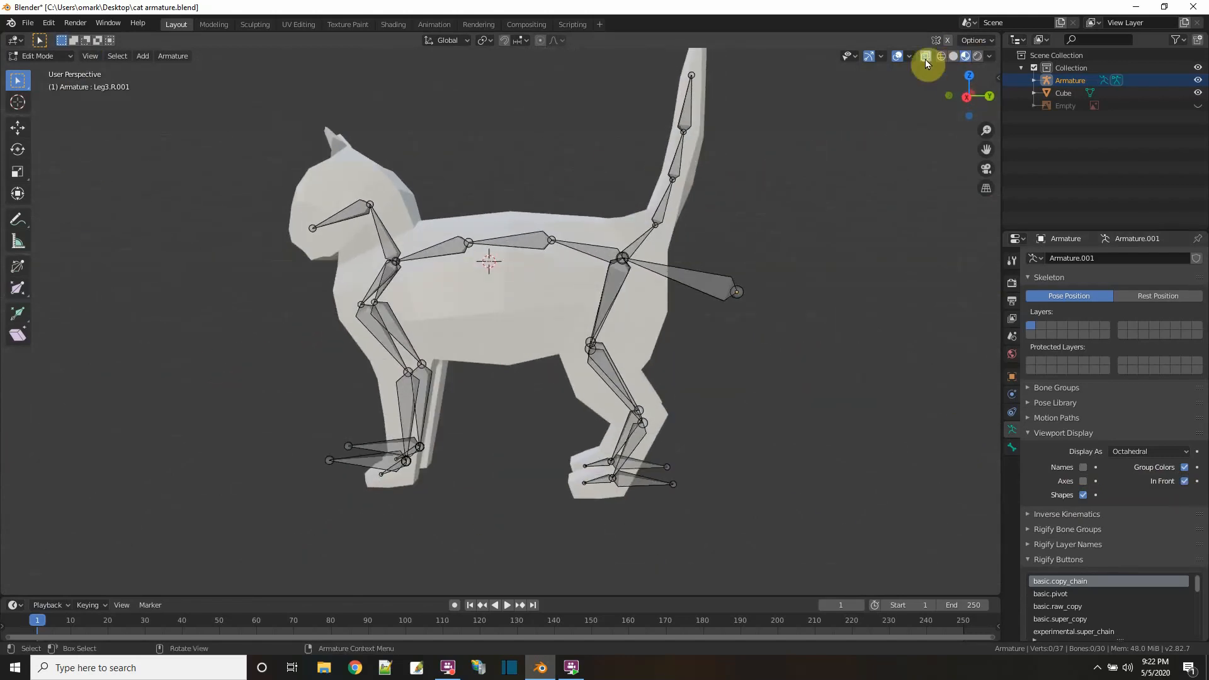
left_click(955, 56)
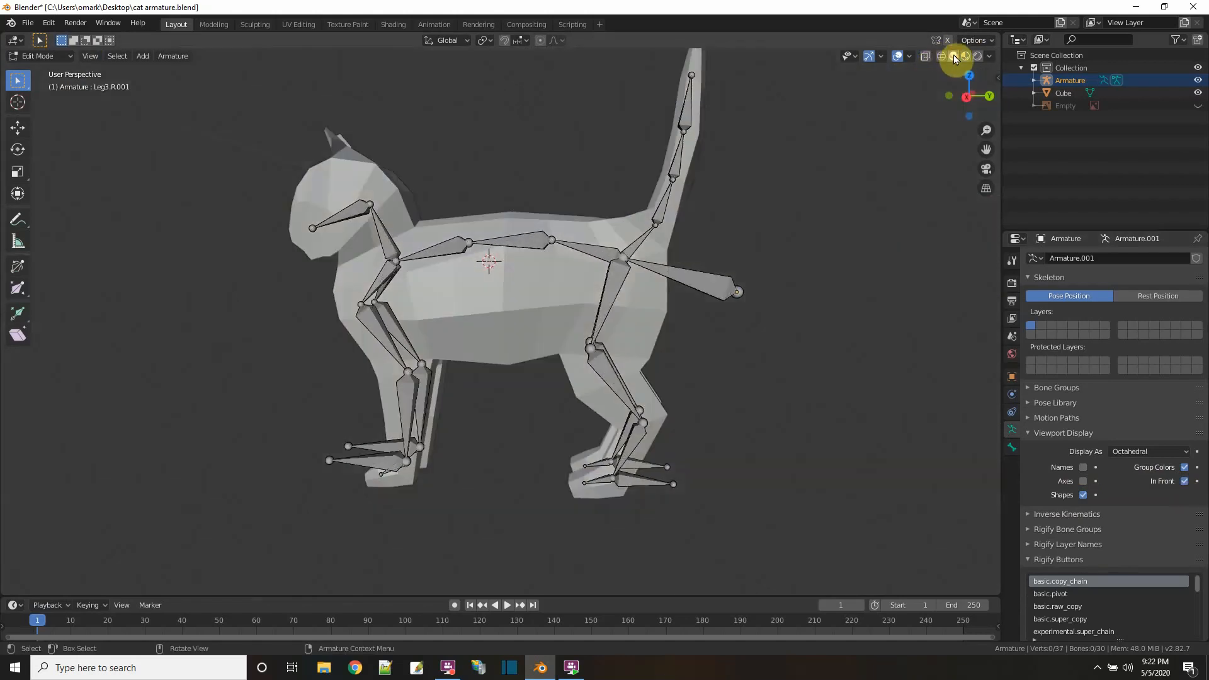
mouse_move(779, 334)
middle_mouse_down()
mouse_move(767, 346)
mouse_move(779, 340)
middle_mouse_up()
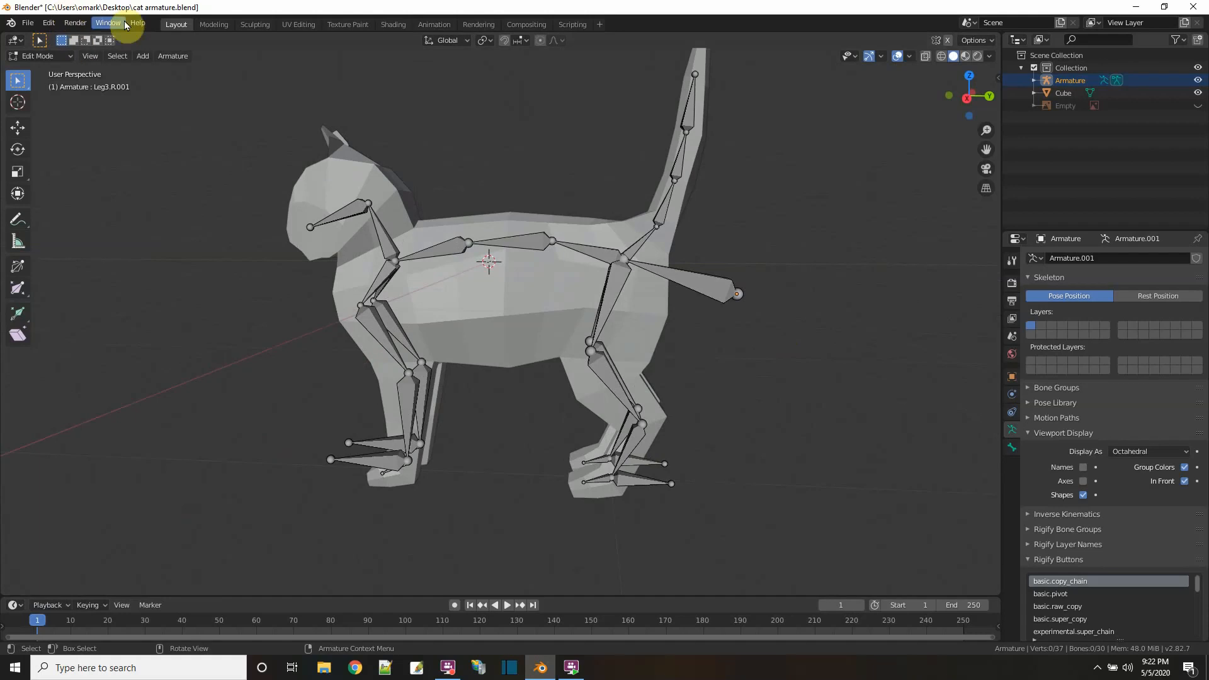
- Save a copy of the file to the Desktop as "cat walking.blend"
left_click(30, 28)
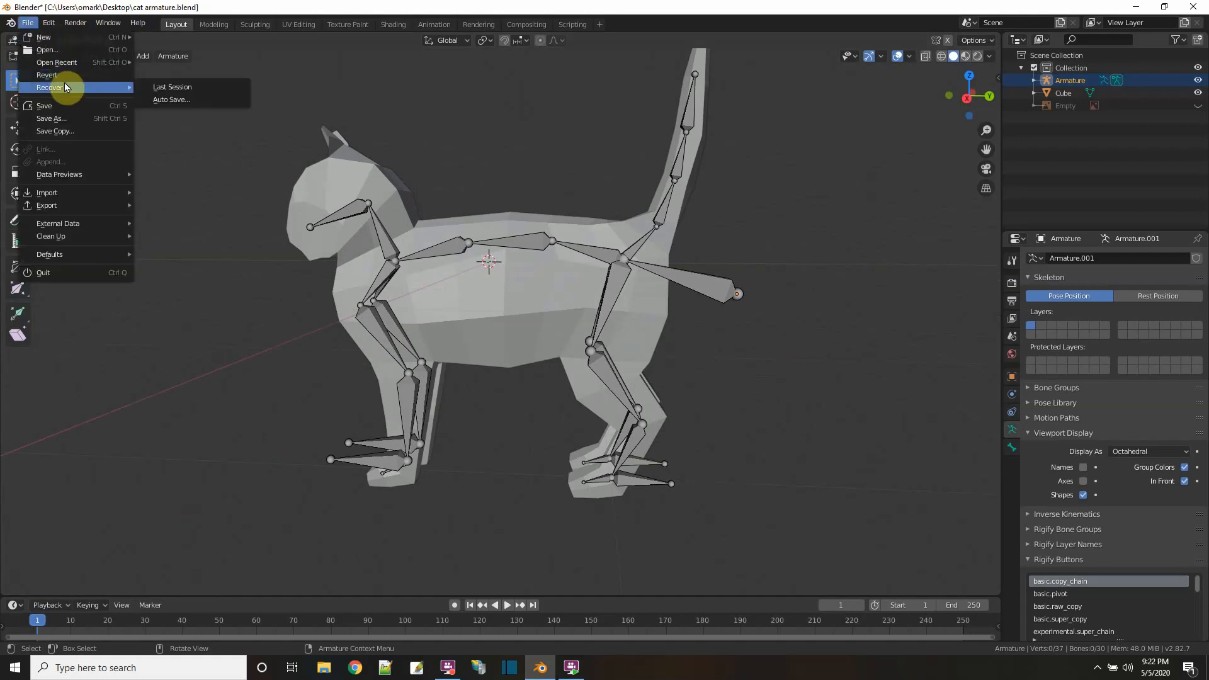
left_click(75, 130)
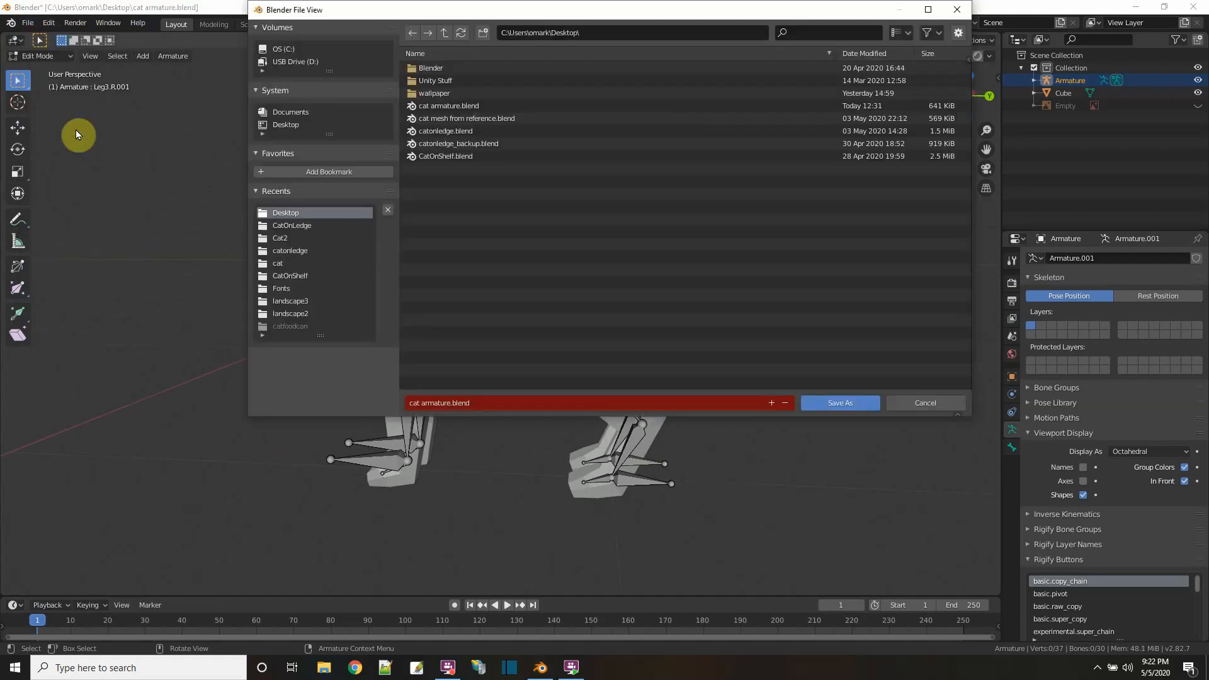
key("t")
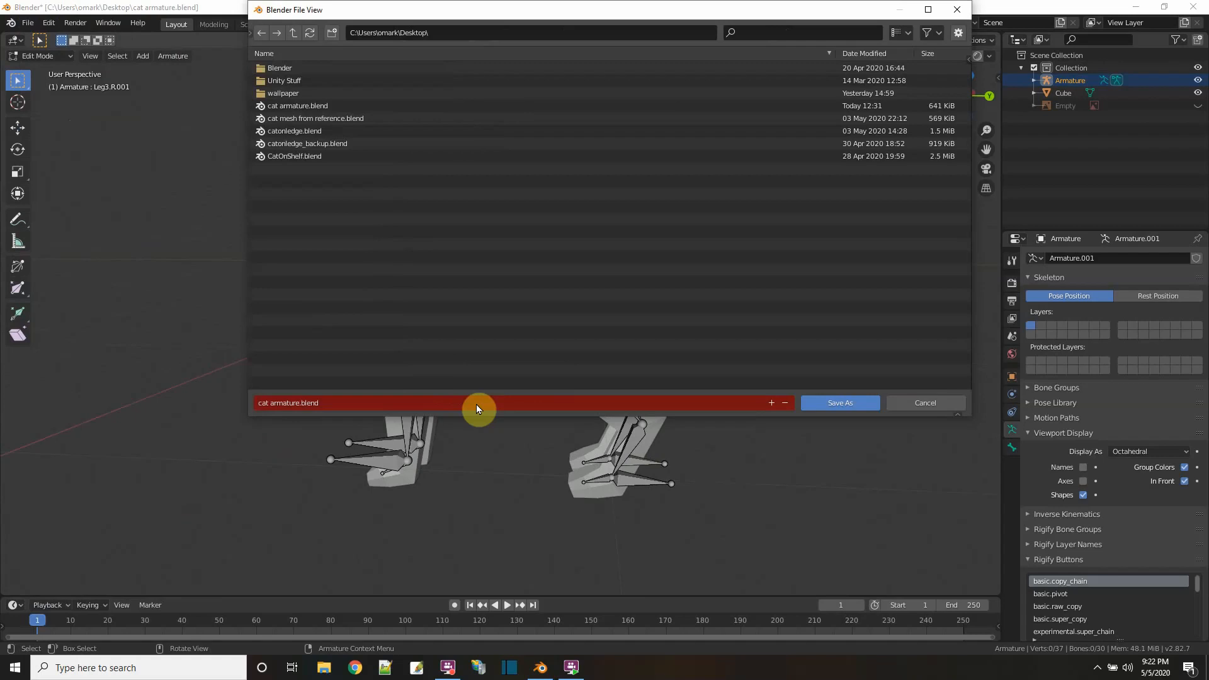
left_click(474, 406)
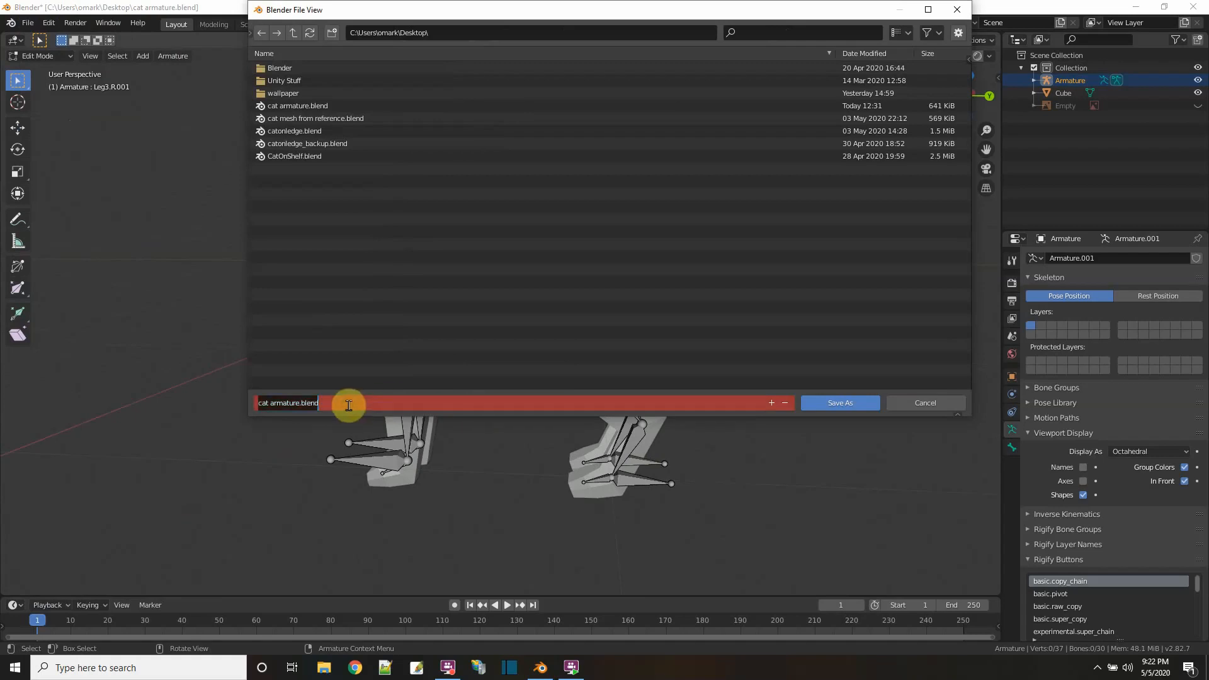
type("cat wal")
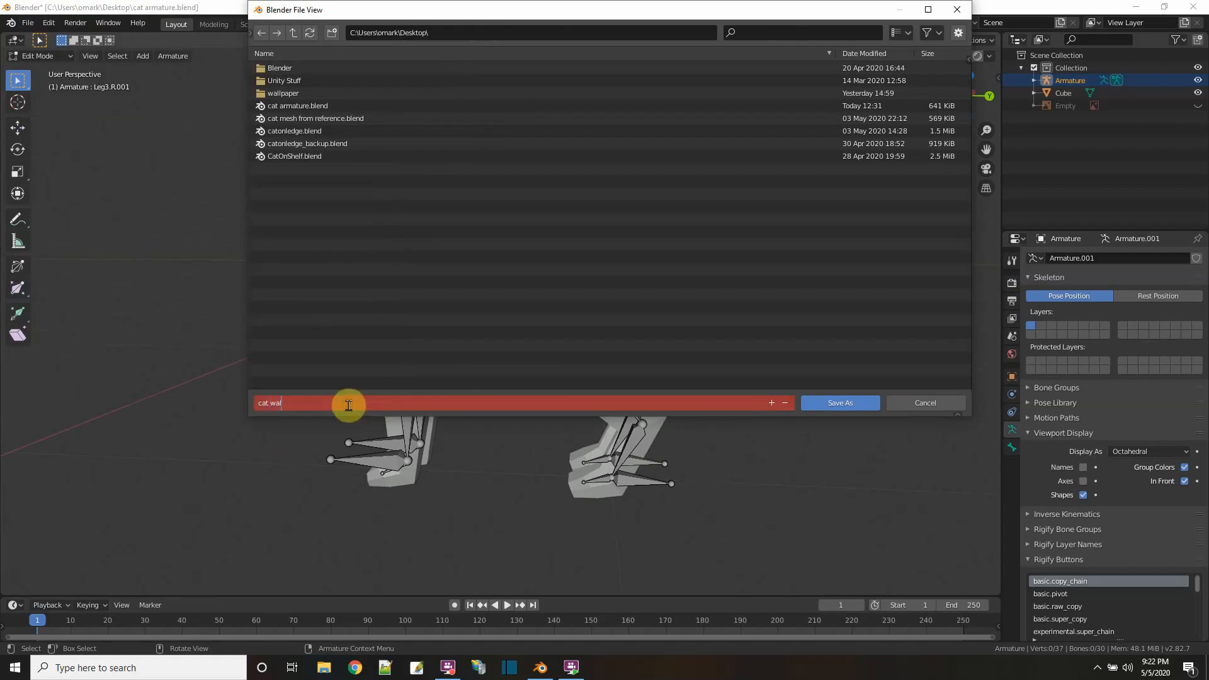
type("king")
key("Return")
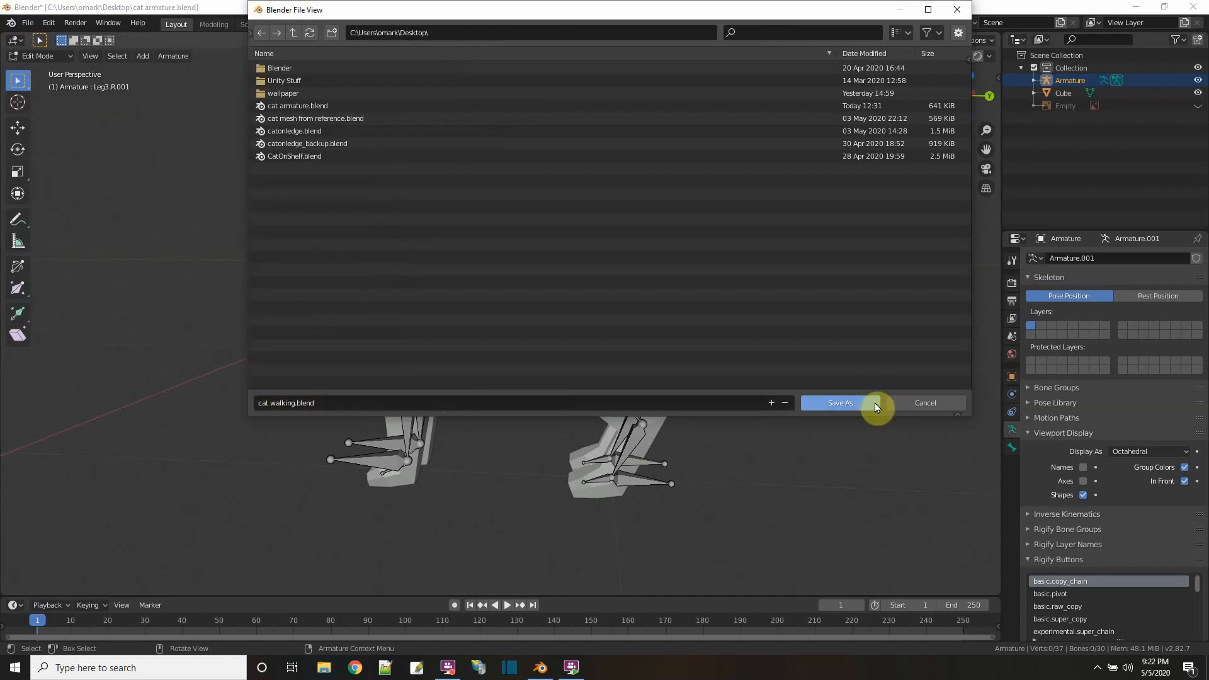
left_click(852, 409)
- Open the "cat walking.blend" file from the Desktop
left_click(28, 23)
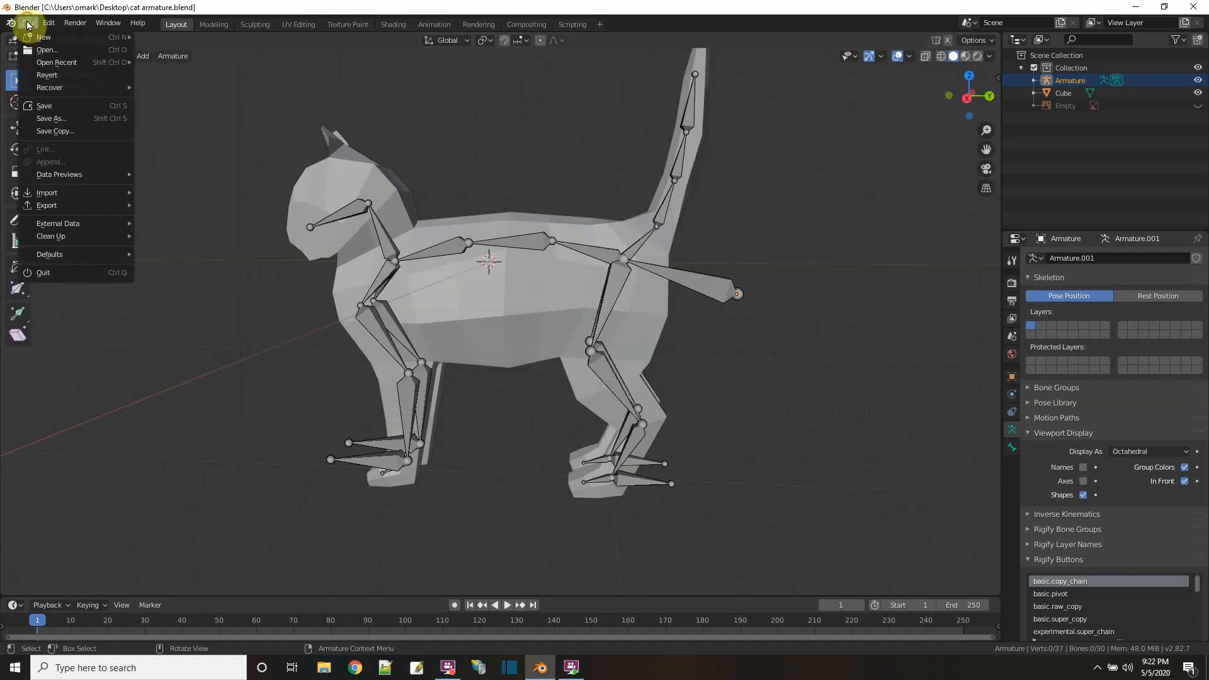
left_click(82, 50)
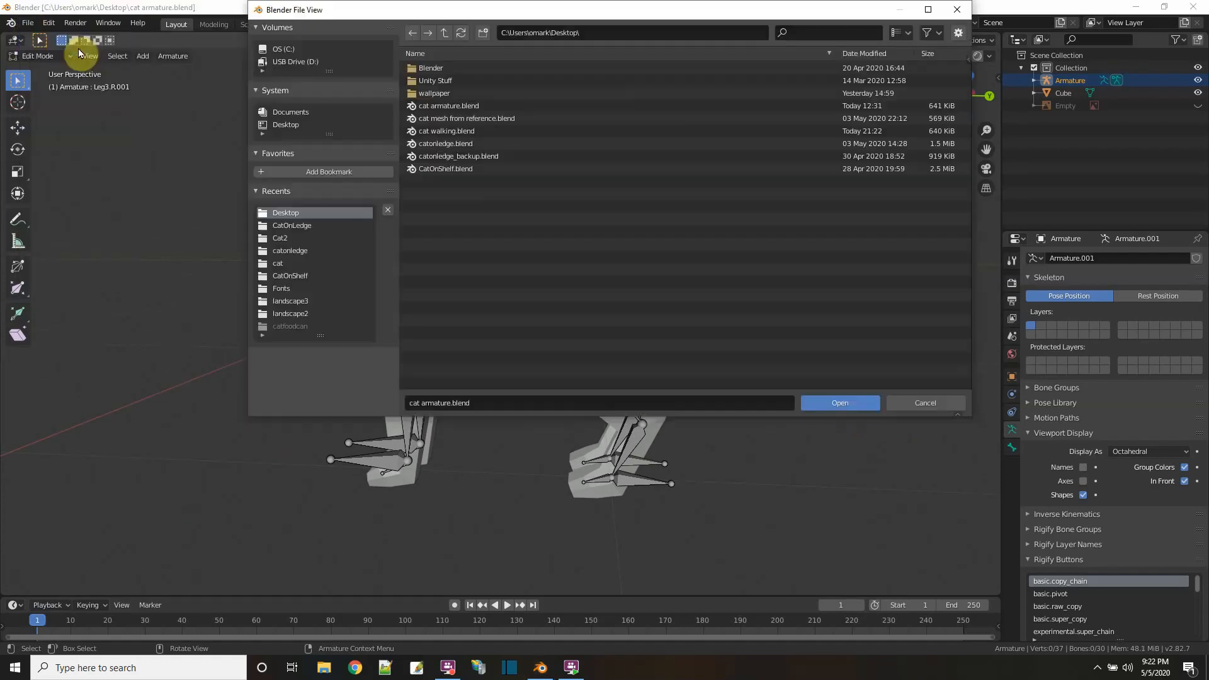
left_click(463, 133)
double_click(463, 133)
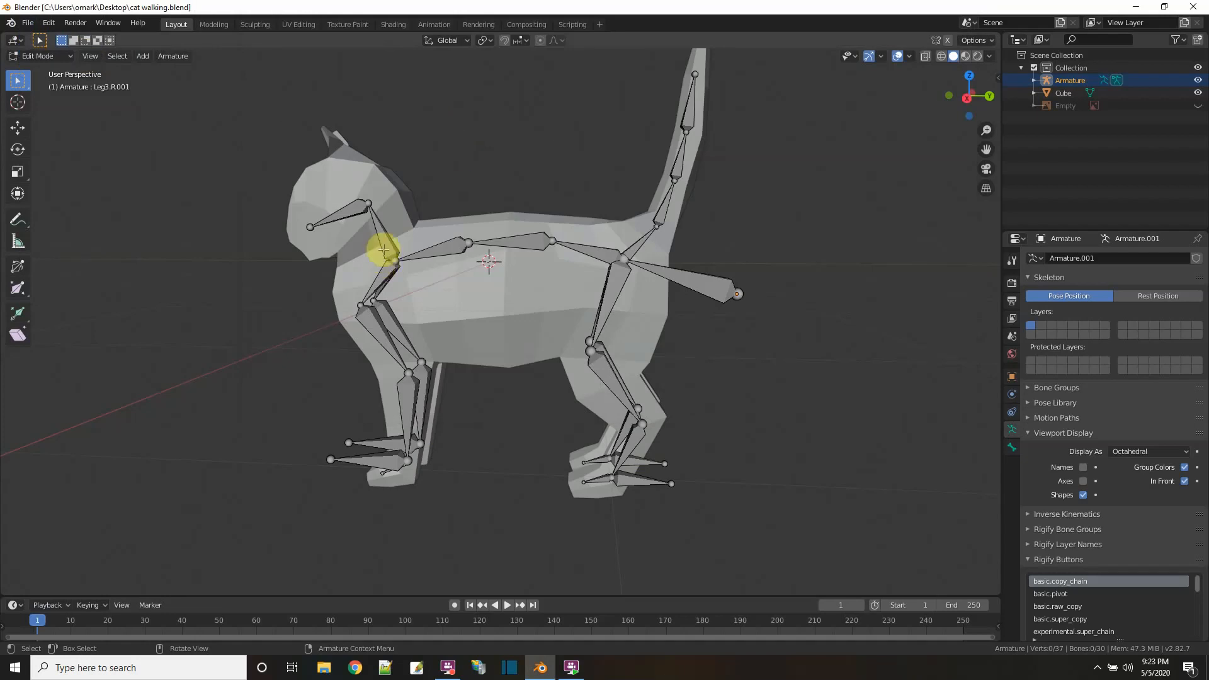
- Set the viewport to the right orthographic view and switch from Edit Mode to Object Mode
left_click(970, 99)
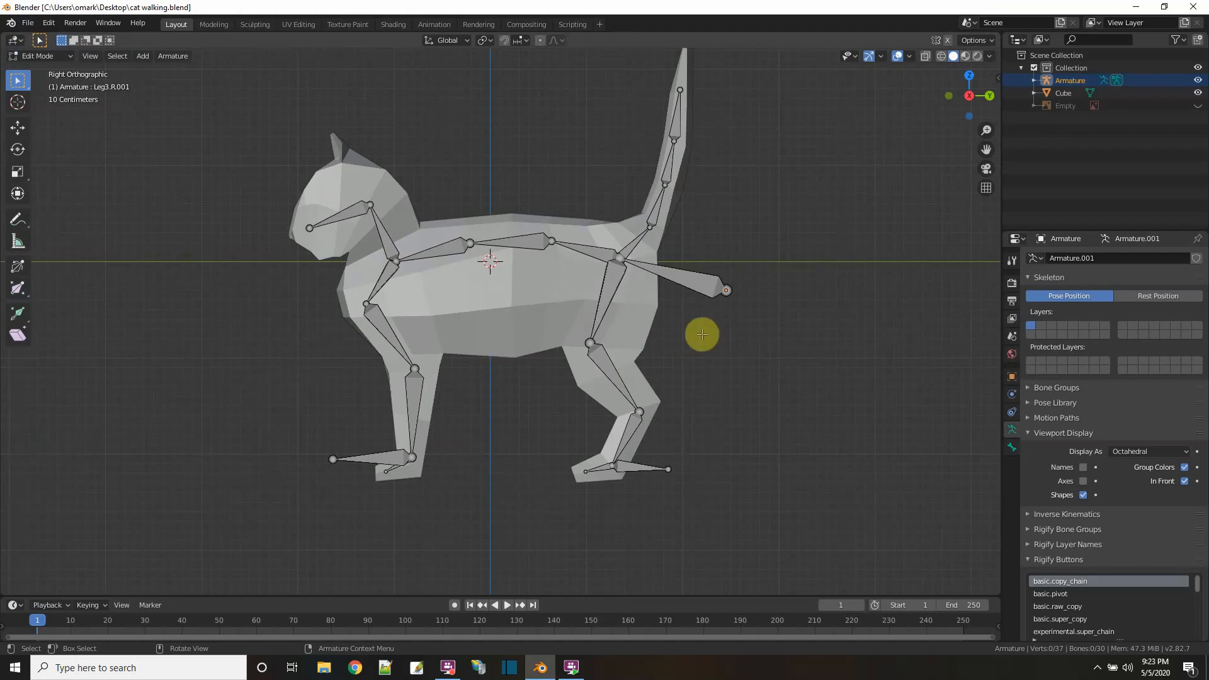
key("Tab")
left_click(57, 56)
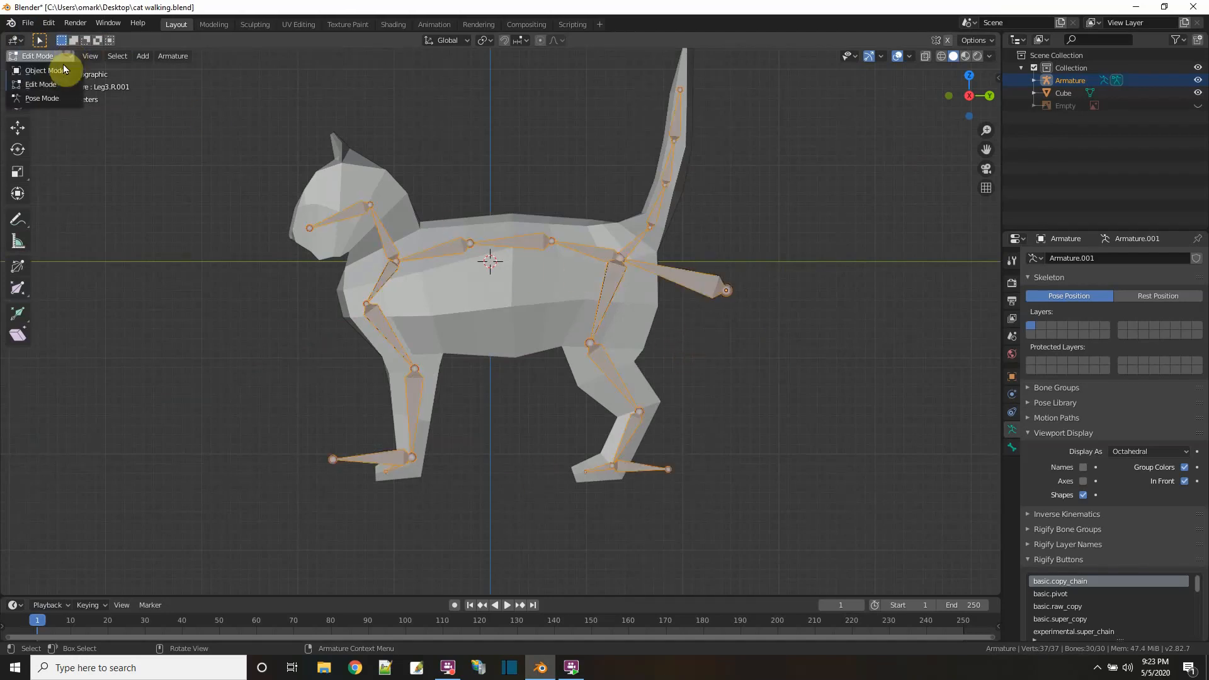
- Move the cat mesh and armature together up along Z until the paws rest on the ground line, and deselect them
key("a")
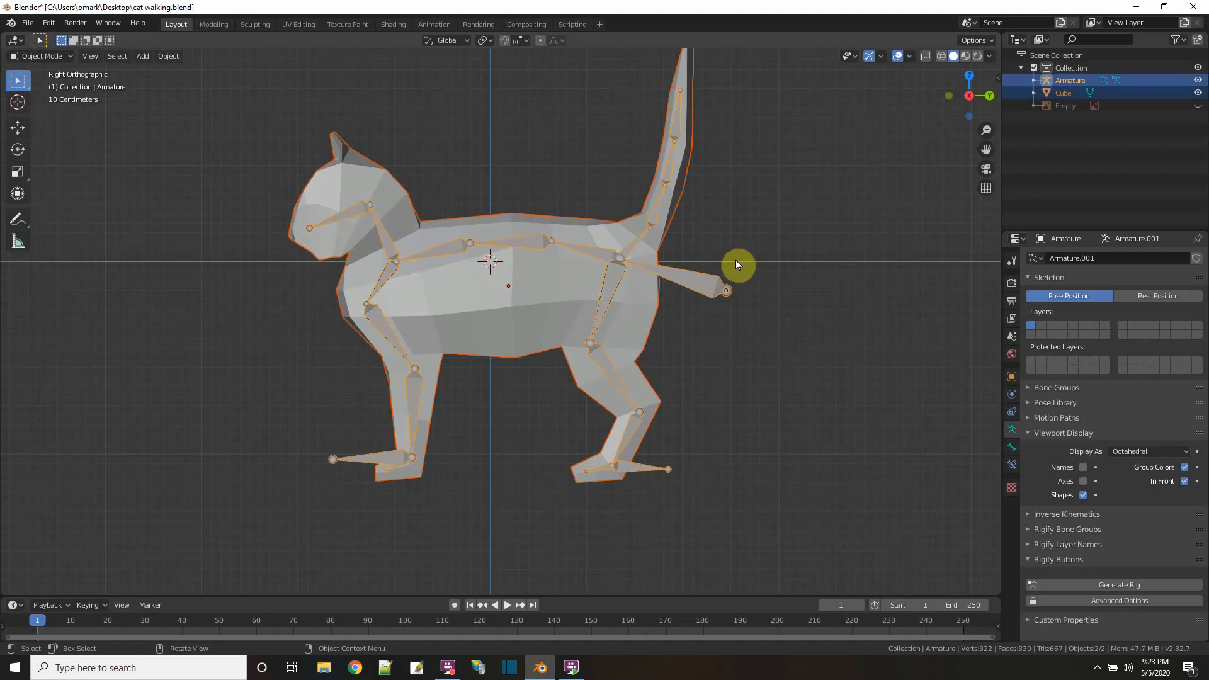
key("g")
key("z")
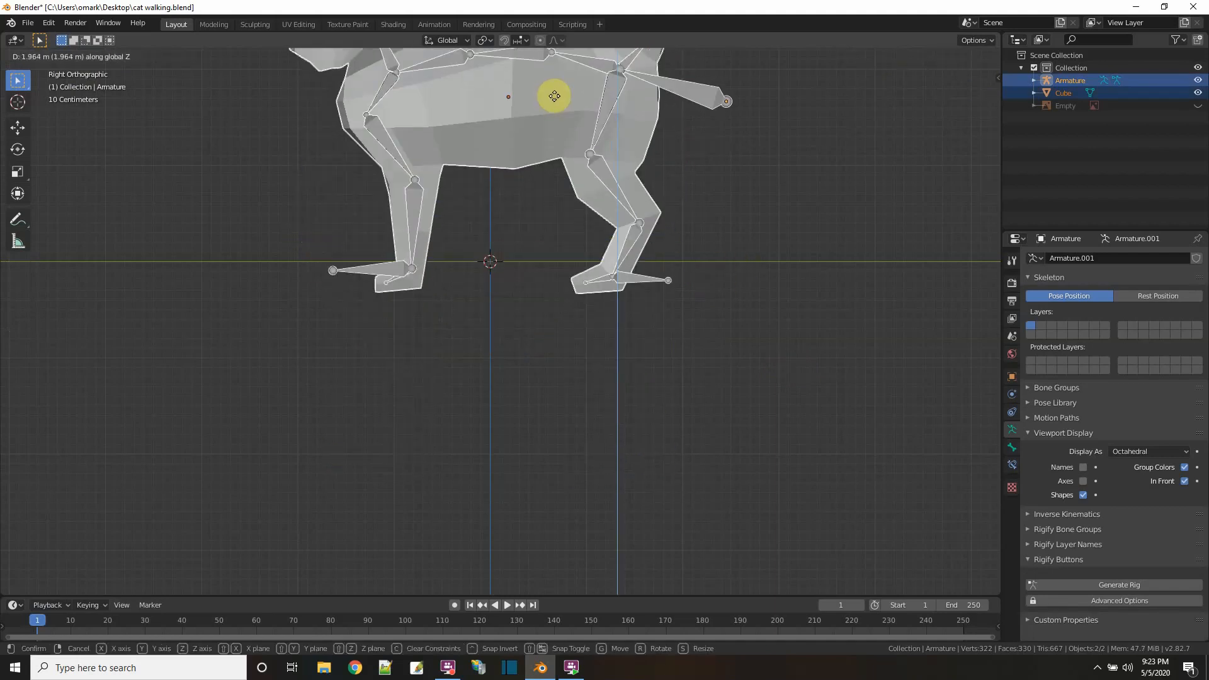
left_click(552, 90)
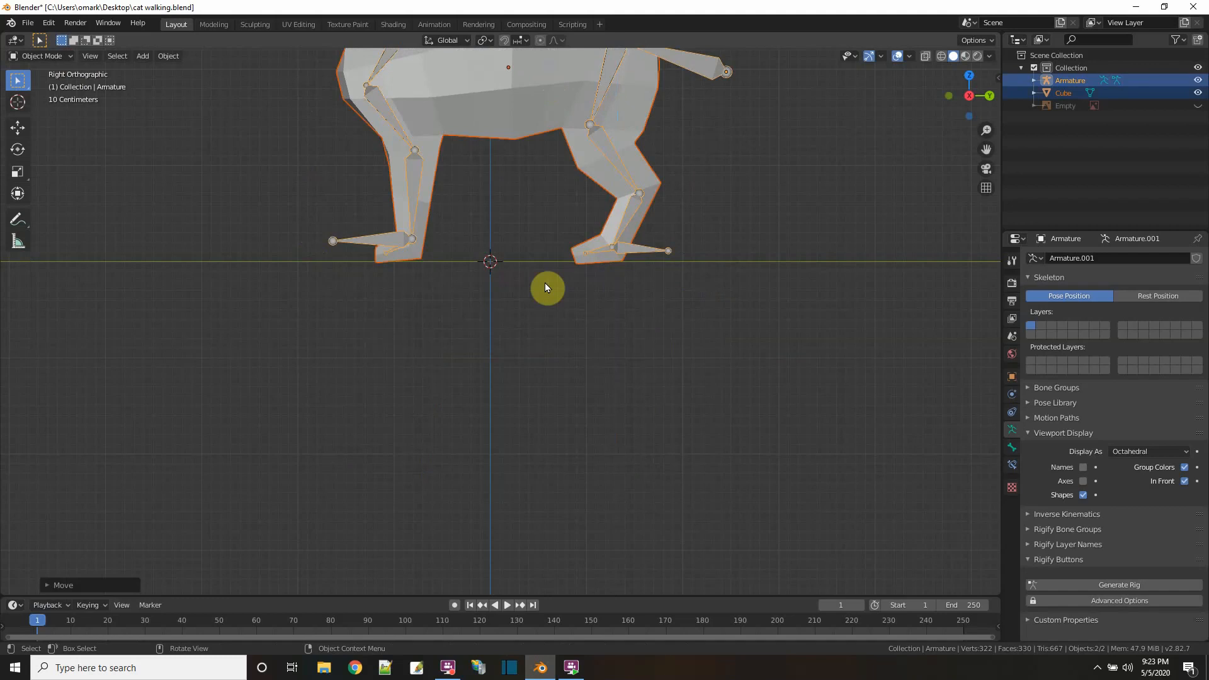
middle_click_drag(535, 208, 522, 459, "shift")
scroll(561, 471, "up", 1)
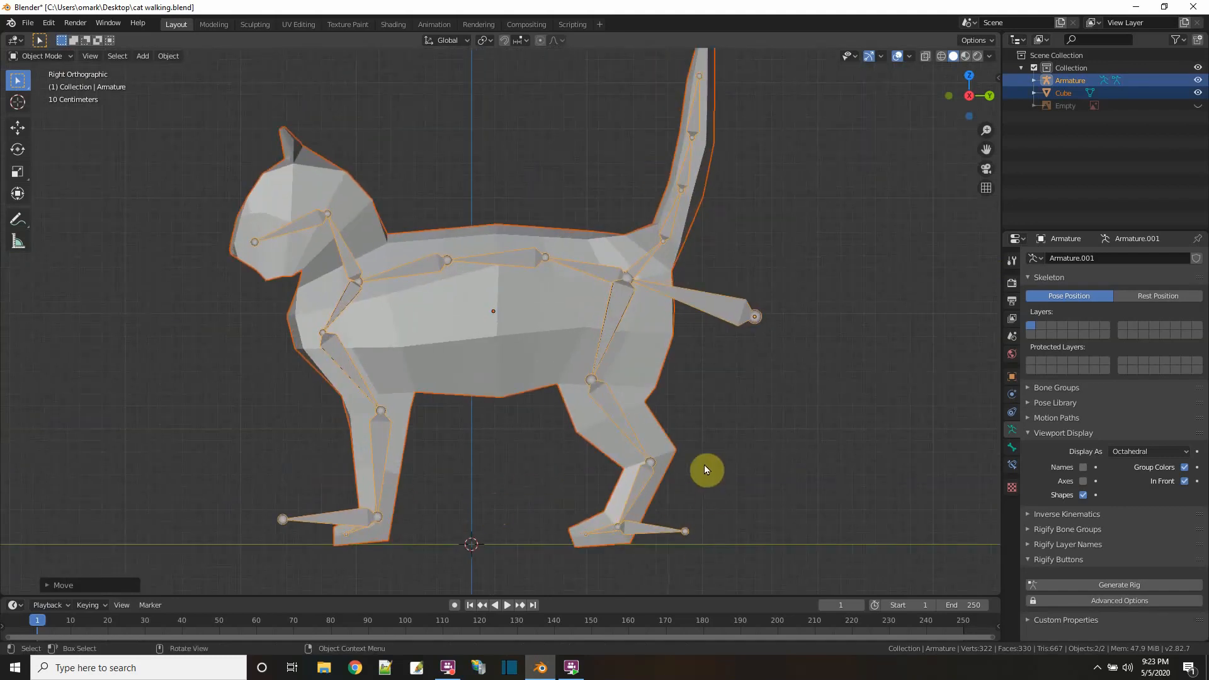
scroll(731, 416, "down", 2)
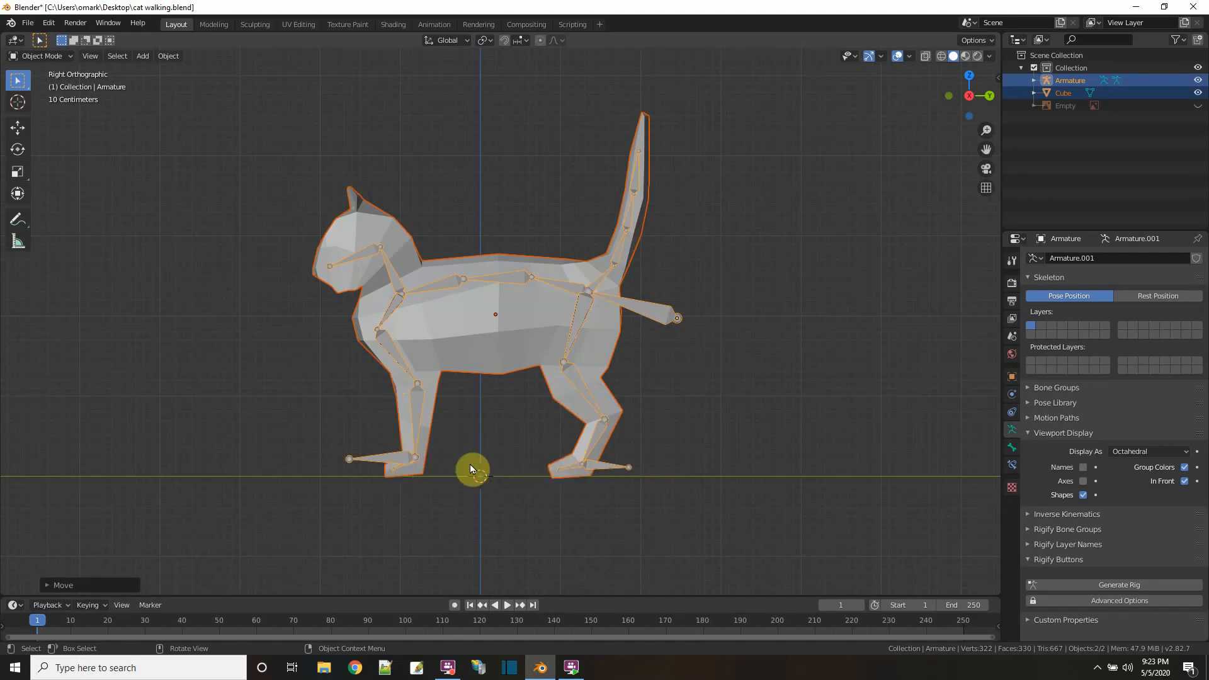
left_click(732, 330)
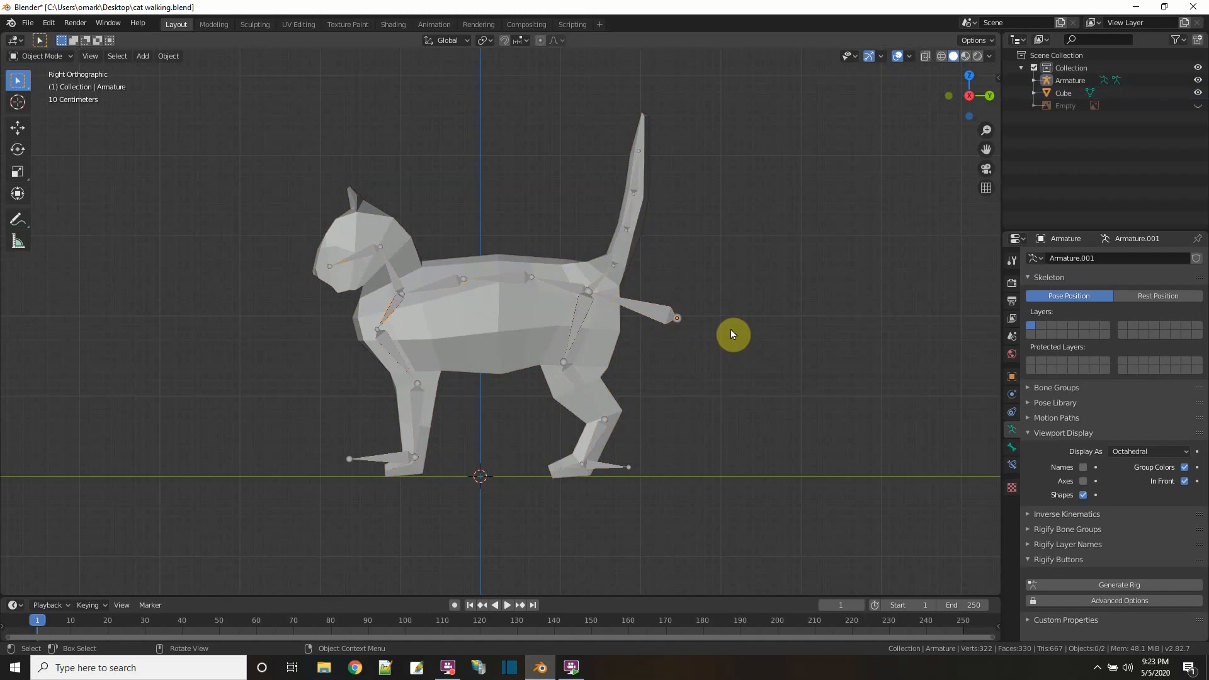
- Switch to the Animation workspace and frame the cat in right orthographic view in the main viewport
left_click(424, 25)
scroll(188, 258, "up", 5)
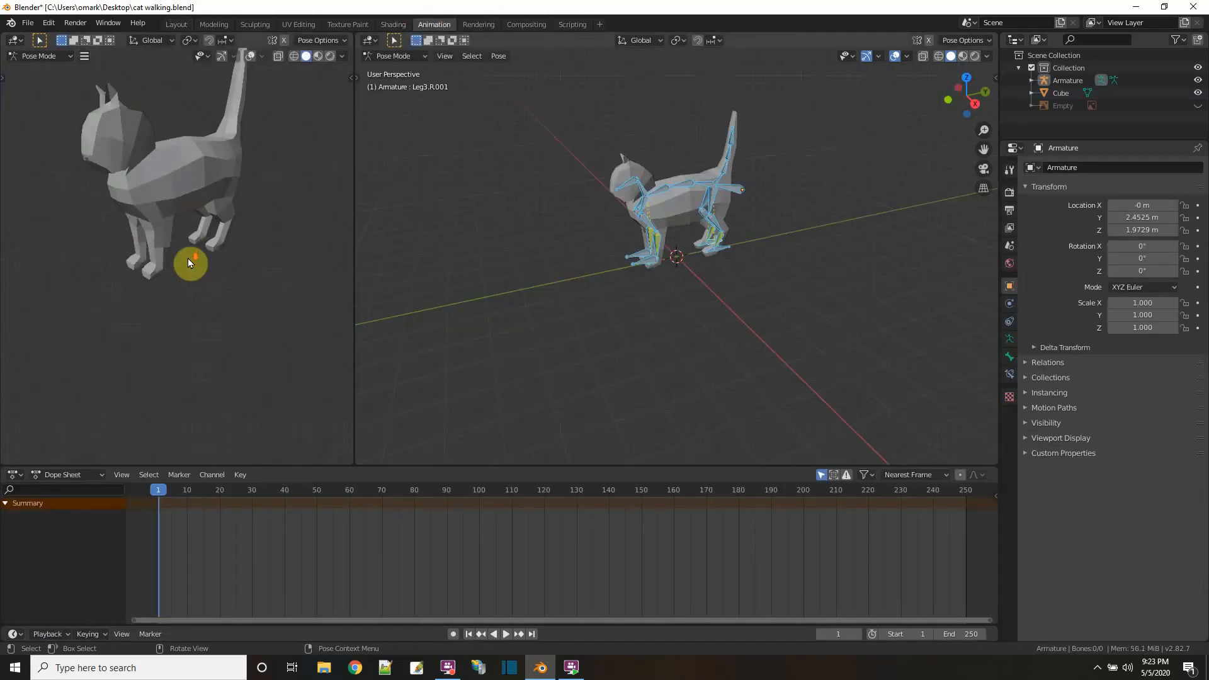
scroll(194, 281, "up", 3)
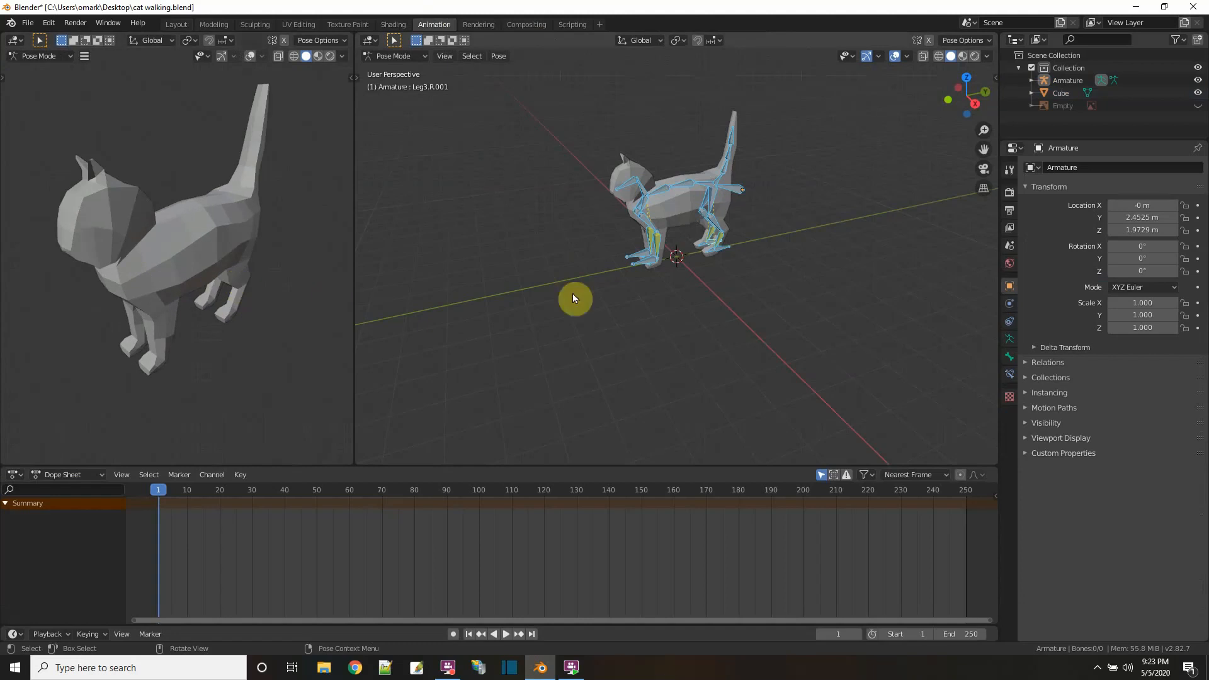
scroll(729, 249, "up", 3)
scroll(746, 214, "down", 2)
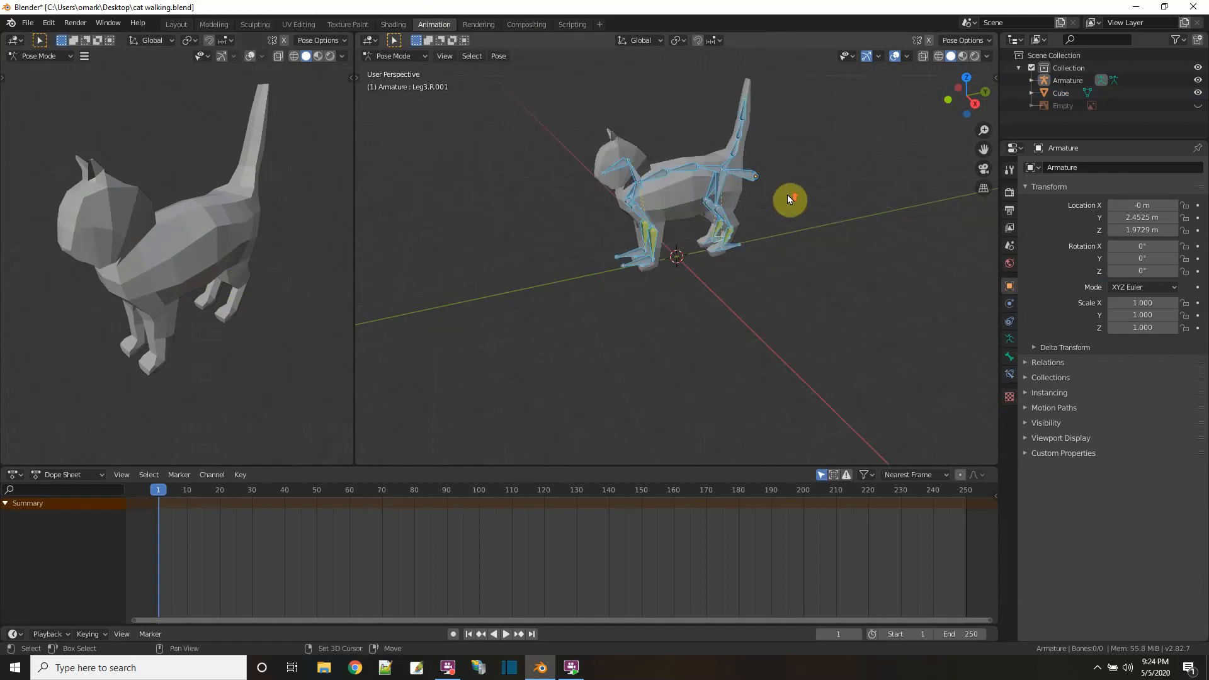
middle_click_drag(788, 196, 743, 240, "shift")
left_click(975, 103)
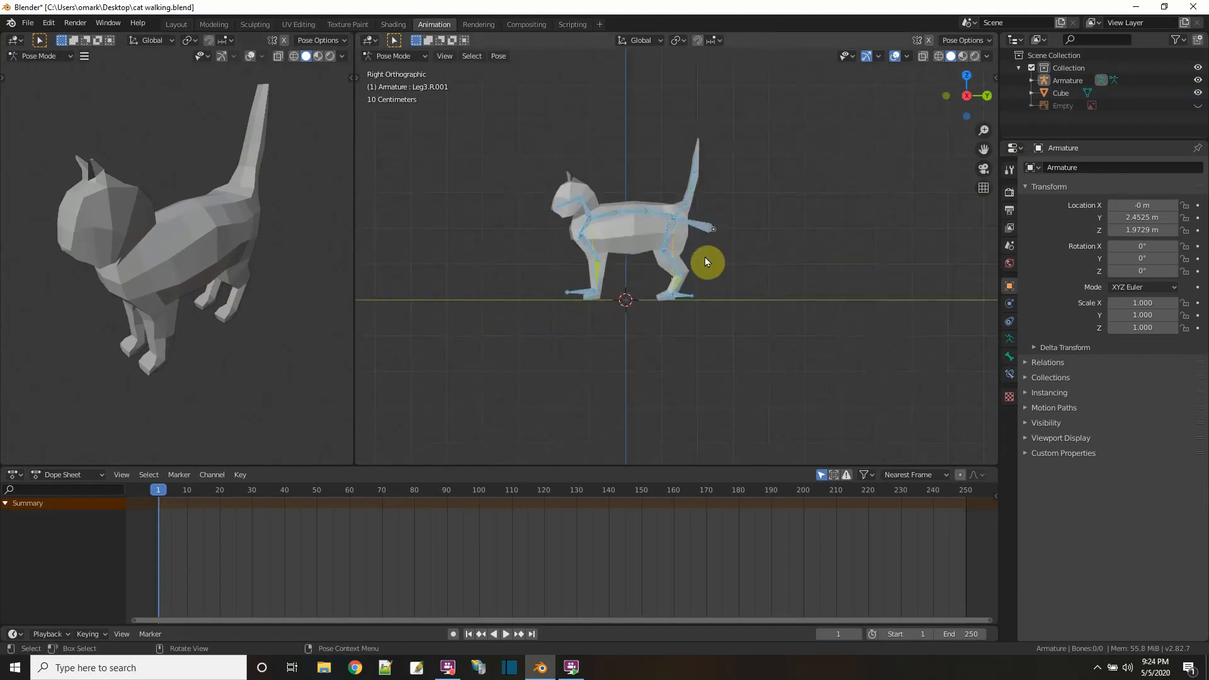
scroll(704, 257, "up", 4)
middle_click_drag(570, 284, 615, 311, "shift")
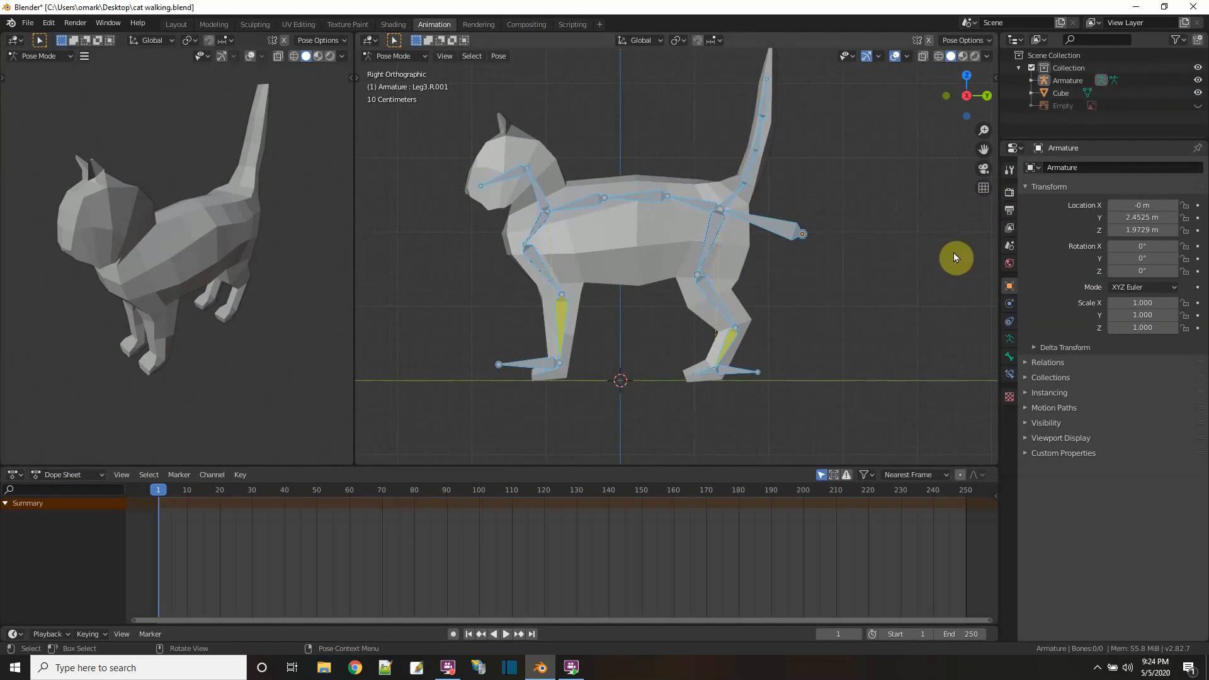
- Toggle the Screencast Keys display for the main viewport
key("n")
left_click(991, 189)
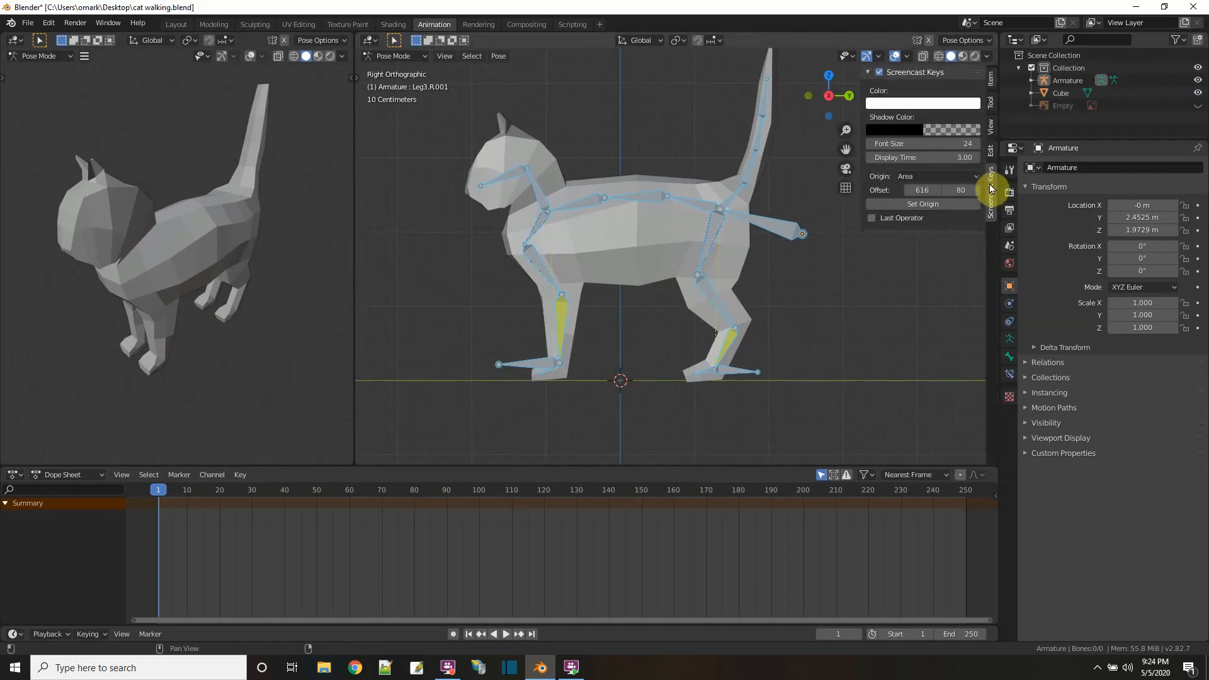
left_click(880, 72)
key("n")
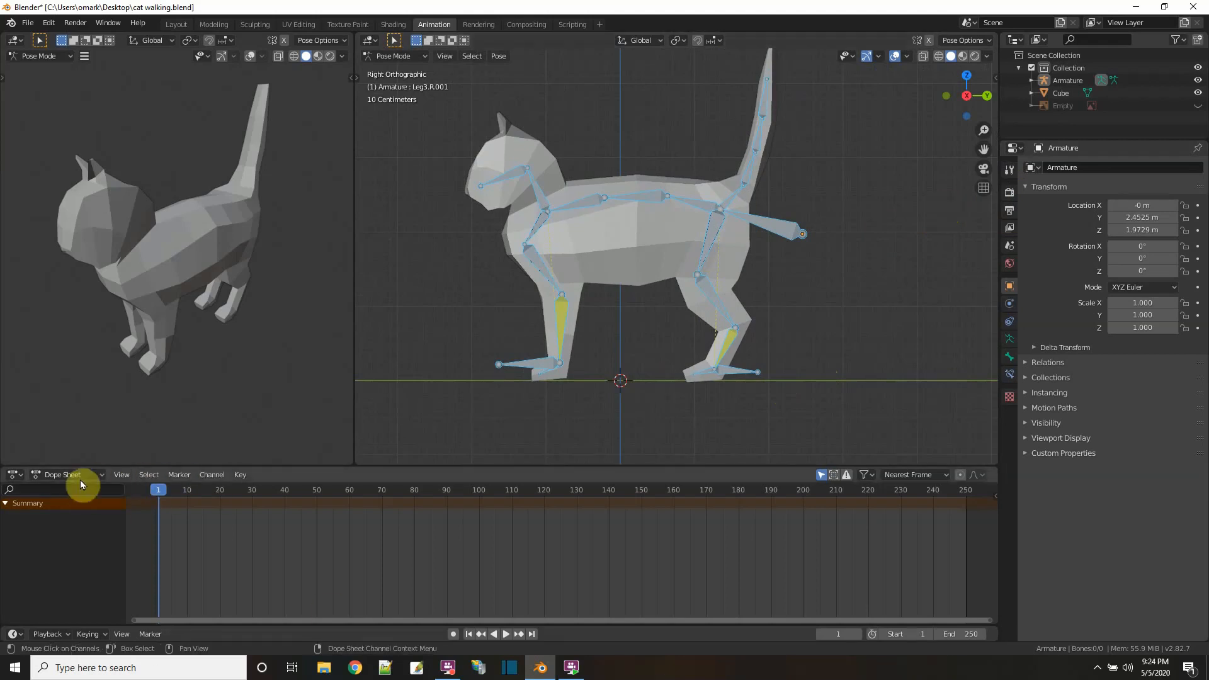
- Change the Dope Sheet to the Action Editor and create a new action named Walk for the armature
left_click(99, 475)
left_click(89, 505)
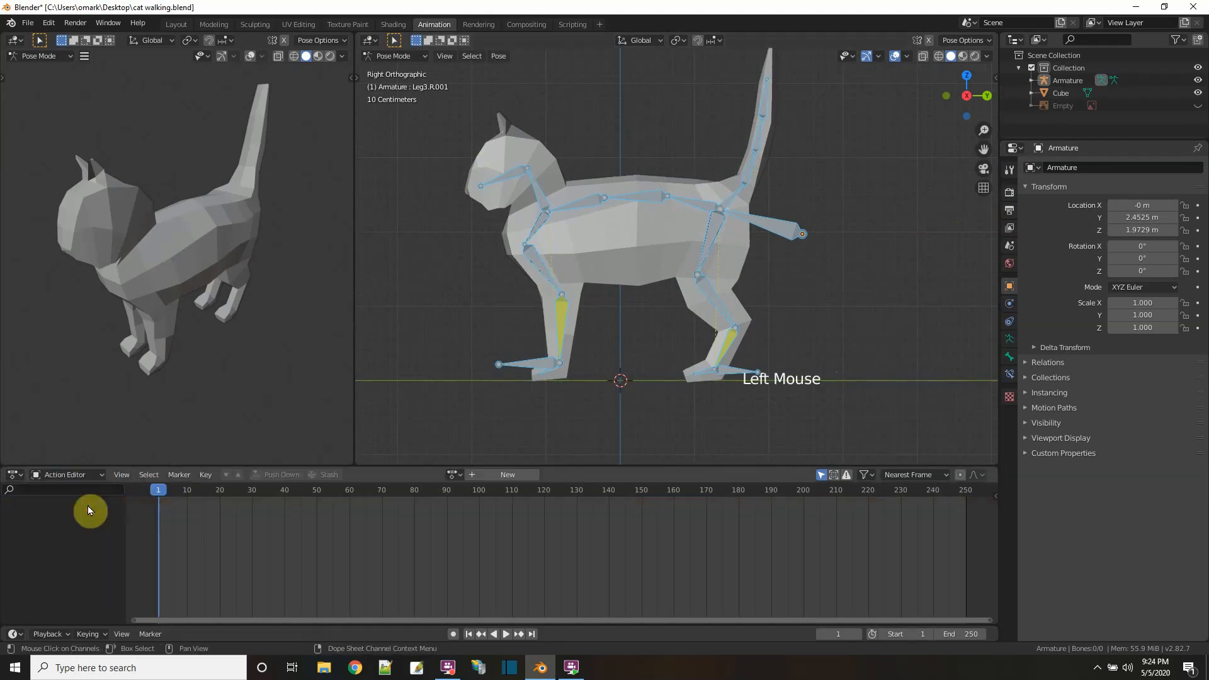
left_click(492, 474)
double_click(493, 473)
type("Walk")
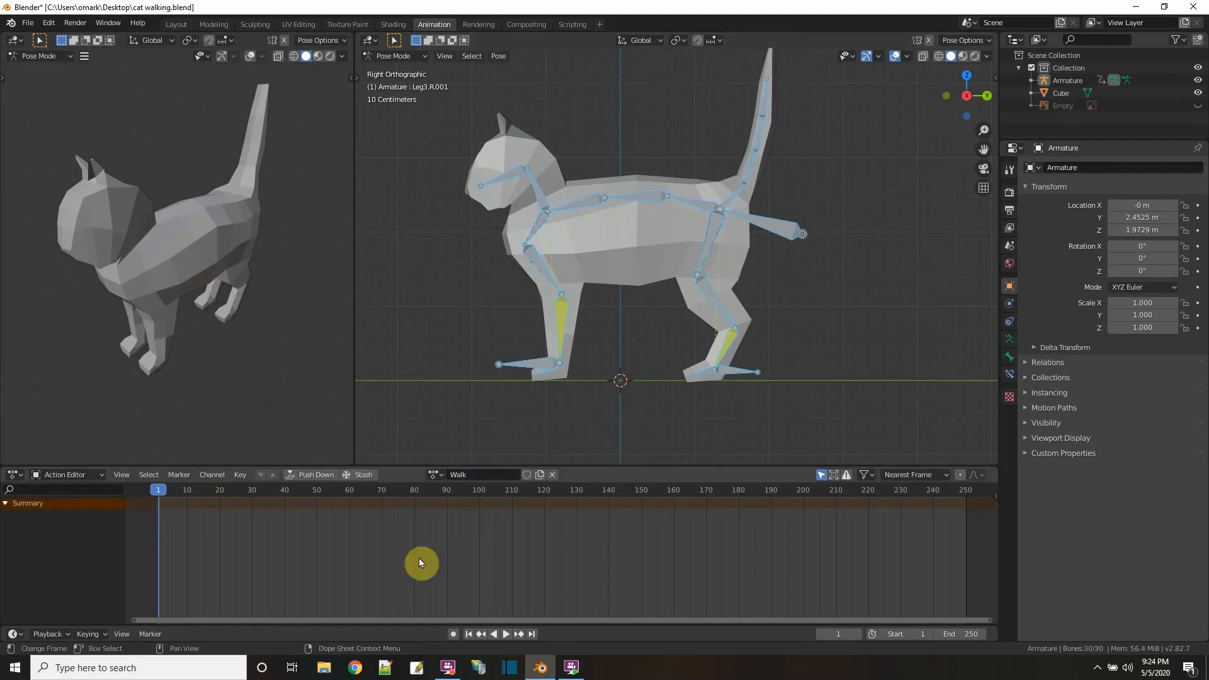
- Duplicate the Walk action and rename the copy Idle
left_click(540, 476)
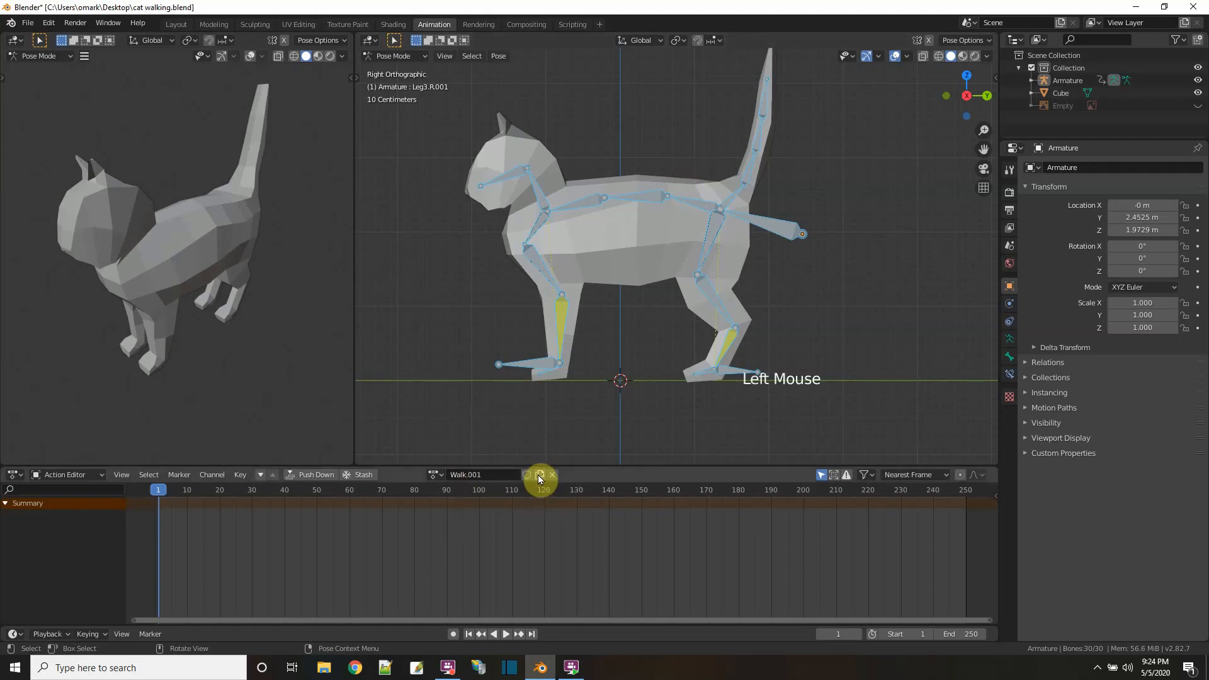
left_click(440, 479)
left_click(485, 472)
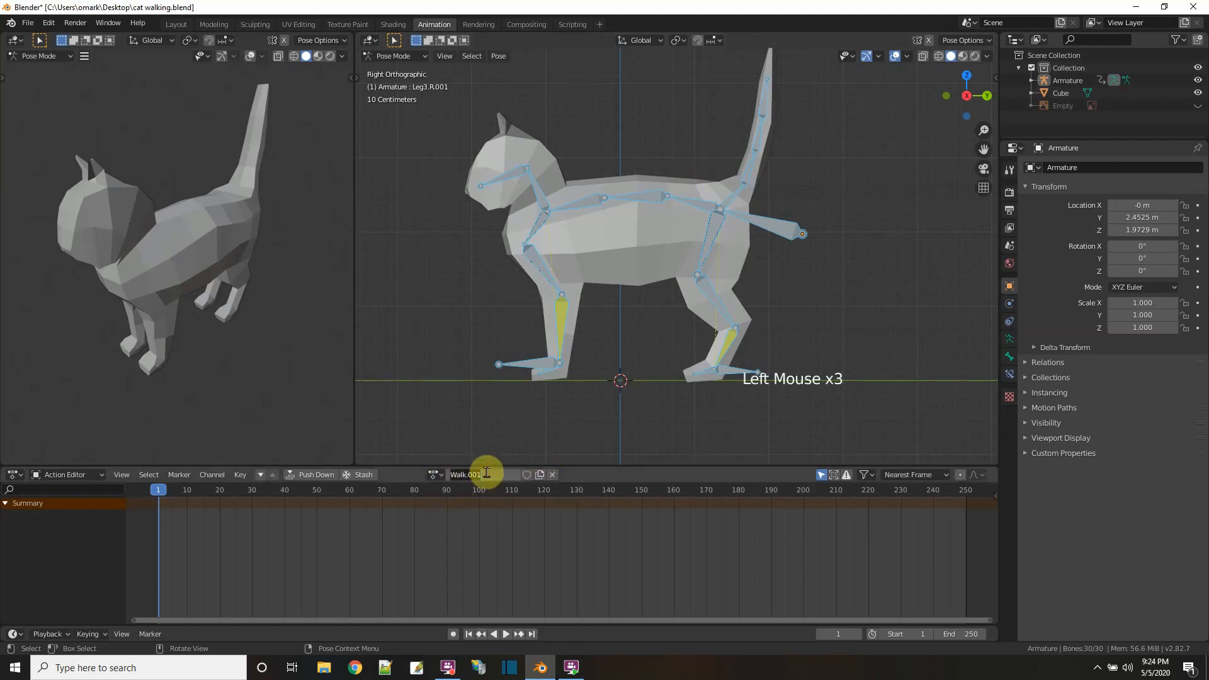
type("ID")
key("BackSpace")
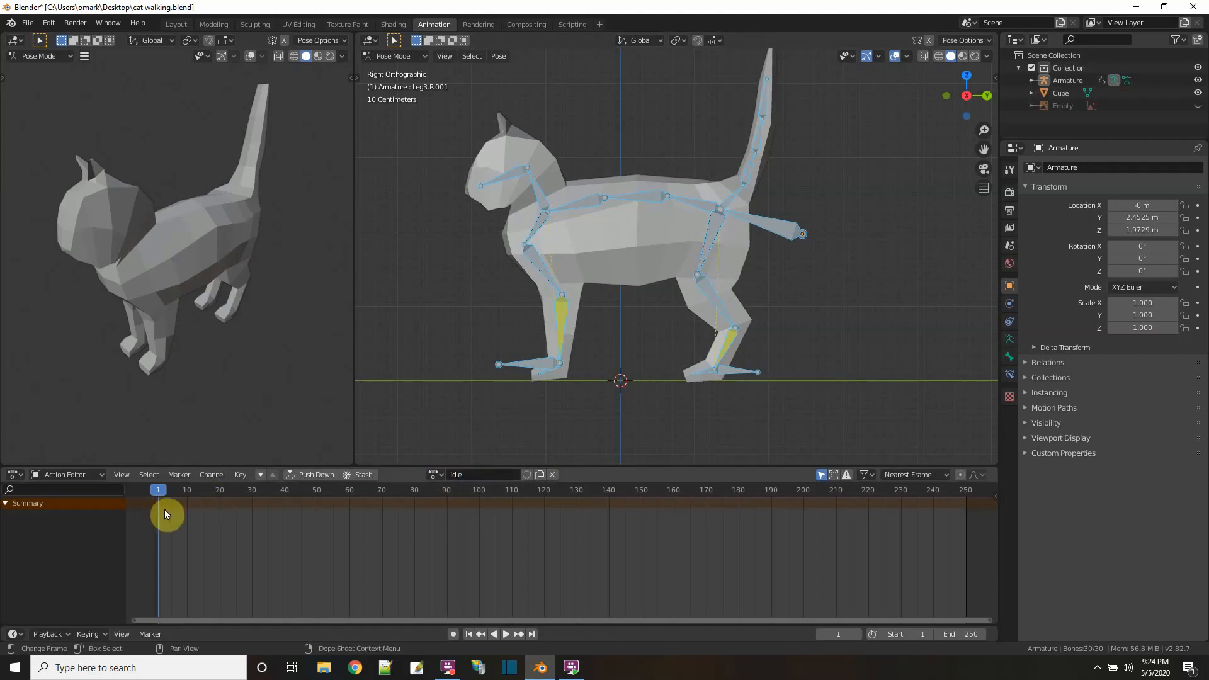
- Set the animation's end frame to 60 and fit the 1–60 frame range in the Action Editor
left_click(982, 636)
type("60")
key("Return")
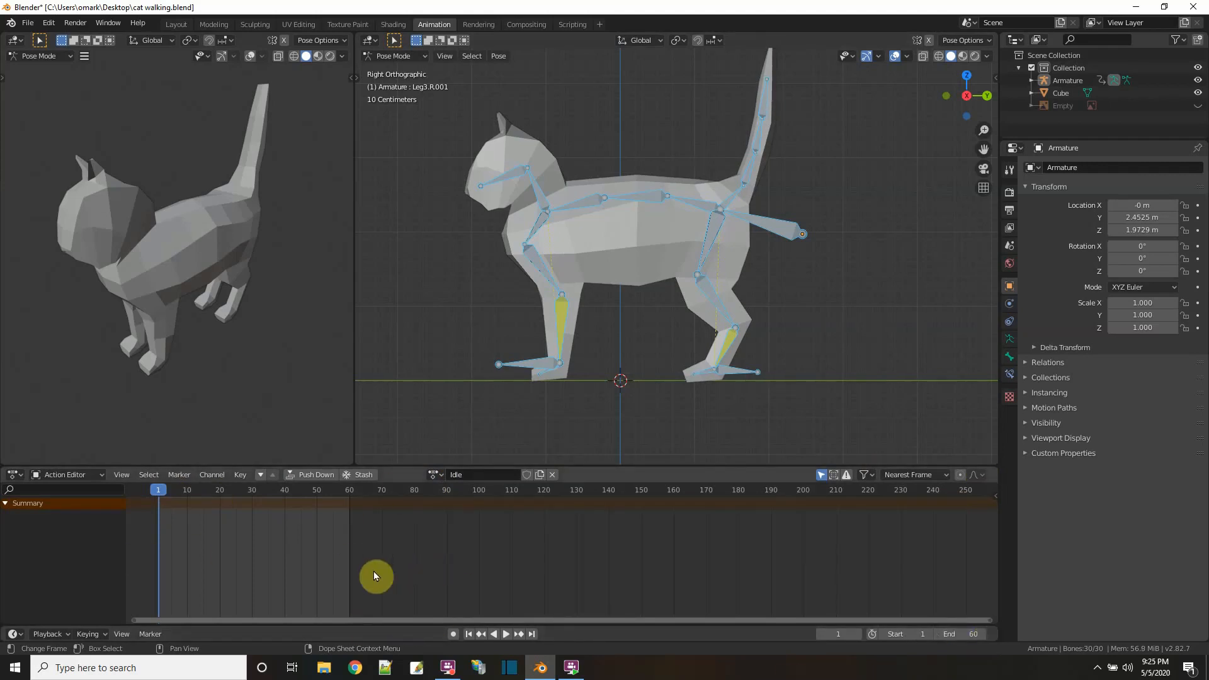
scroll(338, 567, "up", 9)
left_click(957, 620)
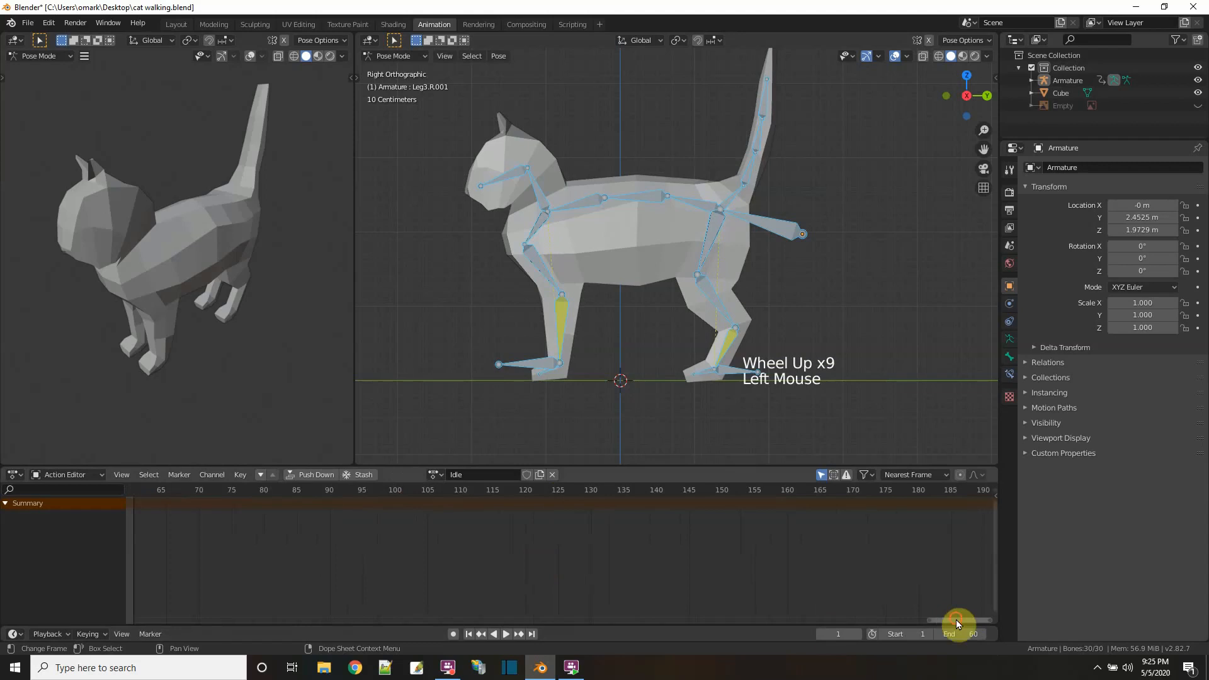
left_click_drag(956, 620, 503, 601)
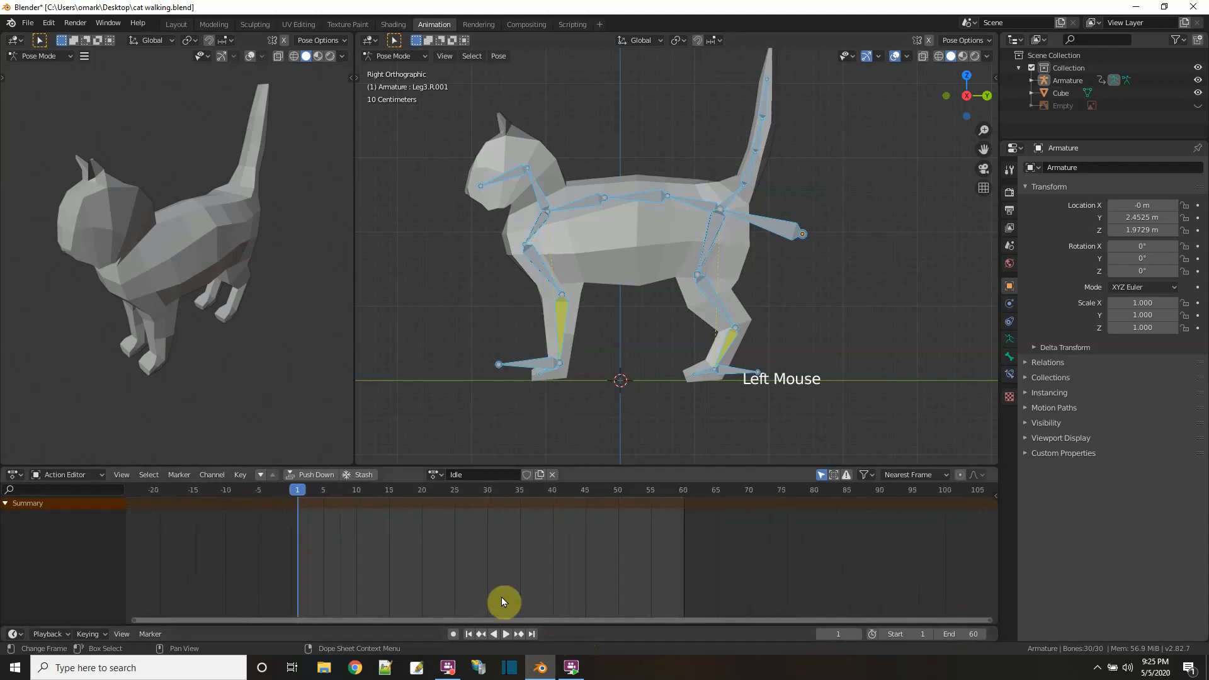
scroll(300, 510, "up", 1)
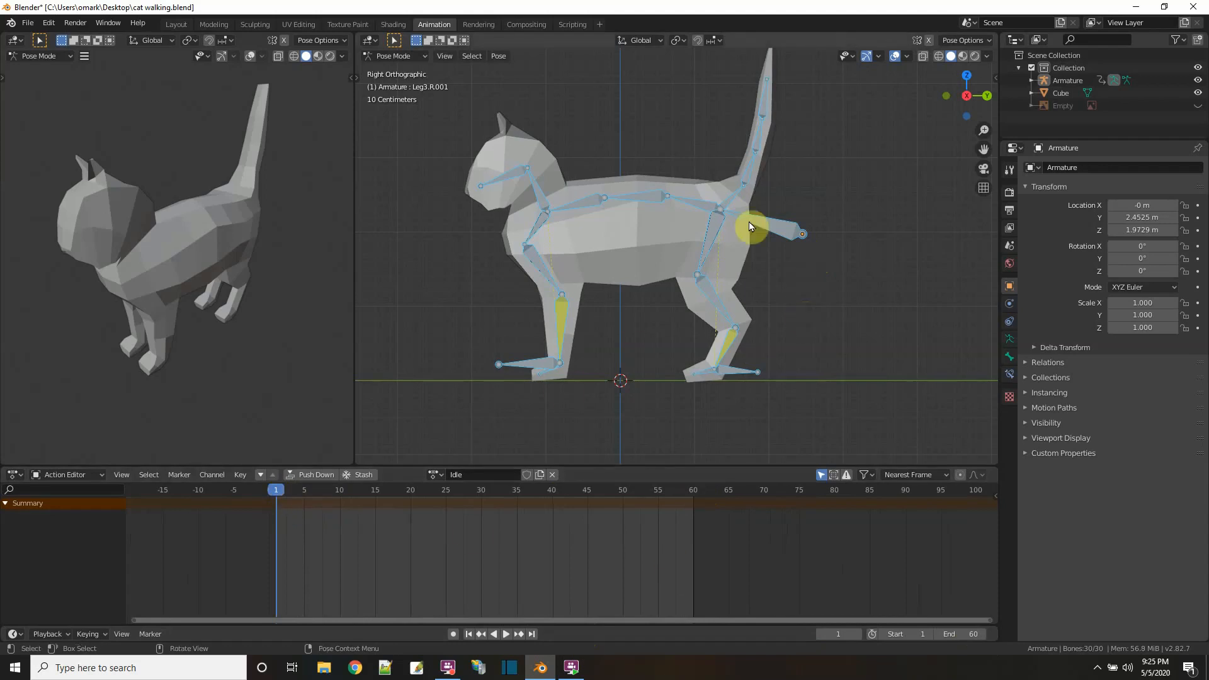
- Select the Leg3.L.001, Arm2.L.001 and Root bones and insert a LocRot keyframe for them at frame 1
left_click(808, 291)
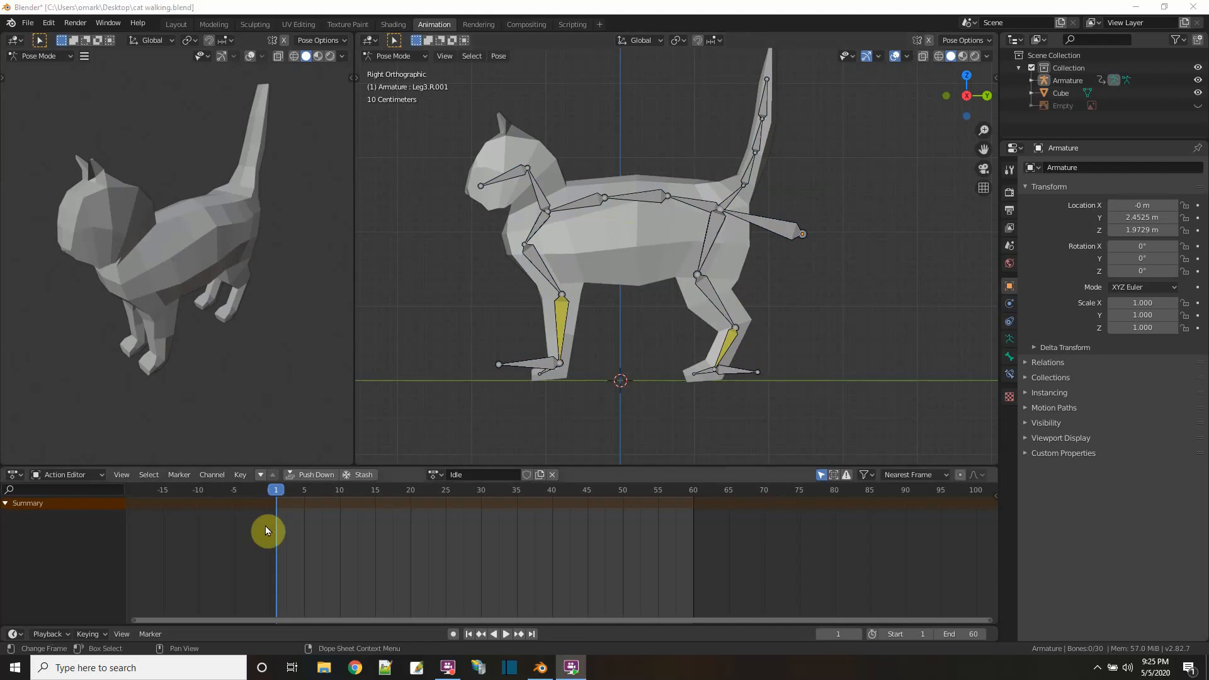
left_click(738, 373)
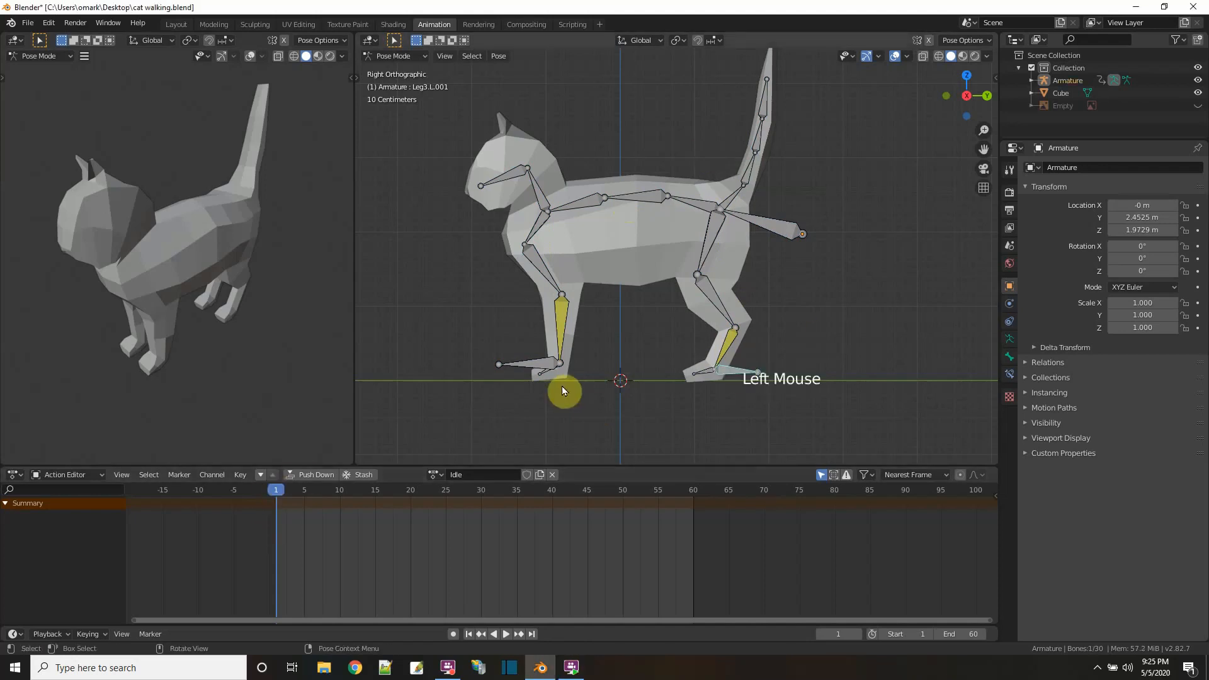
left_click(527, 368, "ctrl")
left_click(527, 366, "shift")
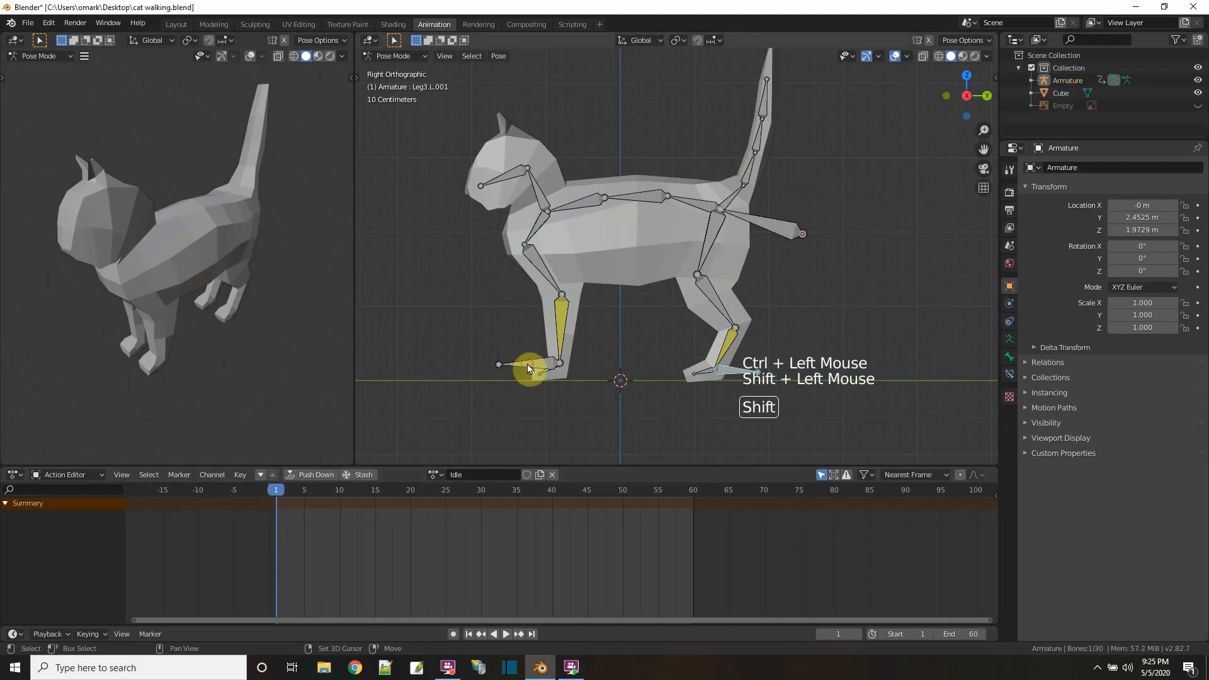
left_click(768, 226, "shift")
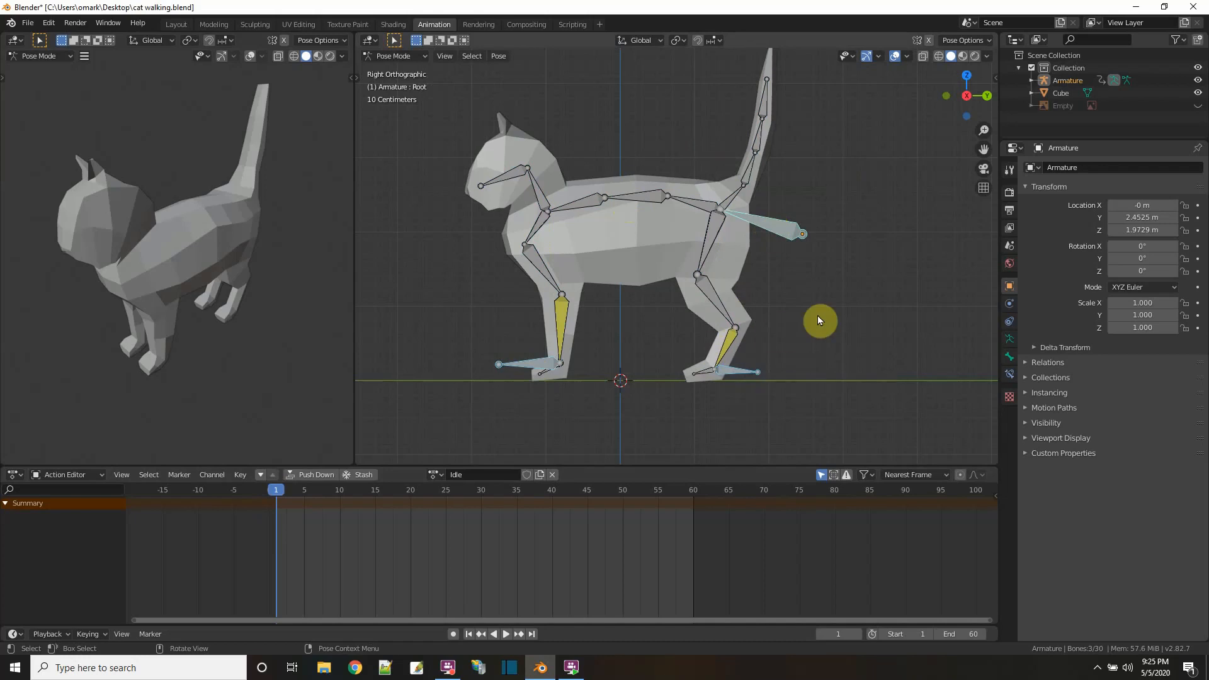
key("i")
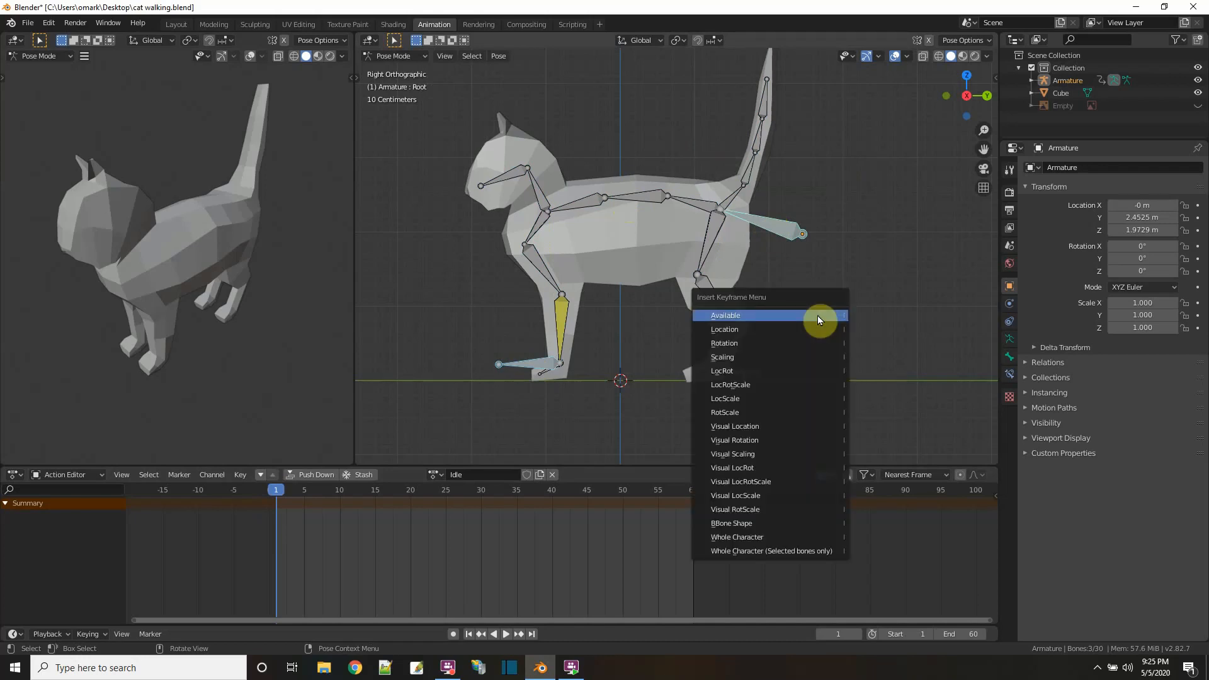
left_click(765, 370)
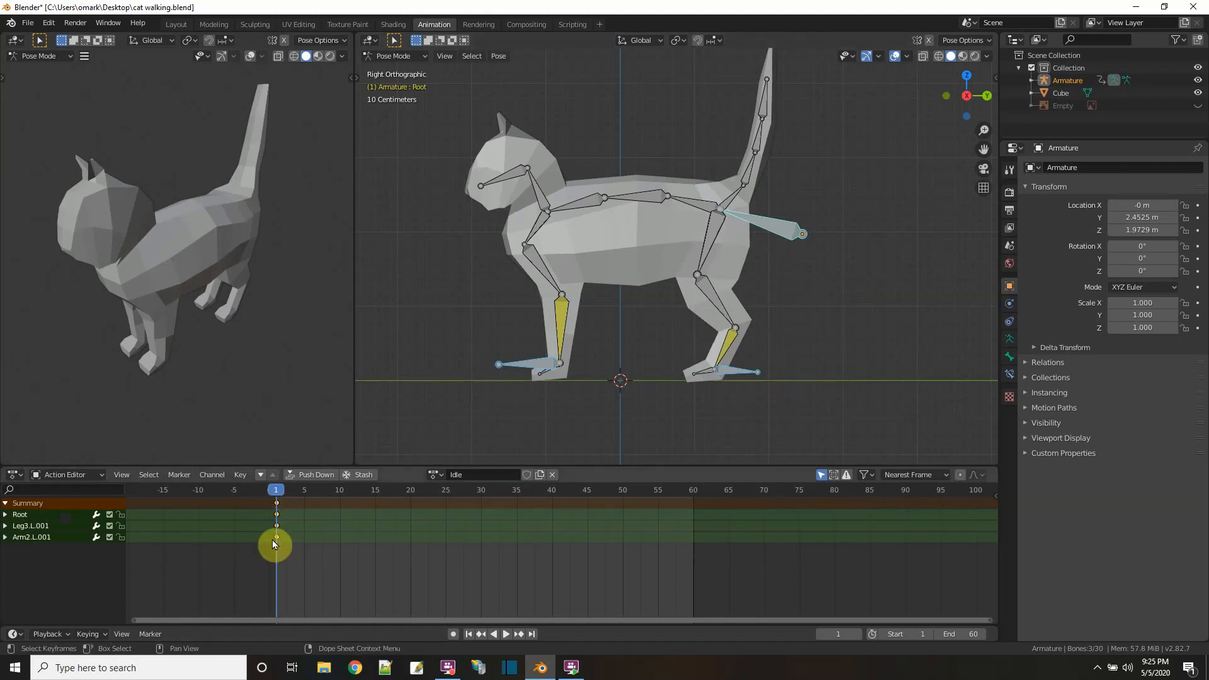
- Copy the frame 1 keyframes of the Idle action and paste them at frame 60
left_click(278, 502)
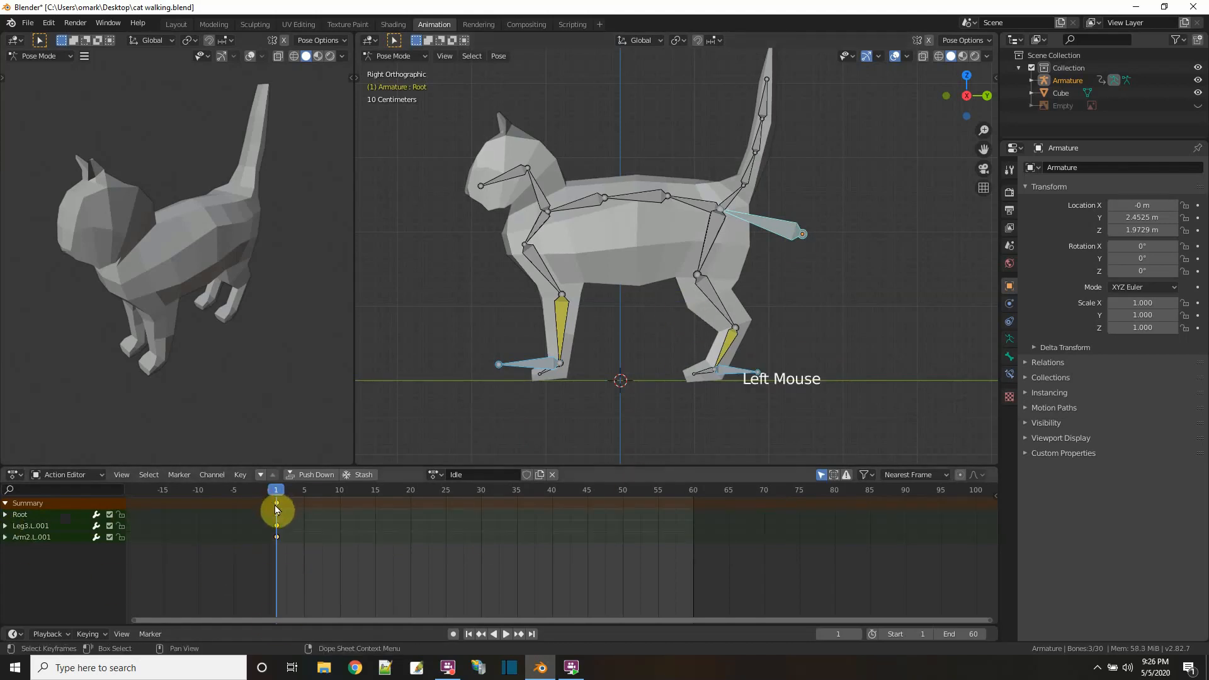
right_click(277, 507)
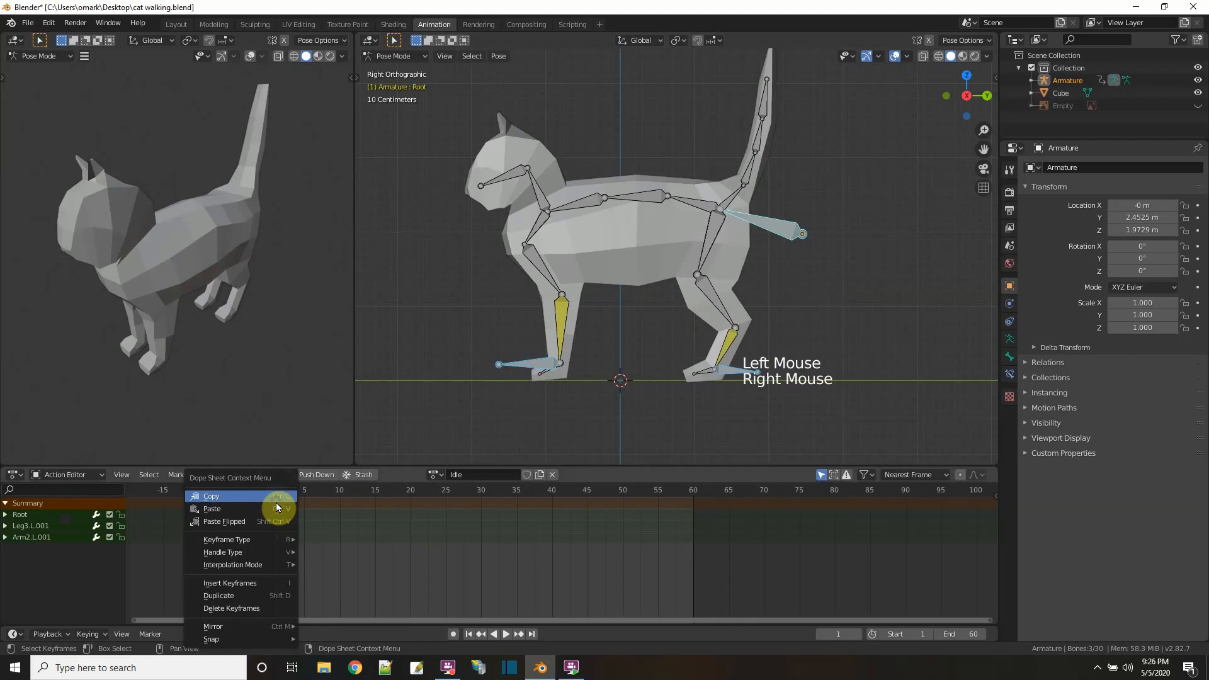
left_click(693, 490)
right_click(692, 490)
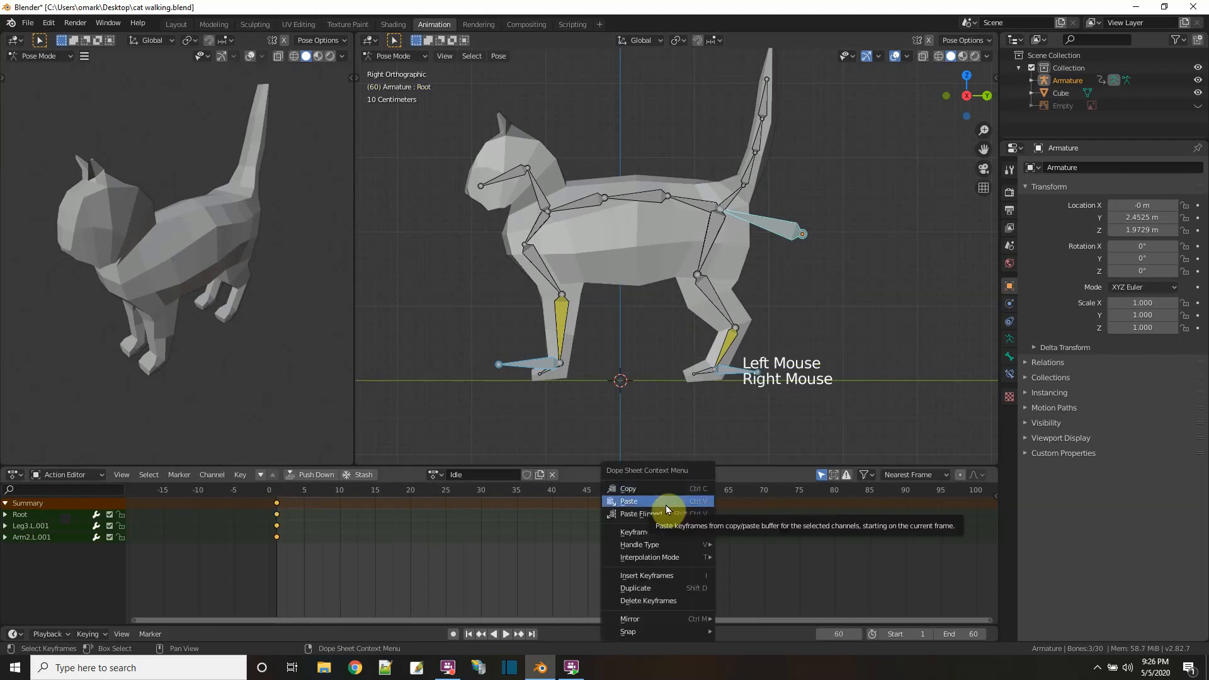
left_click(666, 505)
- At frame 30, move only the Root bone slightly down along Z, about 0.008 m, and deselect it
left_click_drag(689, 493, 484, 502)
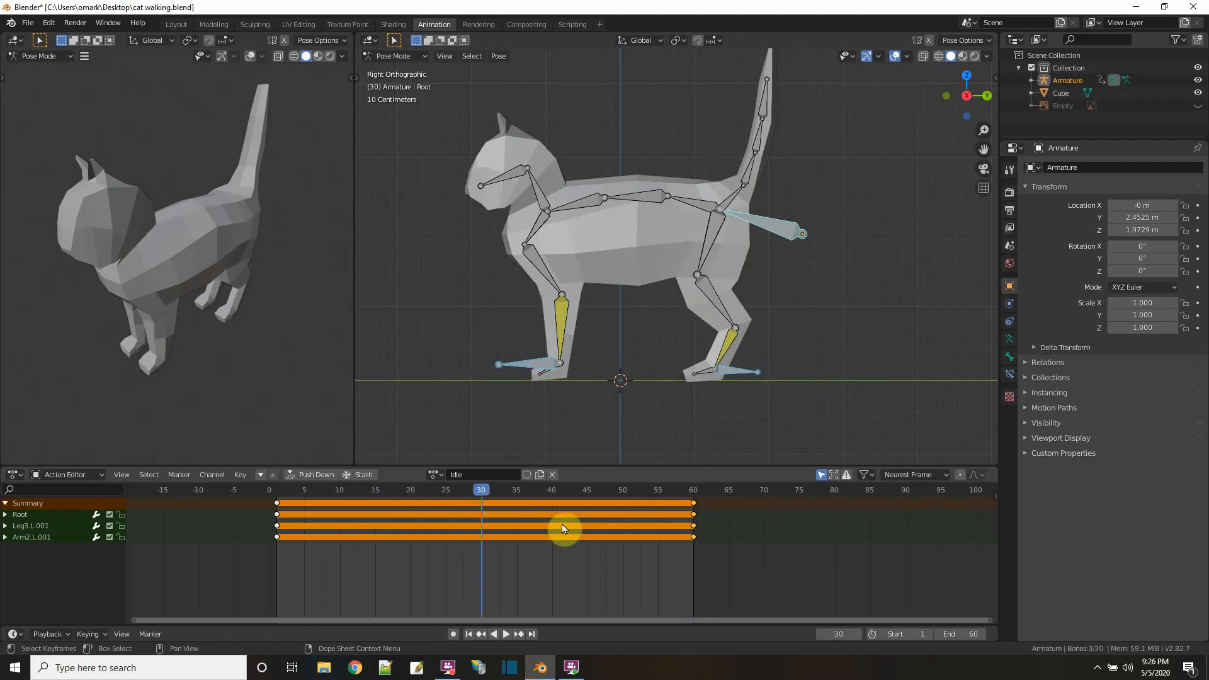
left_click(783, 230)
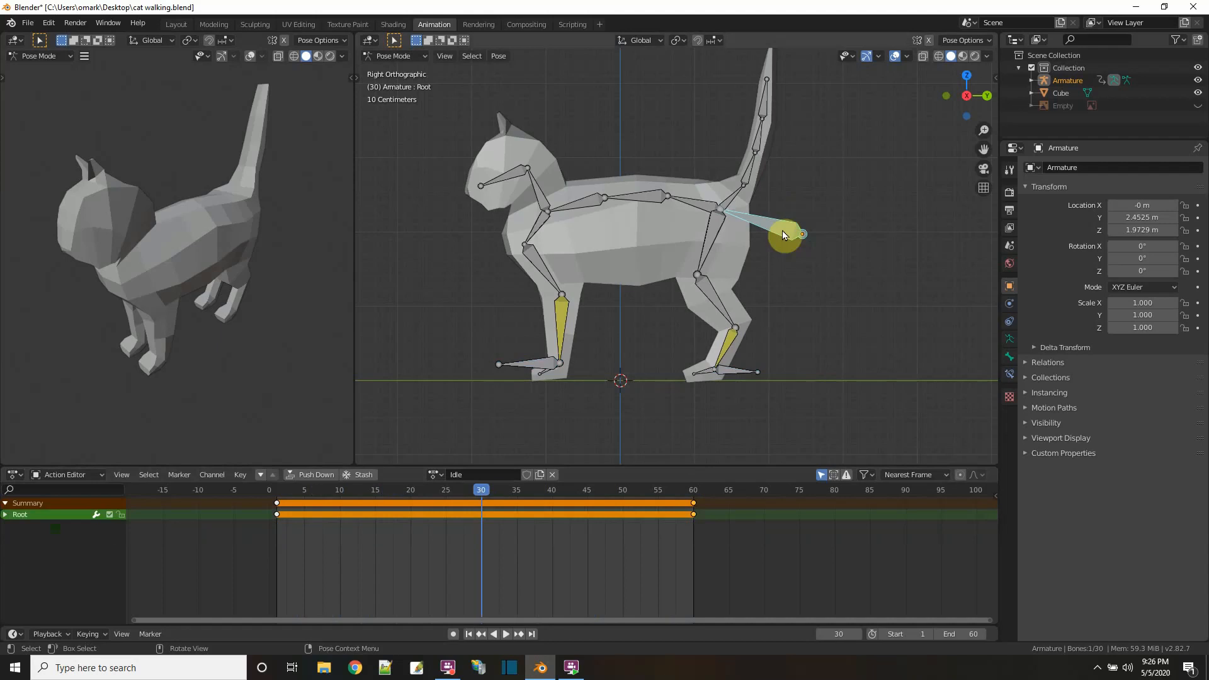
key("g")
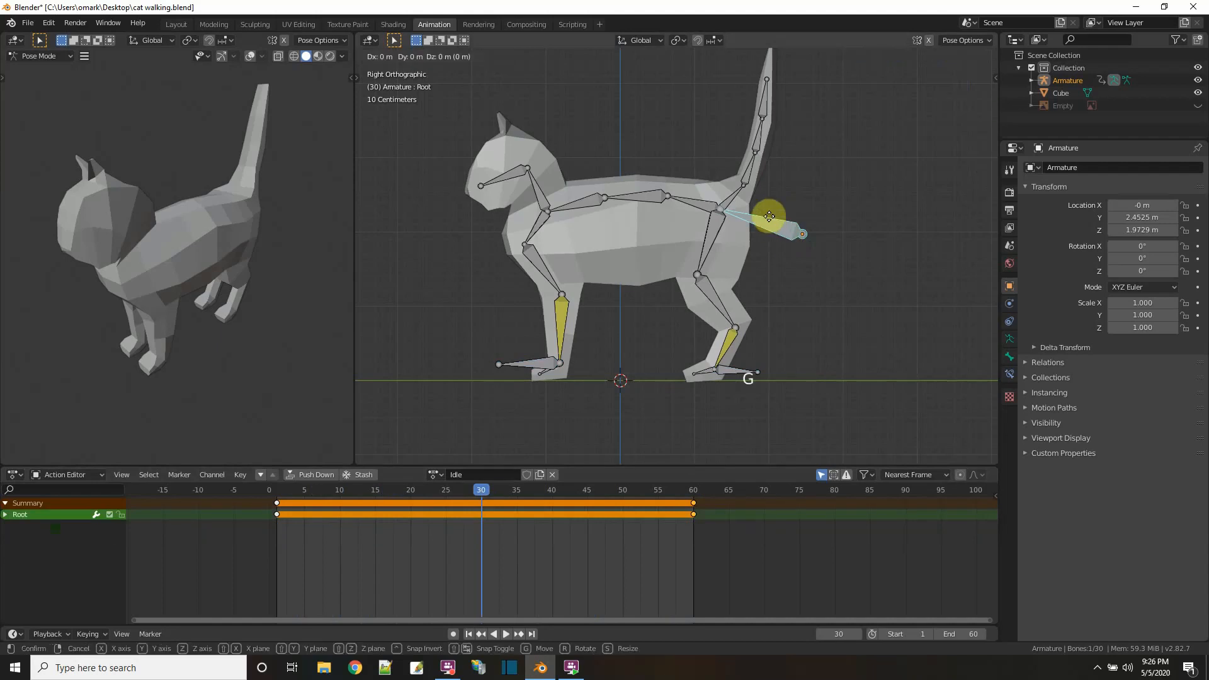
key("z")
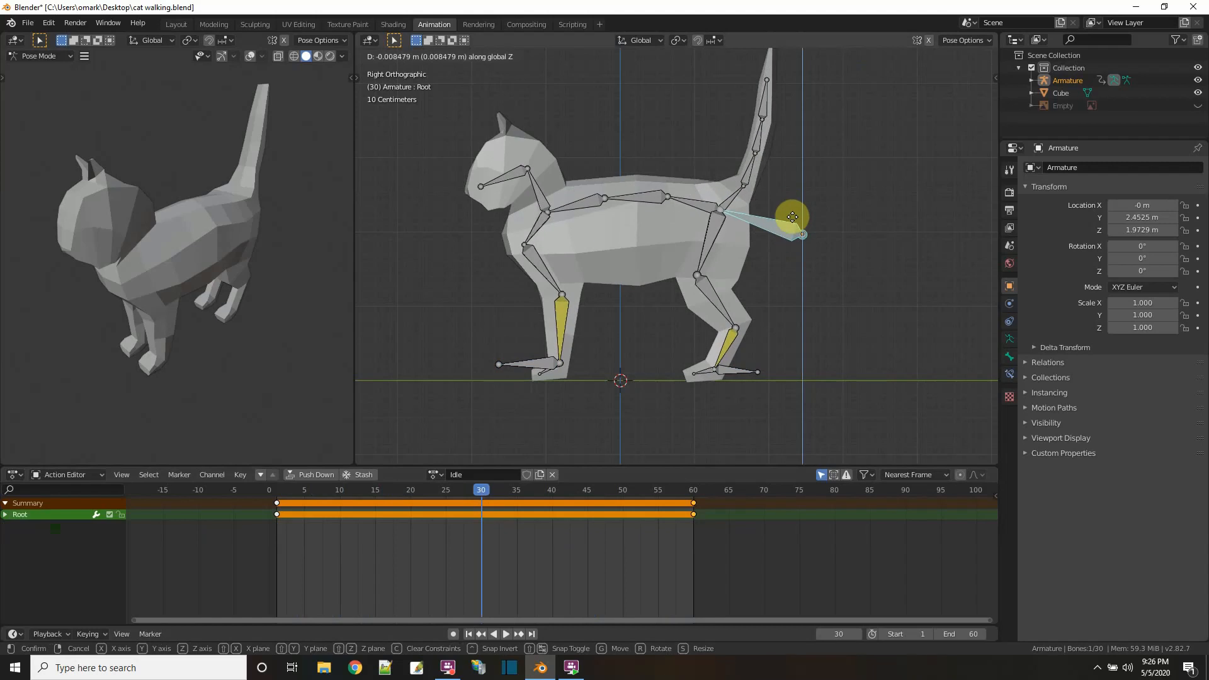
left_click(796, 215)
left_click(897, 257)
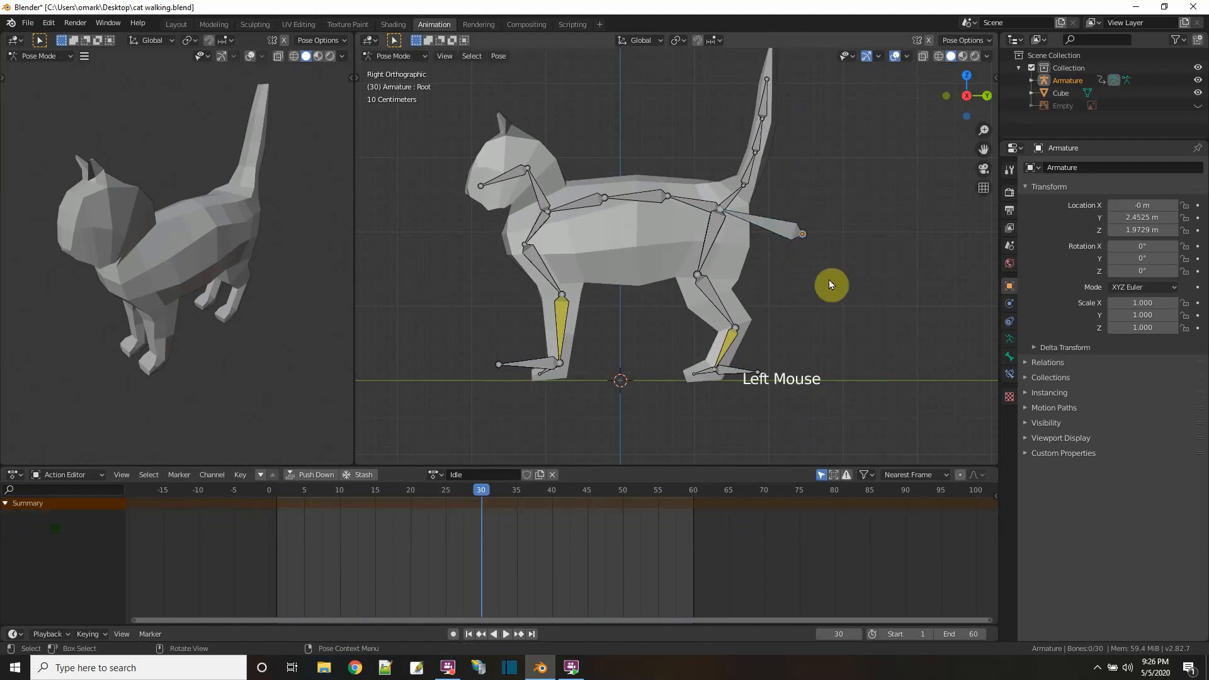
- In the Layout workspace, parent the cat mesh to the armature with automatic weights
left_click(171, 25)
left_click(491, 318)
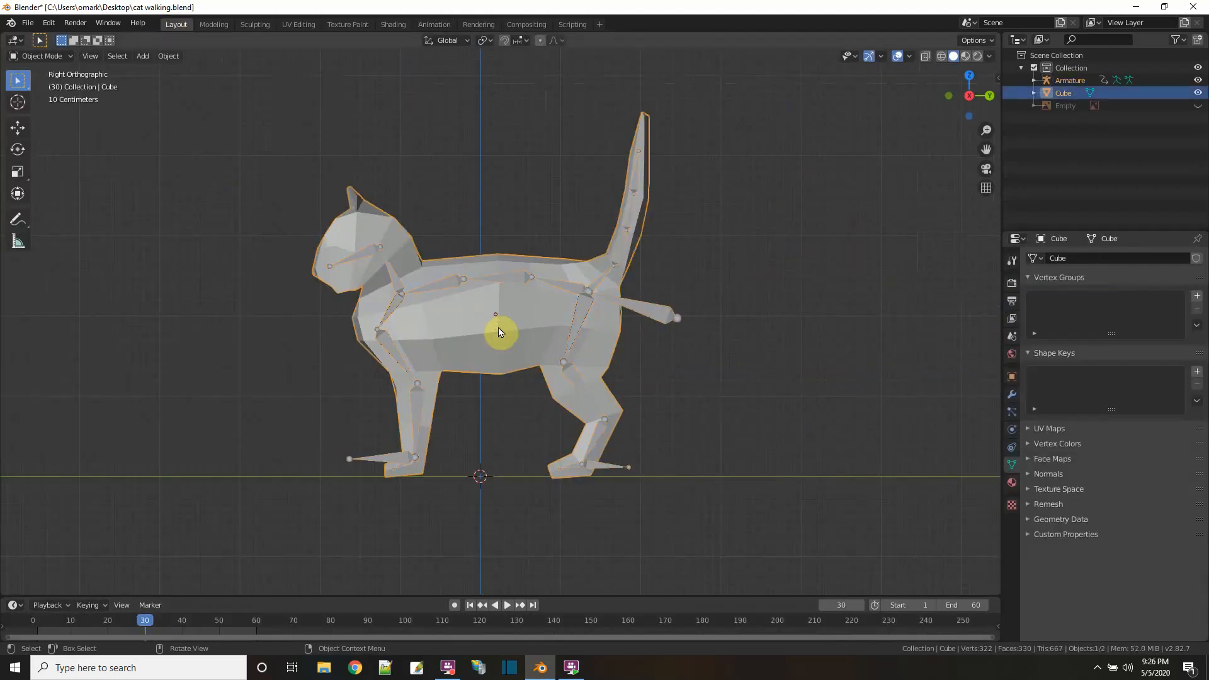
left_click(657, 315, "shift")
right_click(656, 315)
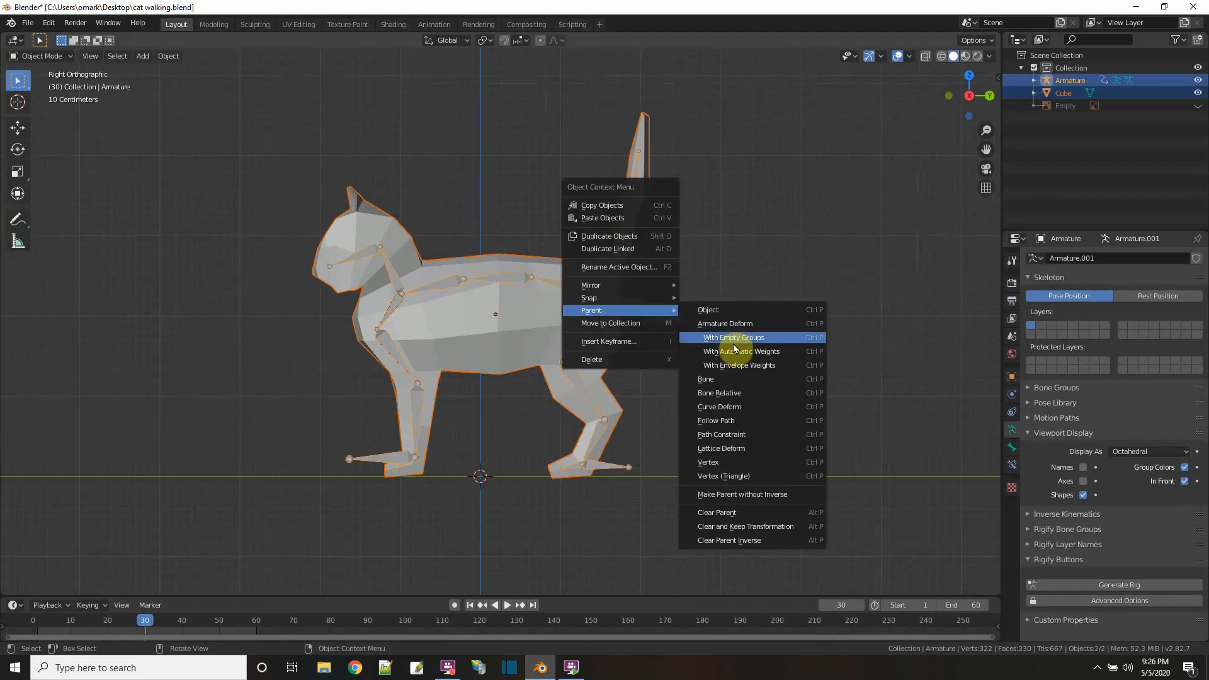
left_click(738, 357)
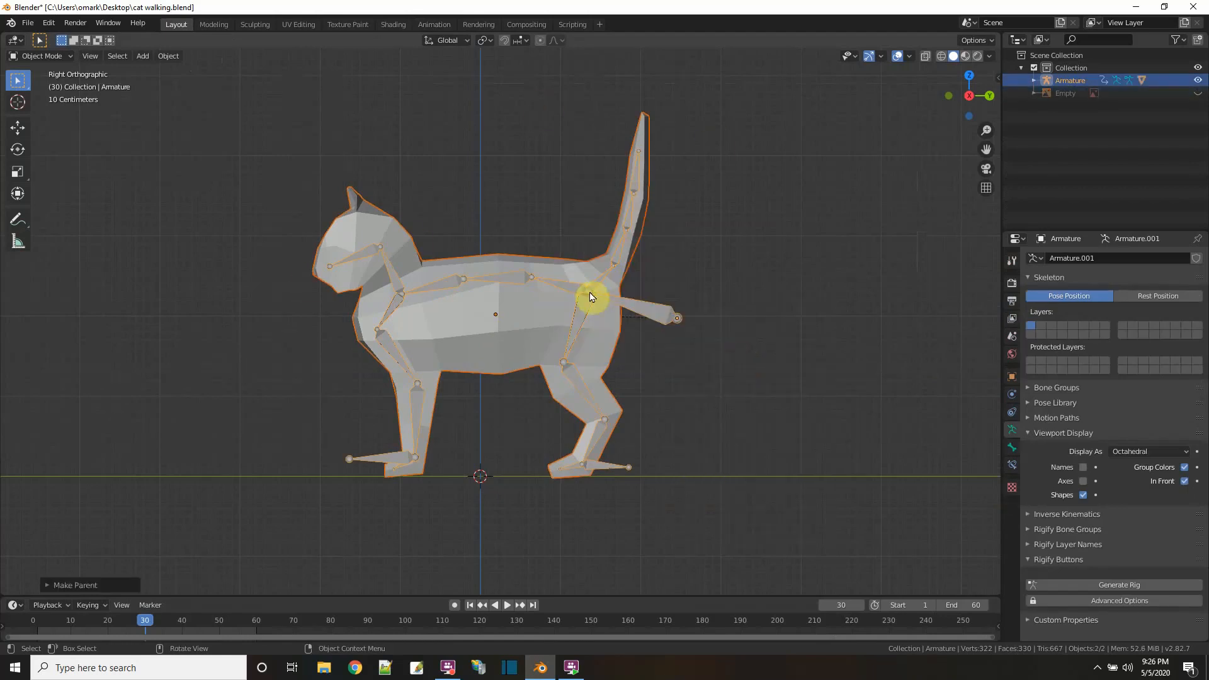
- Deselect the objects and put the cat mesh into Weight Paint mode
left_click(69, 54)
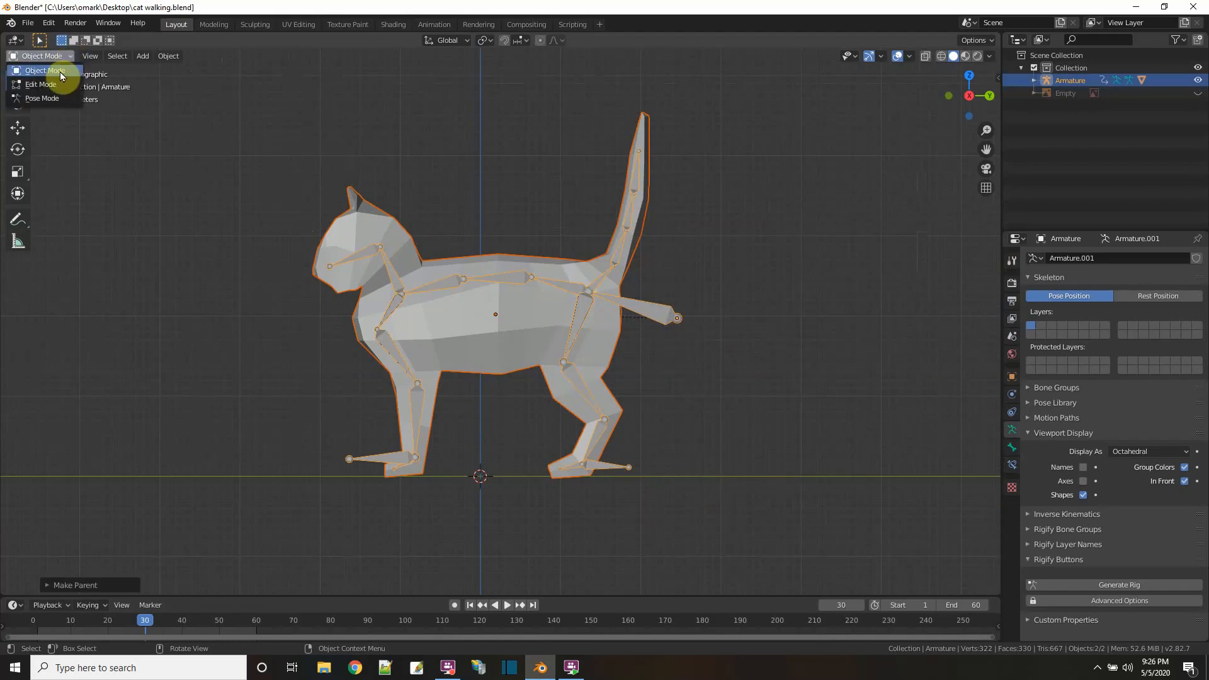
left_click(351, 206)
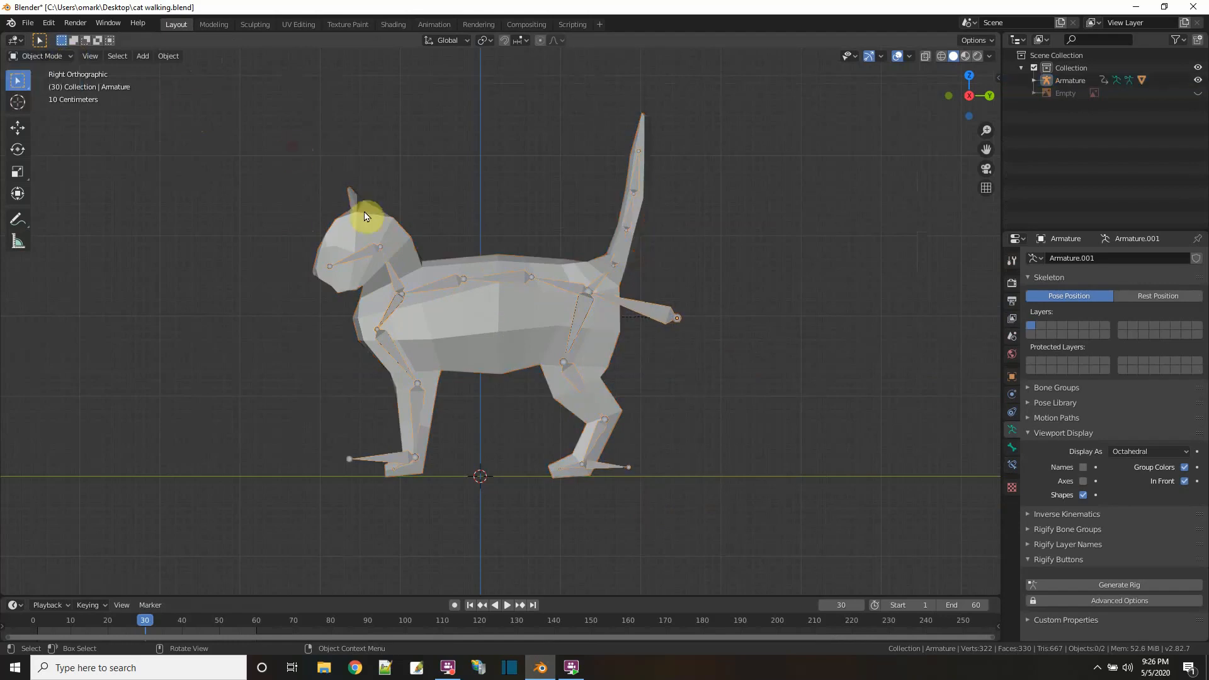
left_click(55, 56)
left_click(54, 128)
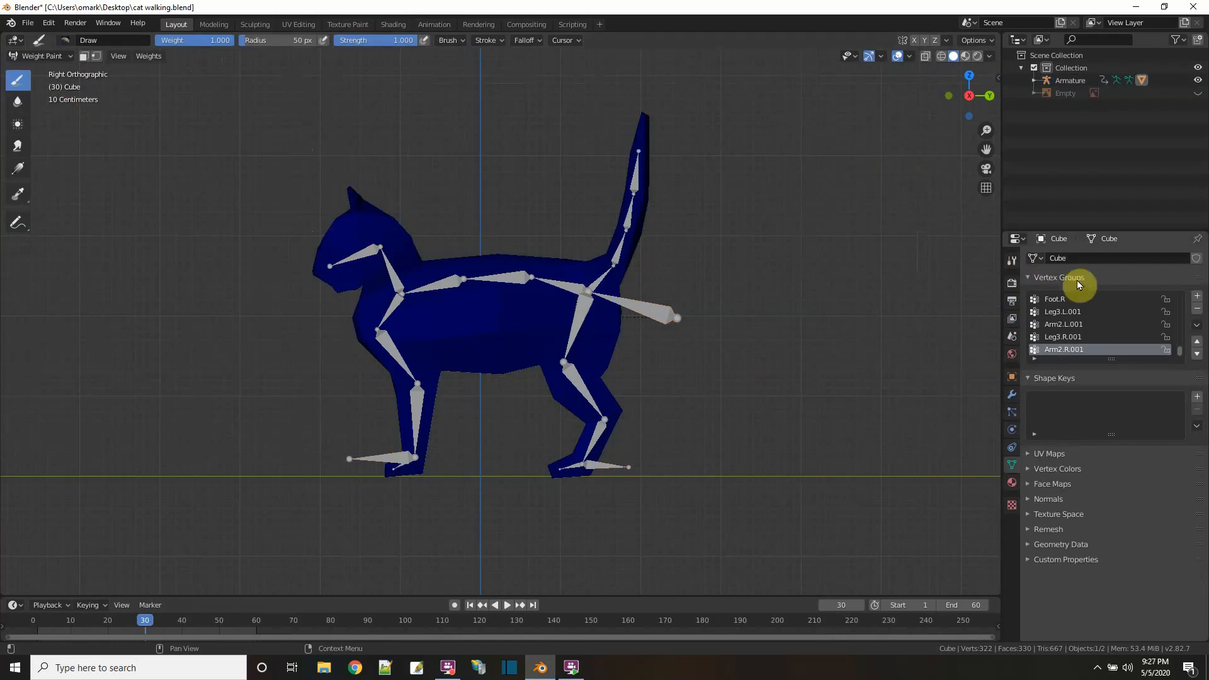
- Examine the weights of the Leg3.L.001 and Leg3.R.001 vertex groups on the cat's hind legs from several angles
left_click(1069, 312)
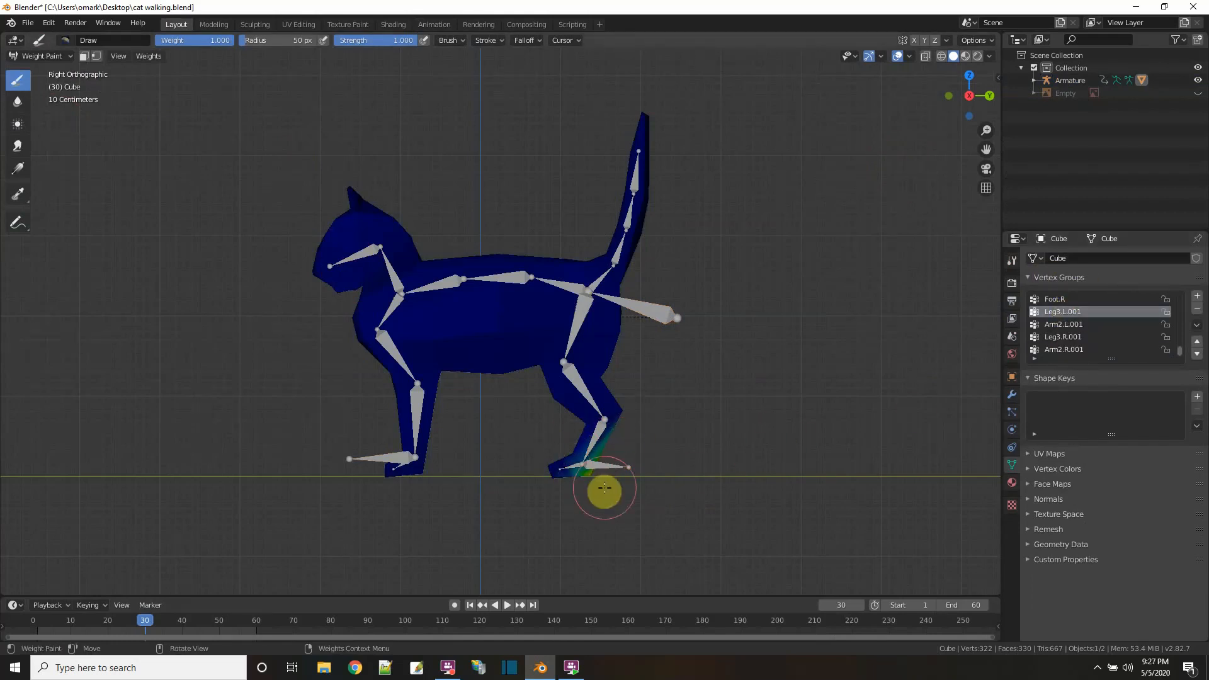
mouse_move(726, 439)
middle_mouse_down()
mouse_move(610, 435)
mouse_move(739, 437)
middle_mouse_up()
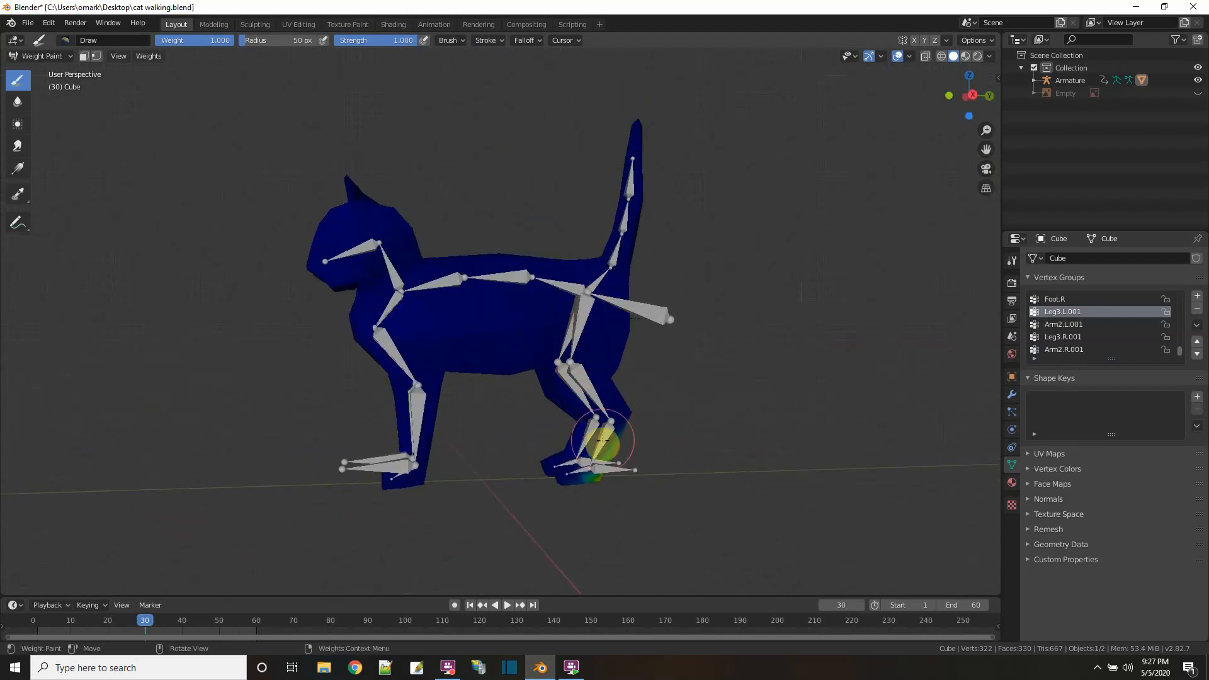
middle_click_drag(643, 486, 659, 513)
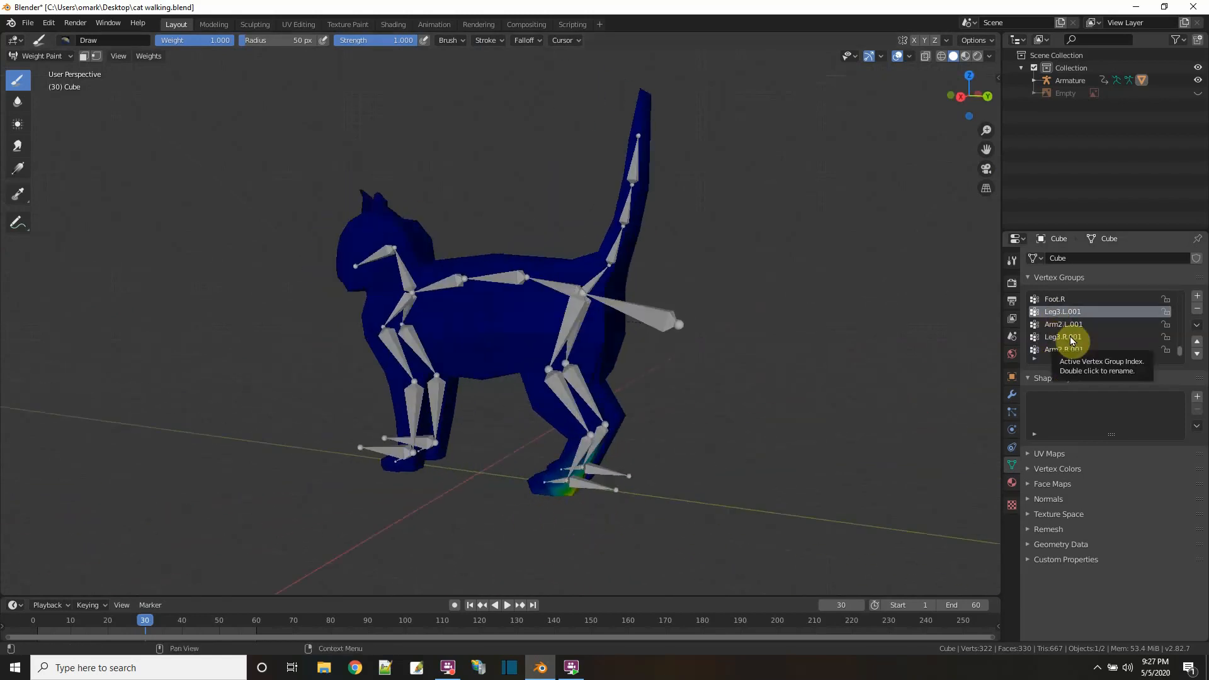
left_click(1097, 338)
middle_click_drag(724, 446, 737, 432)
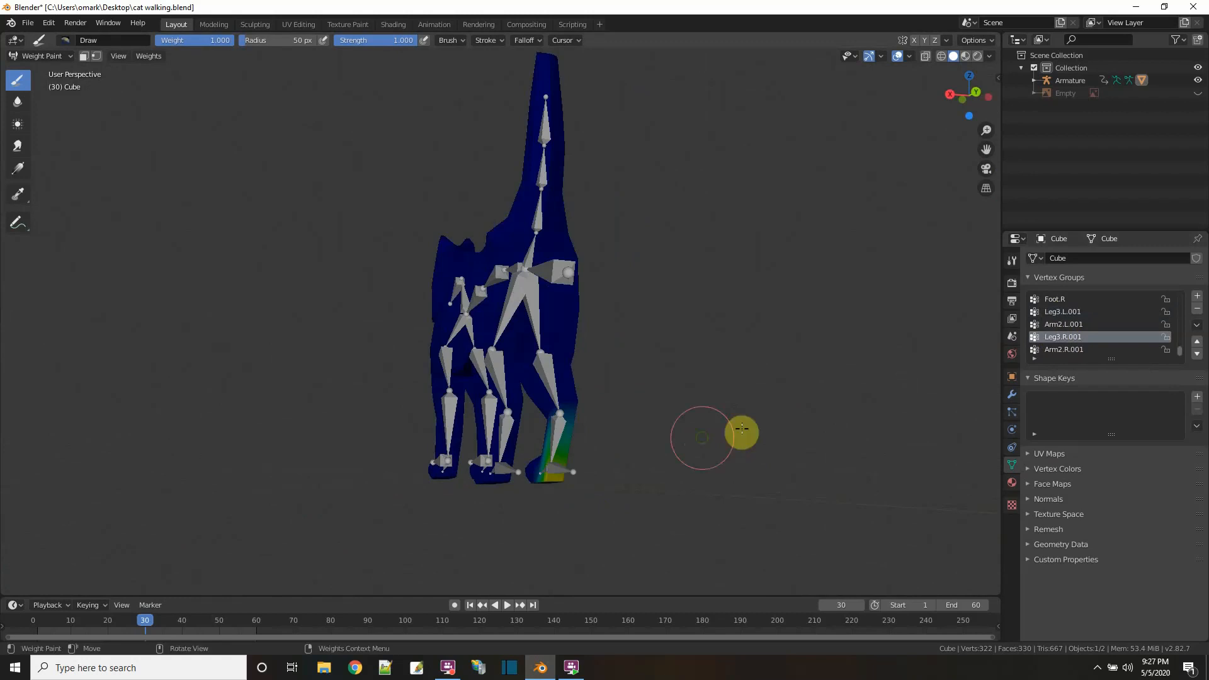
left_click(1062, 312)
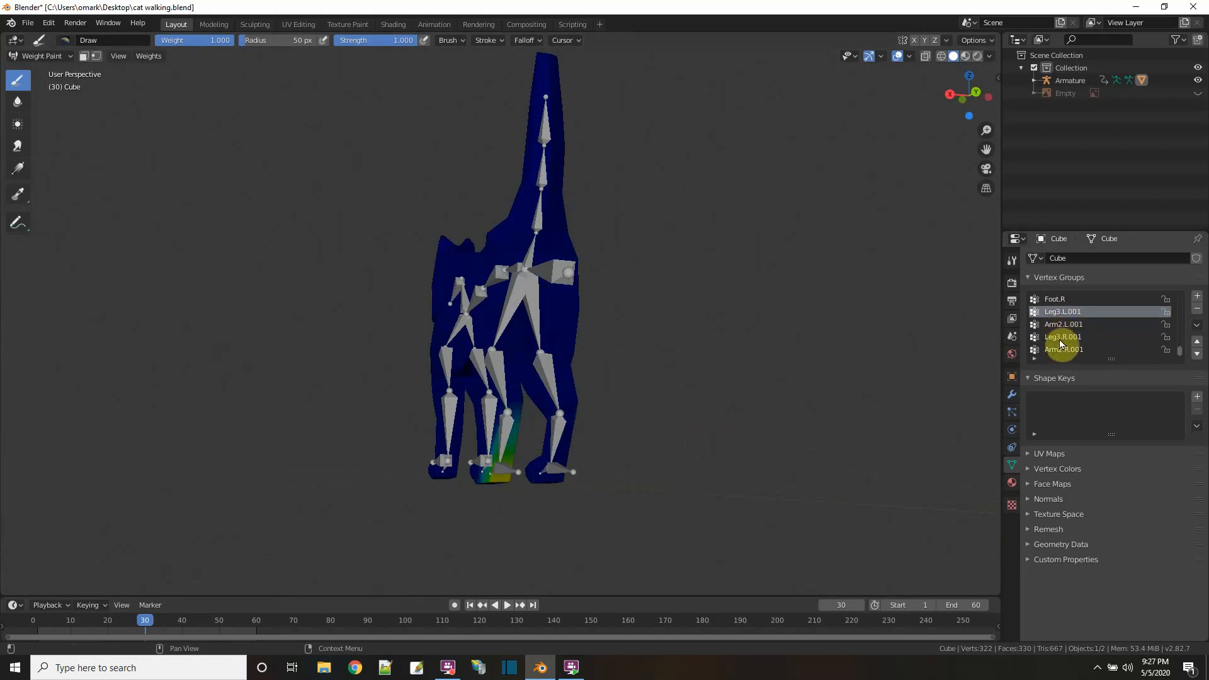
left_click(1060, 339)
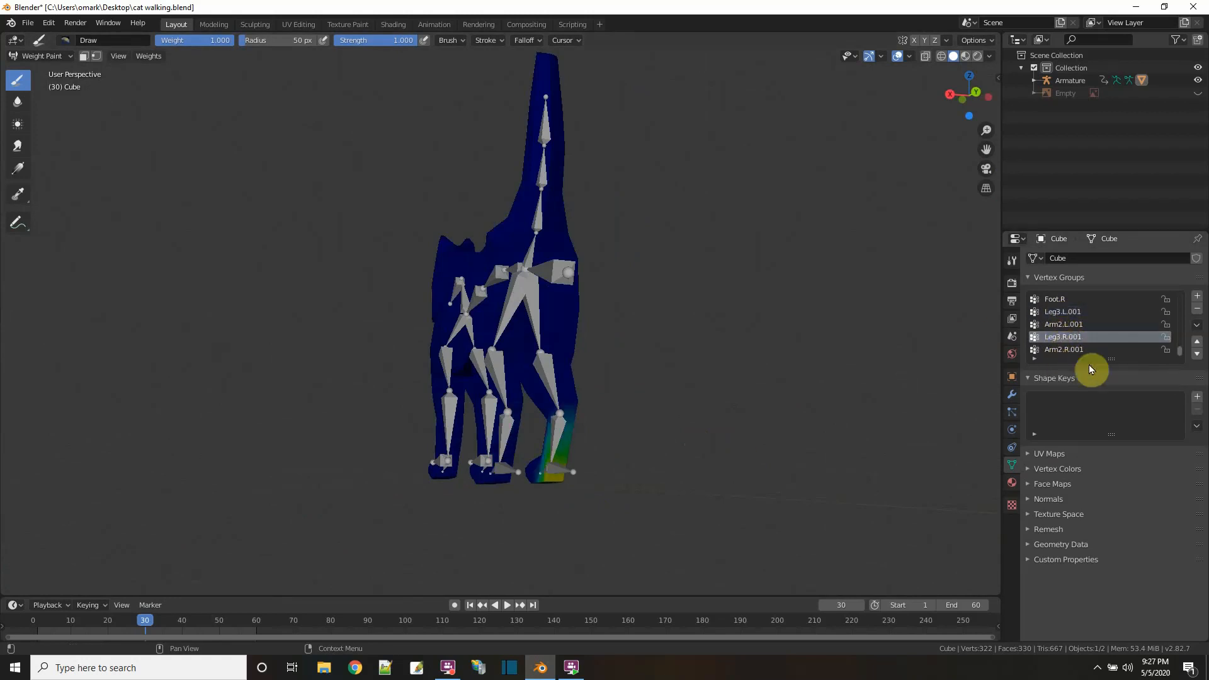
- Enlarge the vertex group list and examine the weights of the Leg1.R, Leg2.R and Leg3.R groups
left_click_drag(1109, 358, 1107, 435)
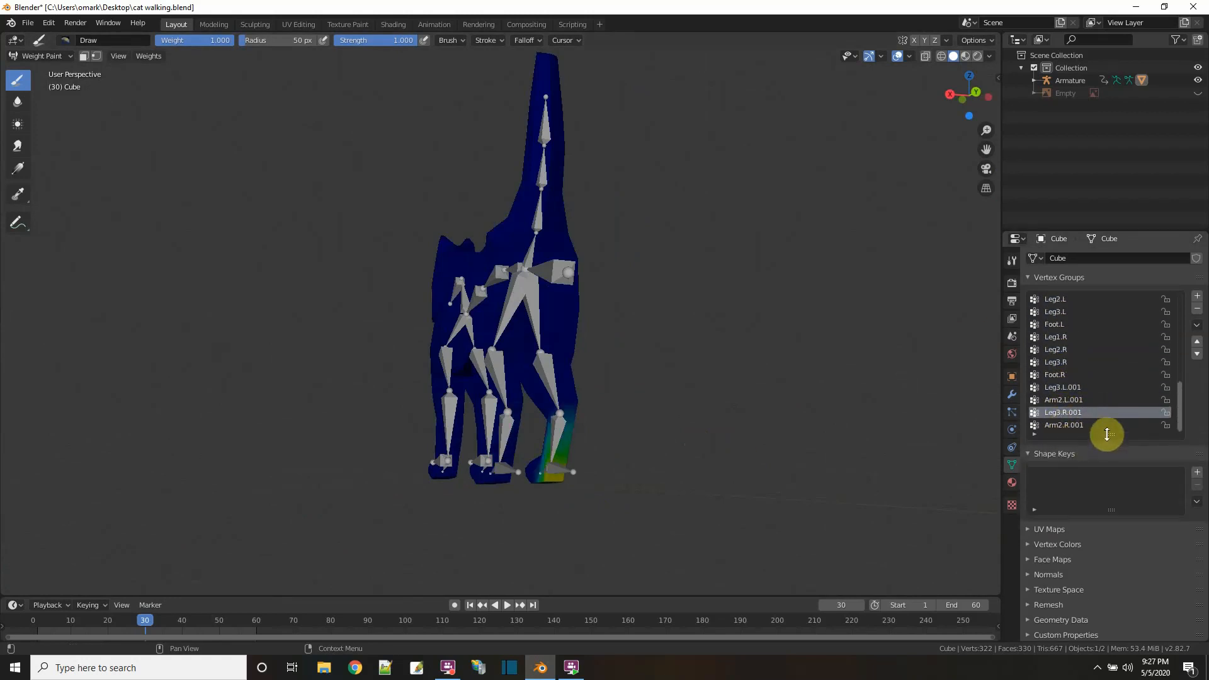
left_click(1060, 350)
middle_click_drag(655, 438, 849, 421)
left_click(1061, 341)
left_click(1061, 351)
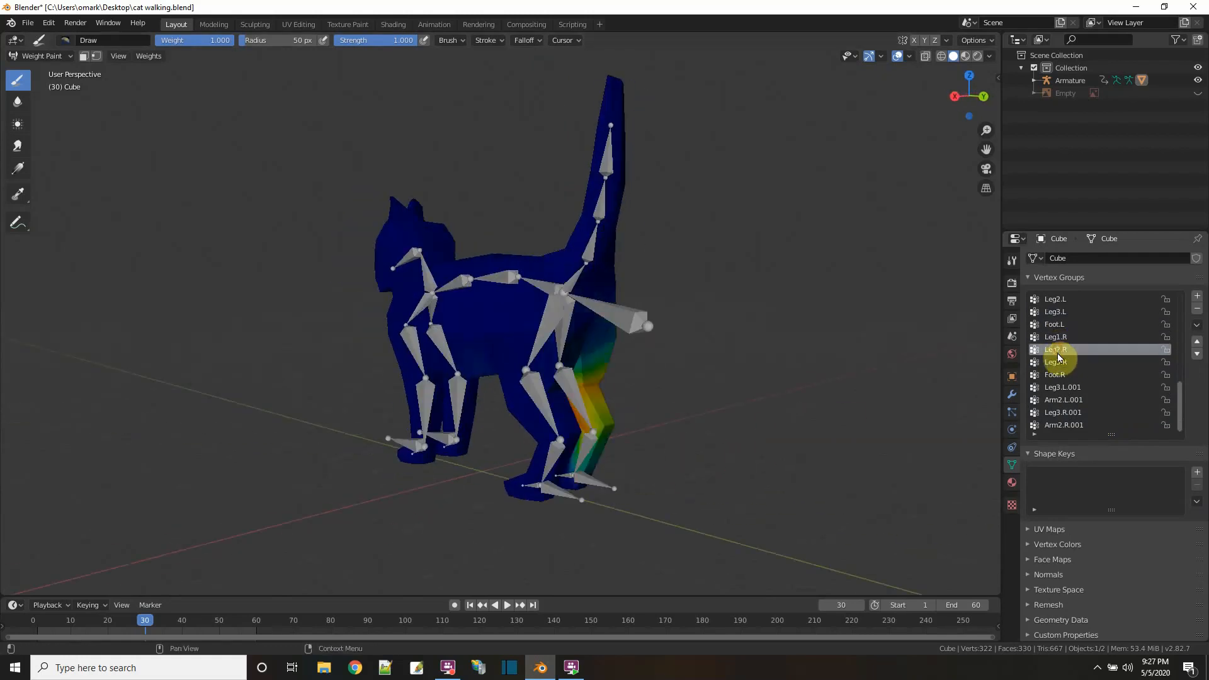
left_click(1062, 364)
left_click(1067, 349)
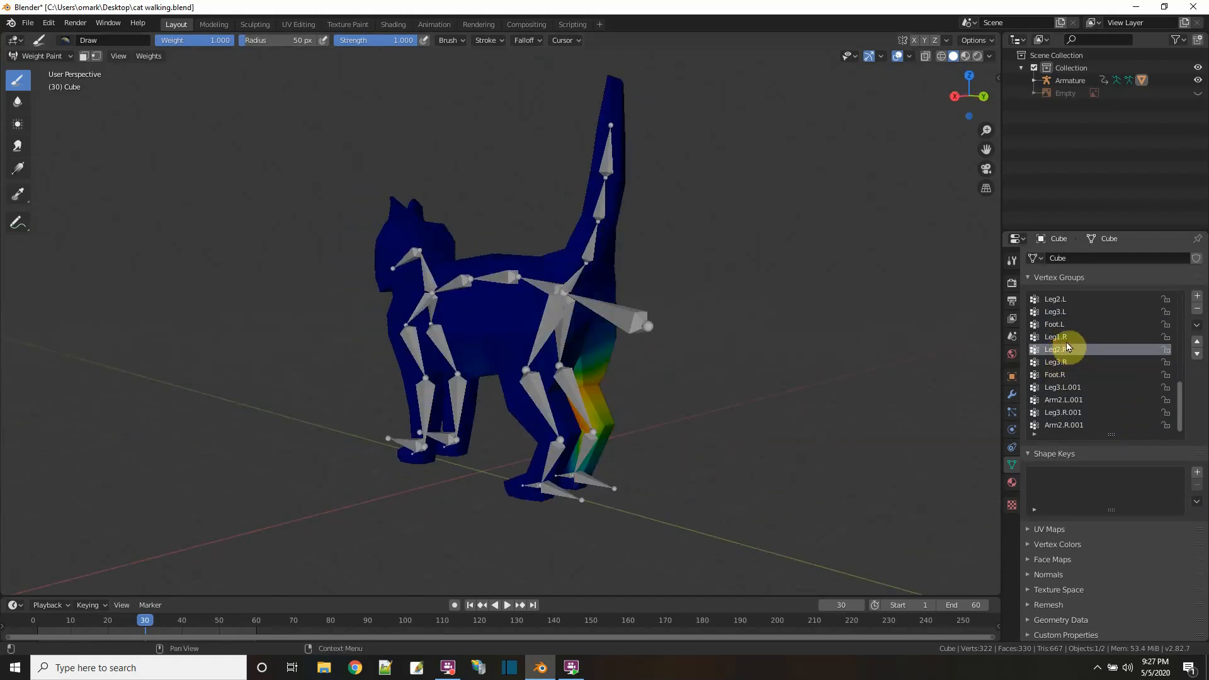
left_click(1057, 339)
- Try painting weight 1.000 into the Leg1.R group over the cat's right upper hind leg
mouse_move(758, 396)
middle_mouse_down()
mouse_move(580, 418)
mouse_move(761, 437)
mouse_move(589, 424)
mouse_move(548, 437)
mouse_move(656, 423)
mouse_move(483, 397)
mouse_move(477, 384)
mouse_move(508, 400)
middle_mouse_up()
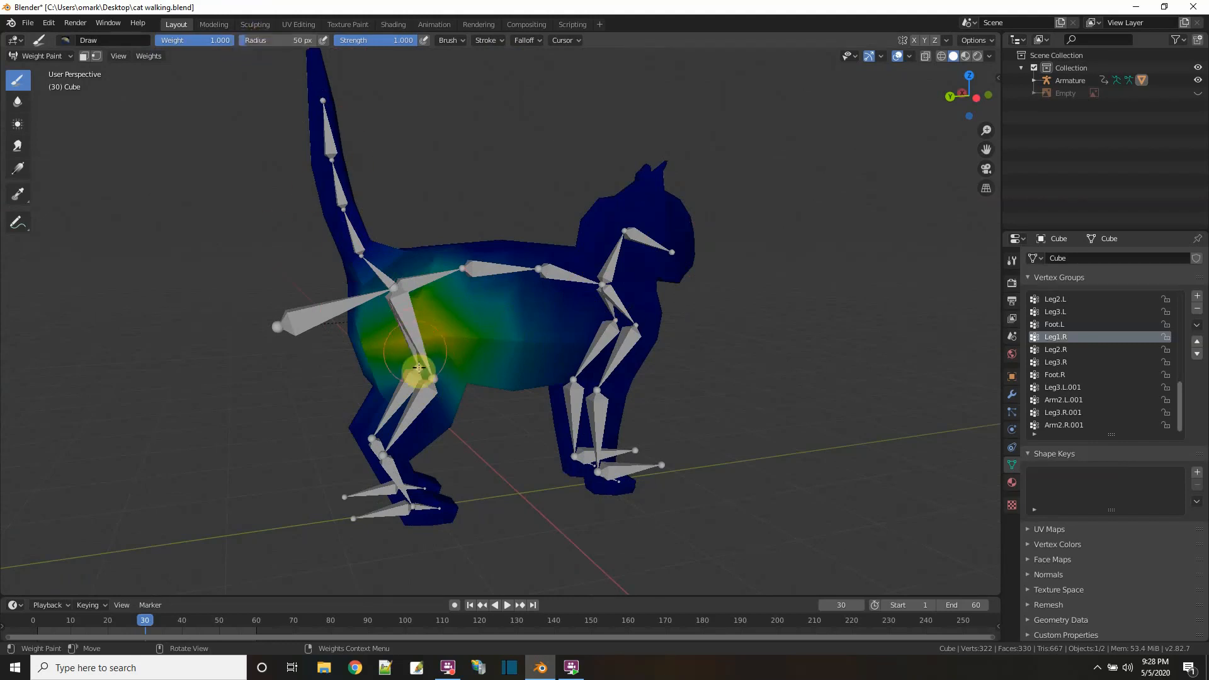
left_click_drag(431, 356, 412, 356)
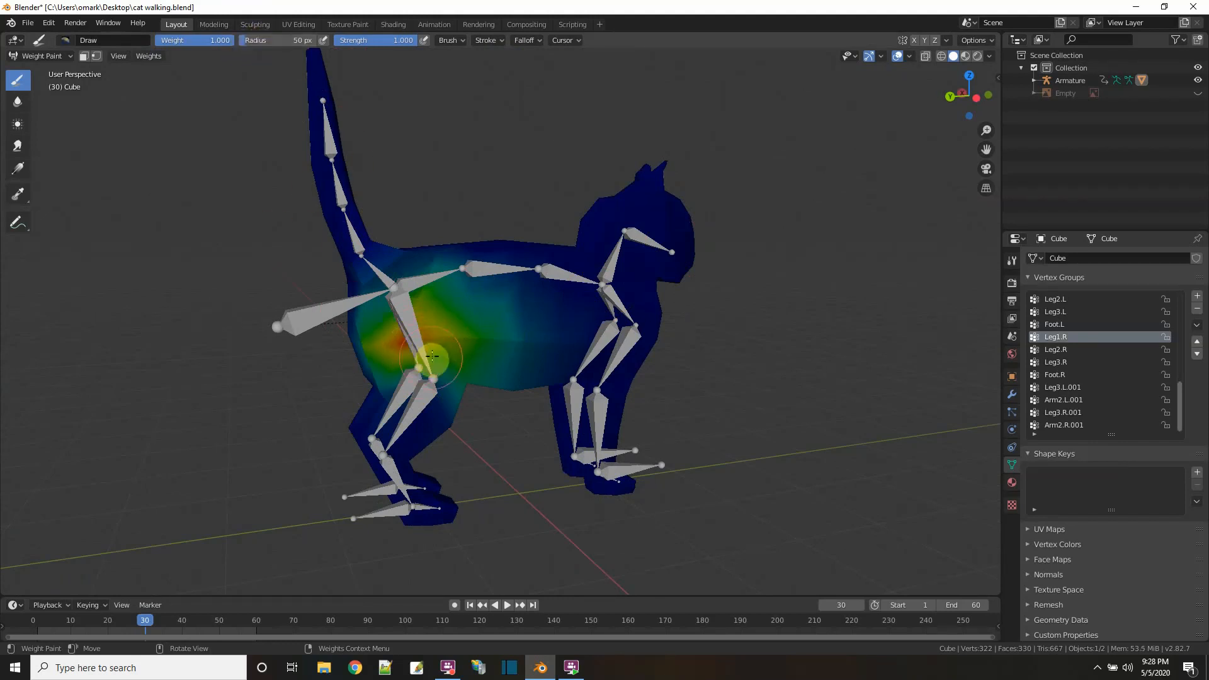
middle_click_drag(431, 356, 743, 405)
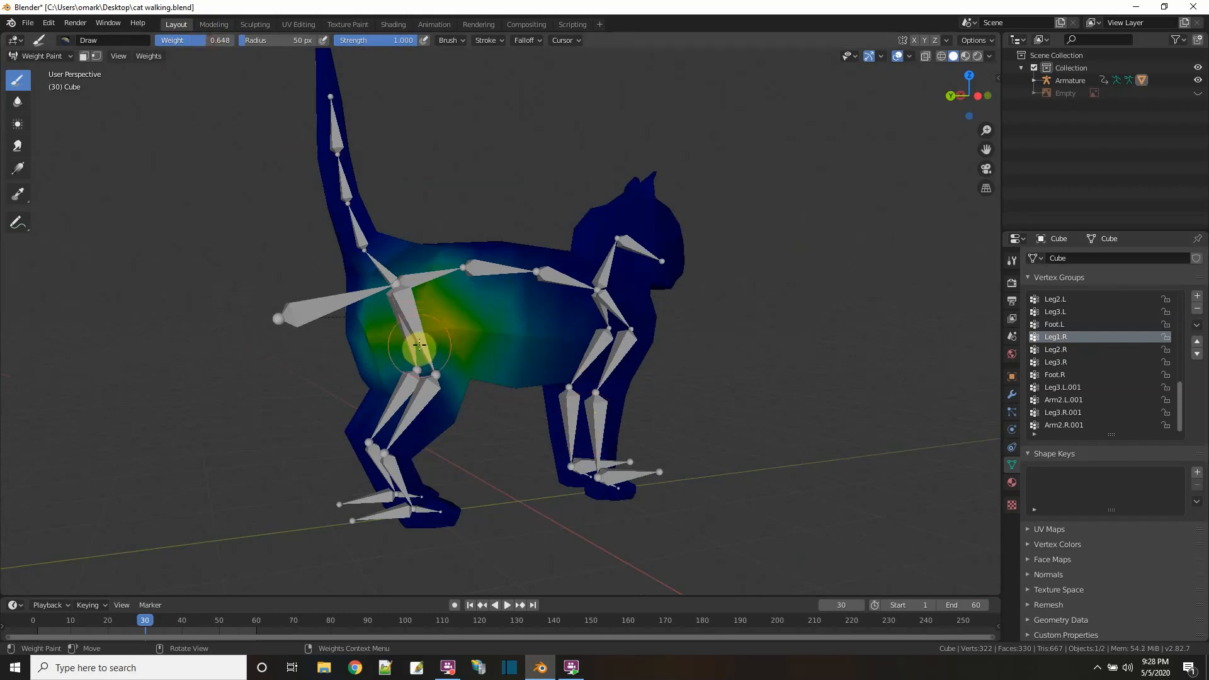
- Set the brush weight to 0.797 and paint the Leg1.R group over the cat's right thigh
left_click_drag(218, 45, 218, 46)
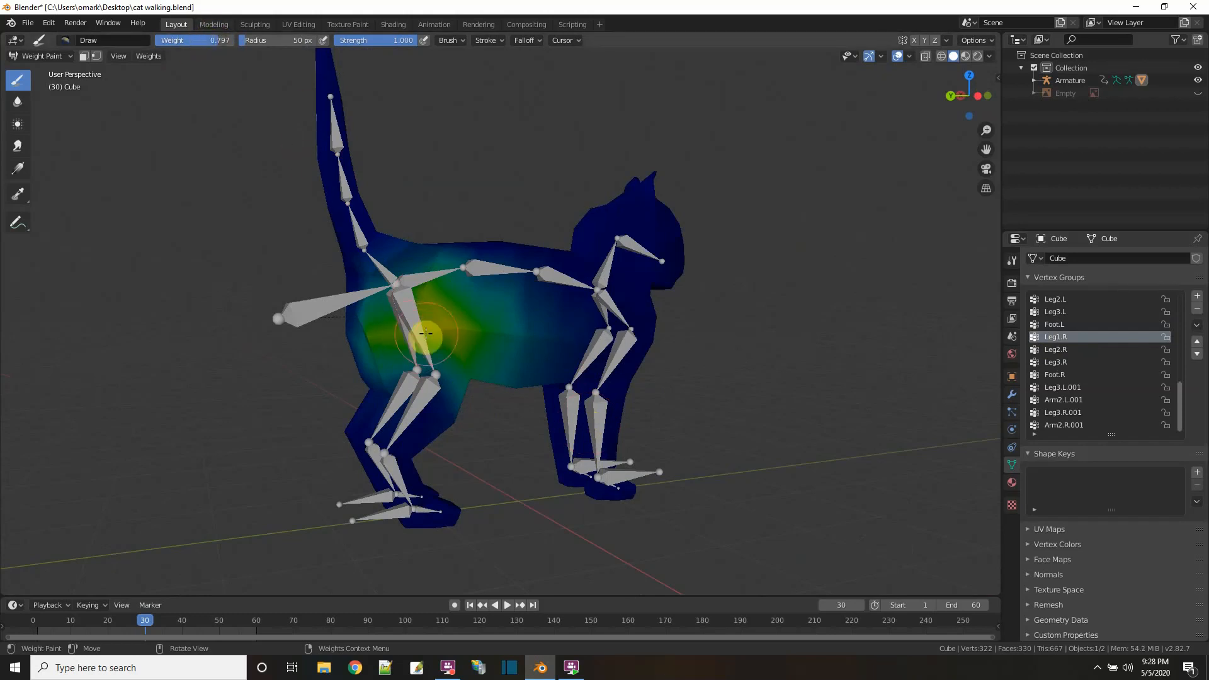
middle_click_drag(423, 343, 451, 405)
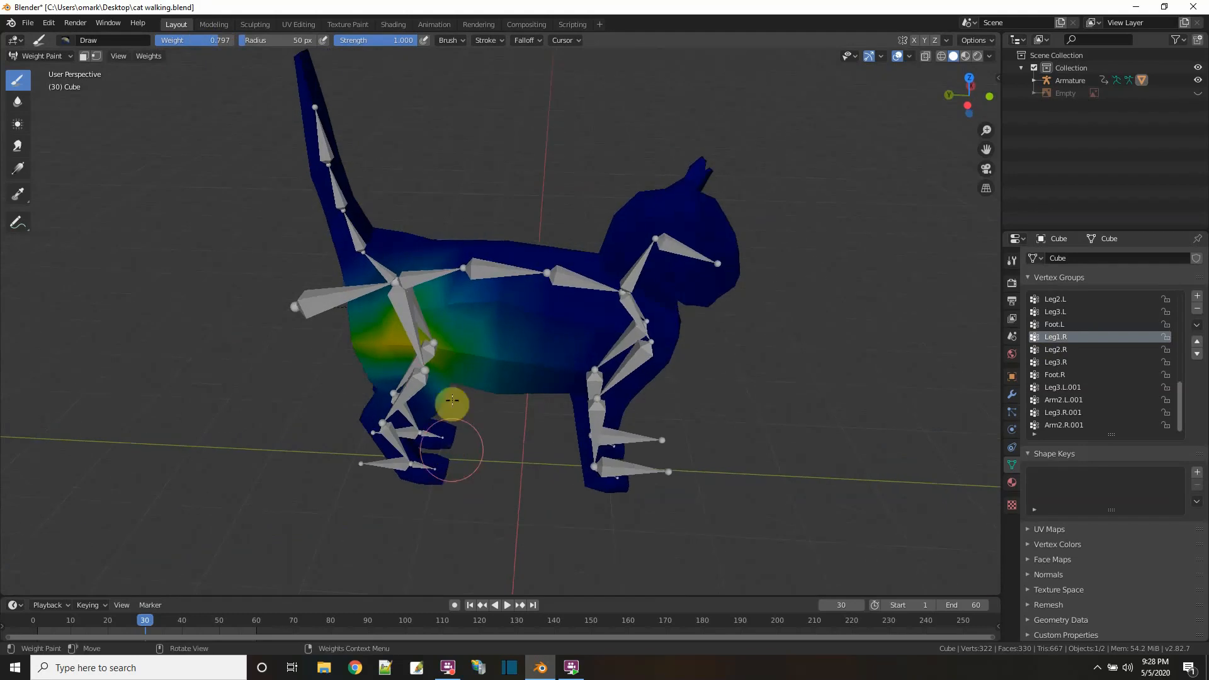
middle_click_drag(502, 446, 554, 420)
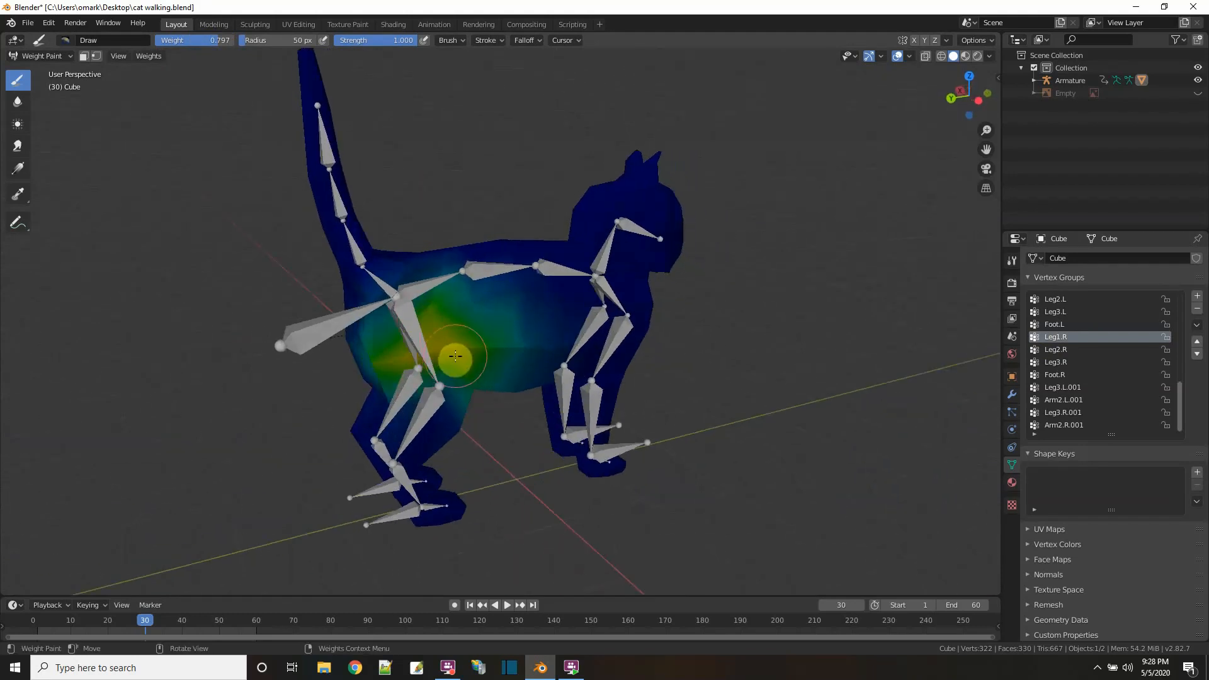
left_click(943, 56)
left_click(953, 55)
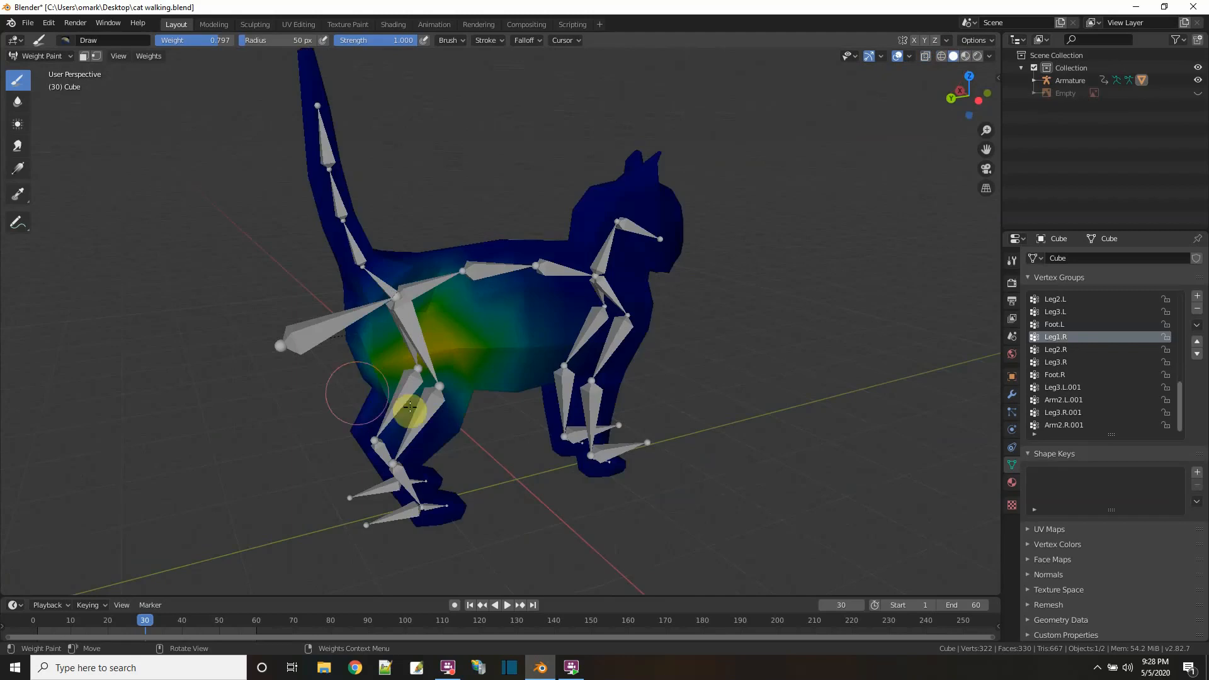
- Examine the Leg1.R weights from the cat's opposite side, as well as the Foot.L, Tail4 and Tail3 groups
middle_click_drag(370, 346, 729, 434)
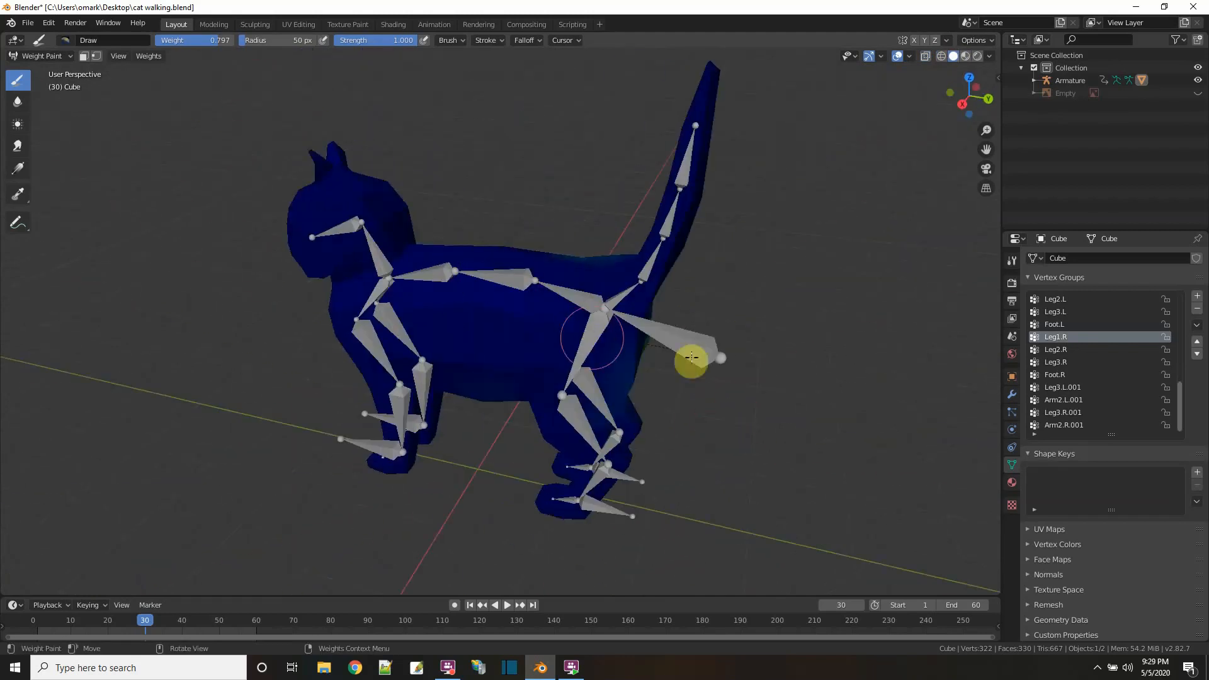
middle_click_drag(691, 358, 764, 302)
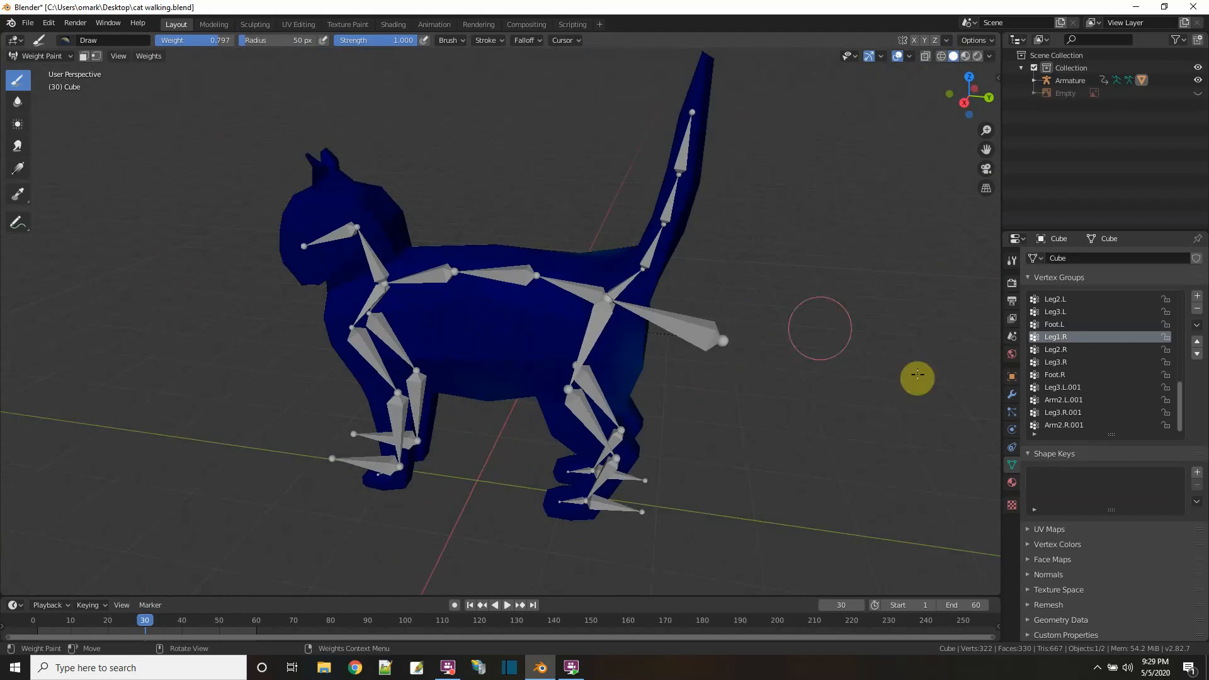
left_click(1069, 326)
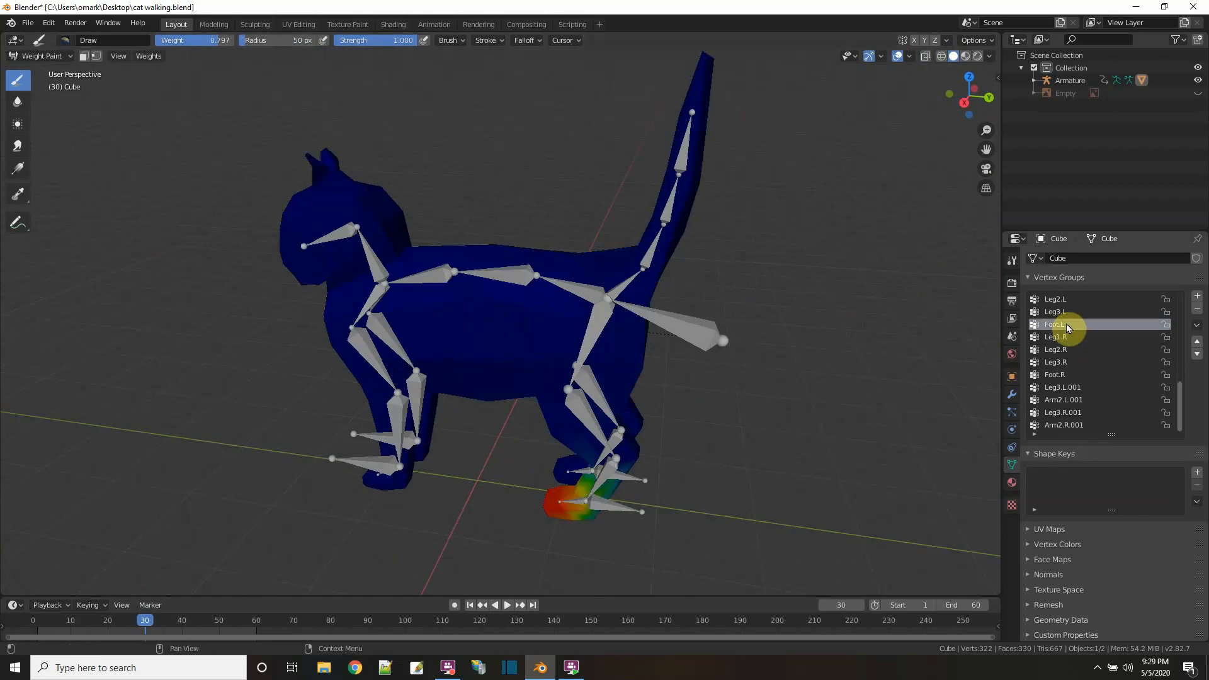
scroll(1072, 329, "up", 4)
left_click(1061, 324)
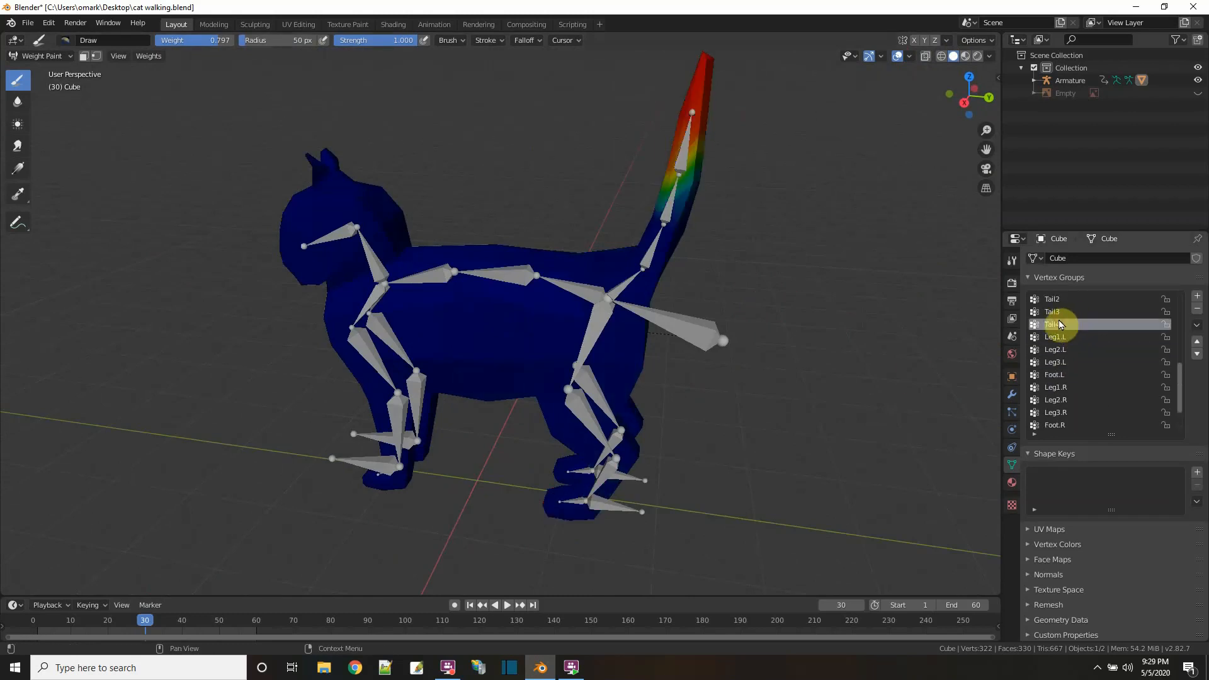
left_click(1059, 312)
middle_click_drag(745, 337, 767, 353)
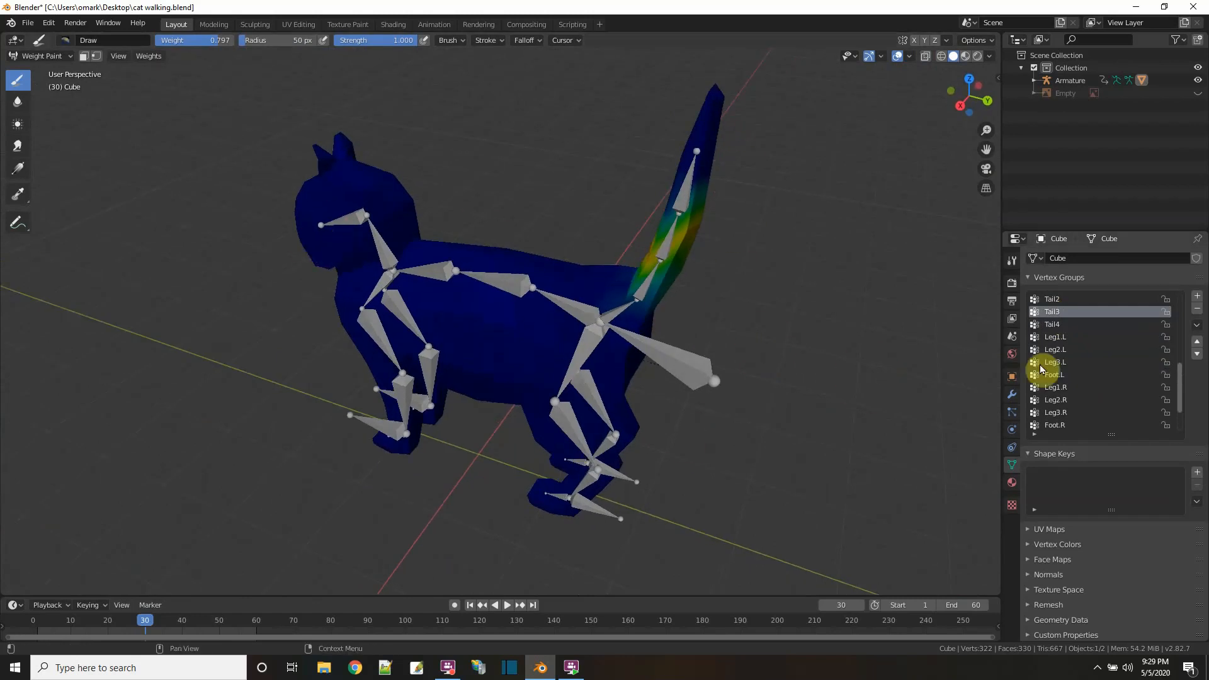
- Examine the weights of the Paw.L, Shoulder.R, Neck and Head vertex groups from the front and side
scroll(1058, 329, "up", 4)
scroll(1064, 334, "up", 4)
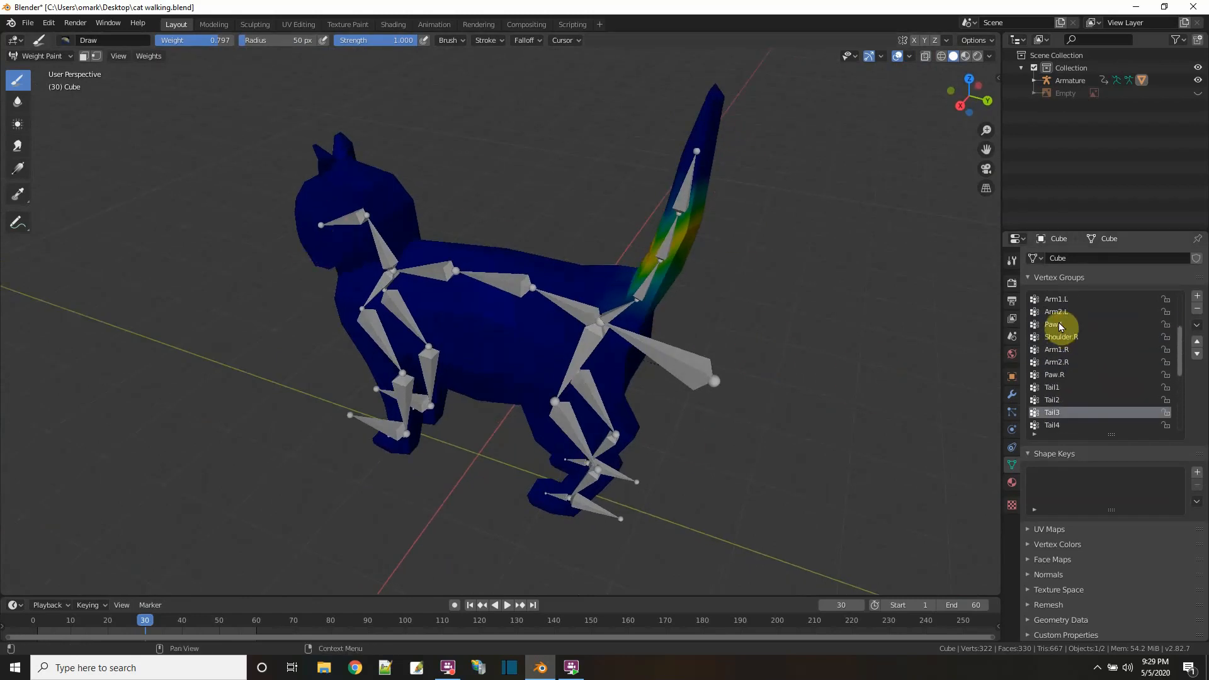
left_click(1059, 324)
left_click(1063, 337)
middle_click_drag(497, 417, 897, 348)
scroll(1069, 345, "up", 7)
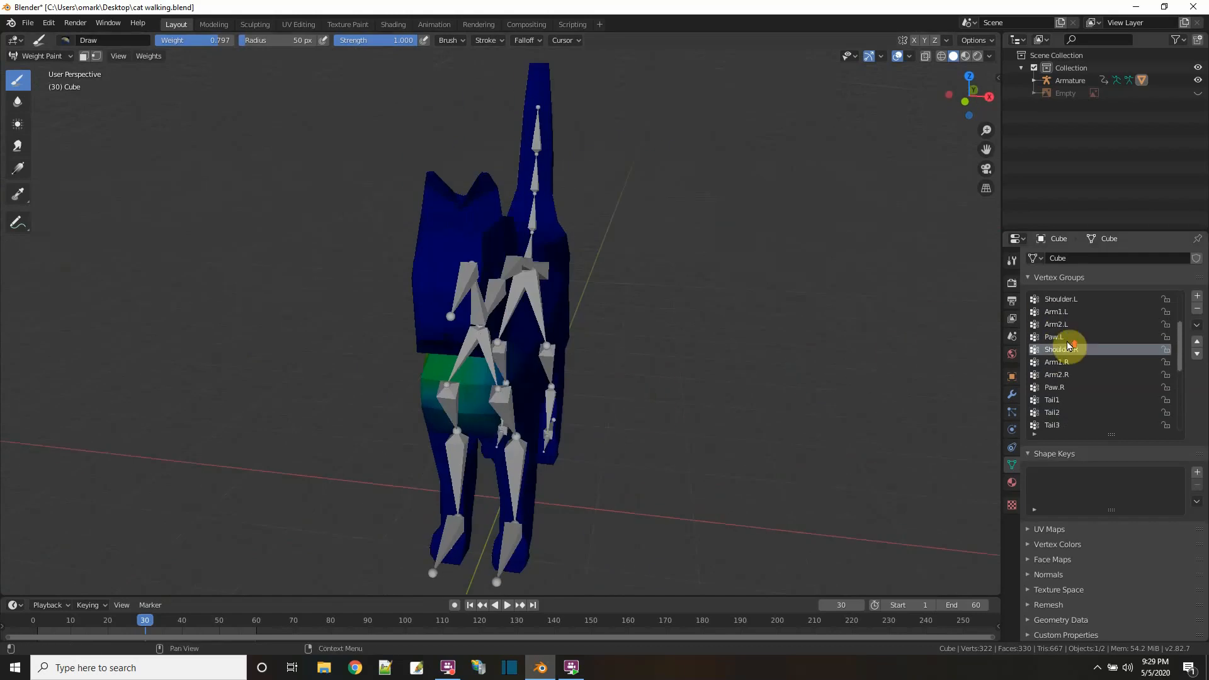
left_click(1058, 350)
middle_click_drag(731, 384, 625, 388)
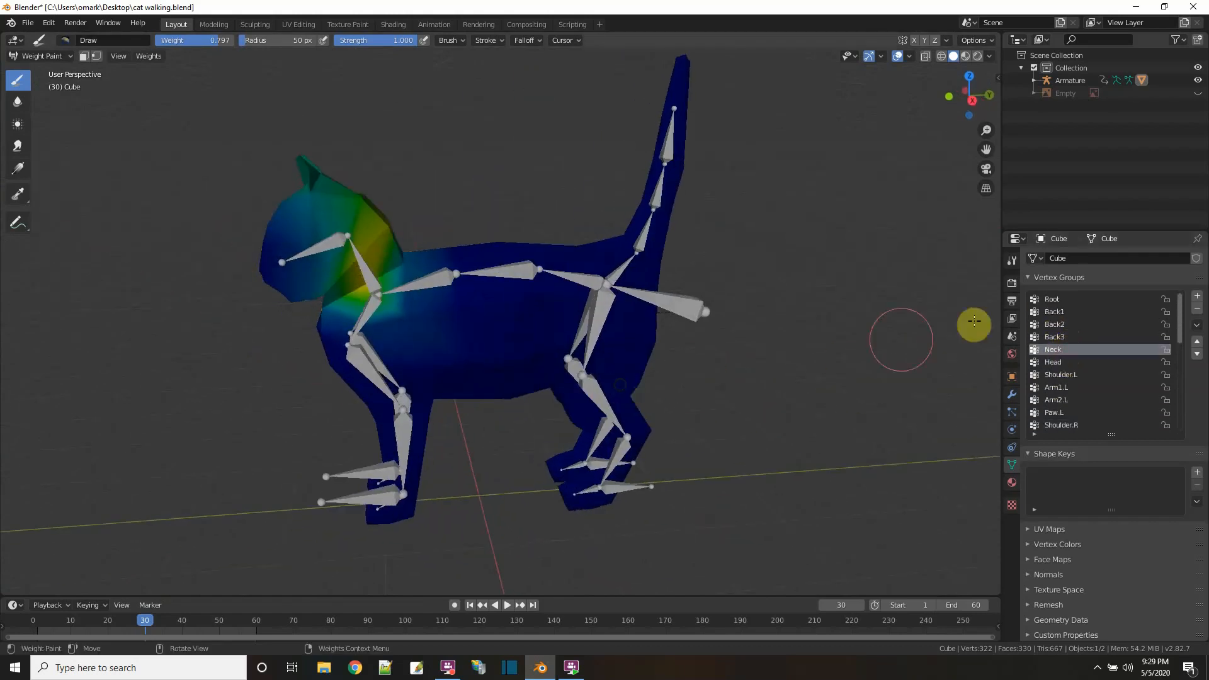
left_click(1047, 362)
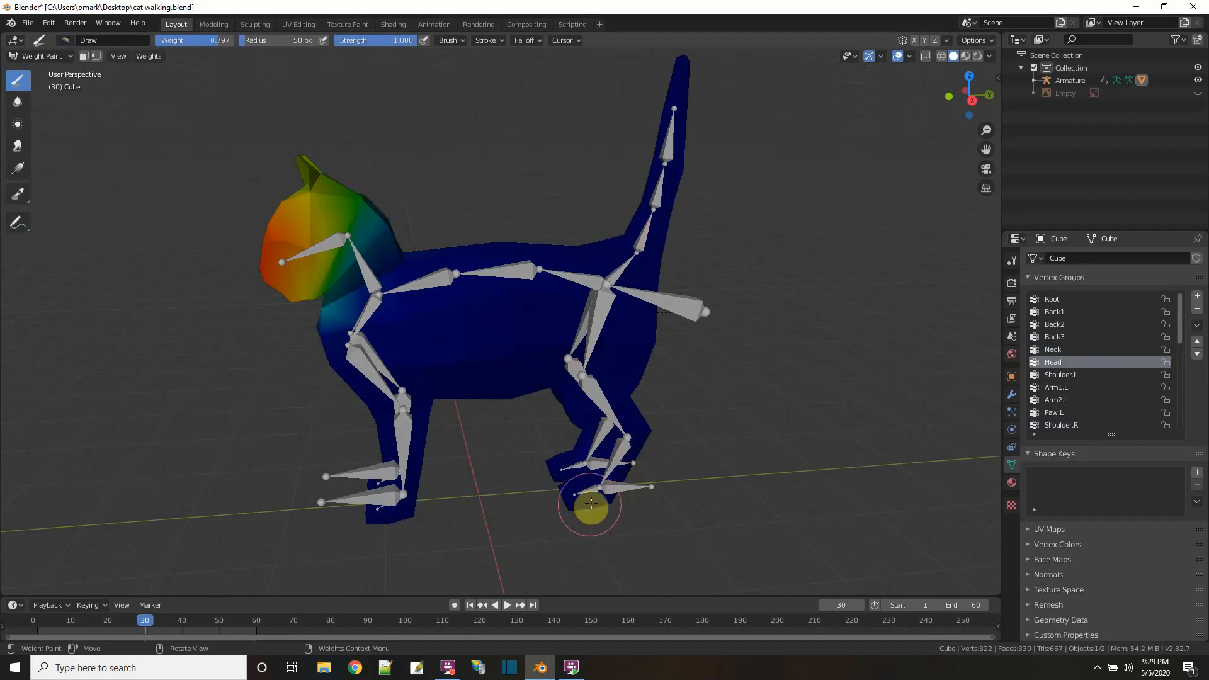
mouse_move(592, 508)
middle_mouse_down()
mouse_move(606, 482)
mouse_move(667, 474)
middle_mouse_up()
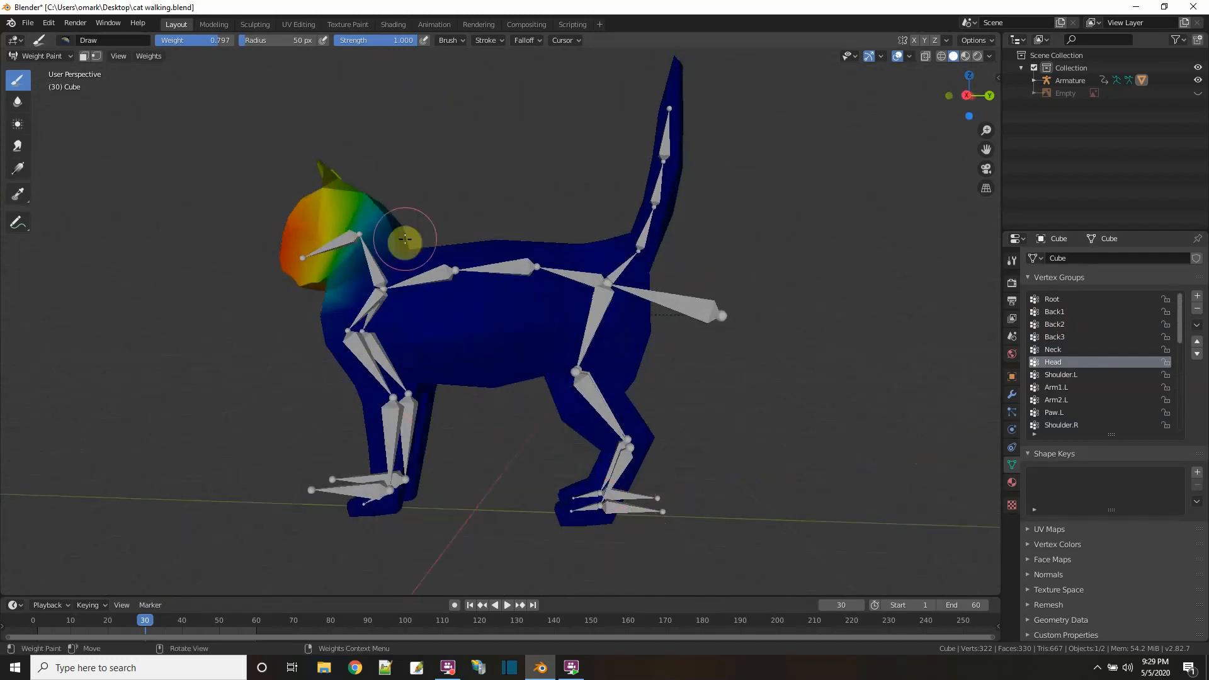
- Return the cat mesh to Object Mode, select the armature and put it into Pose Mode
left_click(42, 56)
left_click(42, 70)
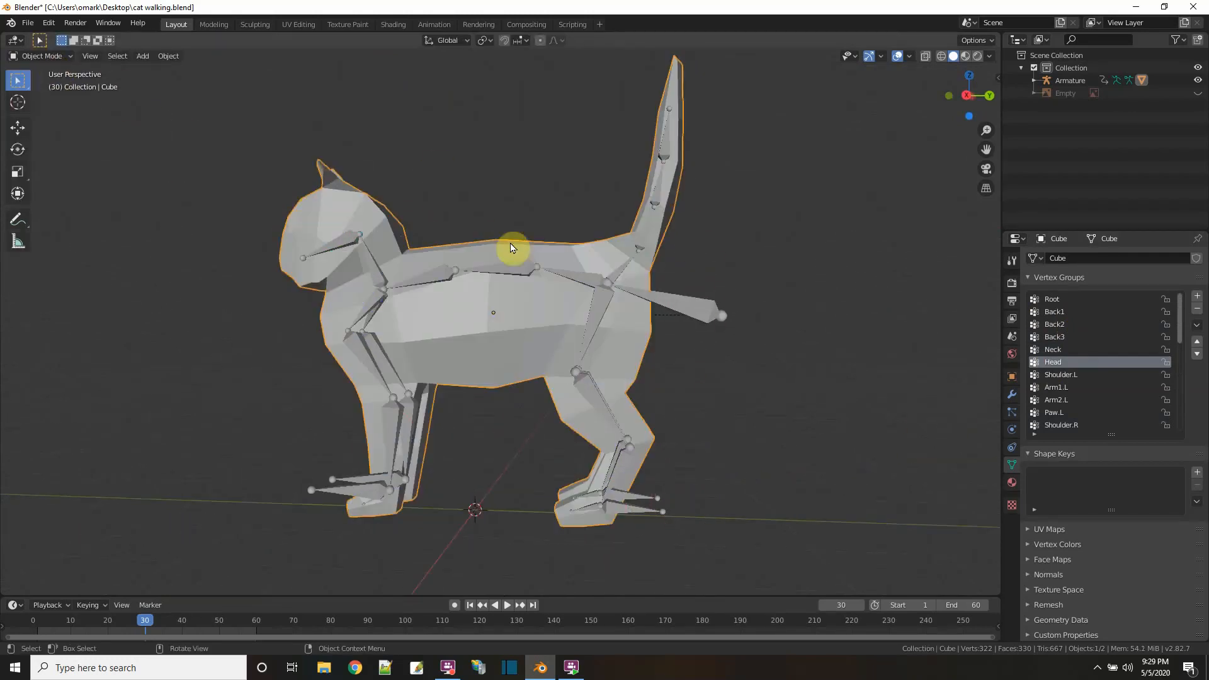
left_click(622, 511)
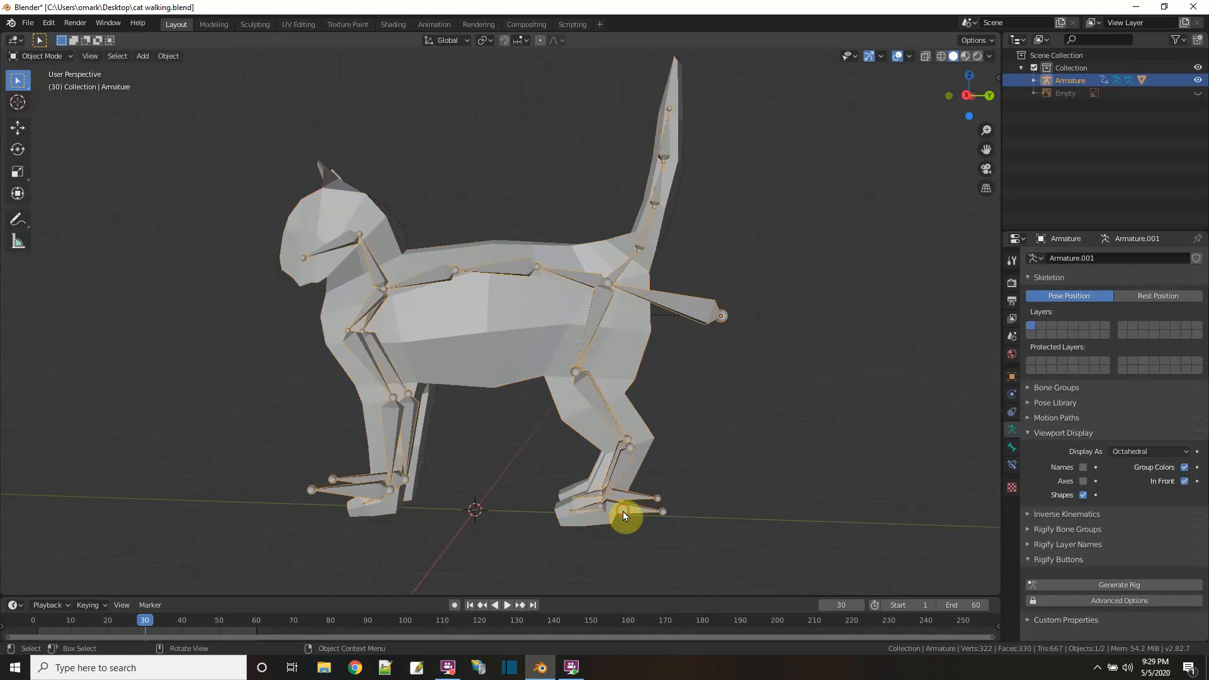
left_click(39, 56)
left_click(39, 98)
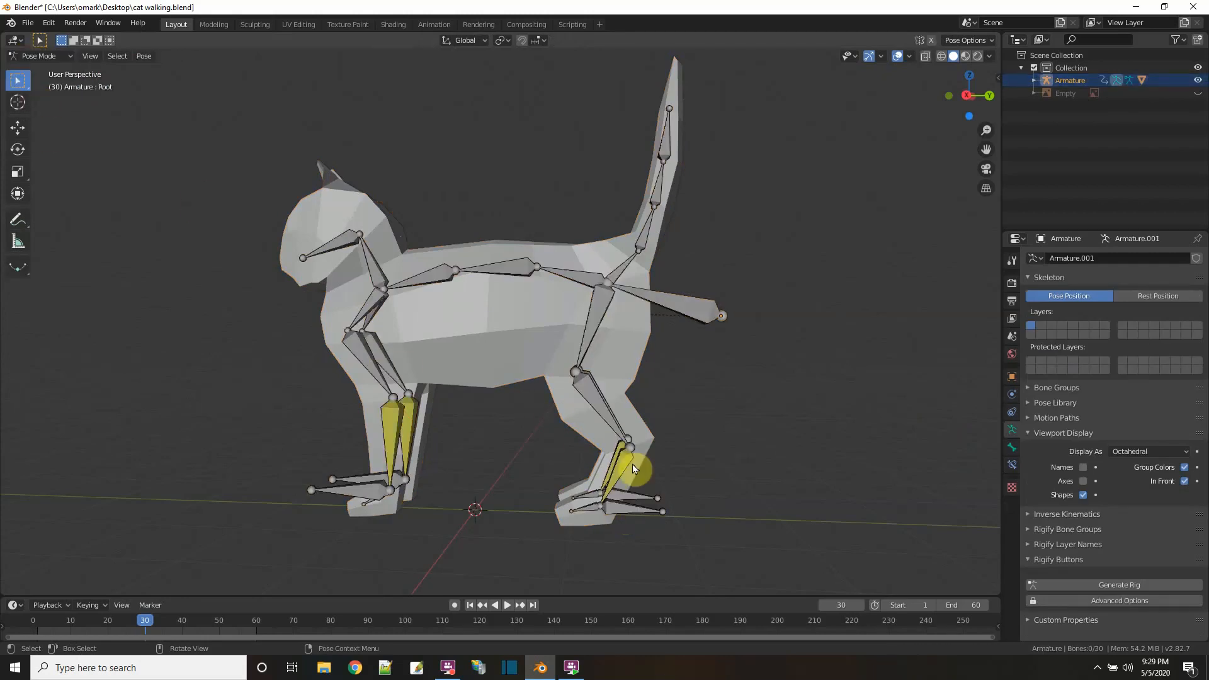
- Test the left hind leg's deformation by moving the Leg3.L.001 bone upward, and clear its user transforms
left_click(624, 506)
key("g")
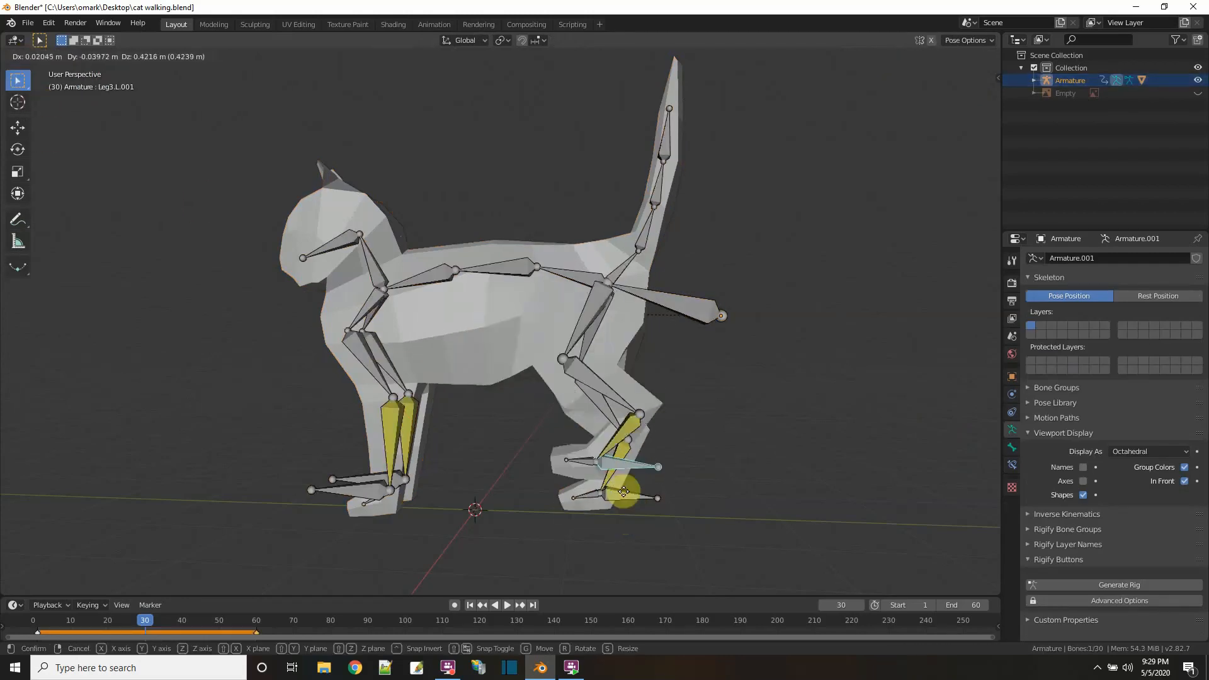
left_click(690, 444)
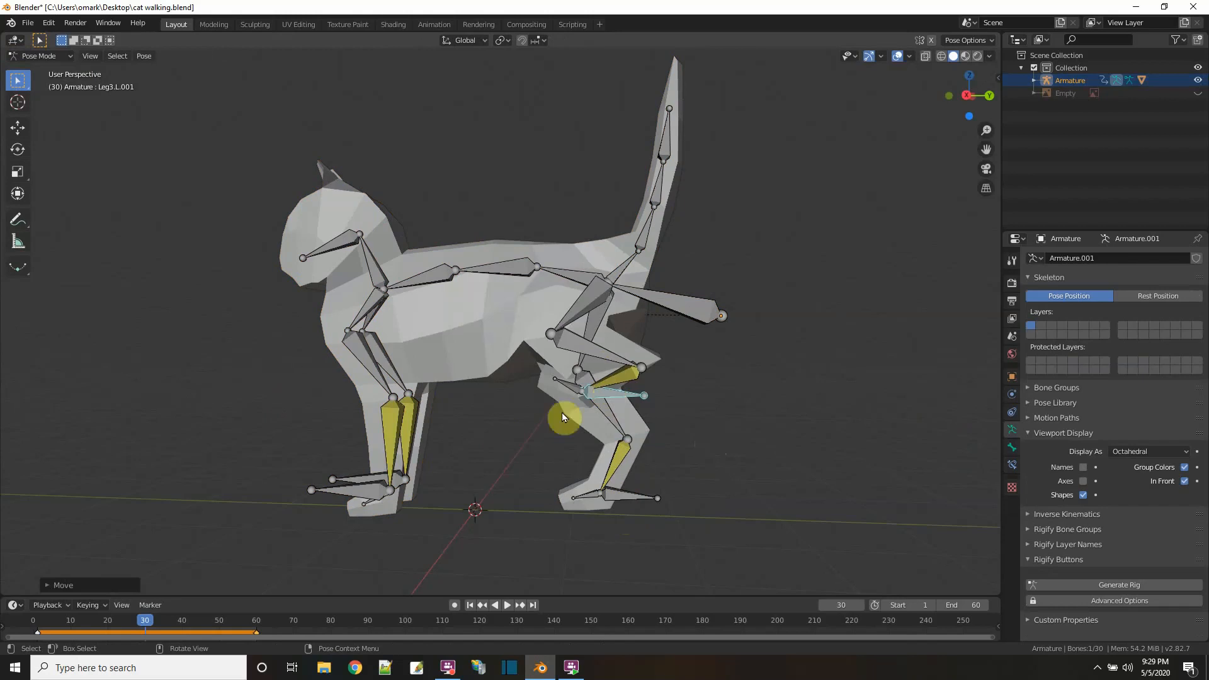
mouse_move(632, 426)
middle_mouse_down()
mouse_move(710, 429)
mouse_move(625, 414)
middle_mouse_up()
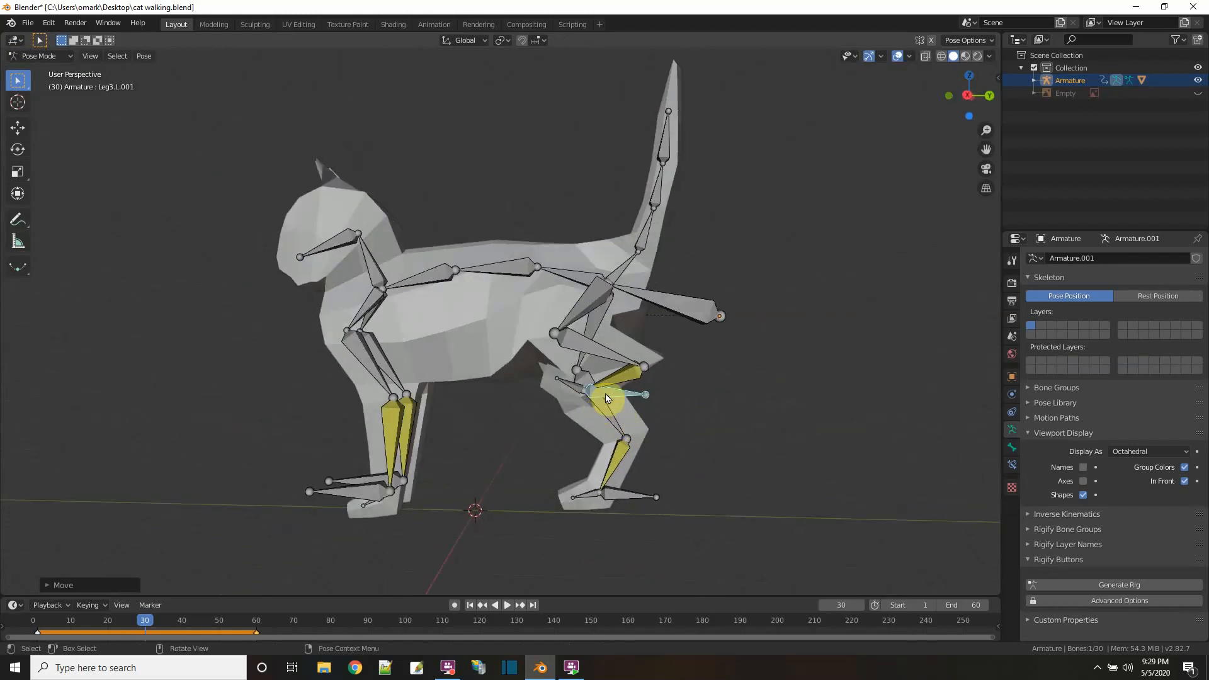
right_click(606, 394)
left_click(606, 393)
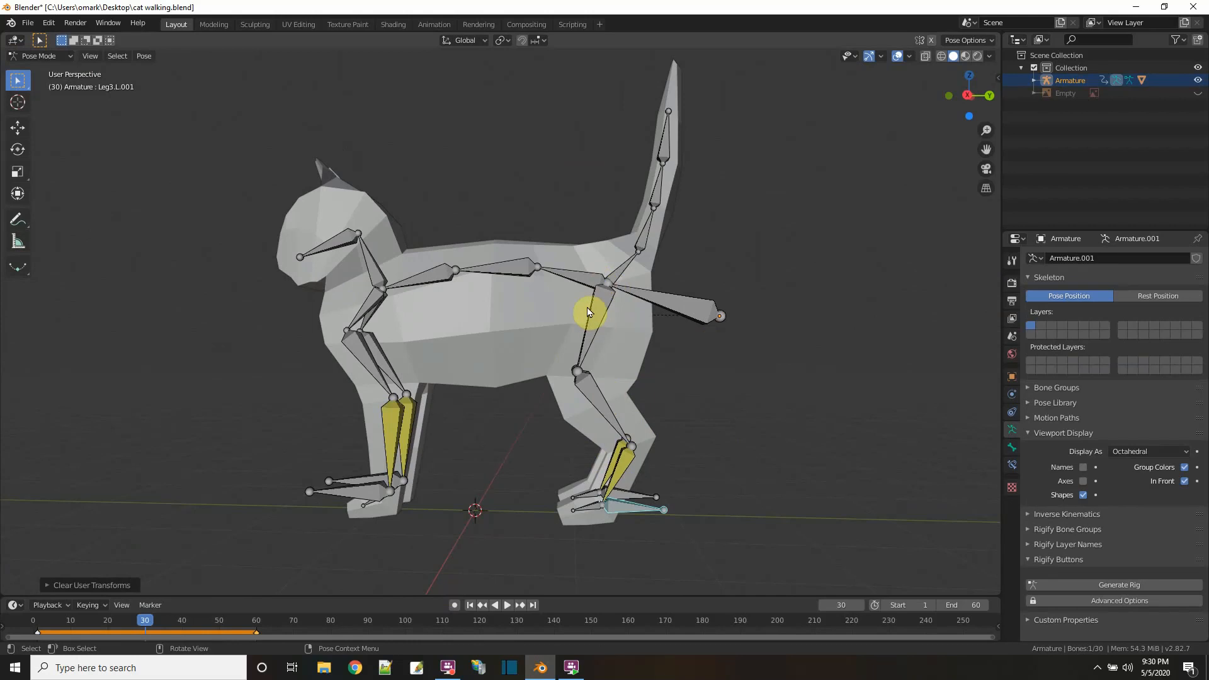
- In the Animation workspace, move the Root bone slightly down and toward the tail side at frame 30 of the Idle action
left_click(442, 25)
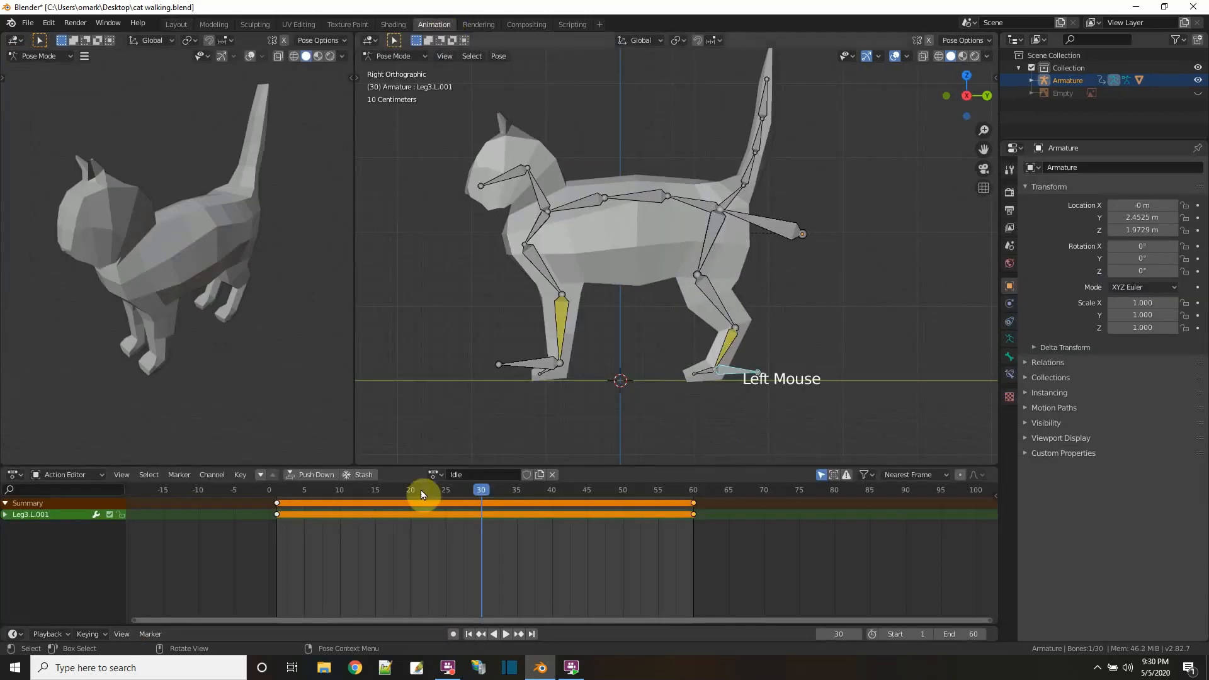
mouse_move(480, 492)
left_mouse_down()
mouse_move(512, 479)
mouse_move(483, 482)
left_mouse_up()
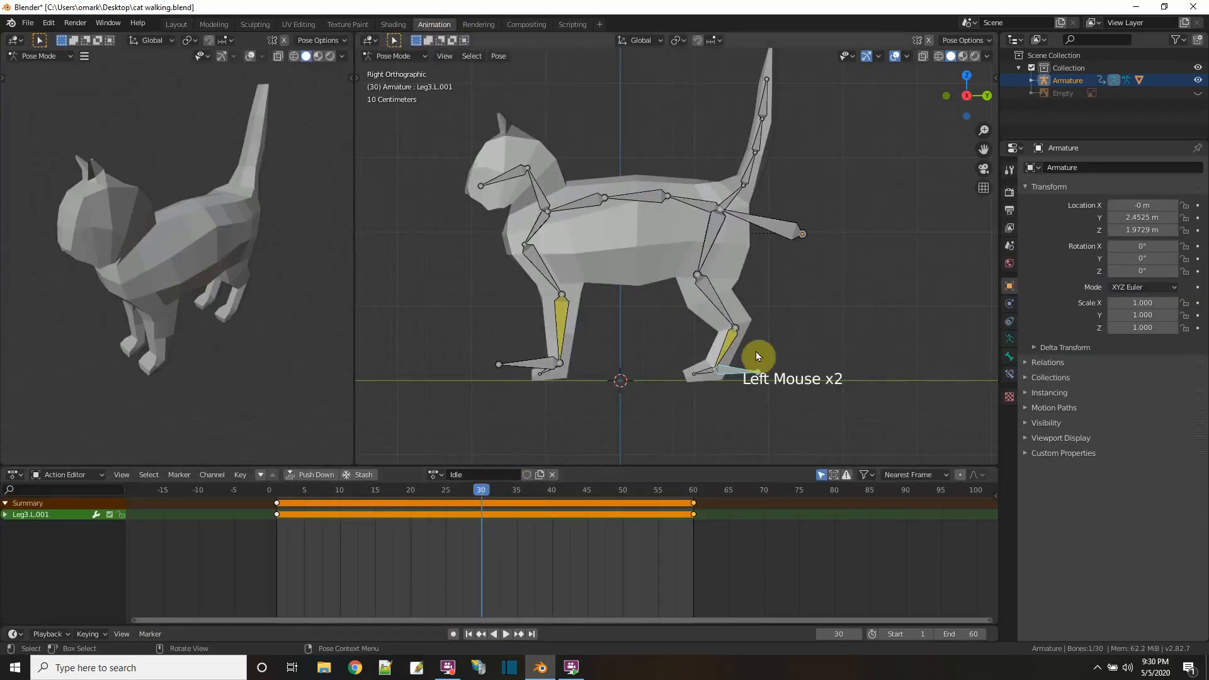
left_click(775, 225)
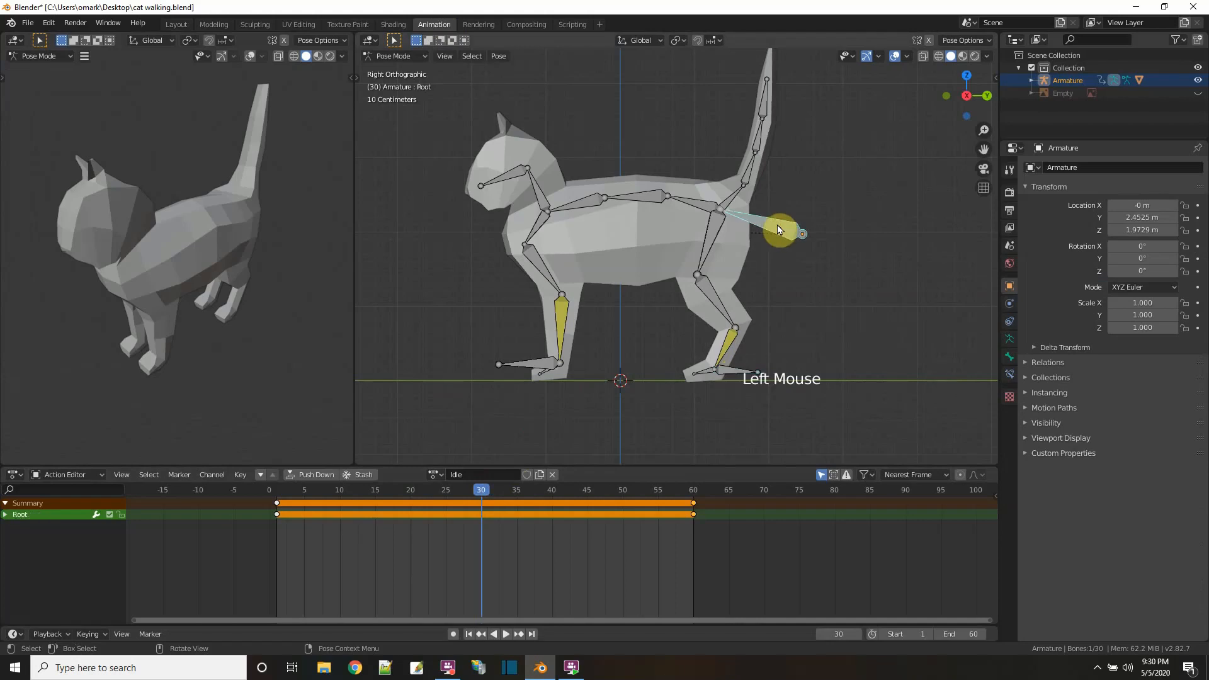
key("g")
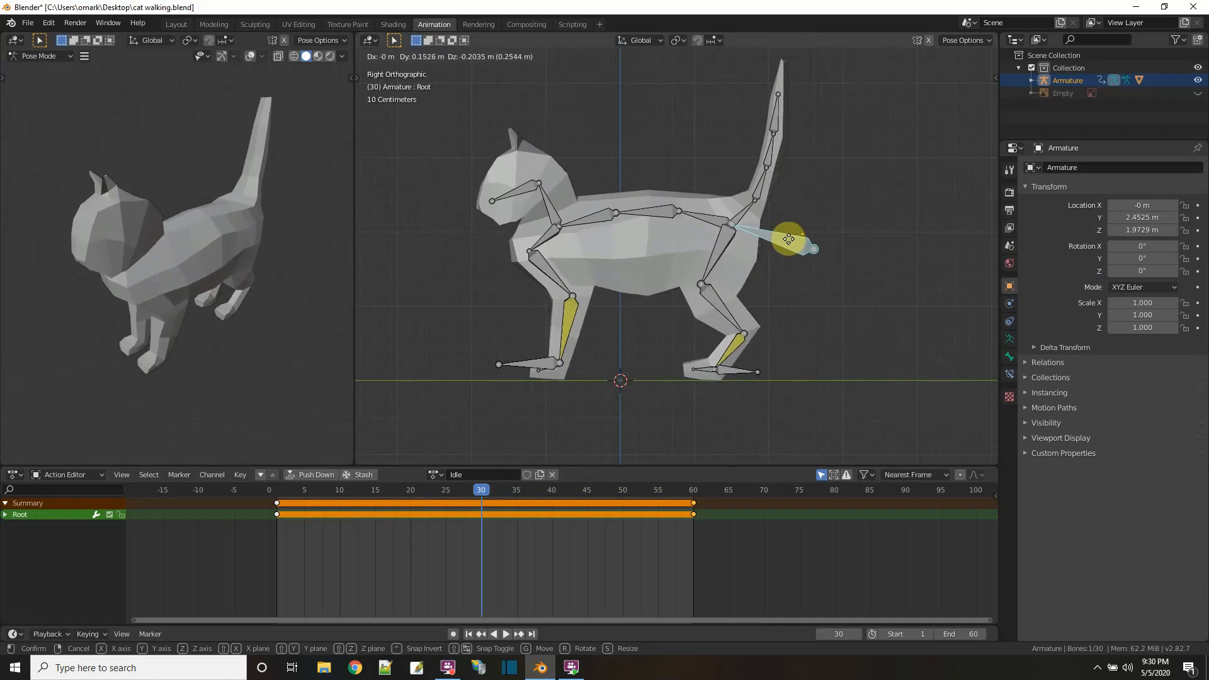
left_click(806, 261)
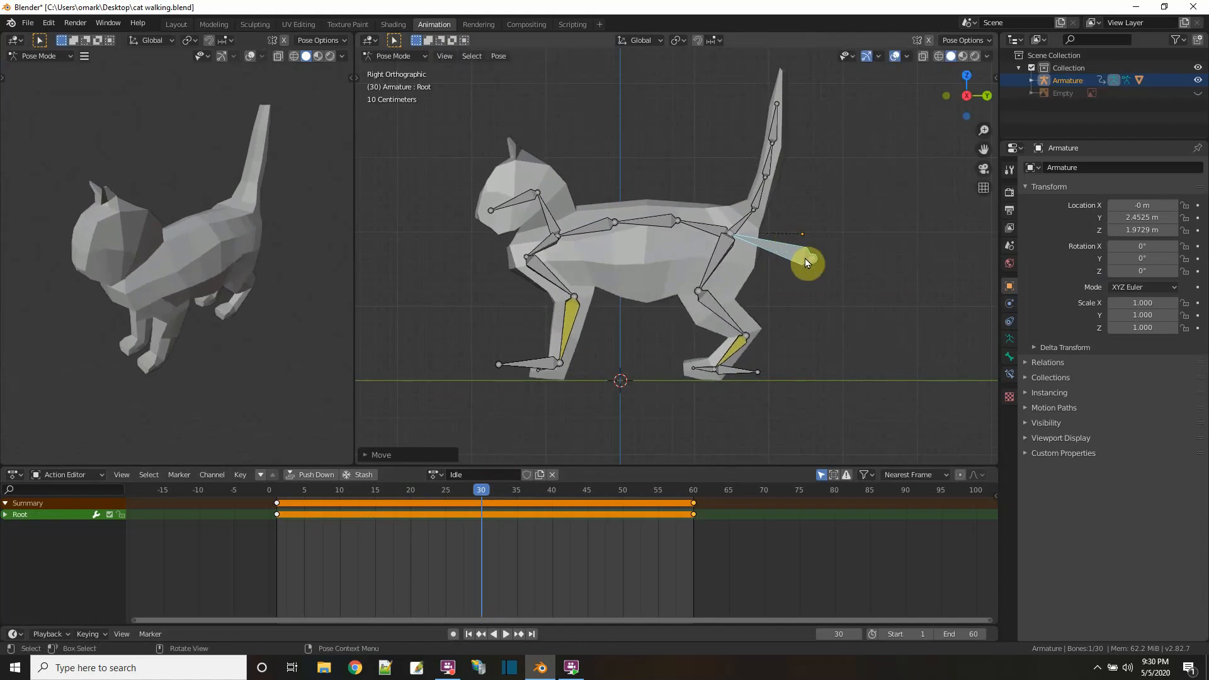
- Insert a LocRot keyframe for the Root bone at frame 30 and play the idle animation
key("i")
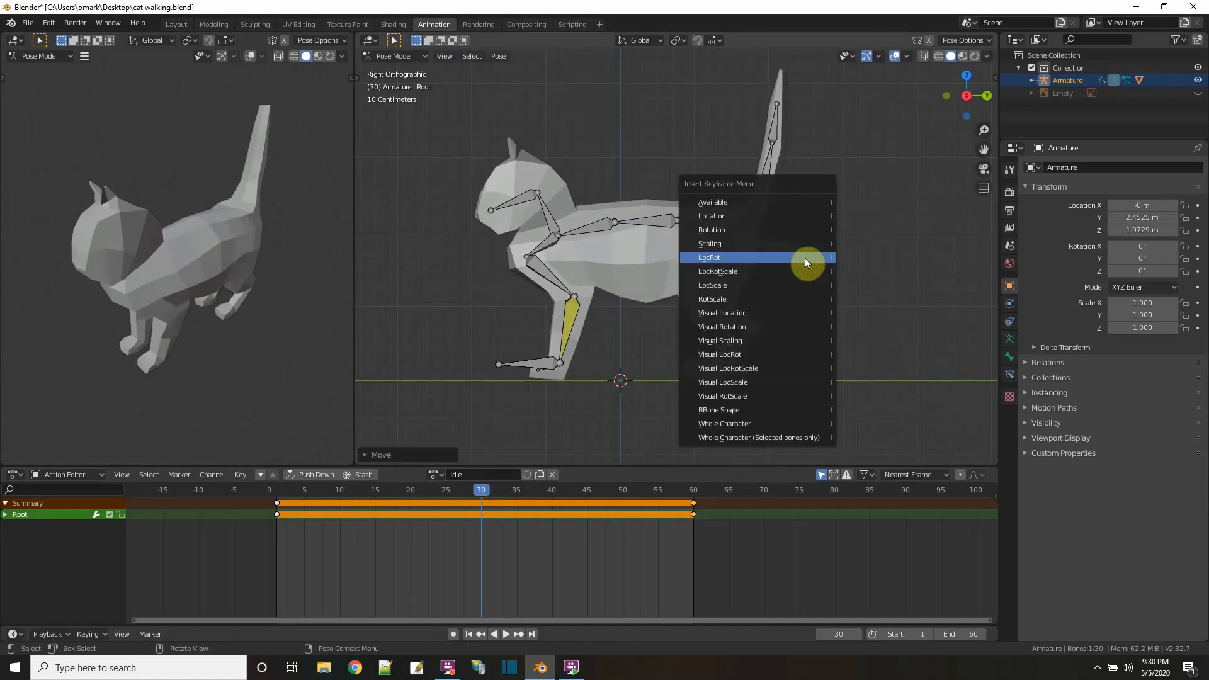
left_click(805, 258)
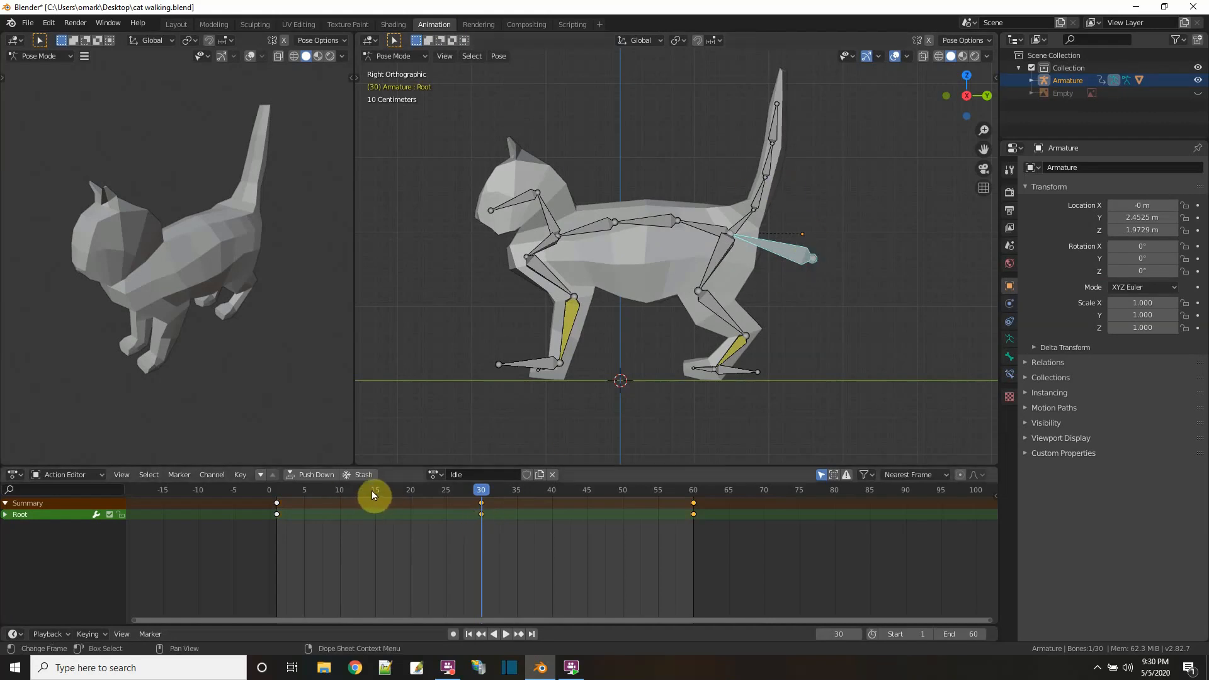
left_click(506, 634)
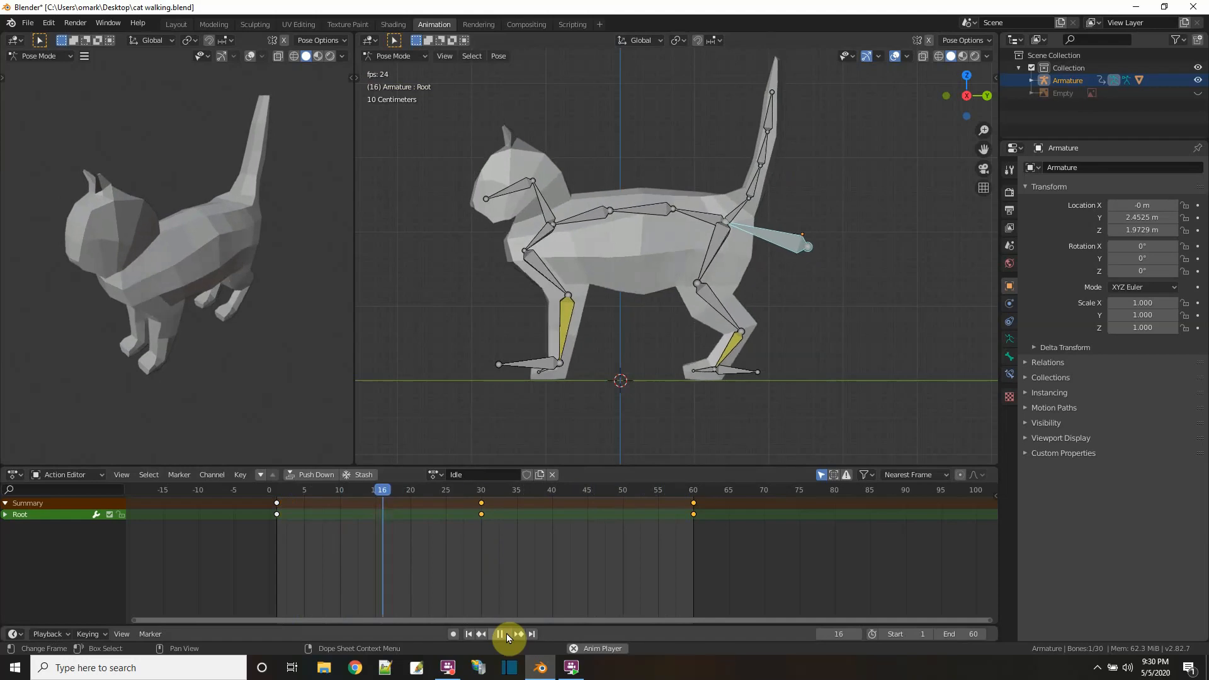
- Stop playback and, at frame 15 of the Idle action, move the Root bone slightly down and toward the head in right view
left_click(552, 507)
left_click(502, 501)
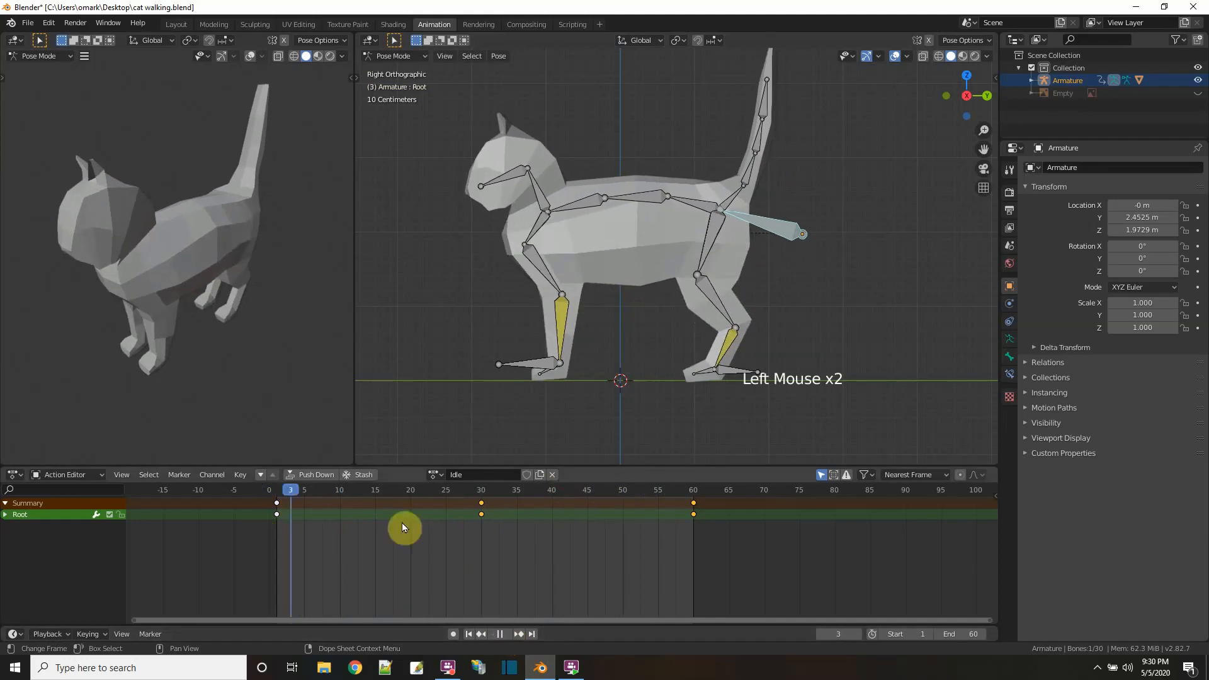
left_click_drag(402, 523, 377, 537)
key("space")
left_click(777, 240)
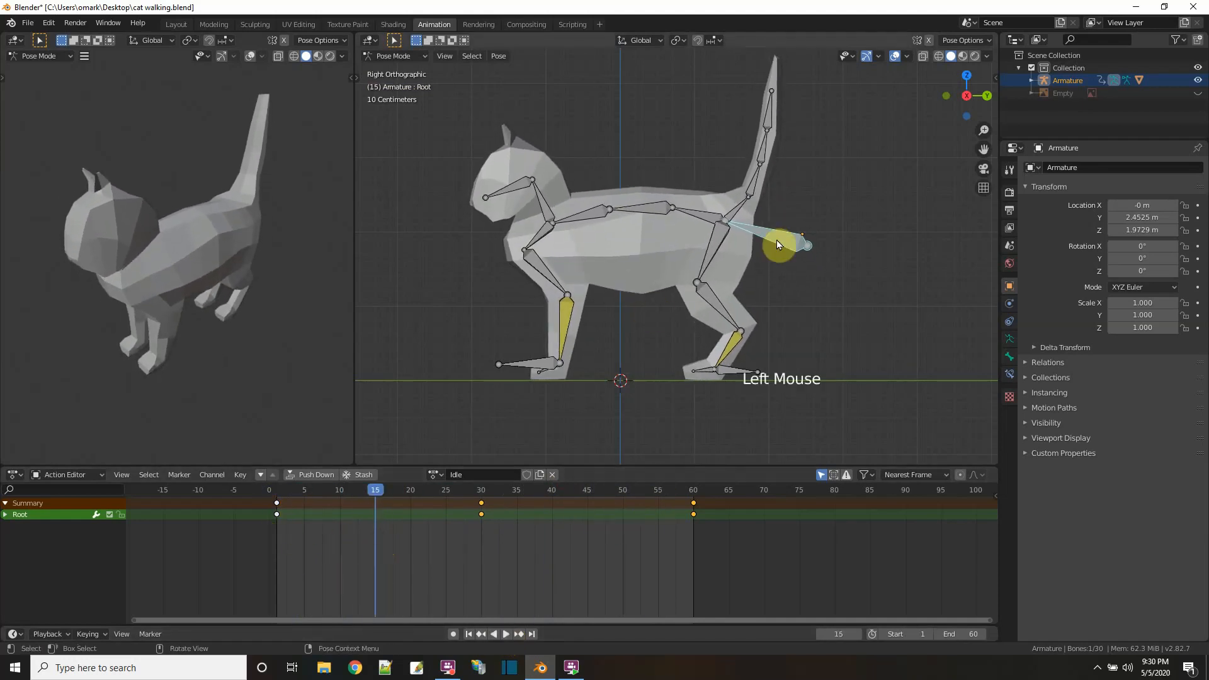
middle_click_drag(776, 240, 704, 330)
middle_click_drag(765, 294, 905, 262)
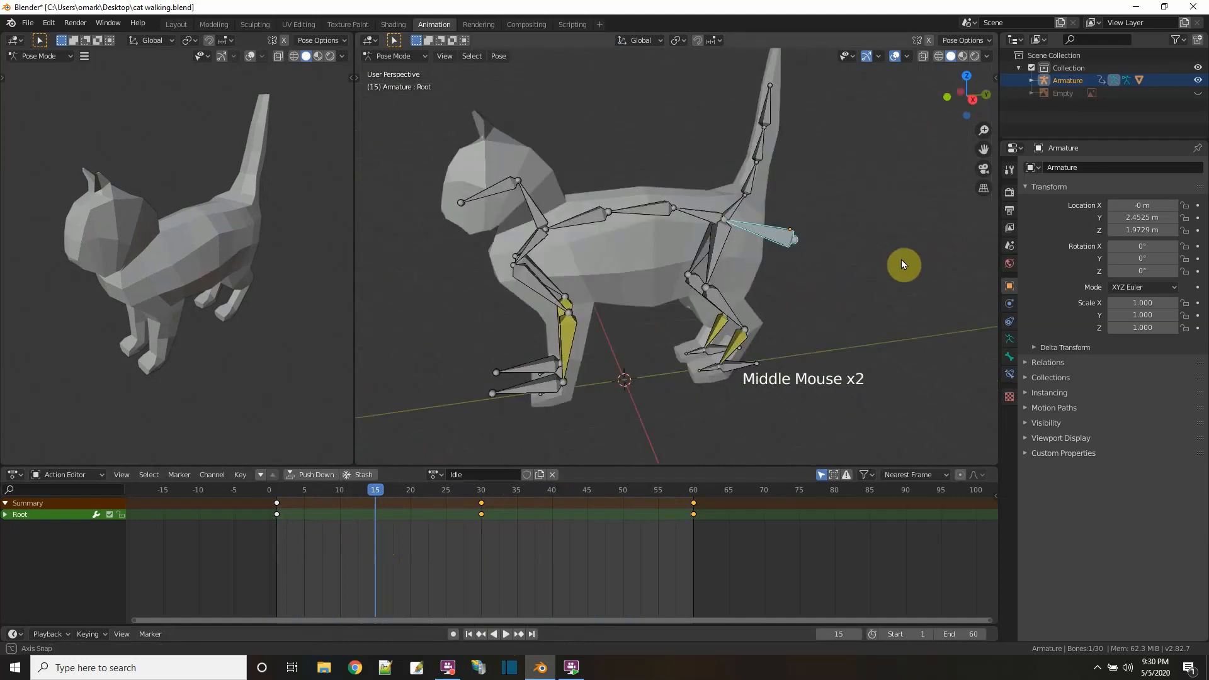
left_click(967, 101)
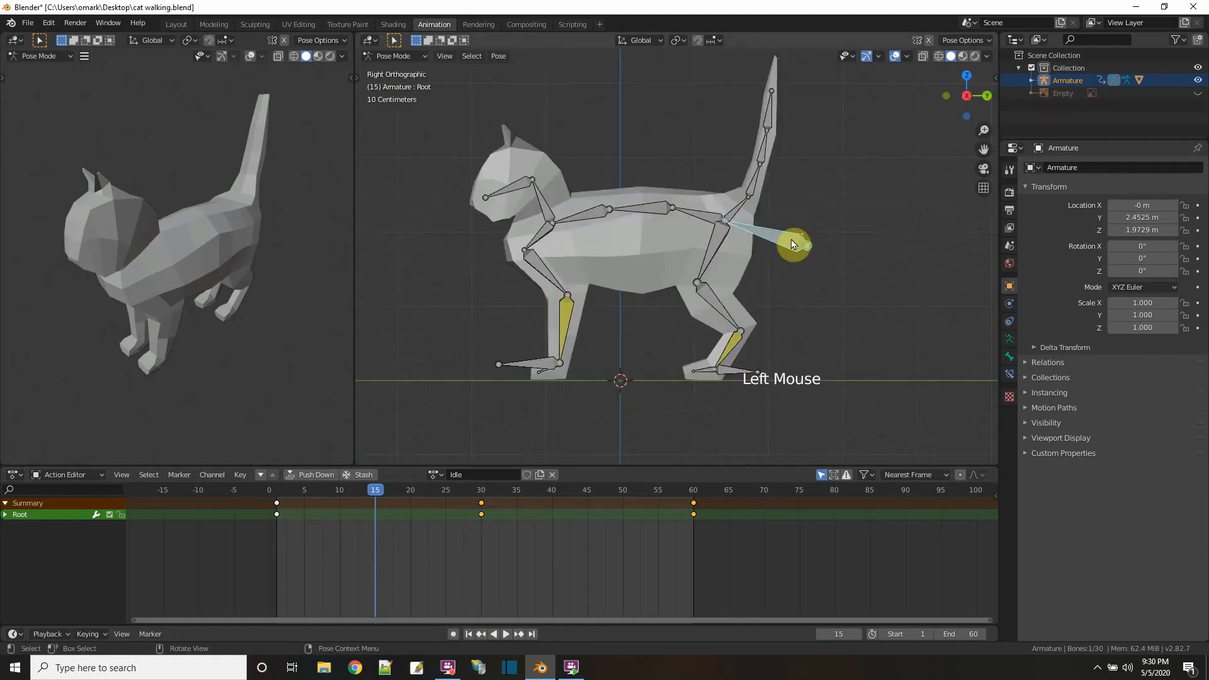
key("g")
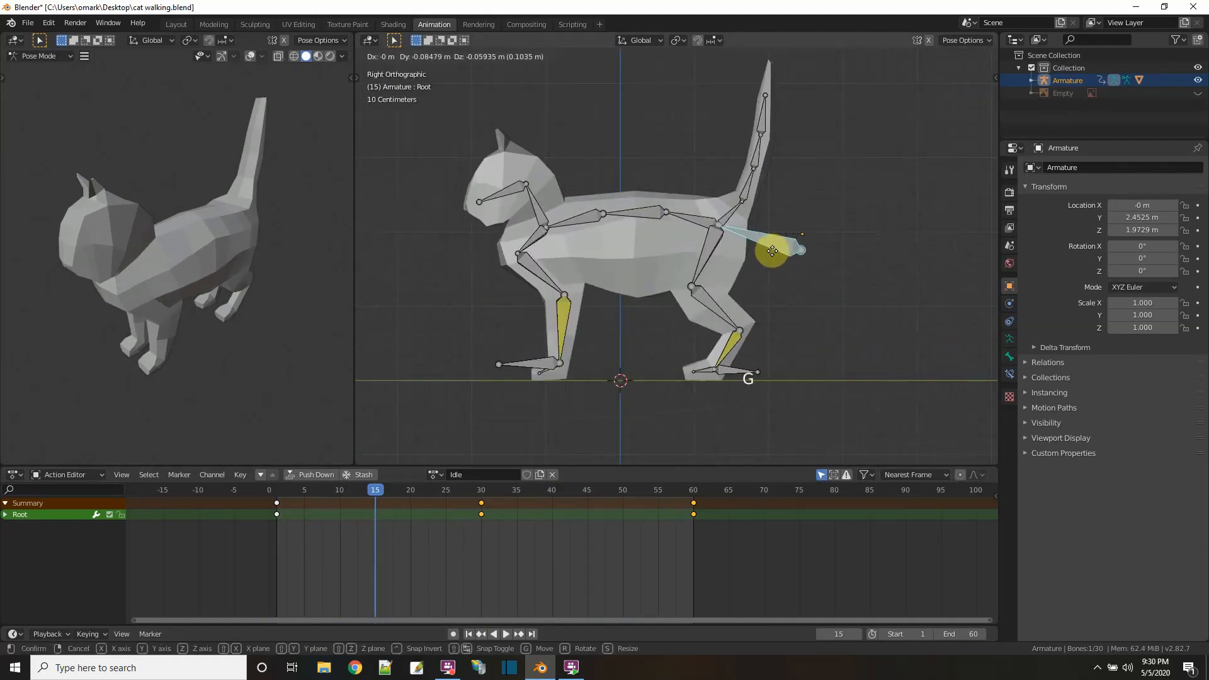
left_click(777, 250)
- Insert a LocRot keyframe for the Root bone at frame 15
key("i")
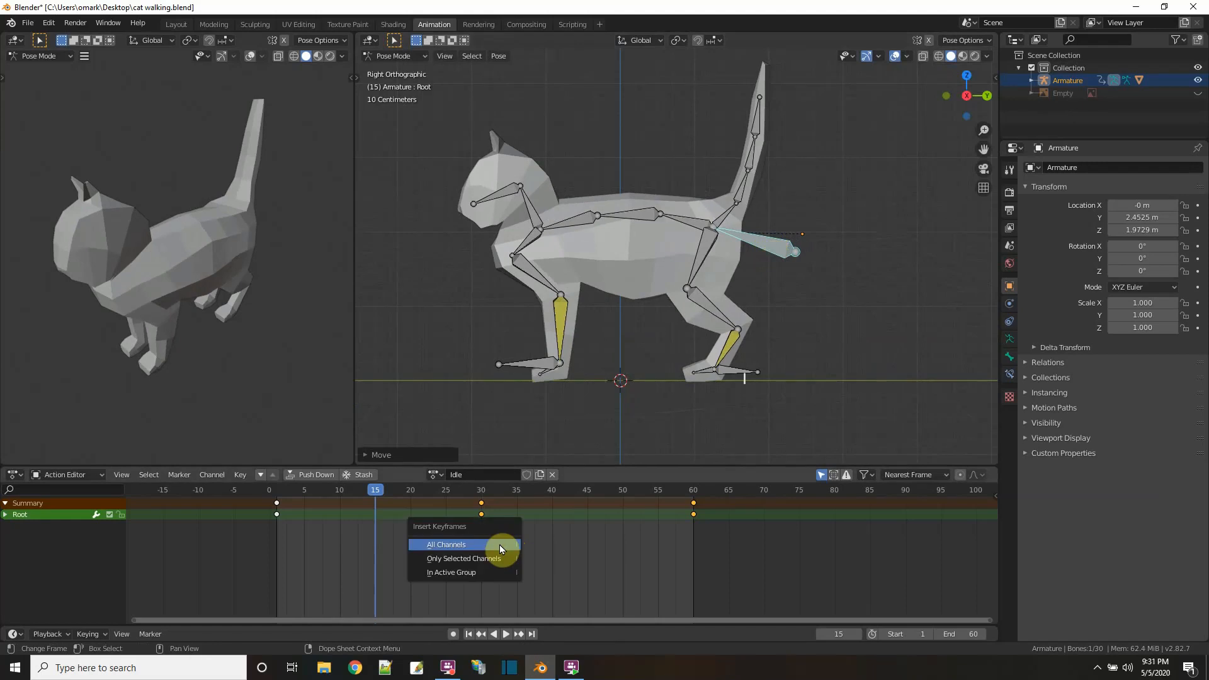
key("i")
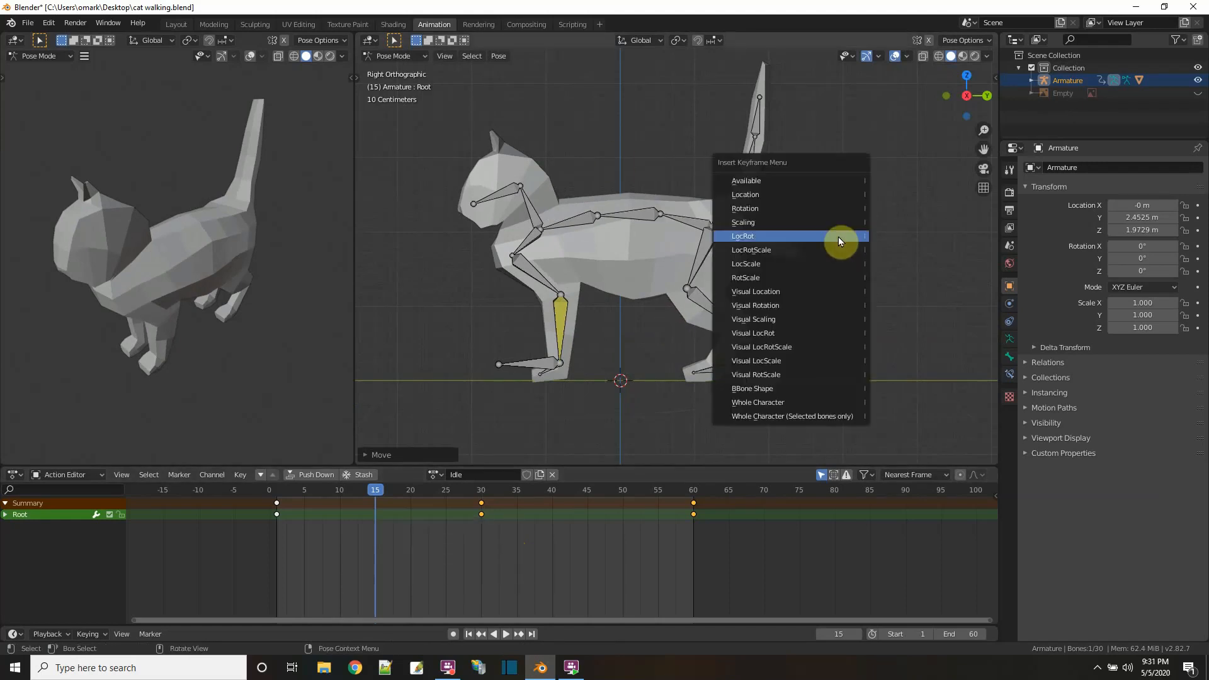
left_click(837, 237)
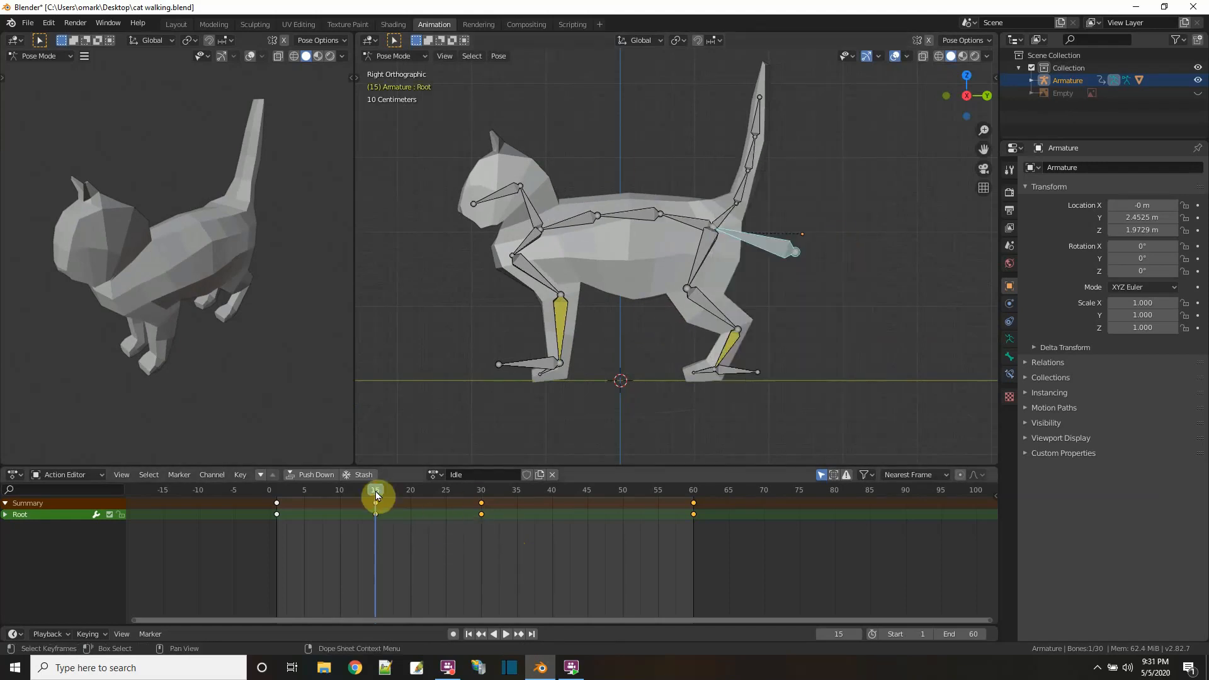
- At frame 45, move the Root bone about 0.25 m up and toward the tail, and insert a keyframe for it
left_click_drag(375, 491, 588, 453)
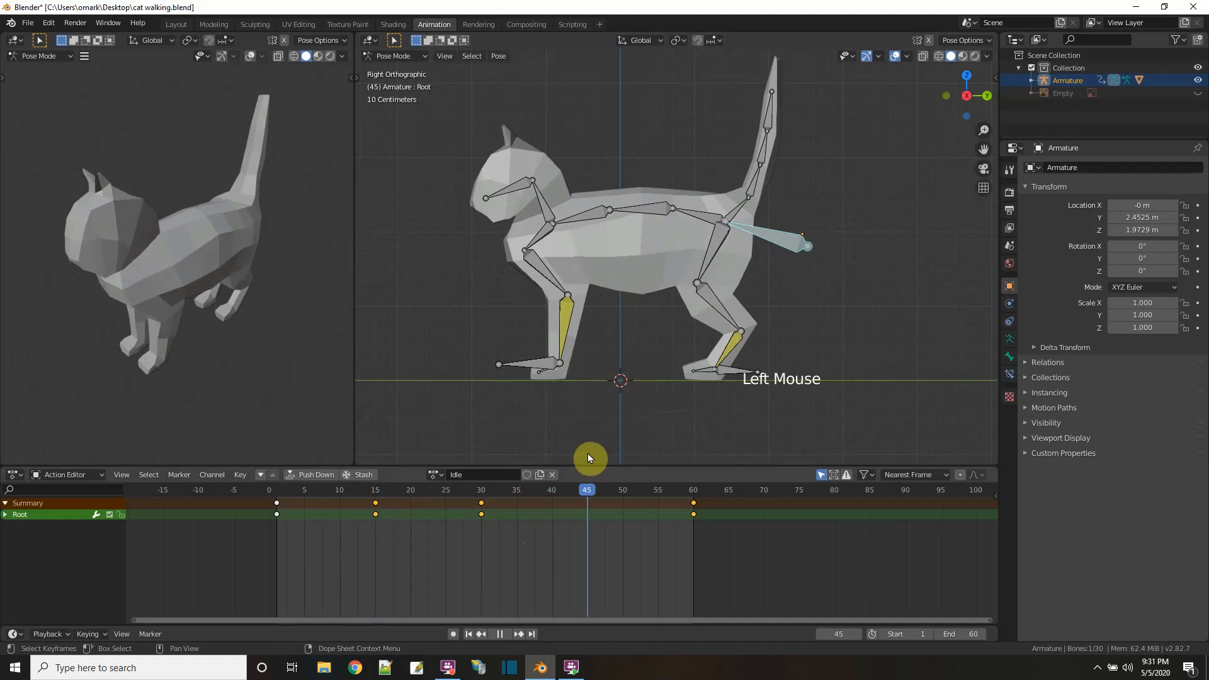
left_click(787, 246)
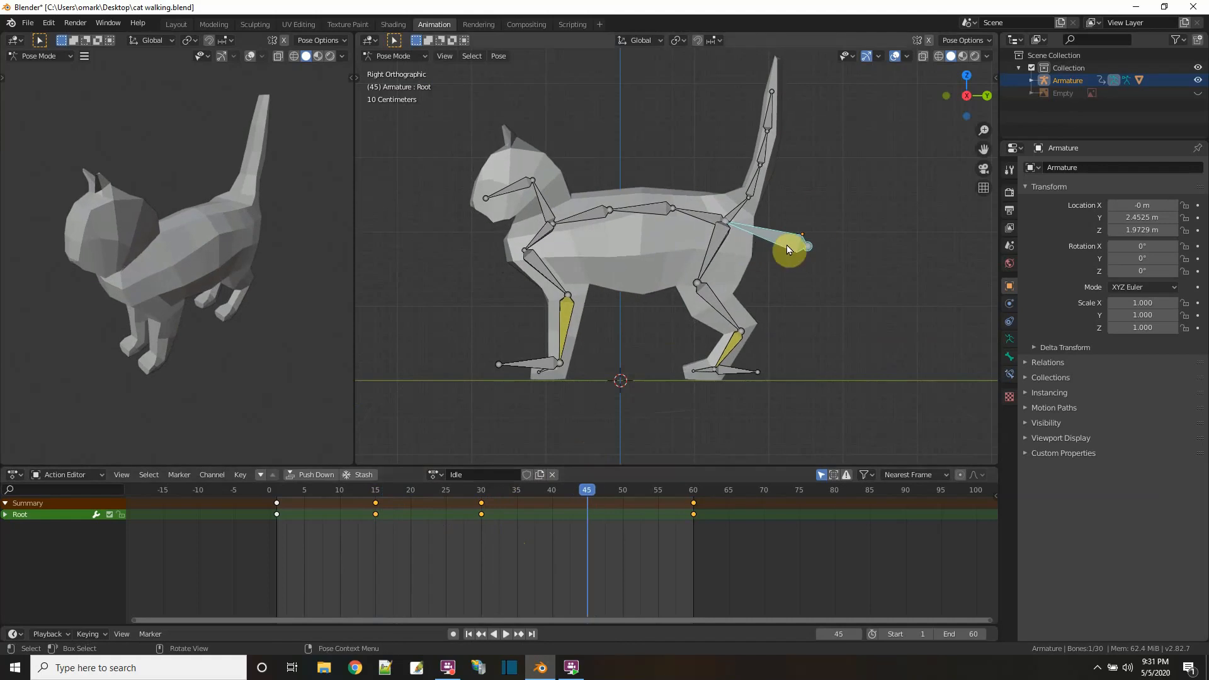
key("g")
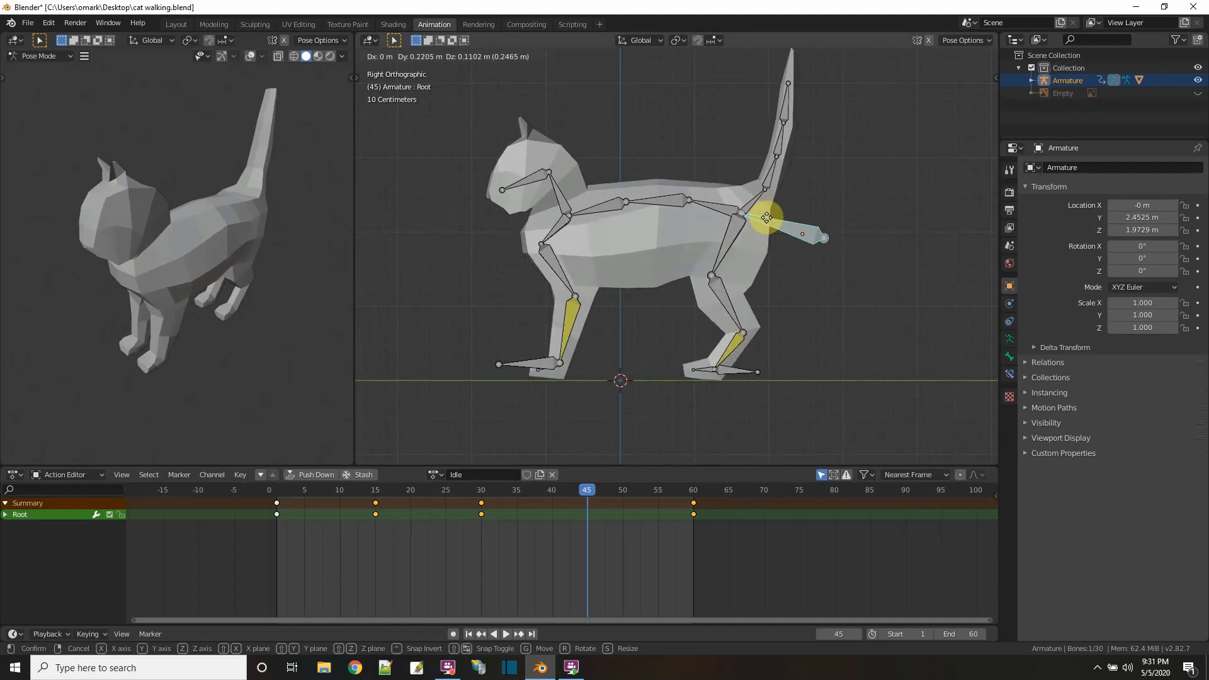
left_click(769, 217)
key("i")
left_click(701, 284)
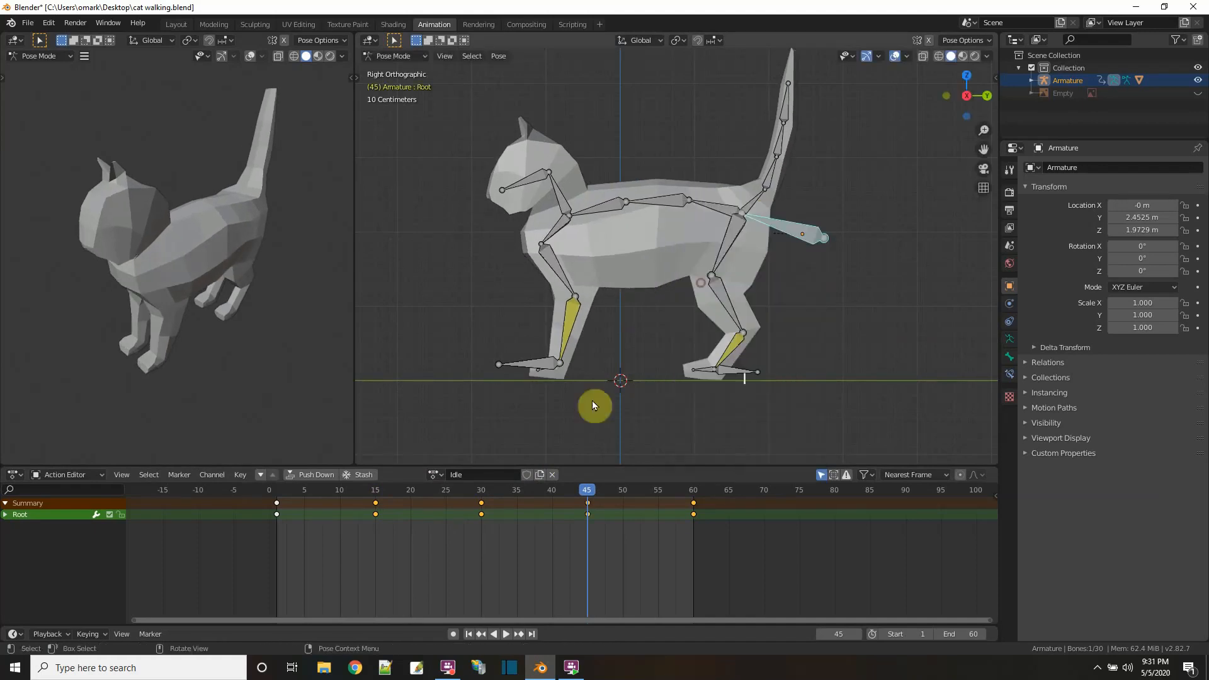
- Play the idle animation to check the Root bone's motion through all its keyframes
left_click_drag(584, 491, 693, 483)
left_click(507, 634)
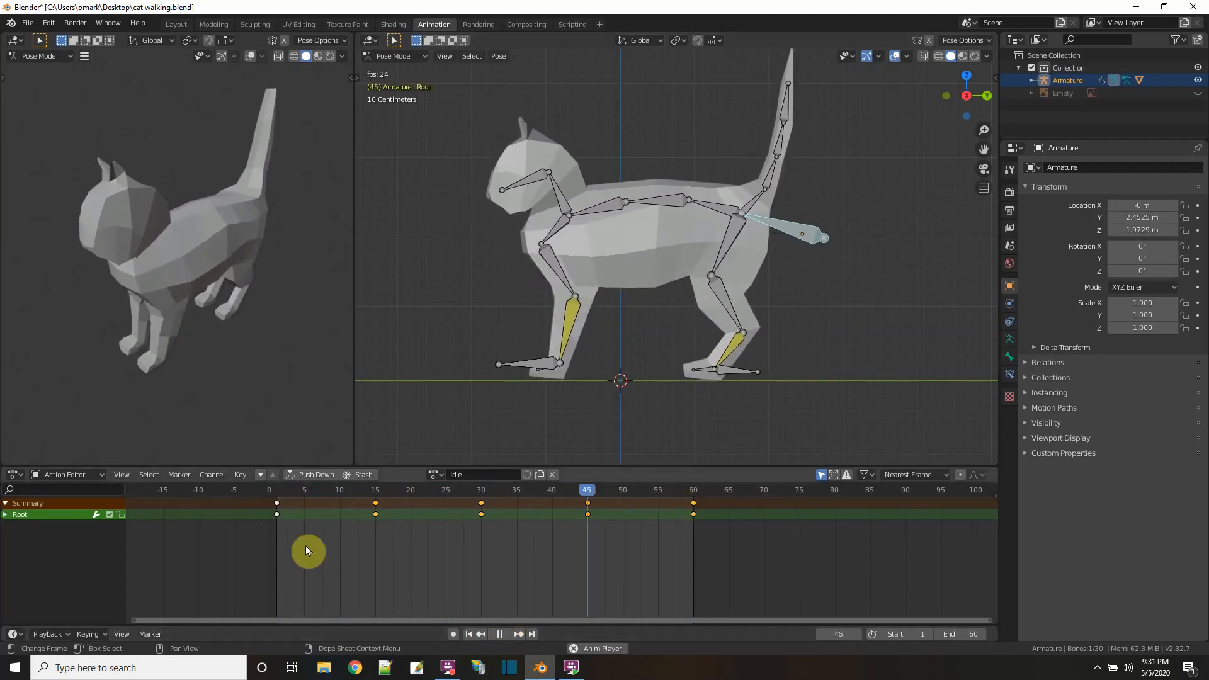
left_click(500, 634)
- Shift the Root bone's first keyframe in the Idle action to frame 0
left_click(286, 529)
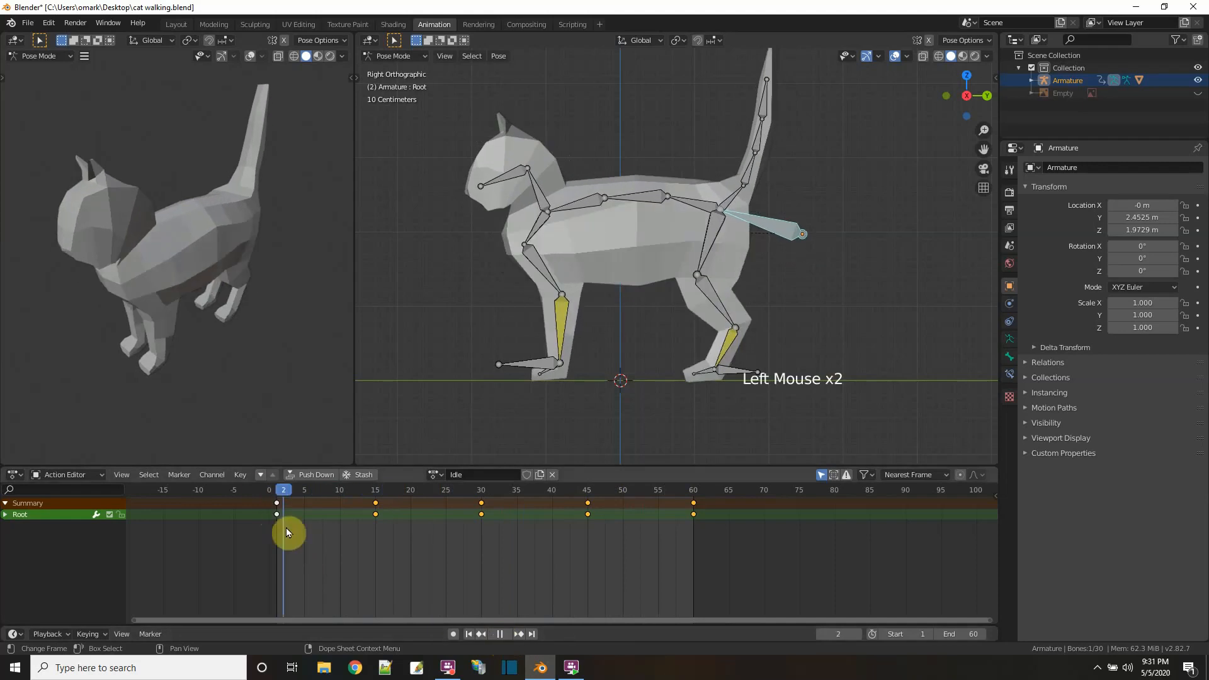
left_click_drag(286, 532, 274, 520)
left_click(275, 520)
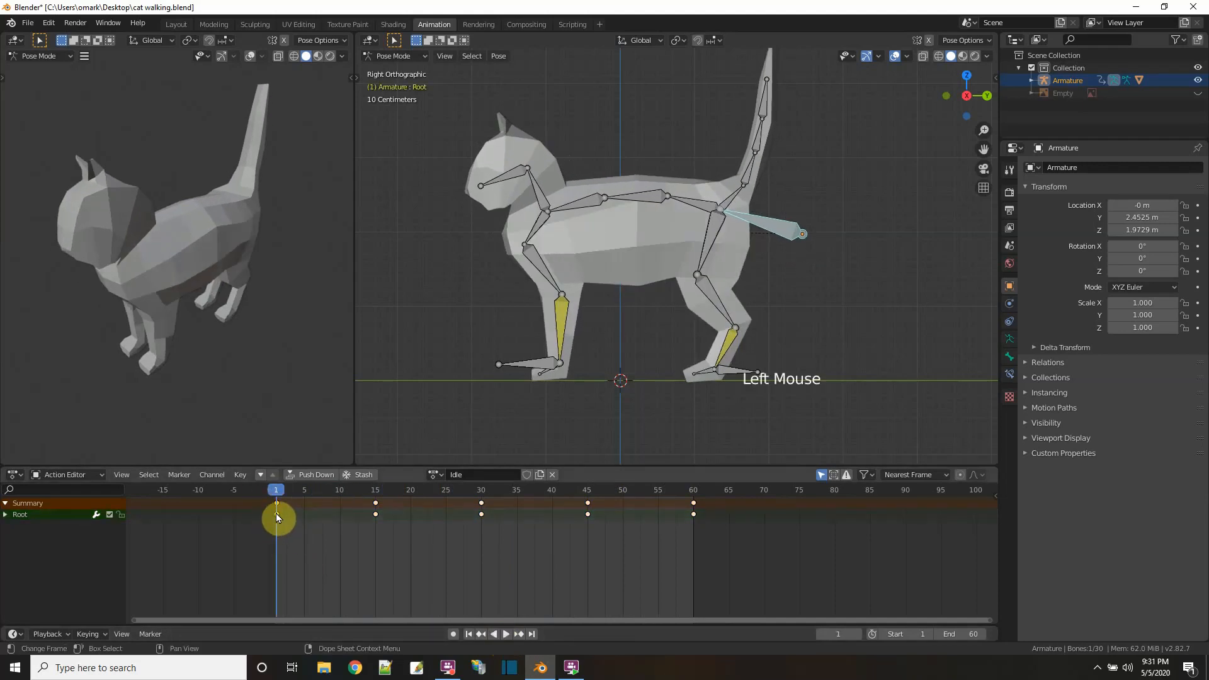
left_click_drag(276, 513, 271, 513)
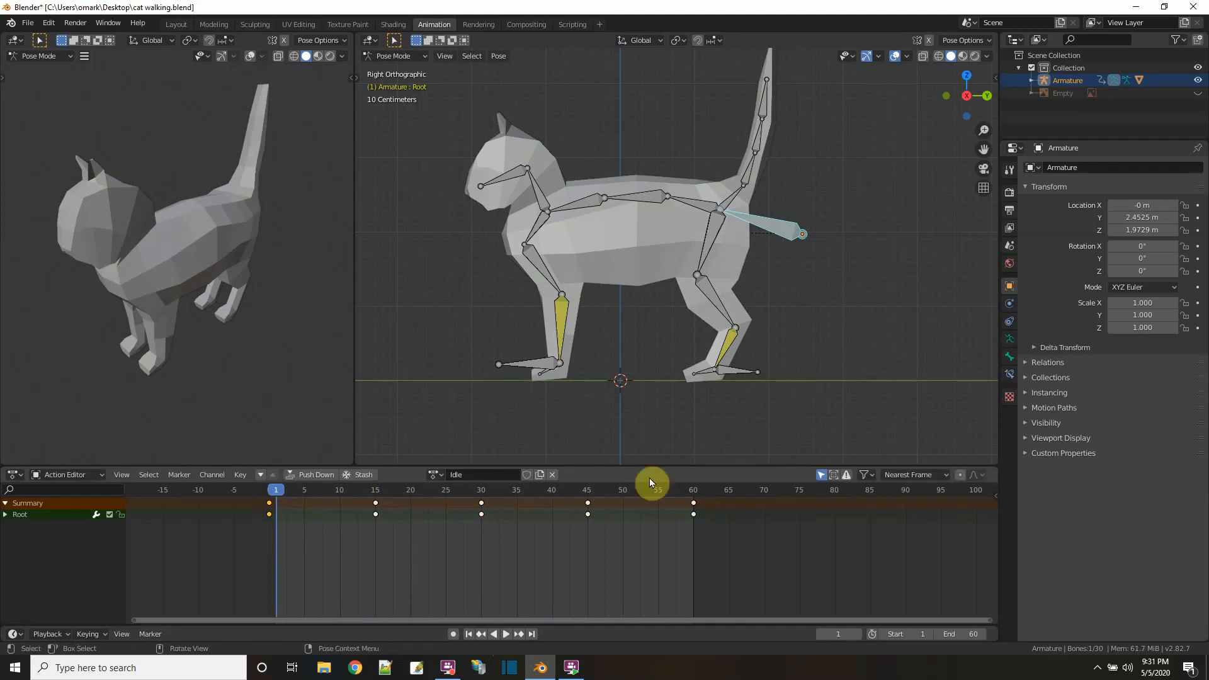
- Play the Idle action again to check its loop between the first and last keyframes, and stop it
left_click(506, 635)
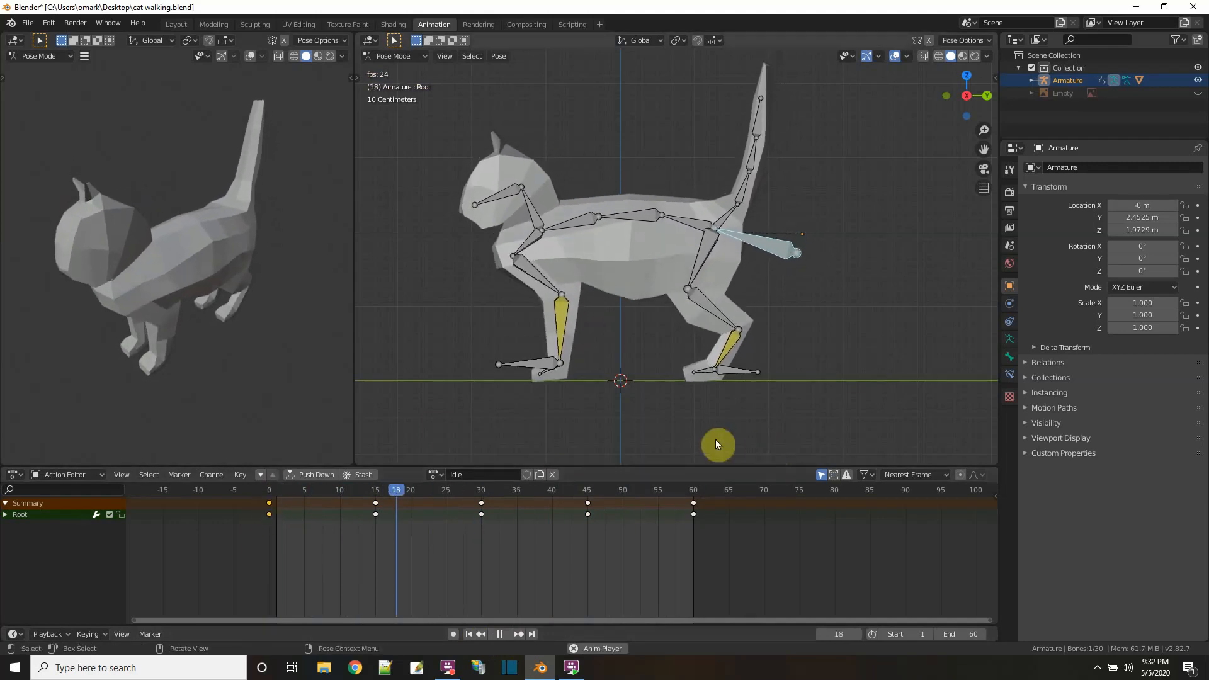
left_click(693, 503, "shift")
left_click(693, 502, "shift")
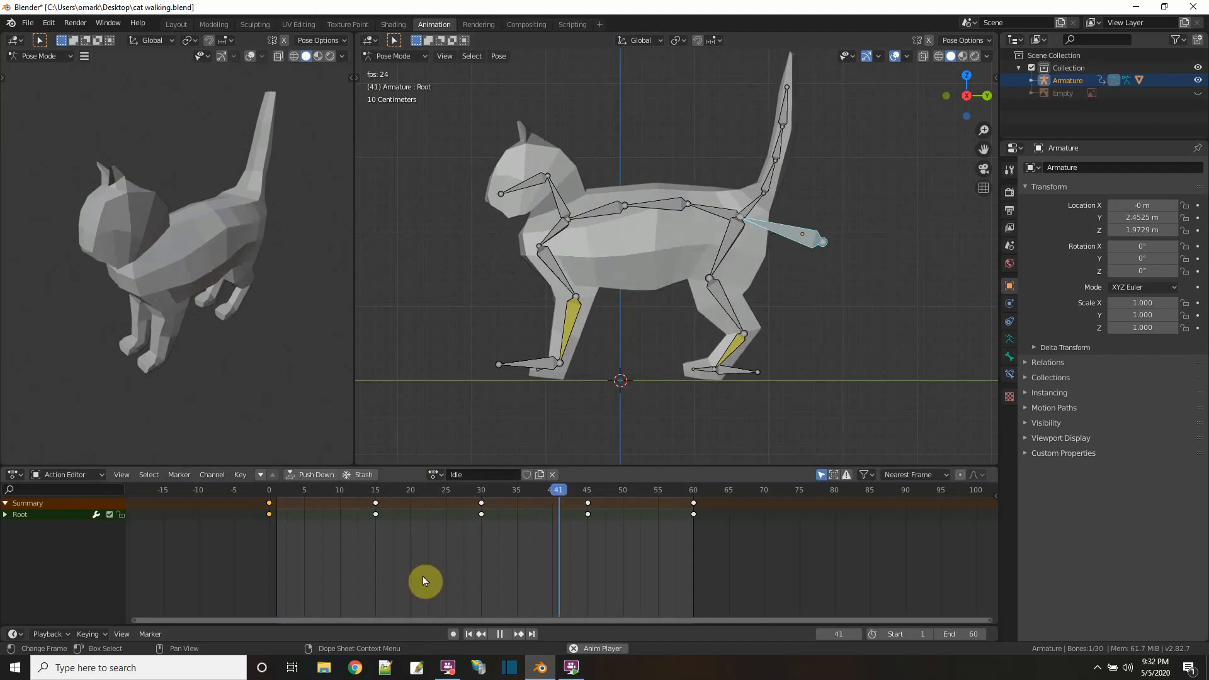
left_click(497, 633)
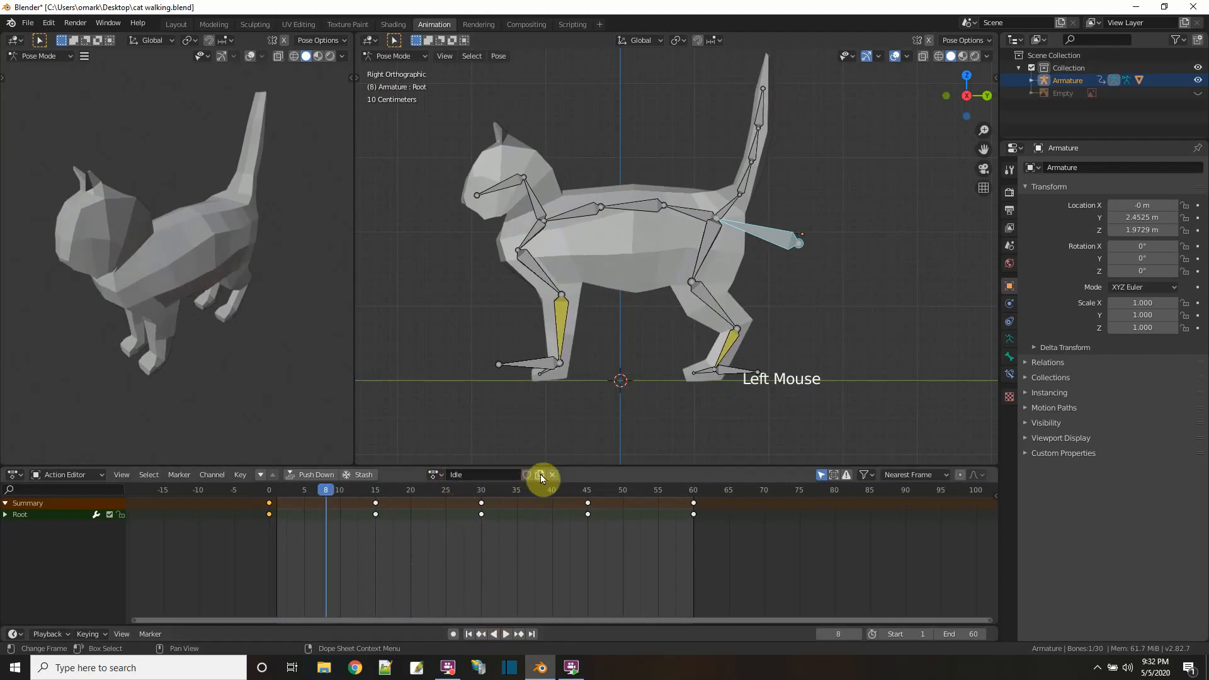
- Switch away from the Idle action and, at frame 0, move the Leg3.L.001 bone forward along Y and keyframe it
left_click(435, 475)
left_click(449, 507)
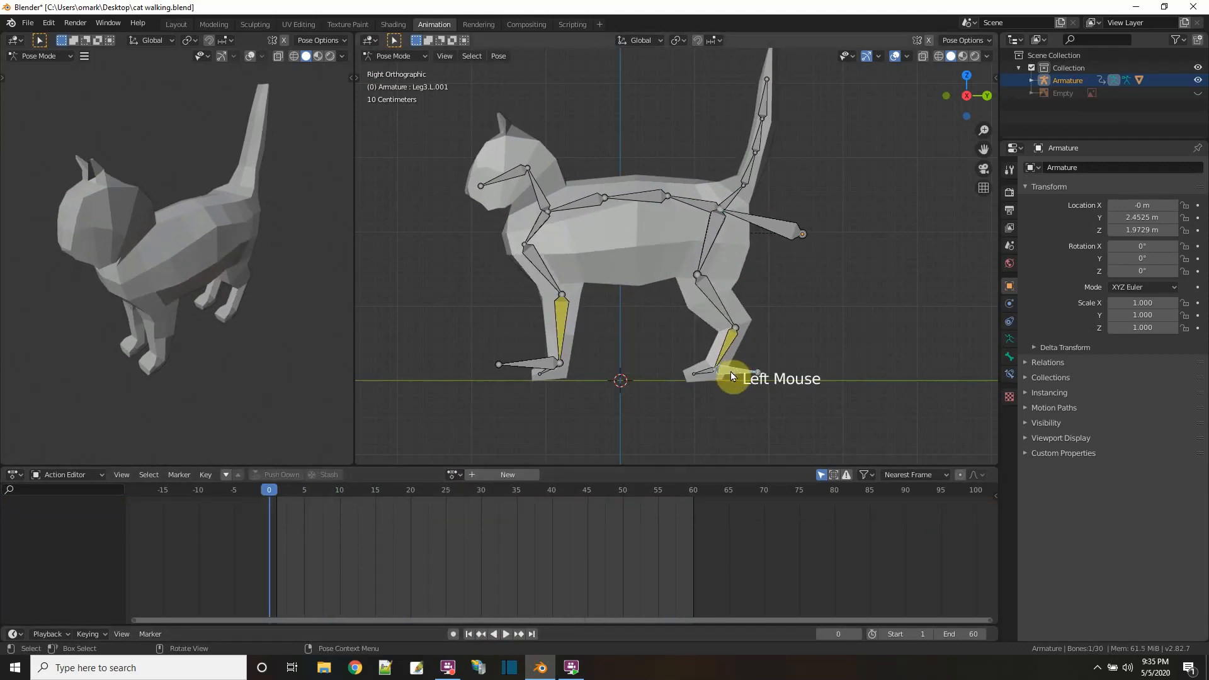
key("g")
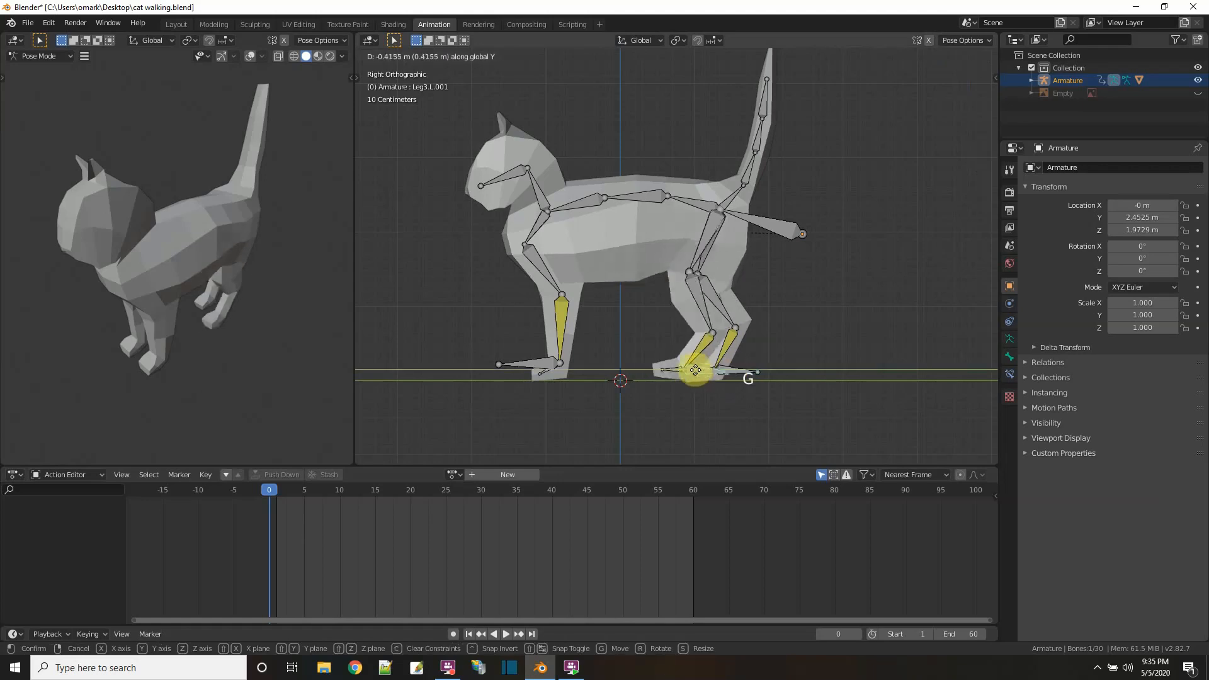
left_click(684, 374)
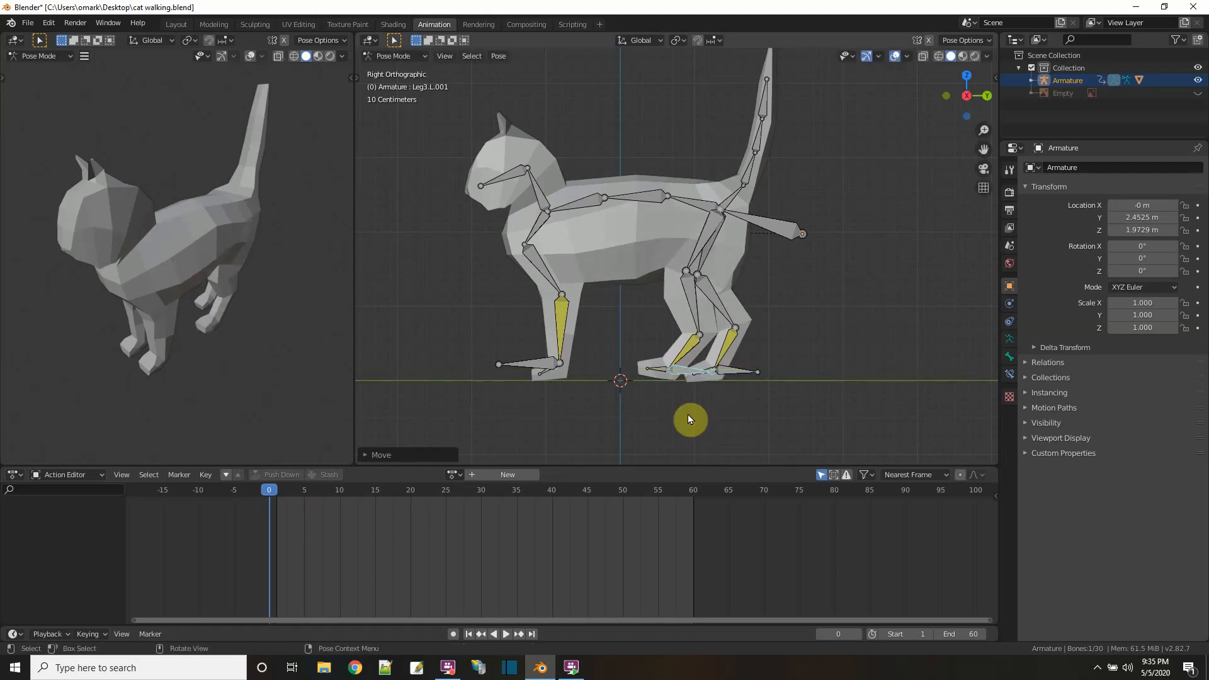
key("i")
left_click(688, 415)
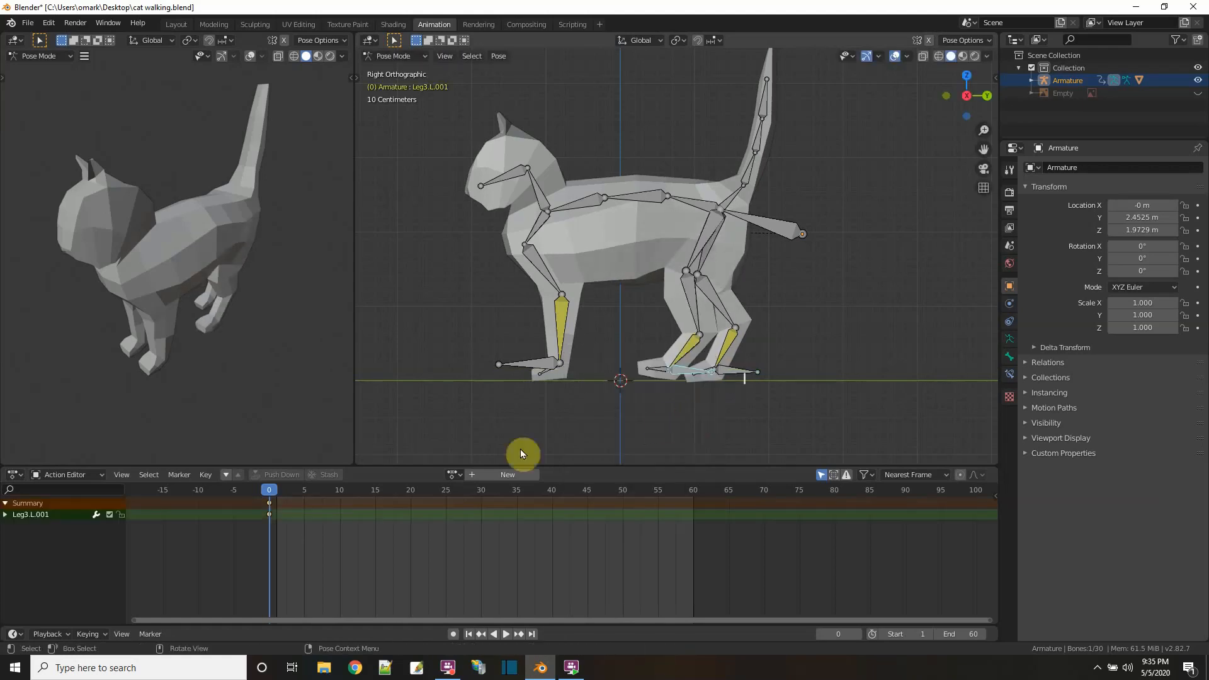
- At frame 30, move the Leg3.L.001 bone about 1.1 m backward along Y and insert a keyframe
left_click(269, 491)
left_click_drag(269, 490, 488, 490)
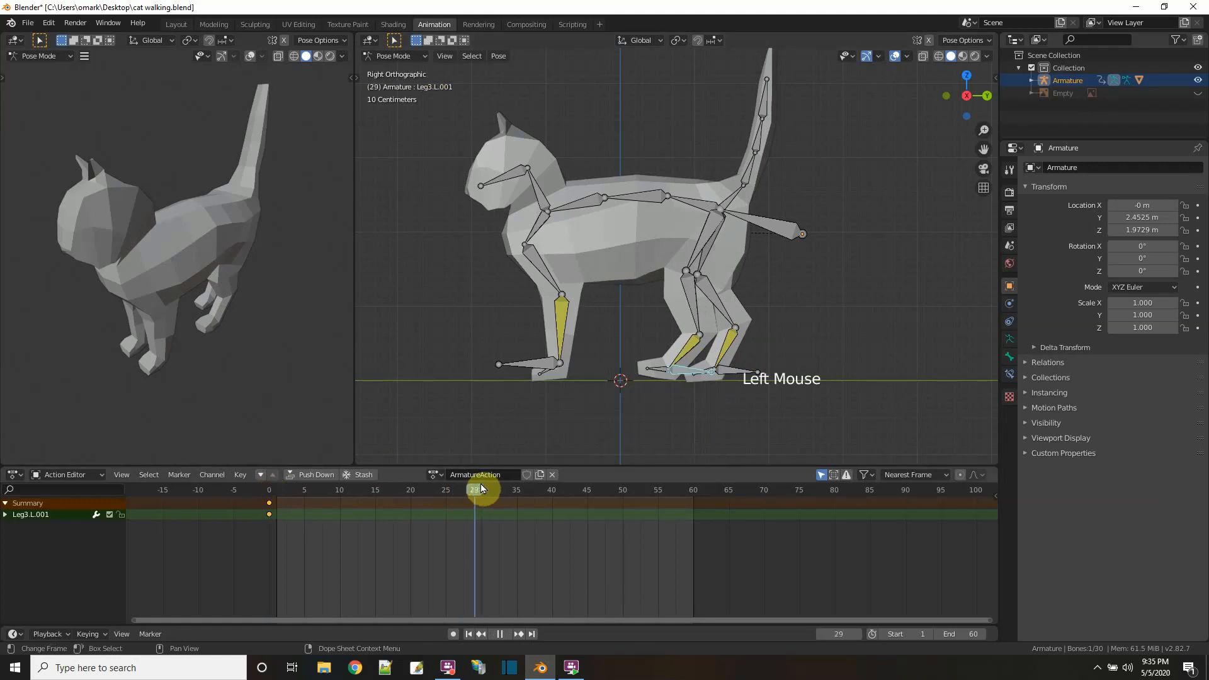
key("g")
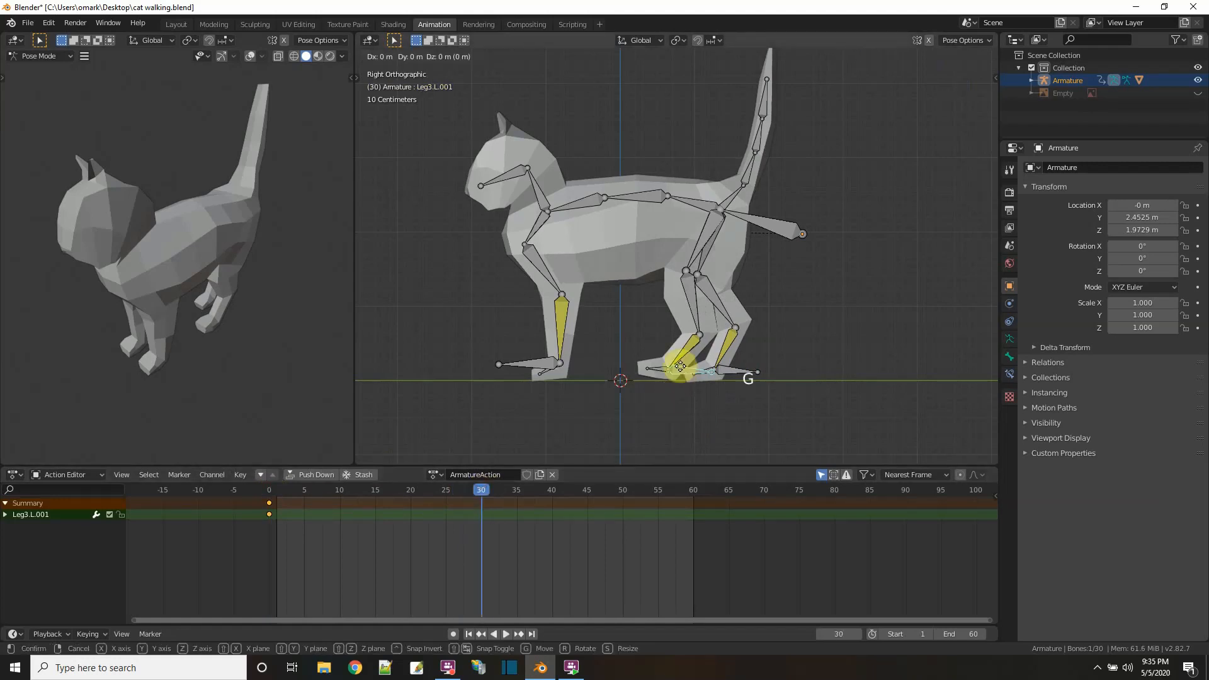
key("y")
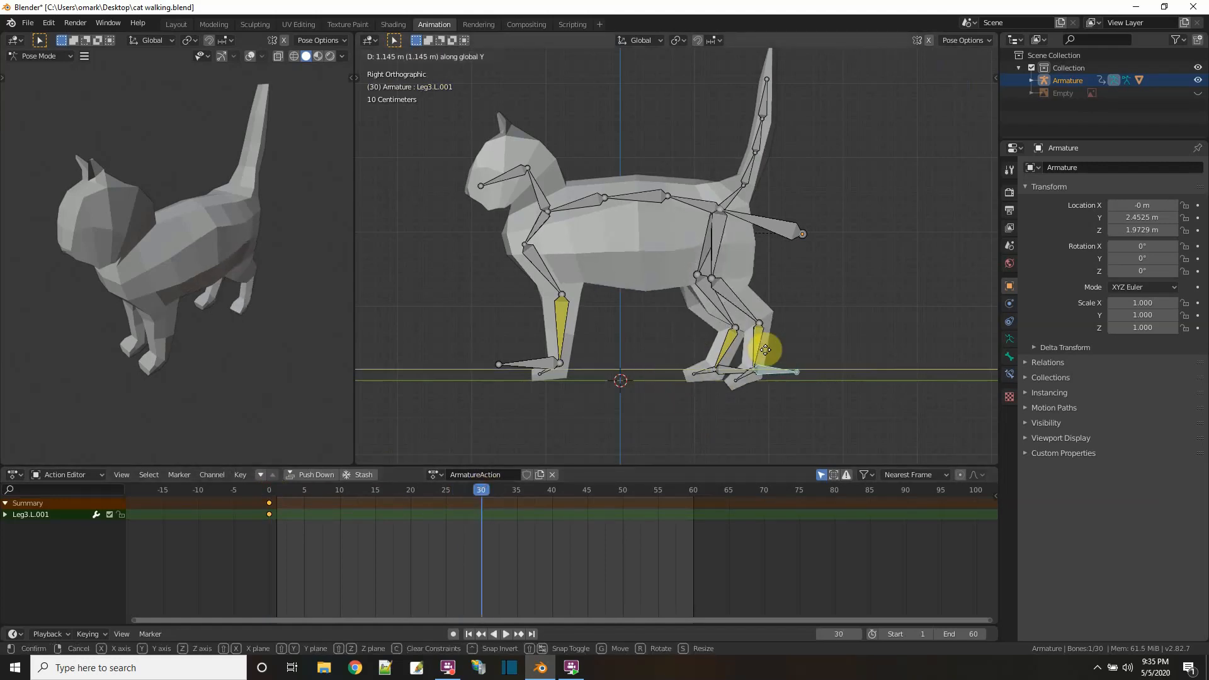
left_click(763, 350)
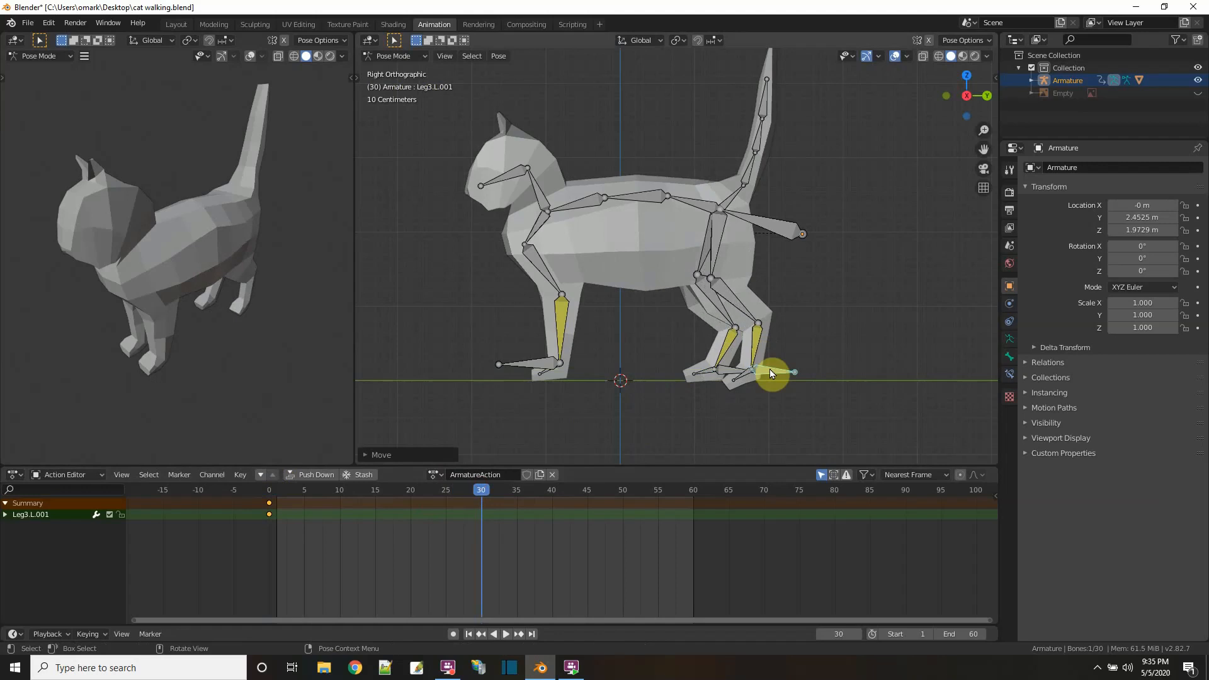
key("i")
left_click(770, 369)
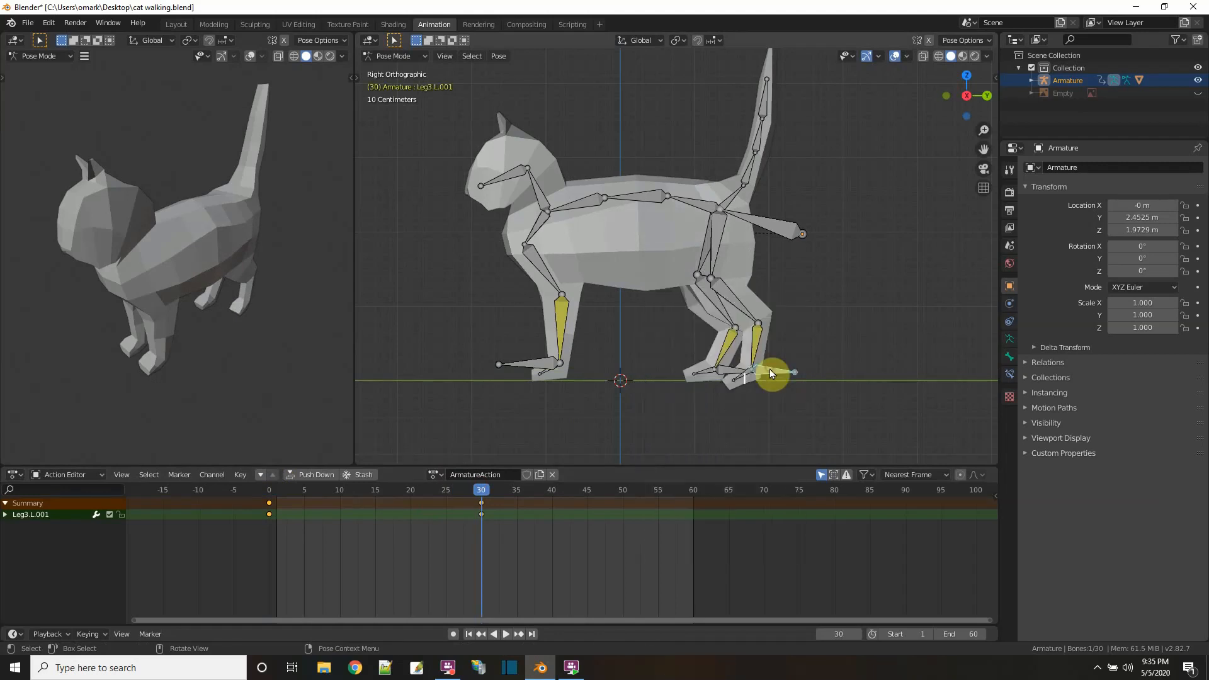
- Copy the Leg3.L.001 keyframe at frame 0 and paste it at frame 60
left_click_drag(476, 489, 453, 526)
left_click(283, 536)
right_click(267, 504)
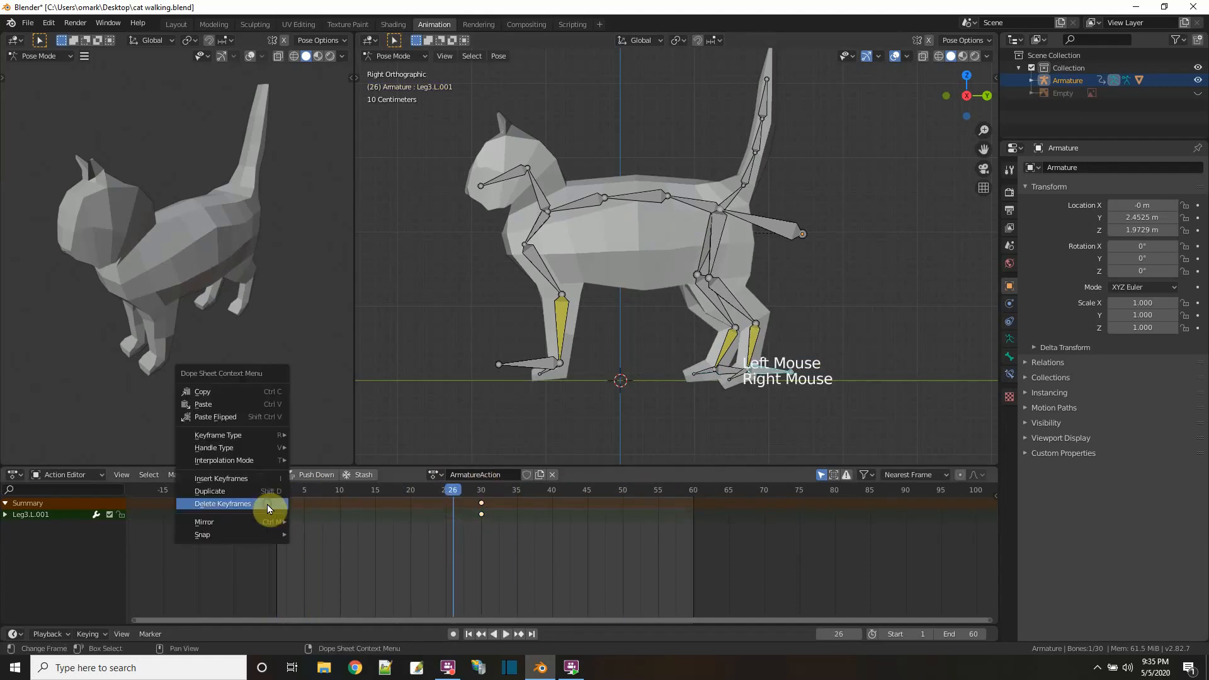
left_click(218, 391)
left_click(692, 487)
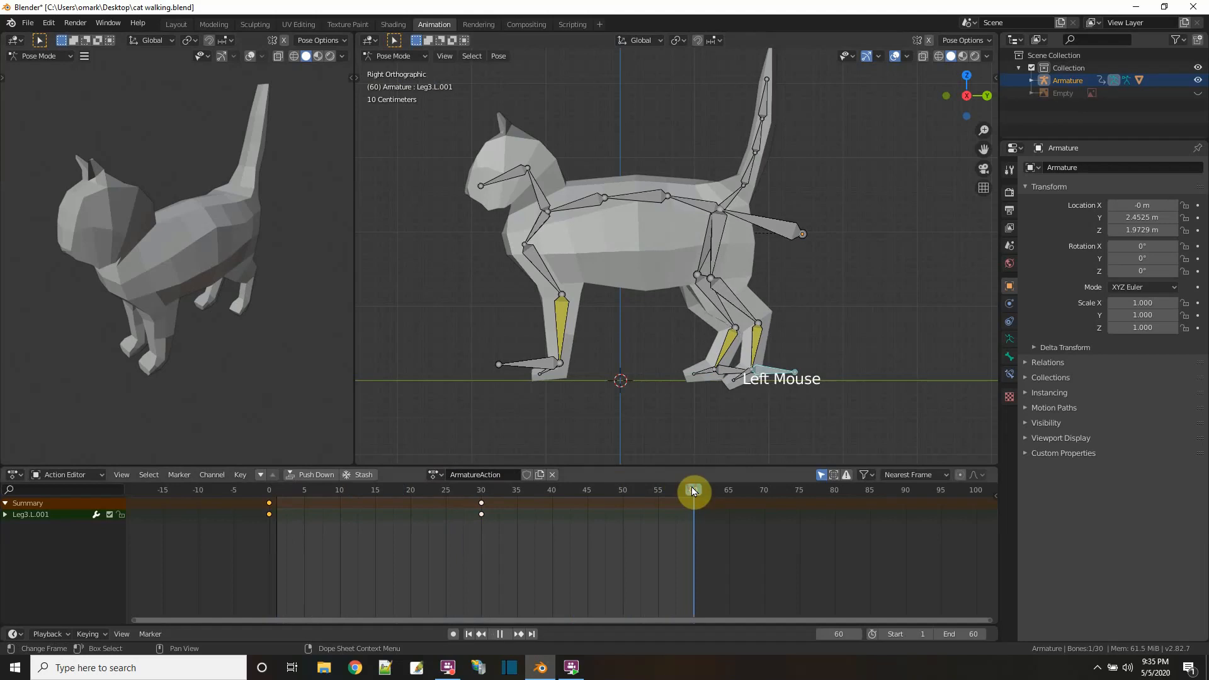
right_click(692, 486)
left_click(667, 499)
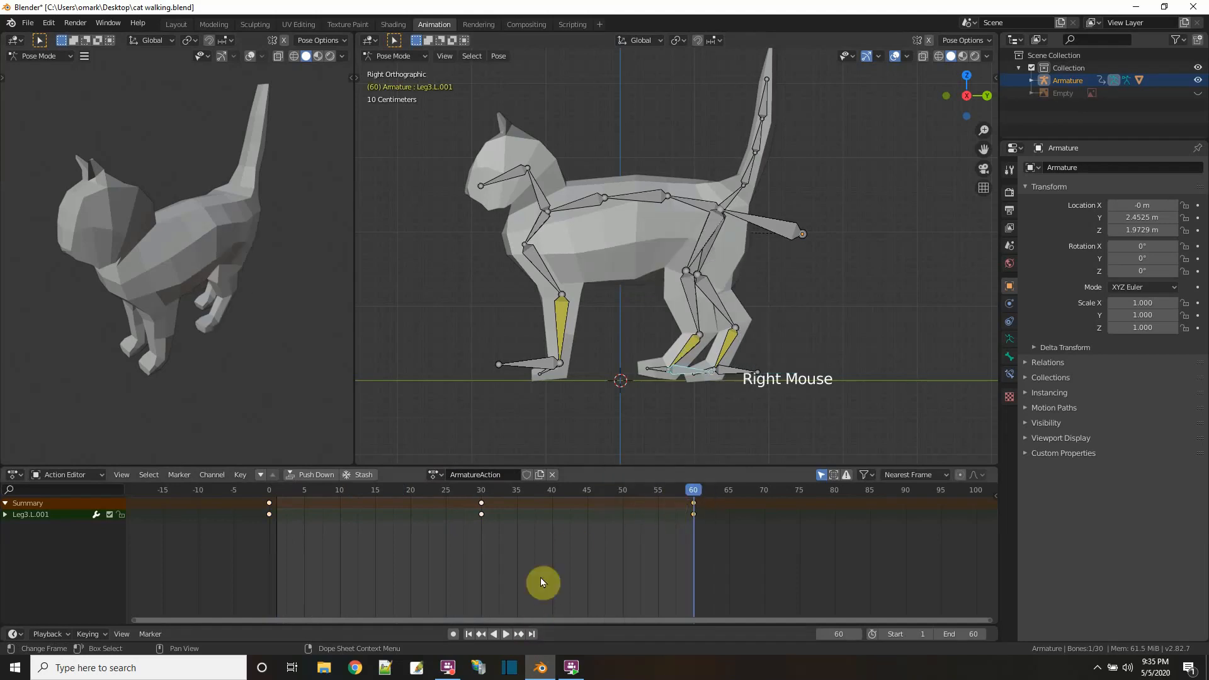
- Play the left hind leg's animation to check its back-and-forth swing, and stop it
left_click_drag(705, 488, 673, 521)
left_click(500, 634)
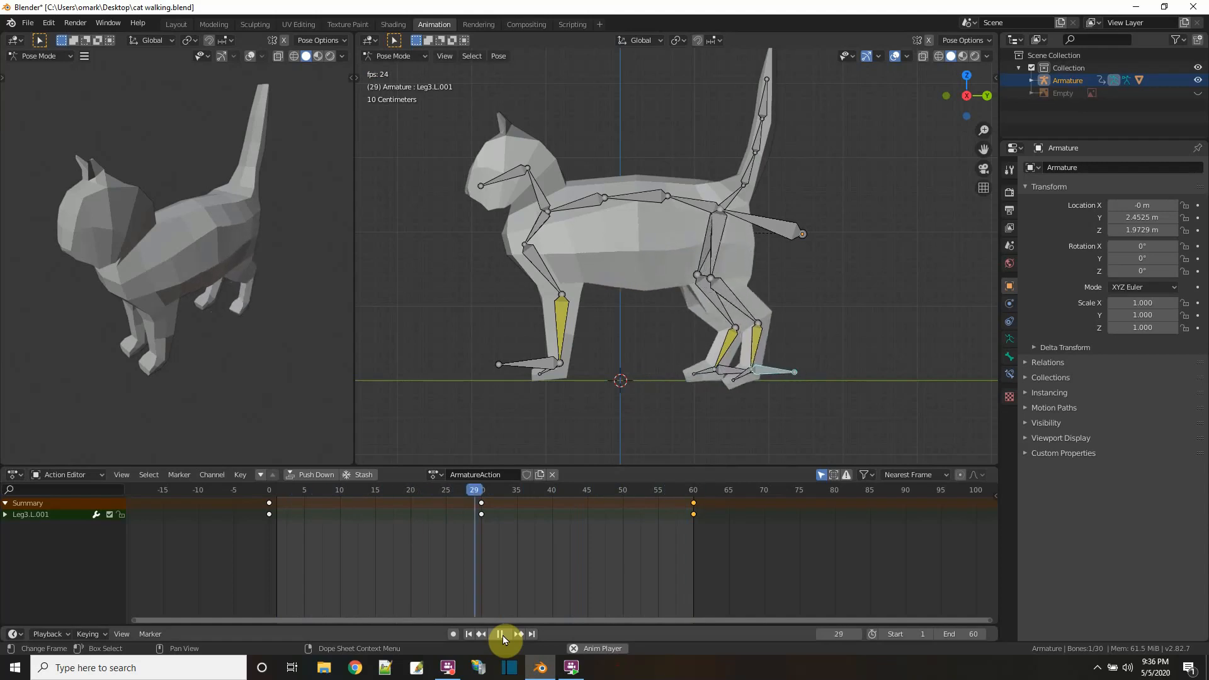
left_click(500, 634)
- Return to frame 0, rotate the Foot.L bone slightly and insert a keyframe for it
left_click(557, 491)
left_click_drag(557, 492, 270, 534)
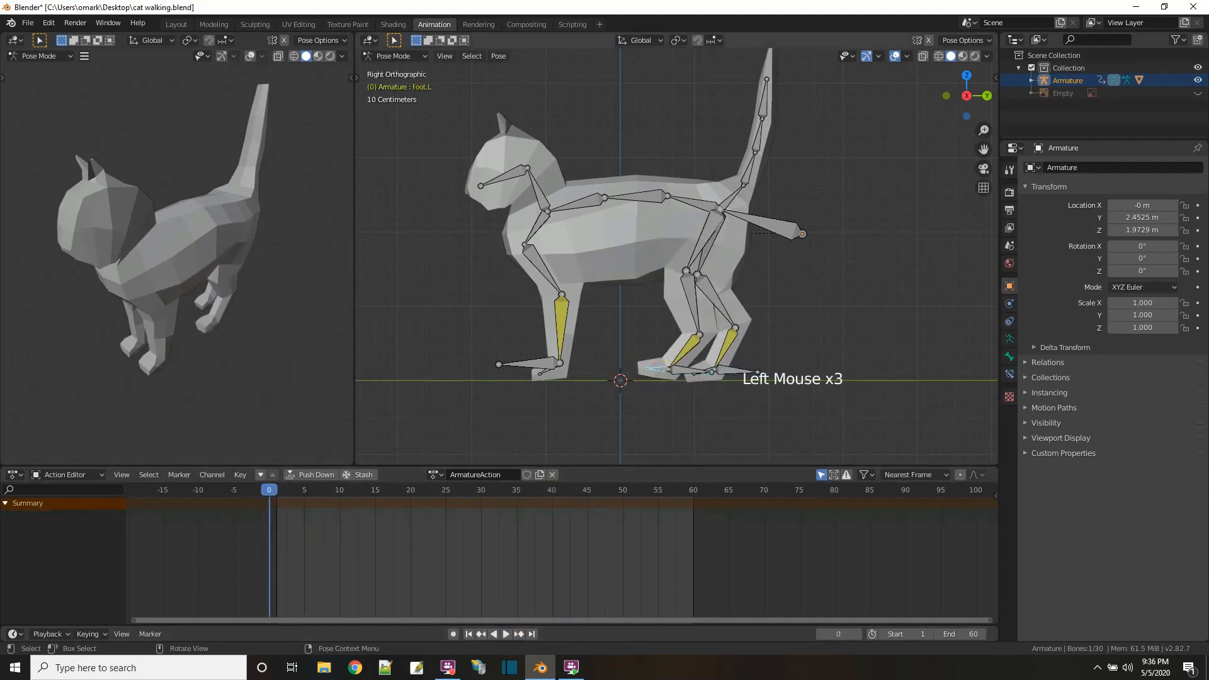
key("r")
left_click(656, 372)
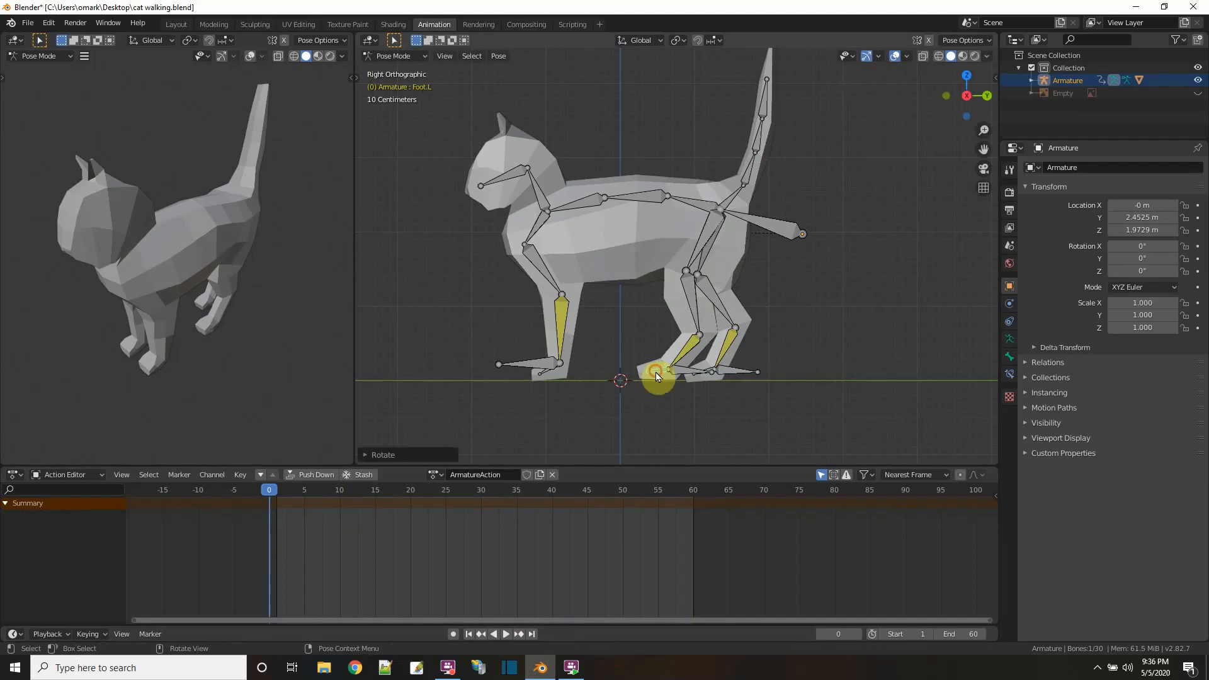
key("i")
left_click(640, 414)
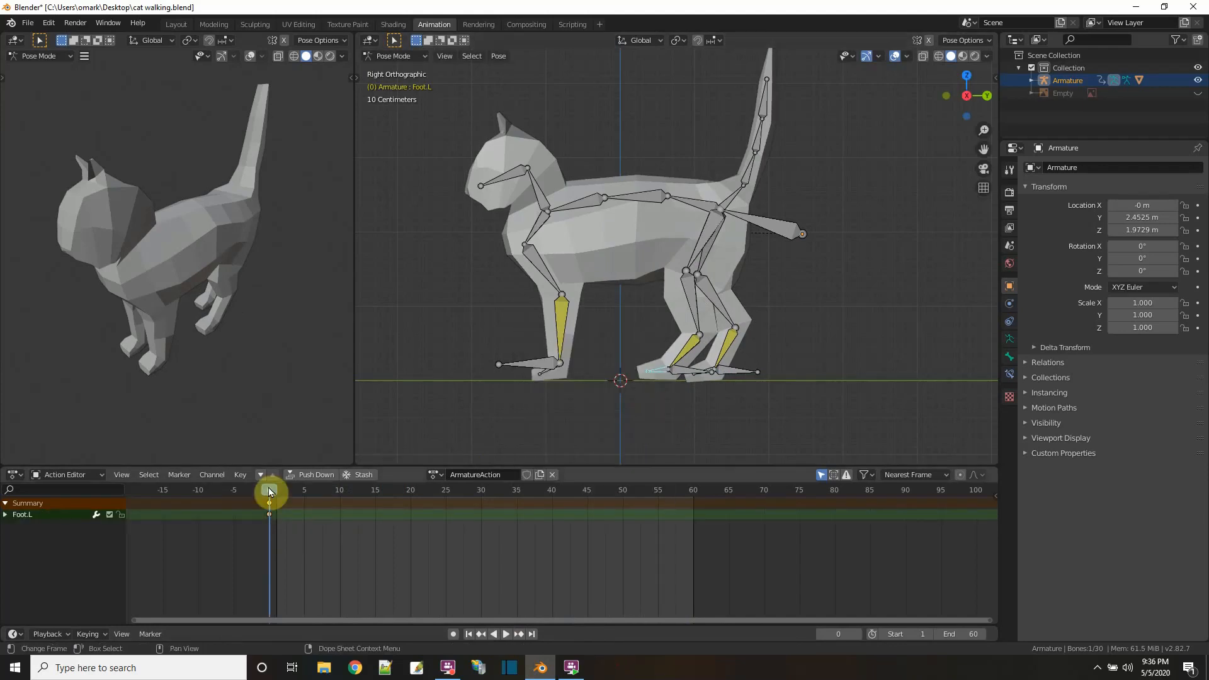
- At frame 30, rotate the Foot.L bone slightly to level the left hind foot and insert a LocRot keyframe
left_click_drag(269, 492, 479, 472)
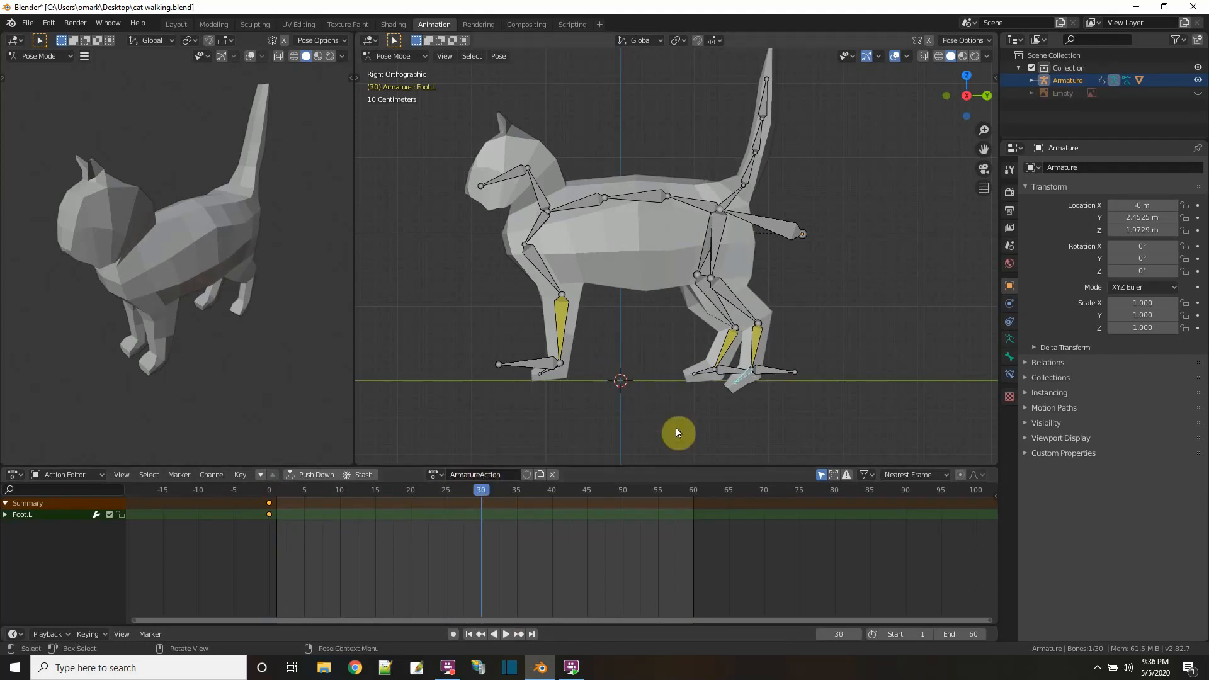
left_click(740, 383)
key("r")
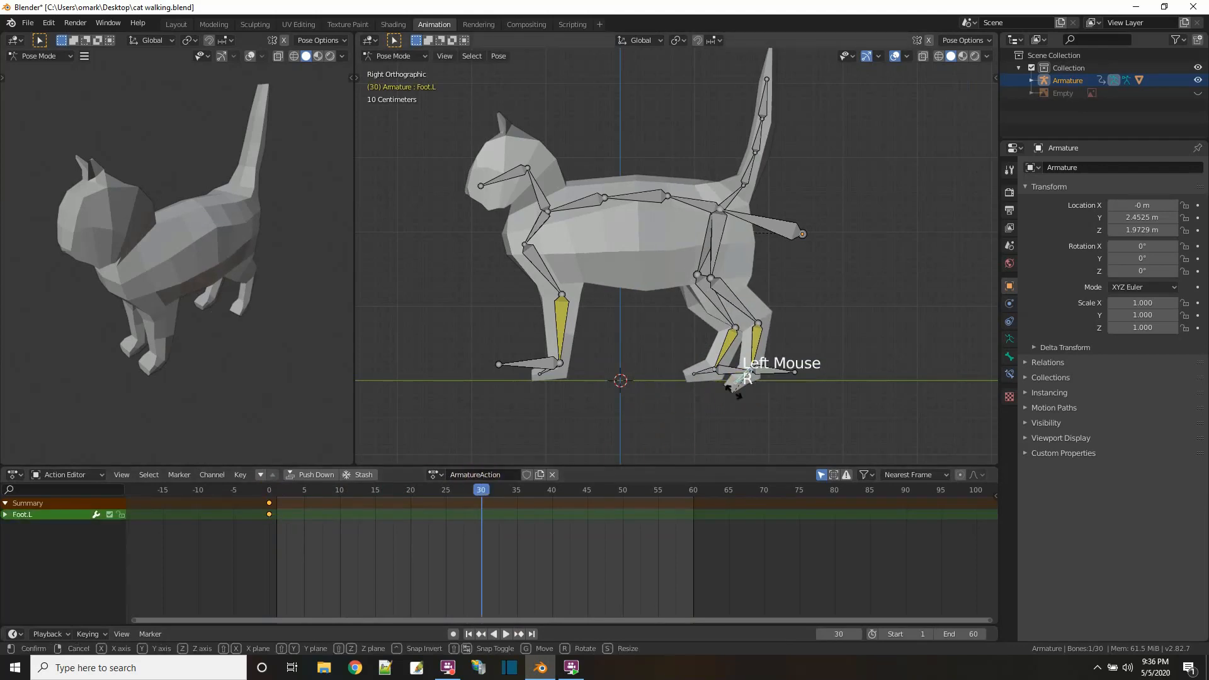
left_click(726, 384)
key("i")
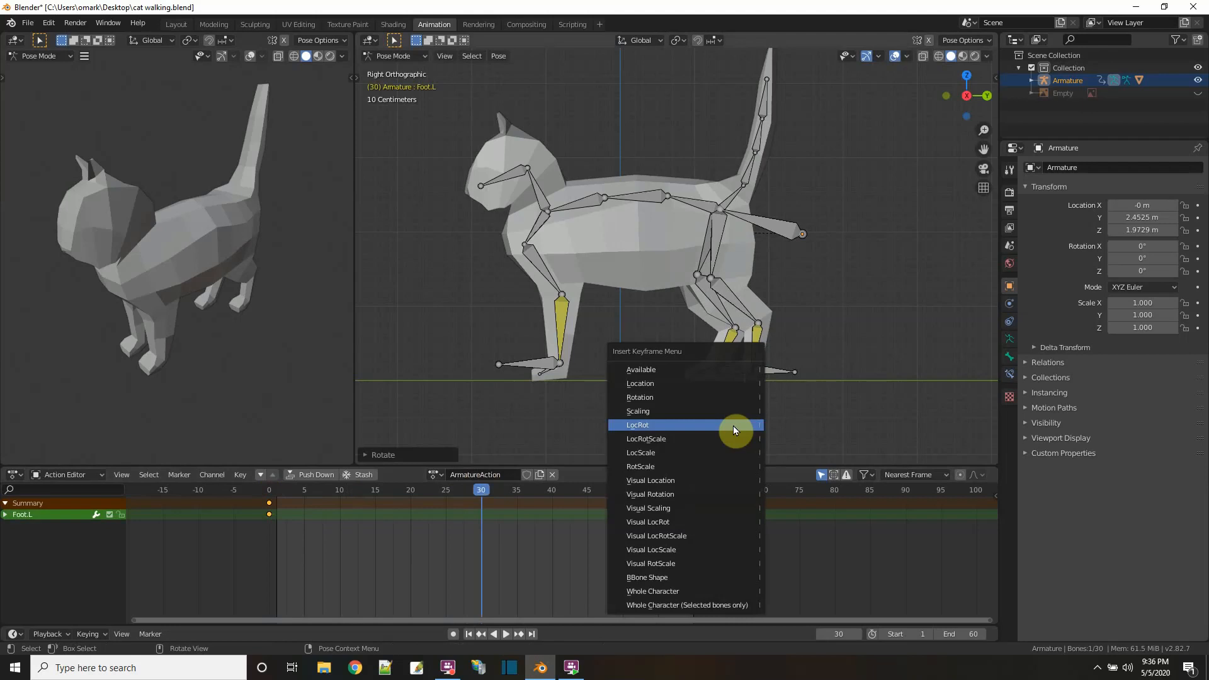
left_click(733, 426)
- Copy the Foot.L keyframe at frame 0 to frame 60 and play the animation to check the foot's motion
left_click_drag(485, 491, 689, 475)
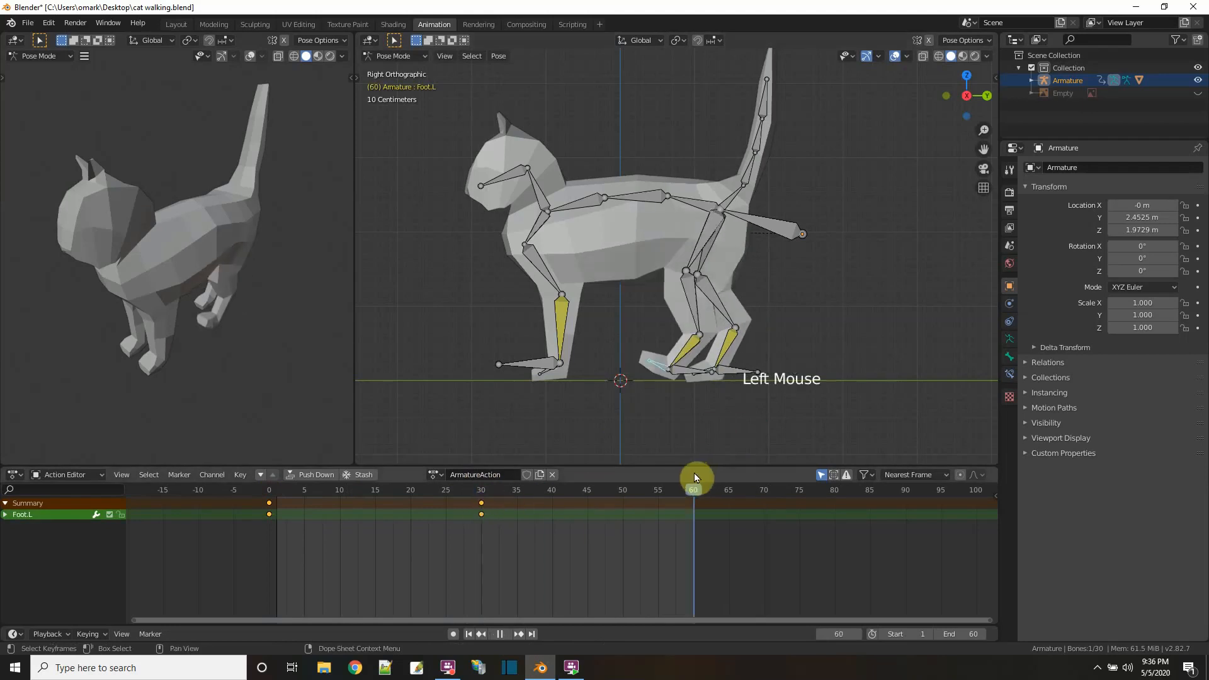
left_click_drag(300, 530, 267, 500)
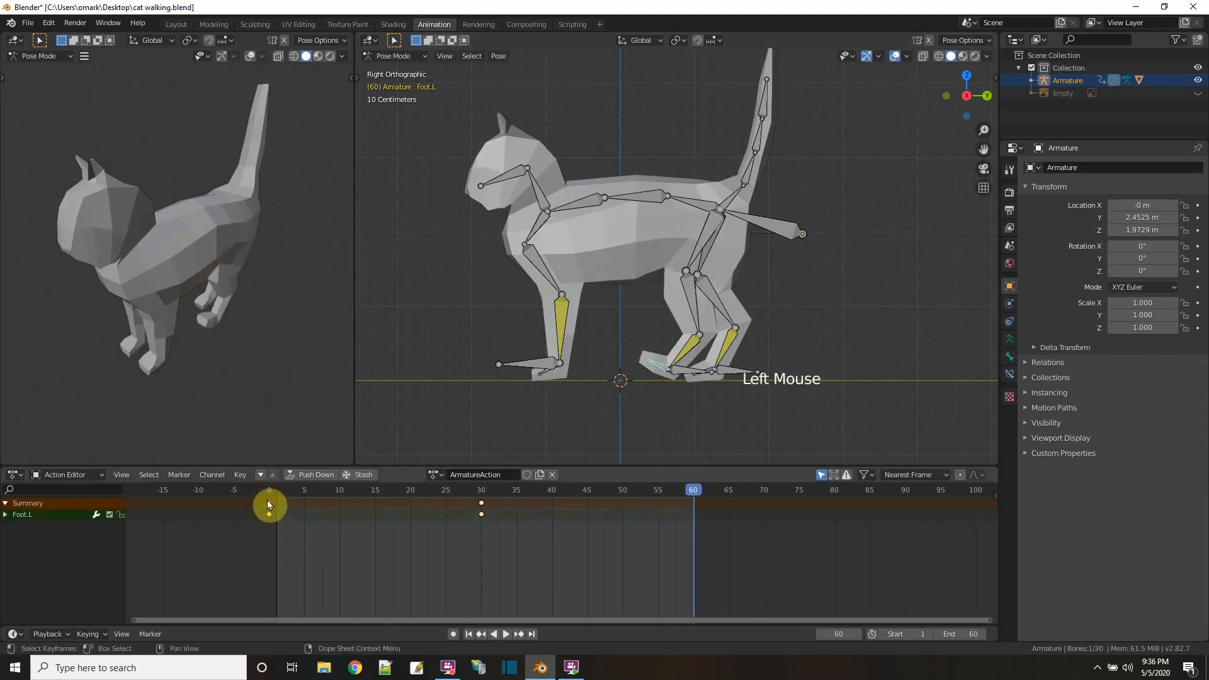
right_click(268, 505)
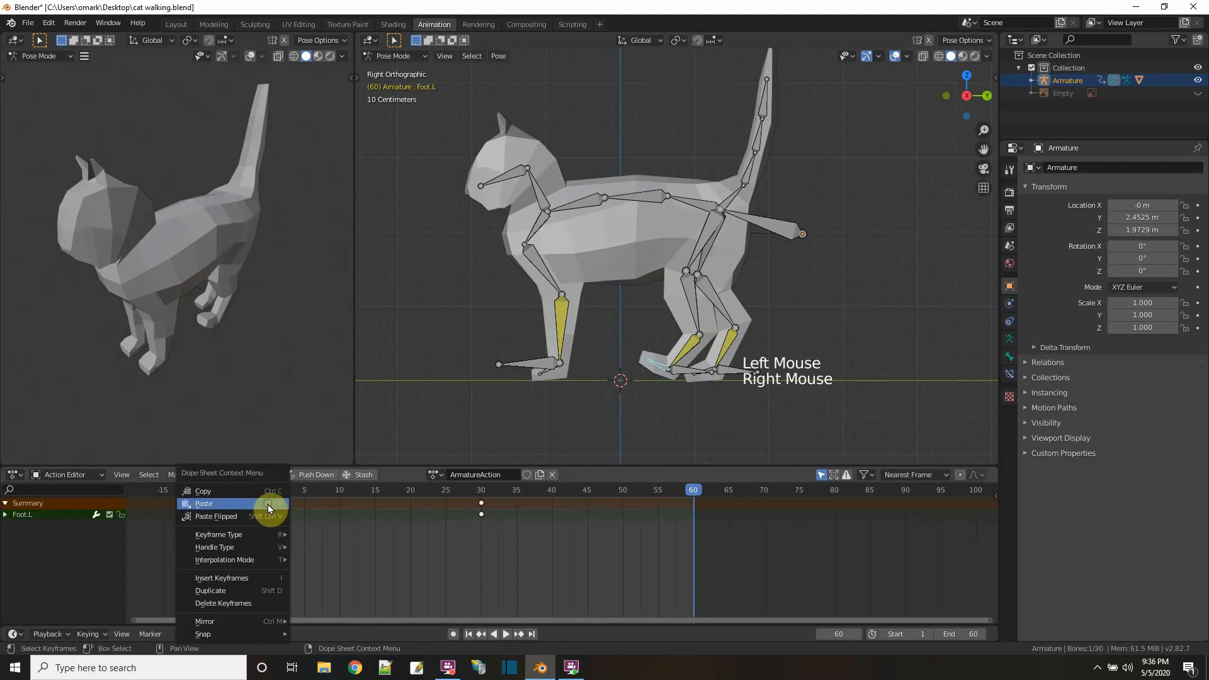
right_click(694, 488)
left_click(672, 502)
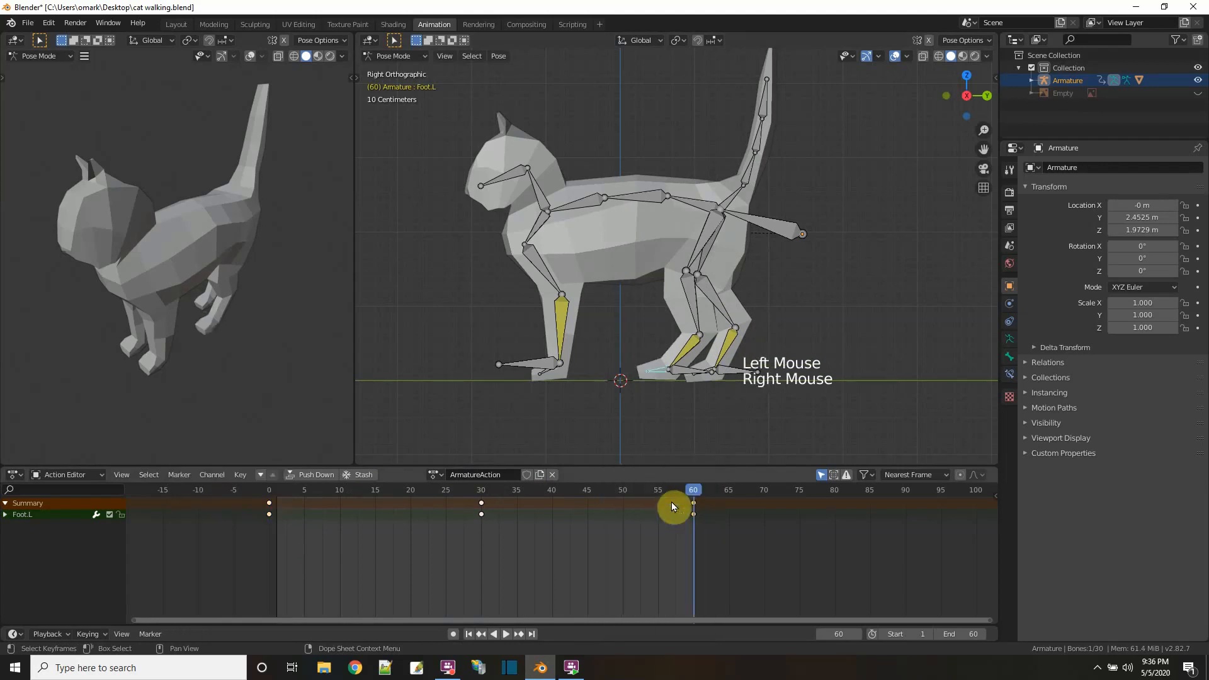
left_click(505, 634)
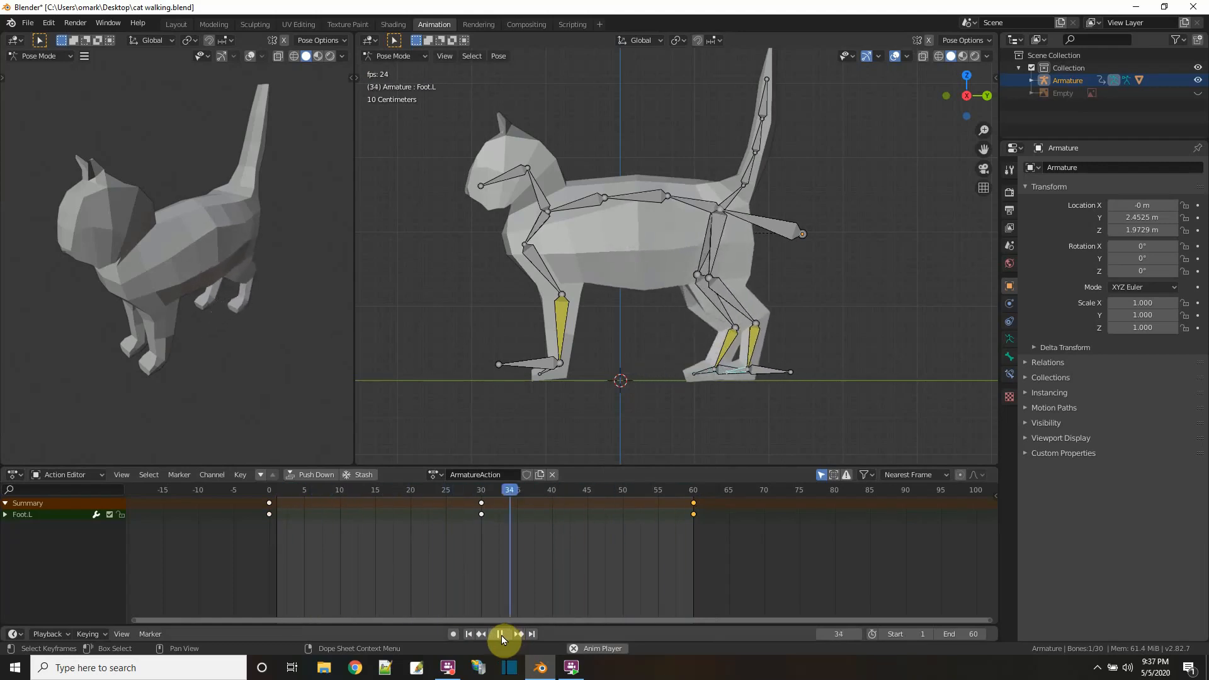
left_click(502, 636)
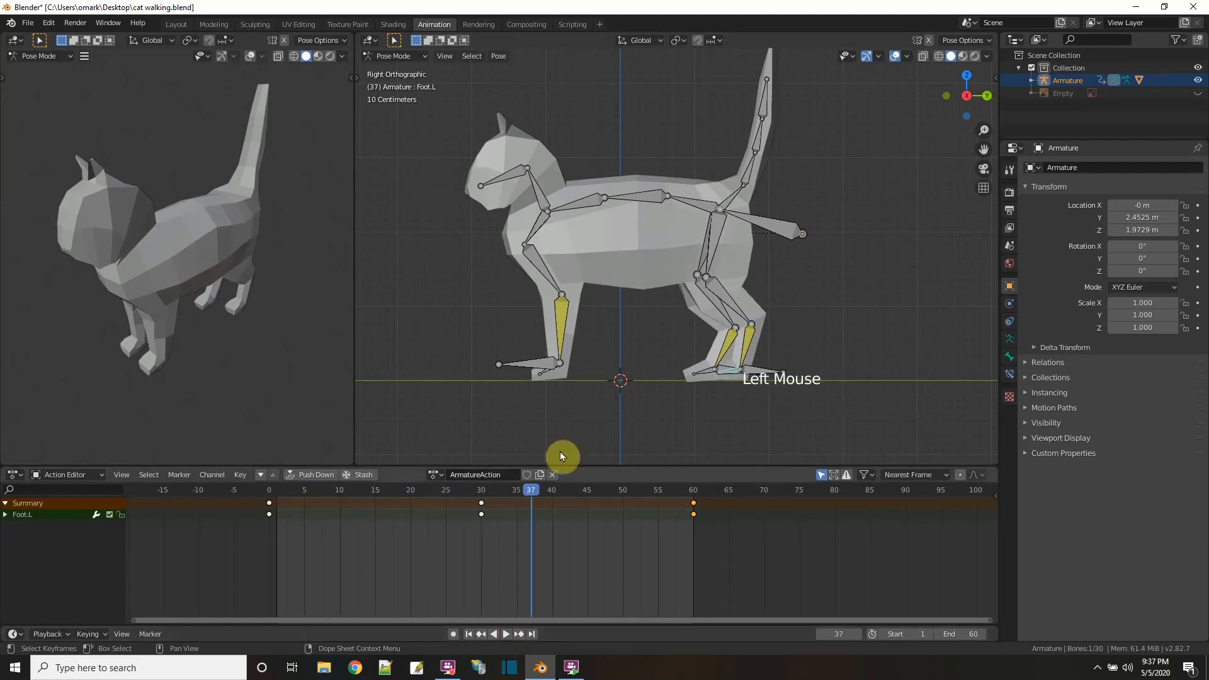
- At frame 45, raise the Leg3.L.001 bone about 0.2 m along Z, insert a LocRot keyframe, and play back the lift
left_click_drag(477, 497, 590, 497)
left_click(722, 371)
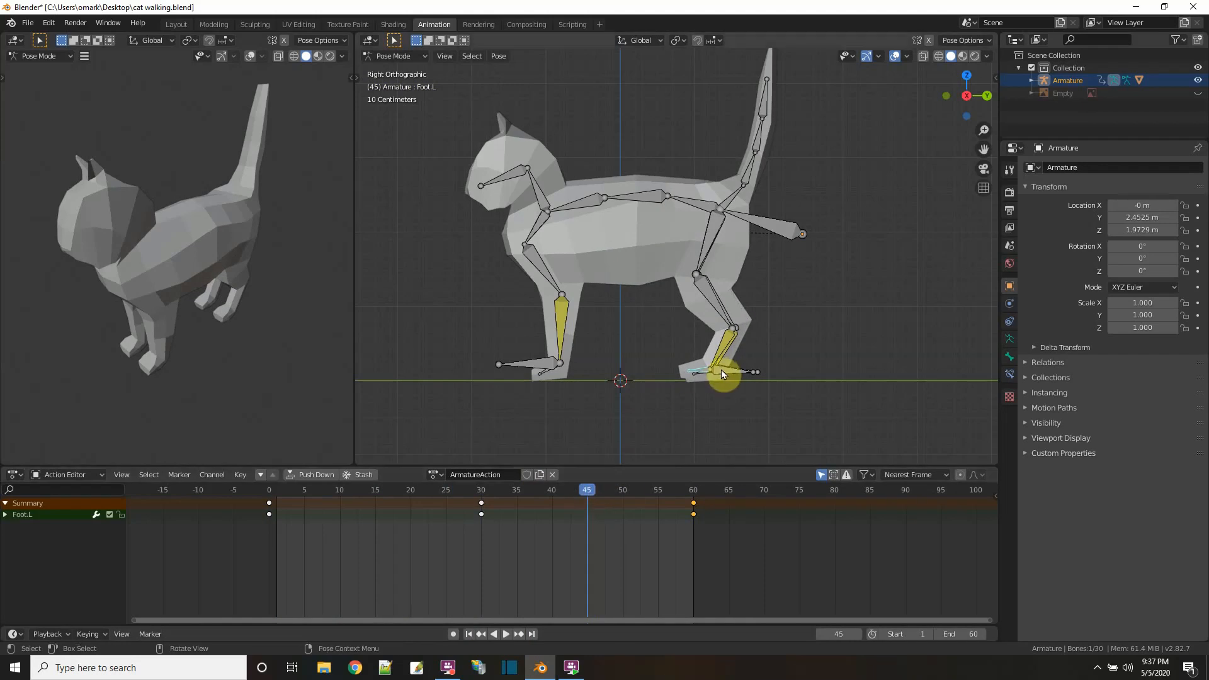
left_click(722, 370)
key("g")
key("z")
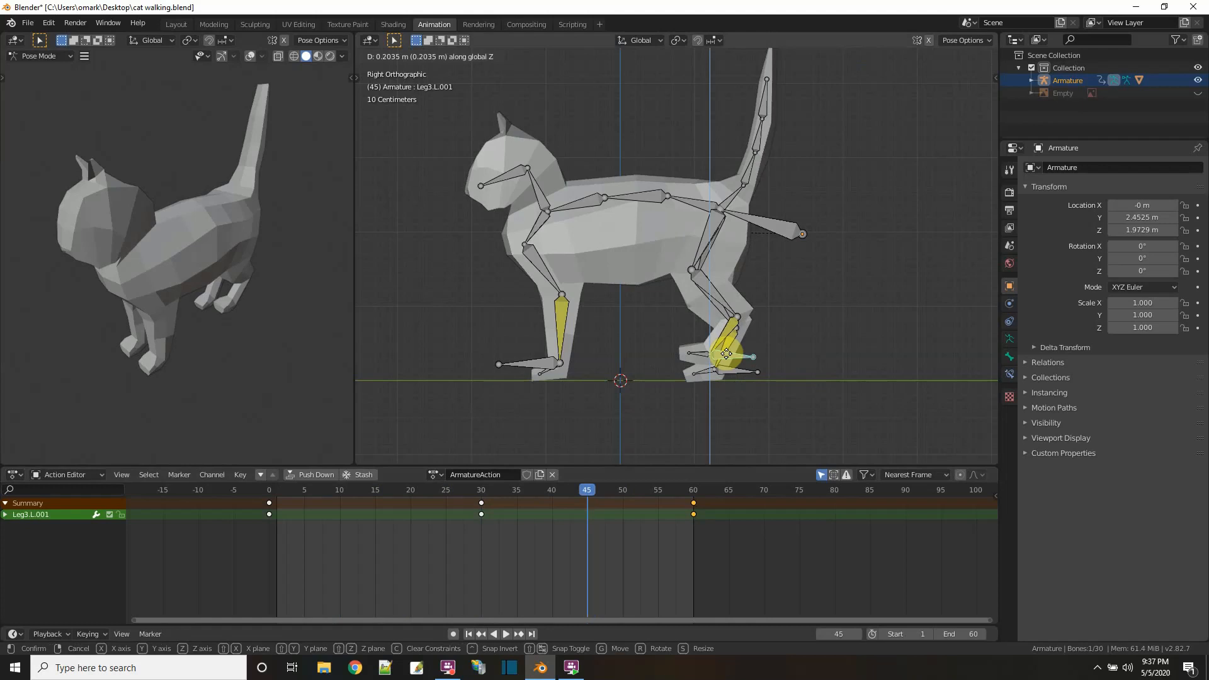
left_click(727, 354)
key("i")
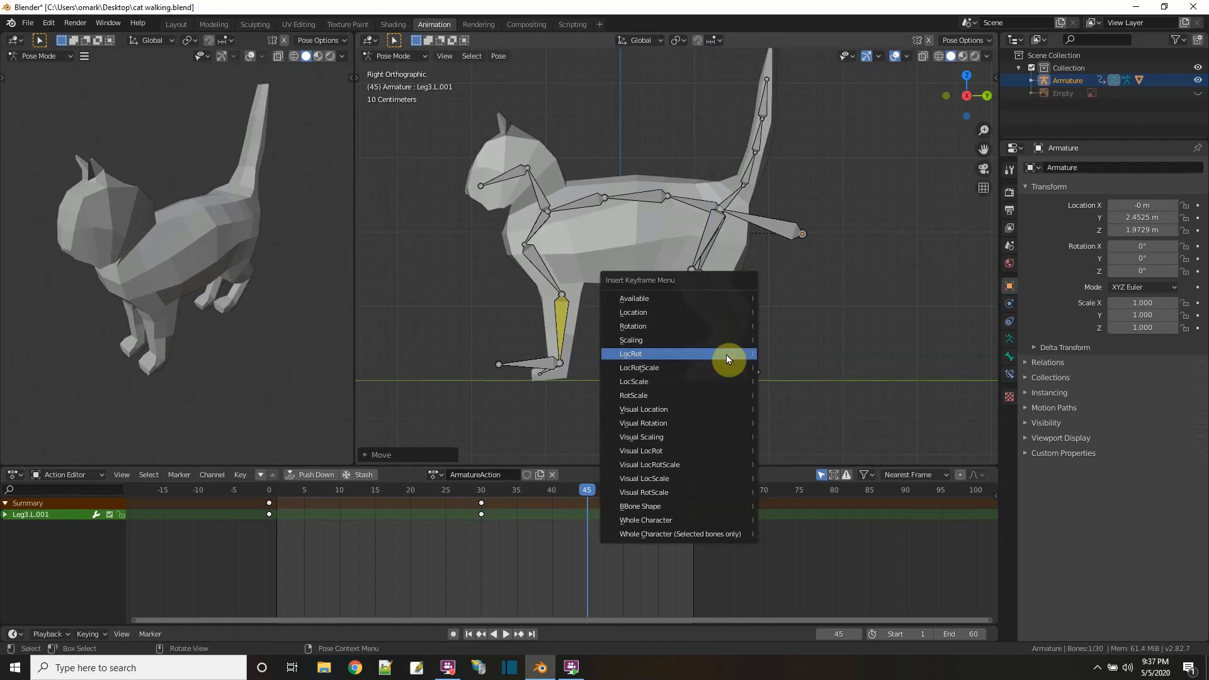
left_click(727, 354)
left_click(506, 635)
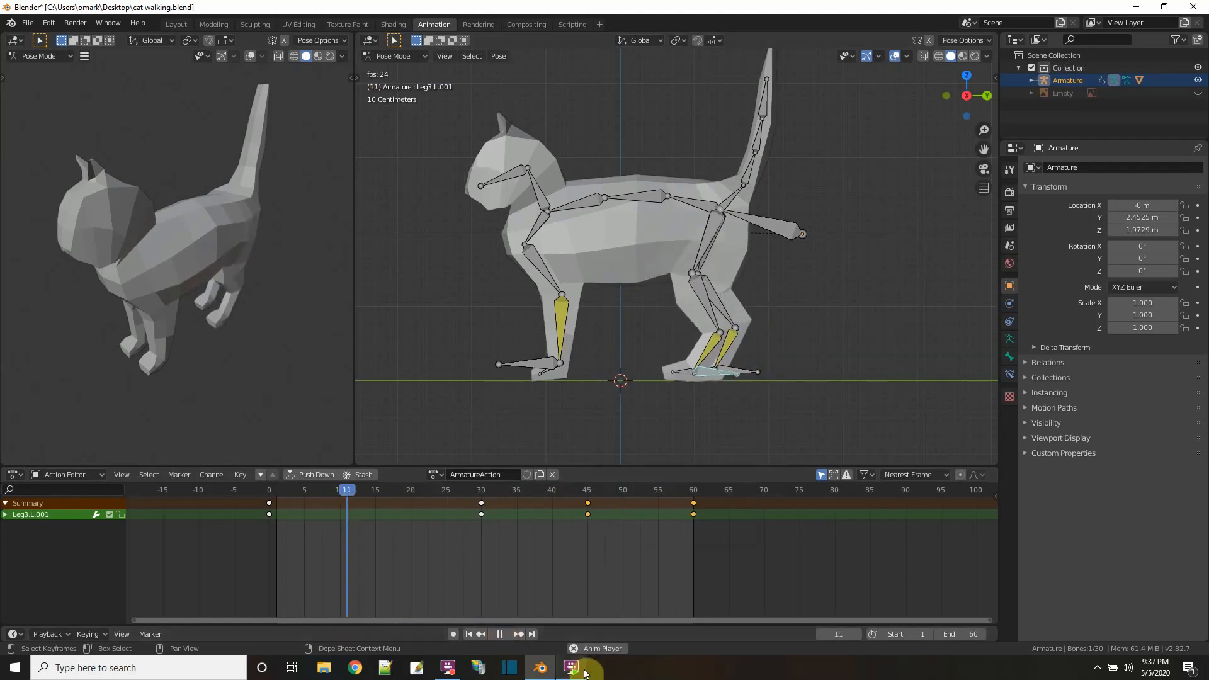
left_click(505, 633)
- At frame 45, rotate the Foot.L bone about -29°, insert a LocRot keyframe, and play the animation to check it
left_click_drag(531, 490, 588, 490)
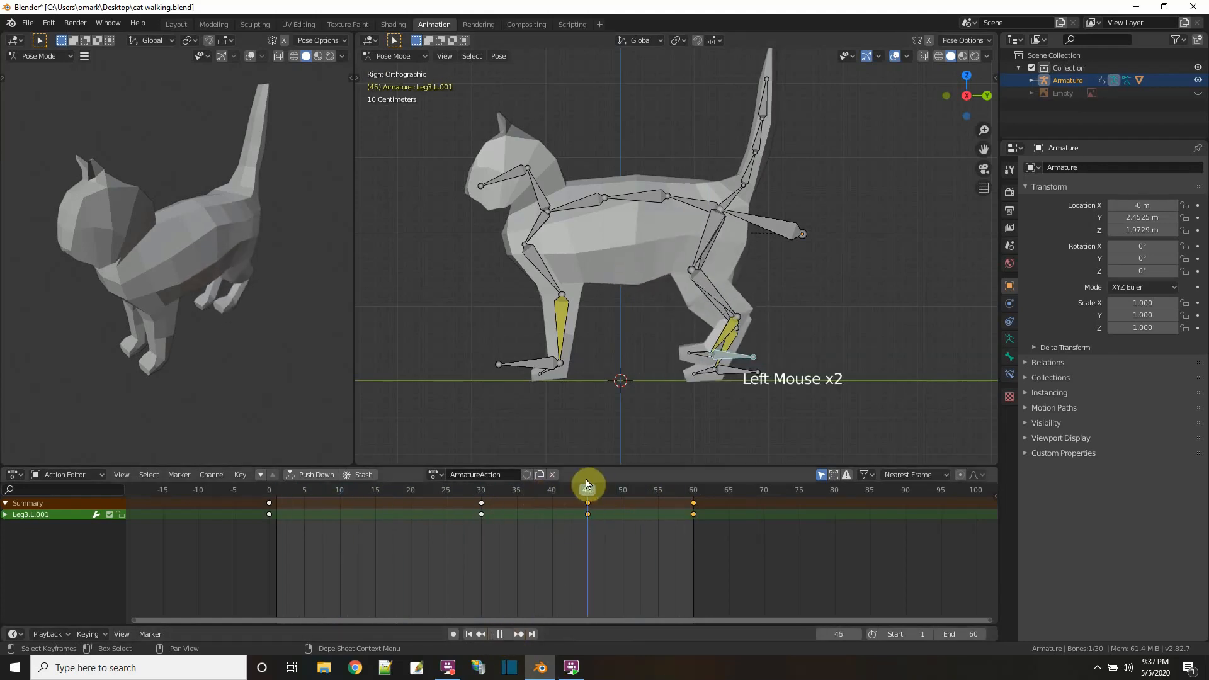
key("r")
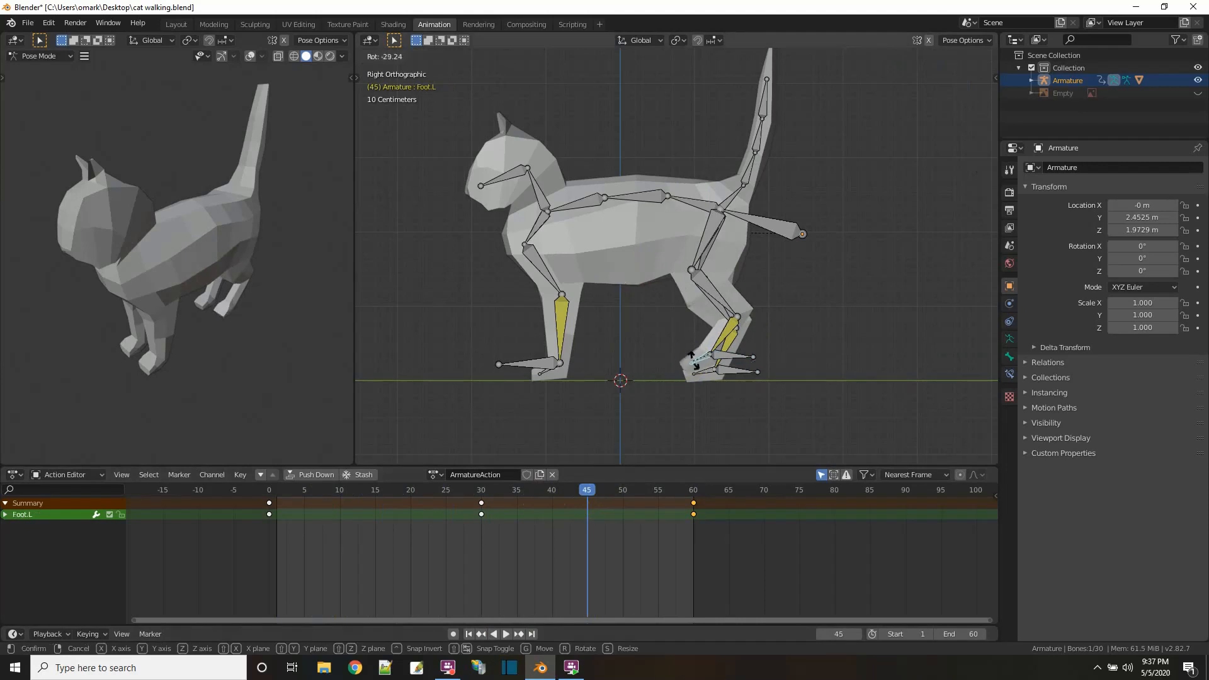
left_click(692, 400)
key("i")
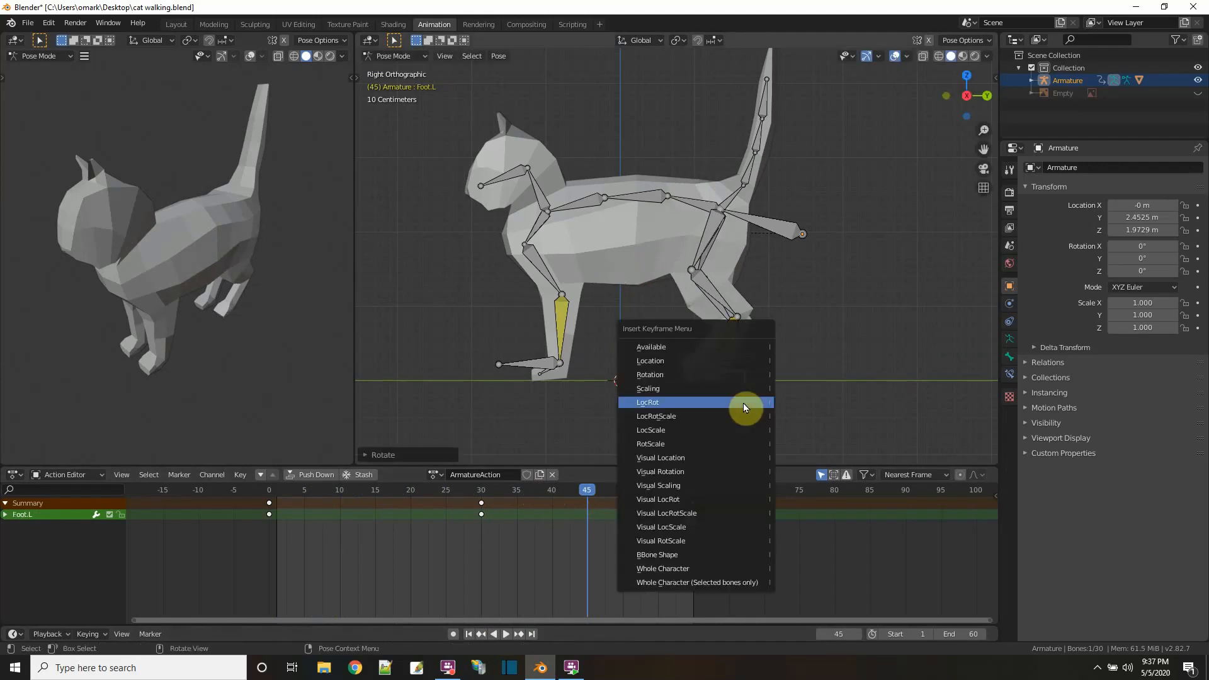
left_click(743, 404)
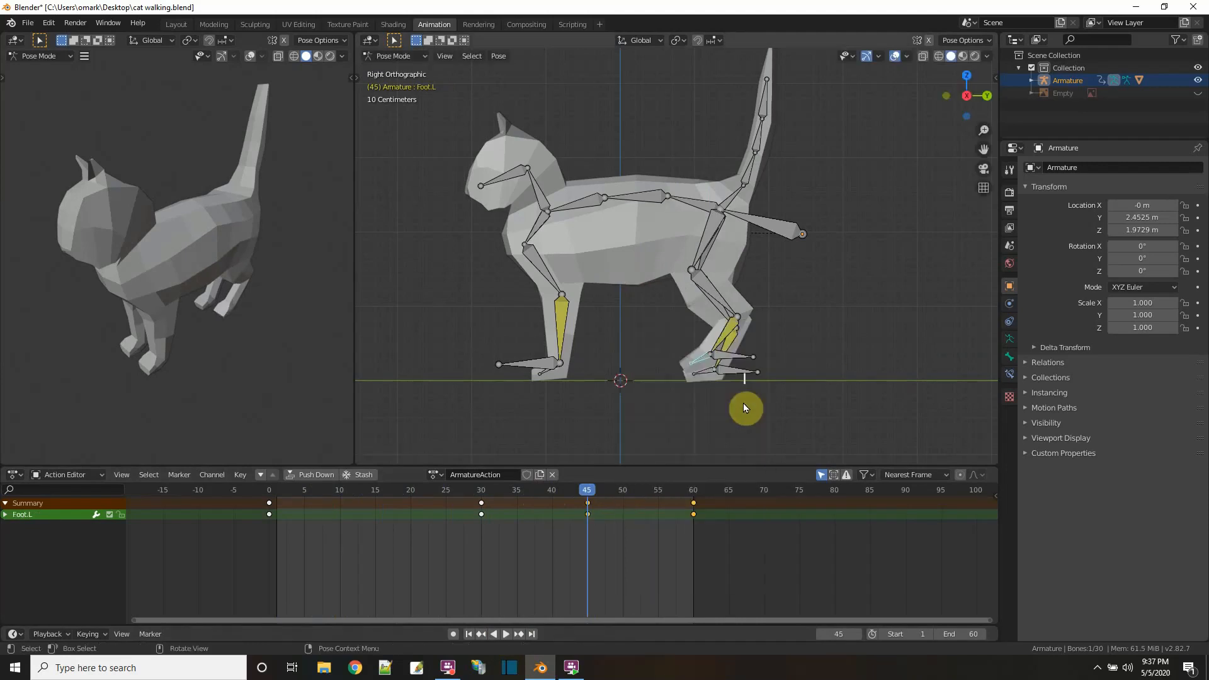
left_click(506, 633)
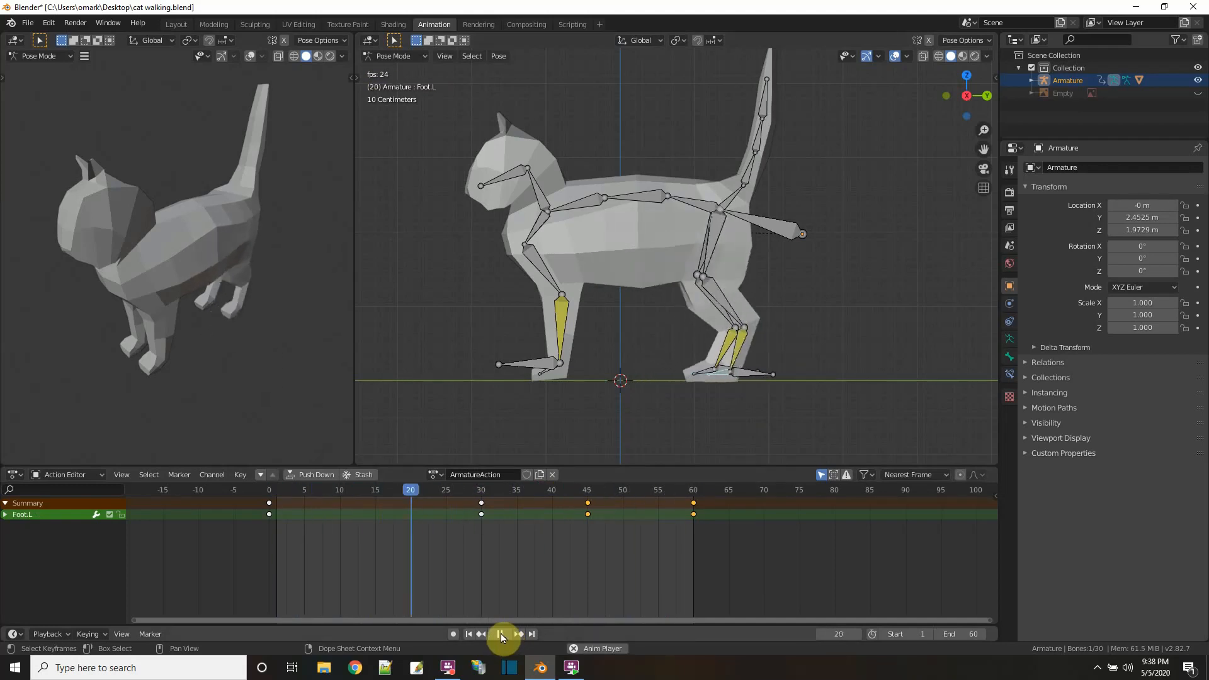
left_click(501, 634)
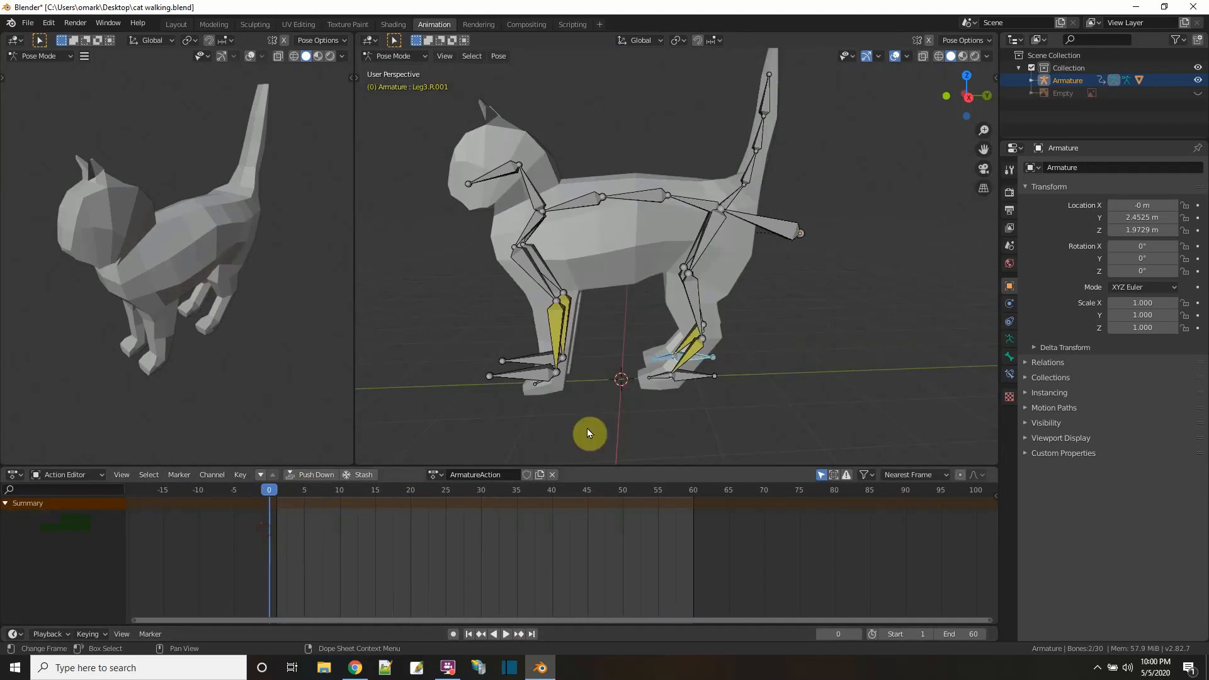
- Select the Foot.L and Leg3.L.001 bones and copy all their keyframes
left_click(662, 378)
left_click(684, 374, "shift")
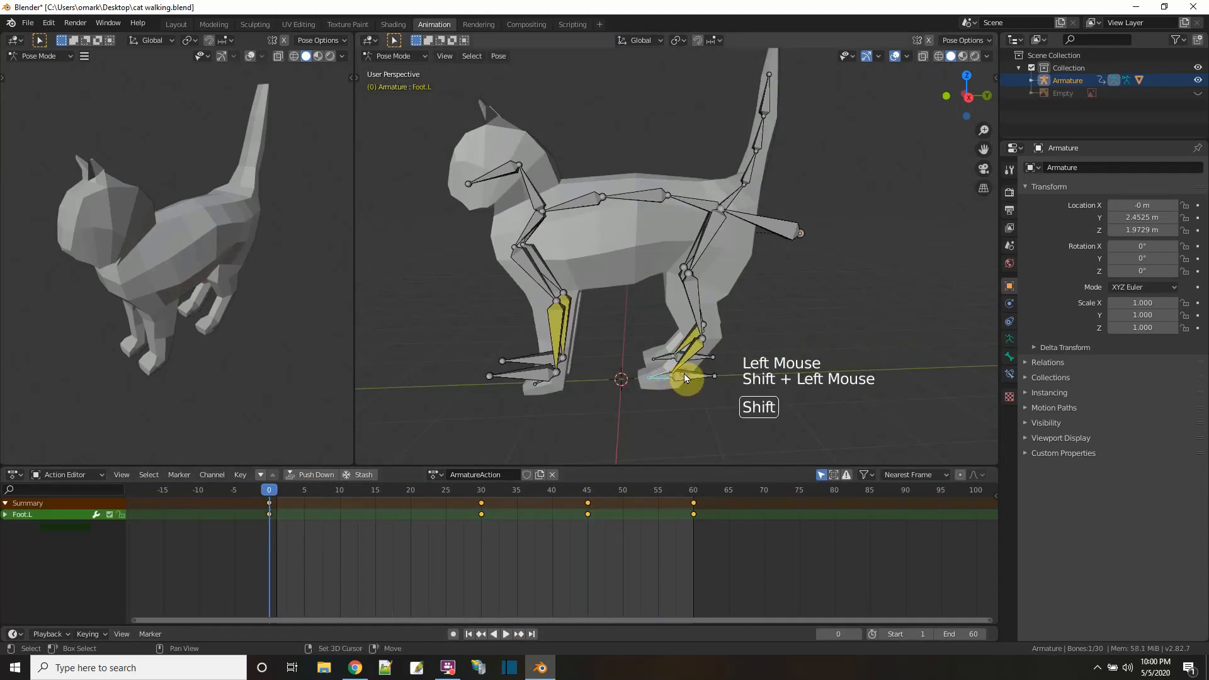
left_click_drag(725, 555, 216, 484)
right_click(270, 514)
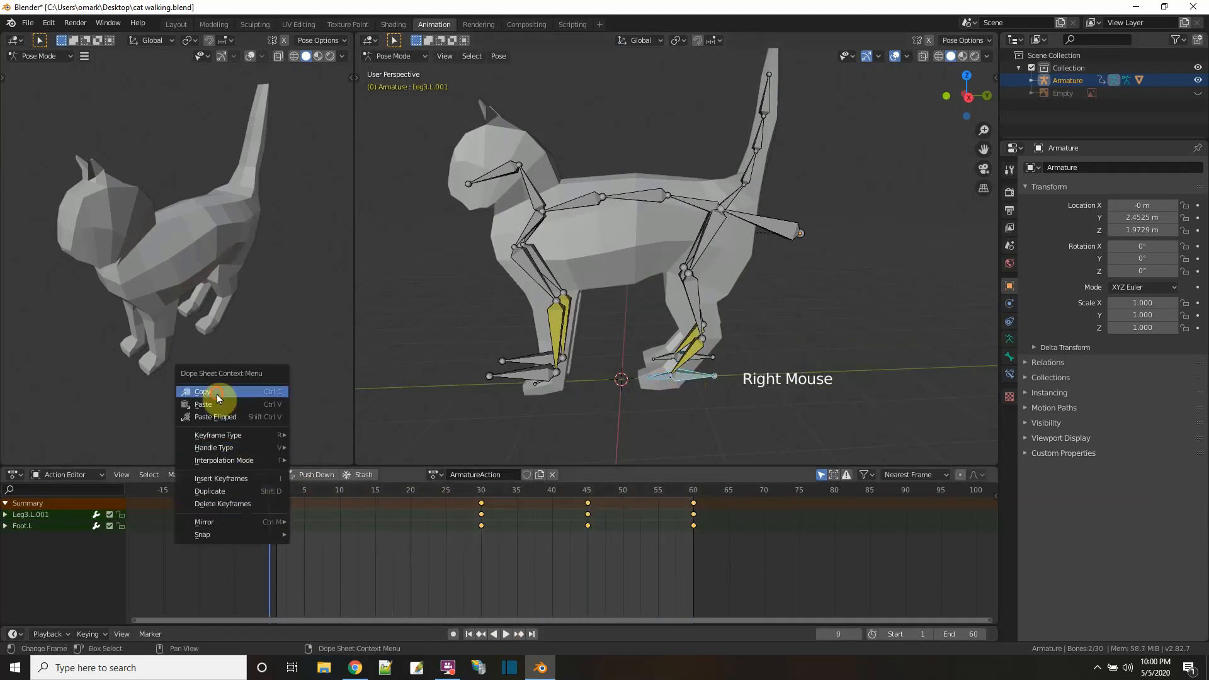
- Insert LocRot keyframes for the Foot.R and Leg3.R.001 bones at frames 0 and 60
left_click(668, 359)
left_click(703, 359, "shift")
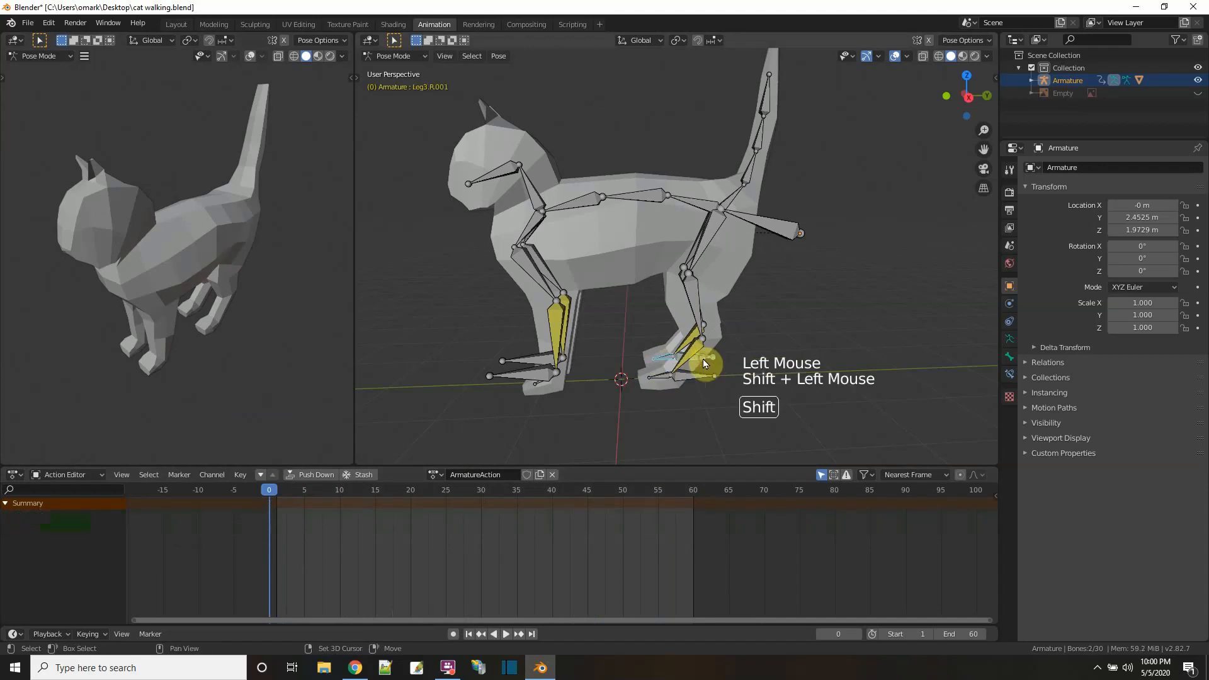
left_click(703, 359)
left_click(665, 358, "shift")
key("i")
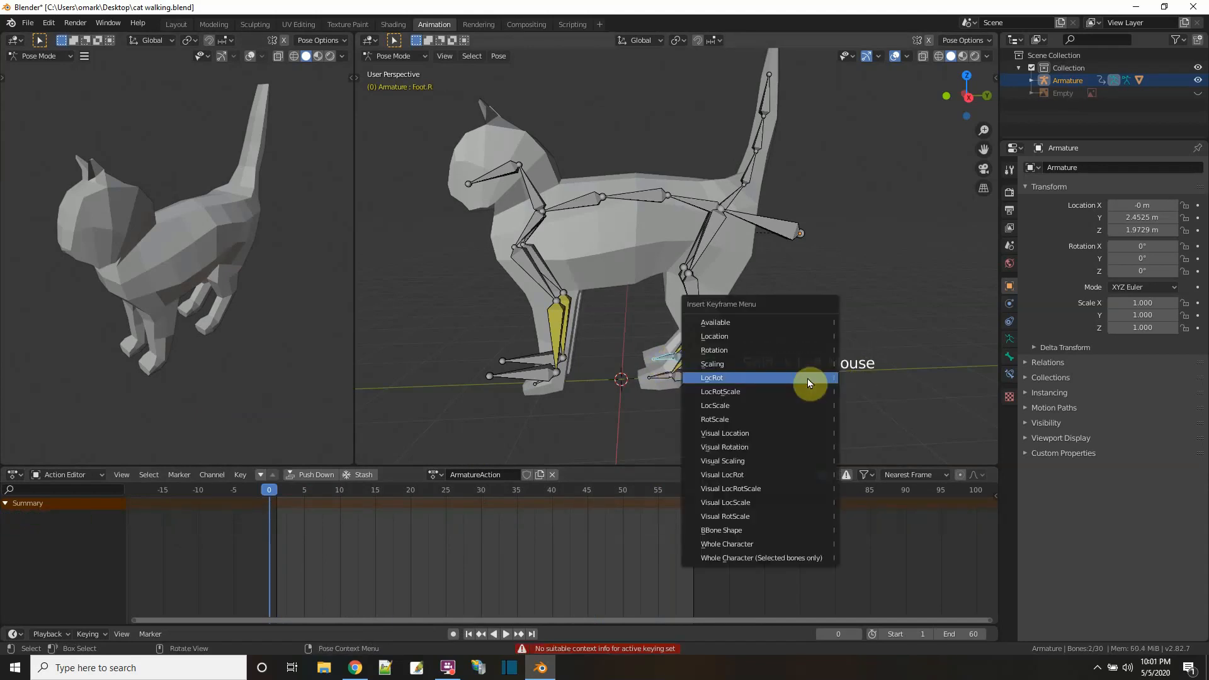
left_click(807, 379)
left_click(692, 493)
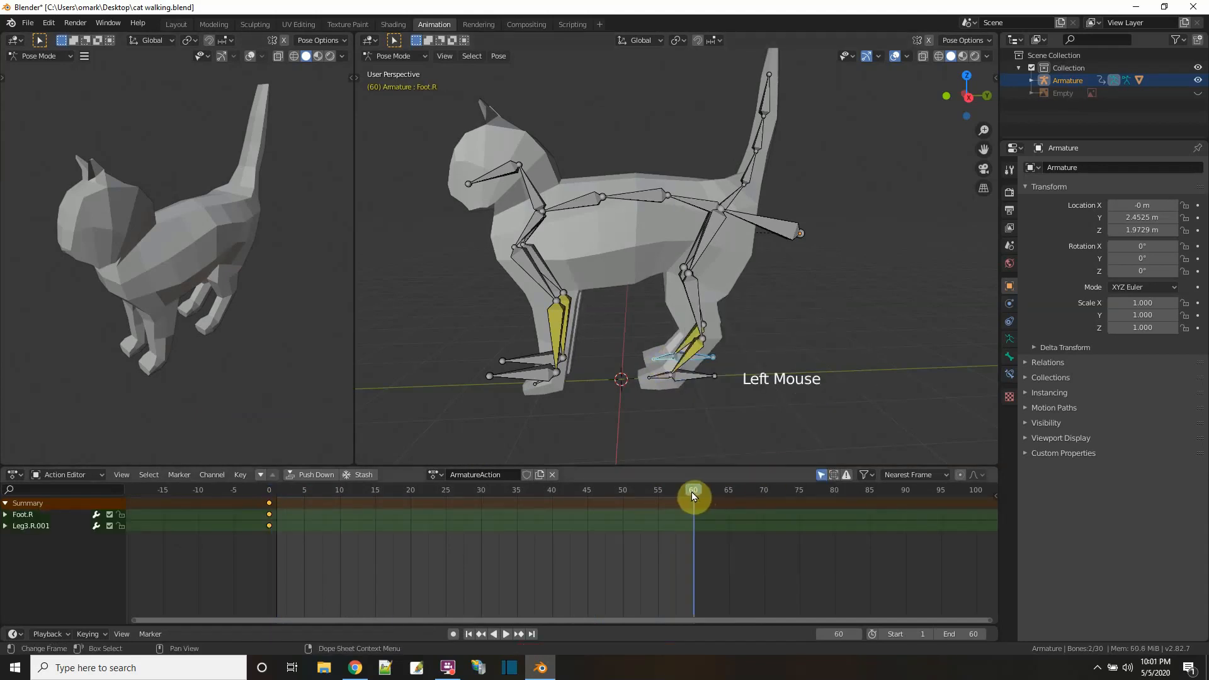
key("i")
left_click(819, 273)
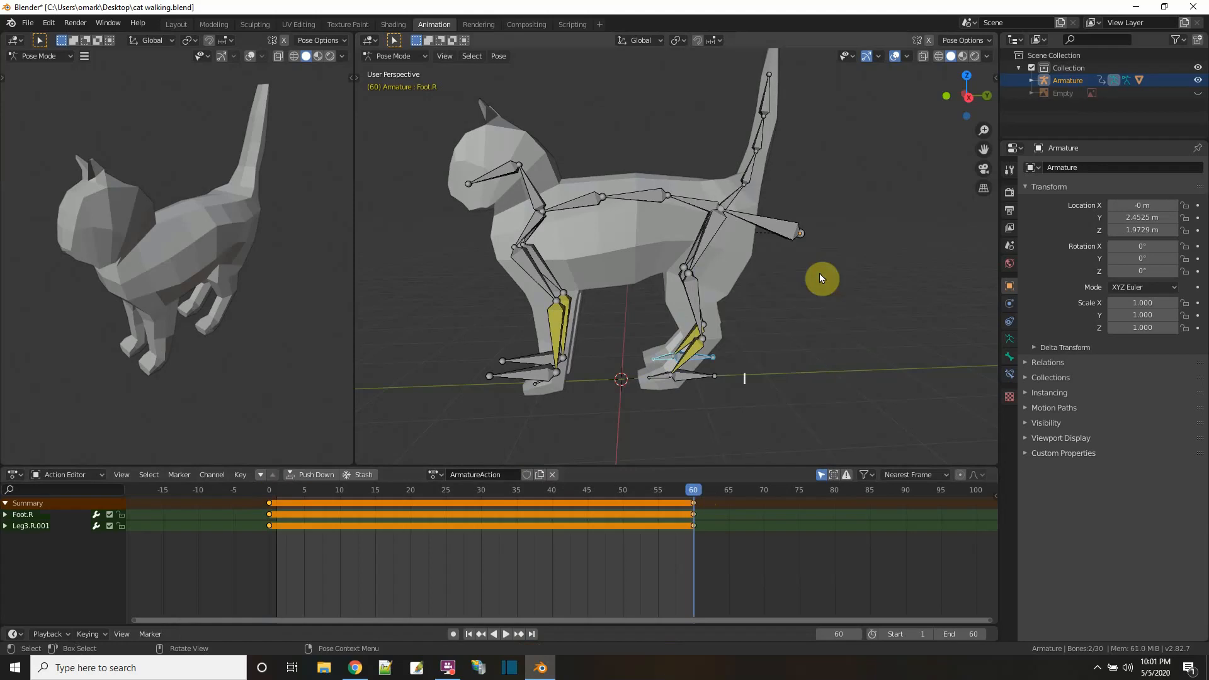
- Copy every keyframe of the left hind leg's Foot.L and Leg3.L.001 bones from frame 0 to 60
left_click(667, 379)
left_click(675, 378, "shift")
left_click_drag(727, 537, 262, 495)
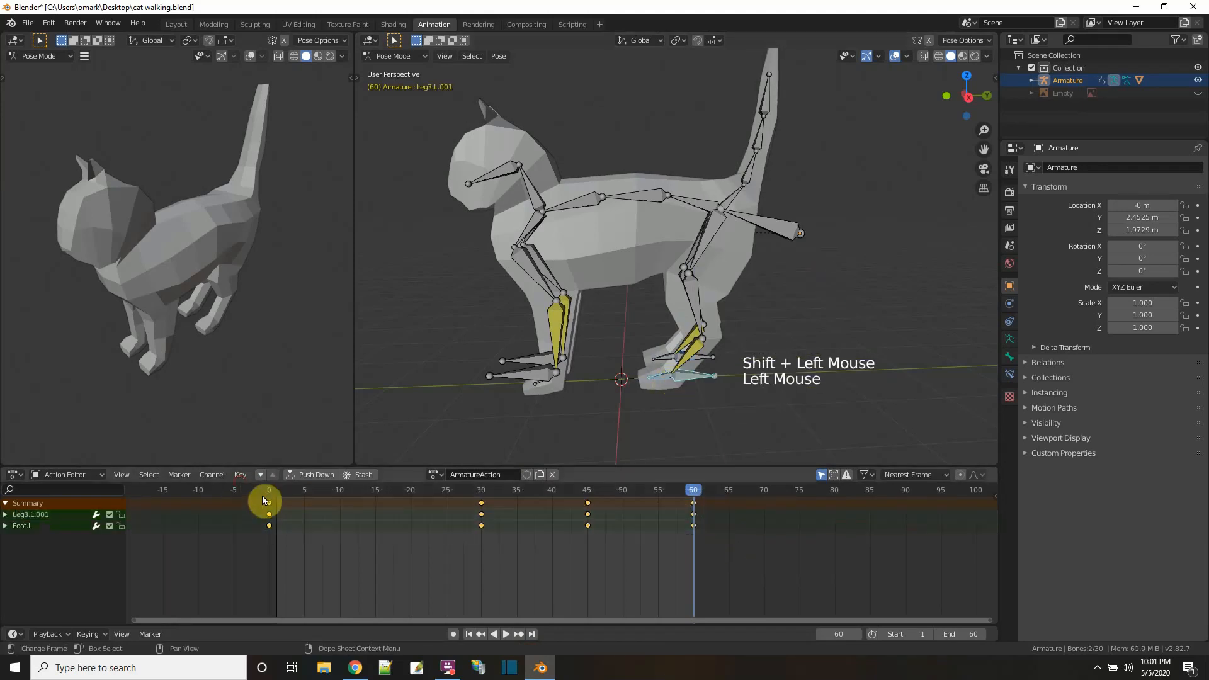
right_click(266, 503)
left_click(226, 493)
- Paste the copied left-leg keyframes onto Foot.R and Leg3.R.001 starting at frame 0, and play back both hind legs
left_click(669, 357)
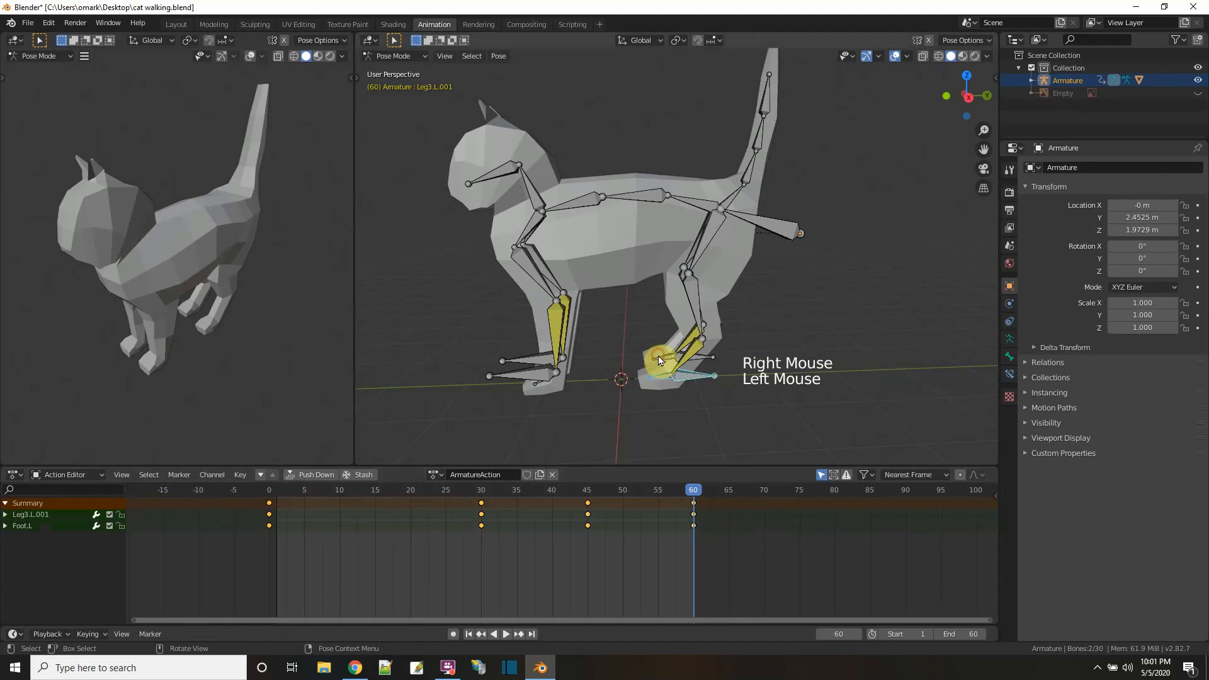
left_click(700, 360, "shift")
left_click(268, 489)
right_click(268, 489)
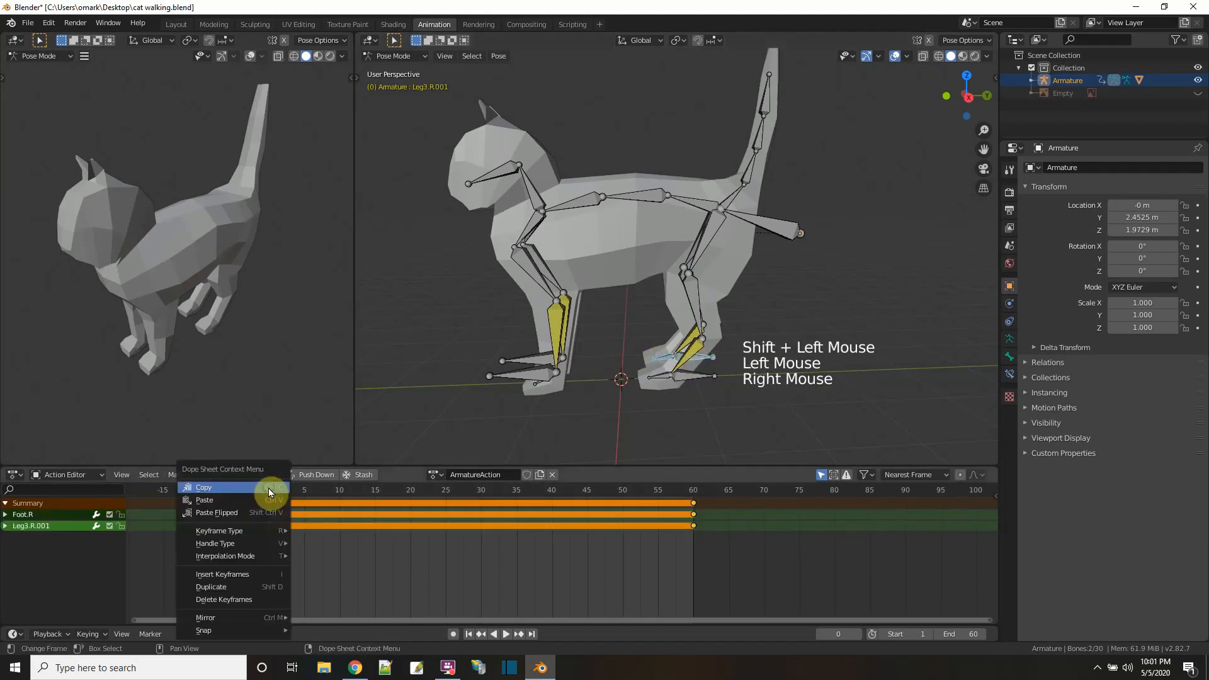
left_click(234, 501)
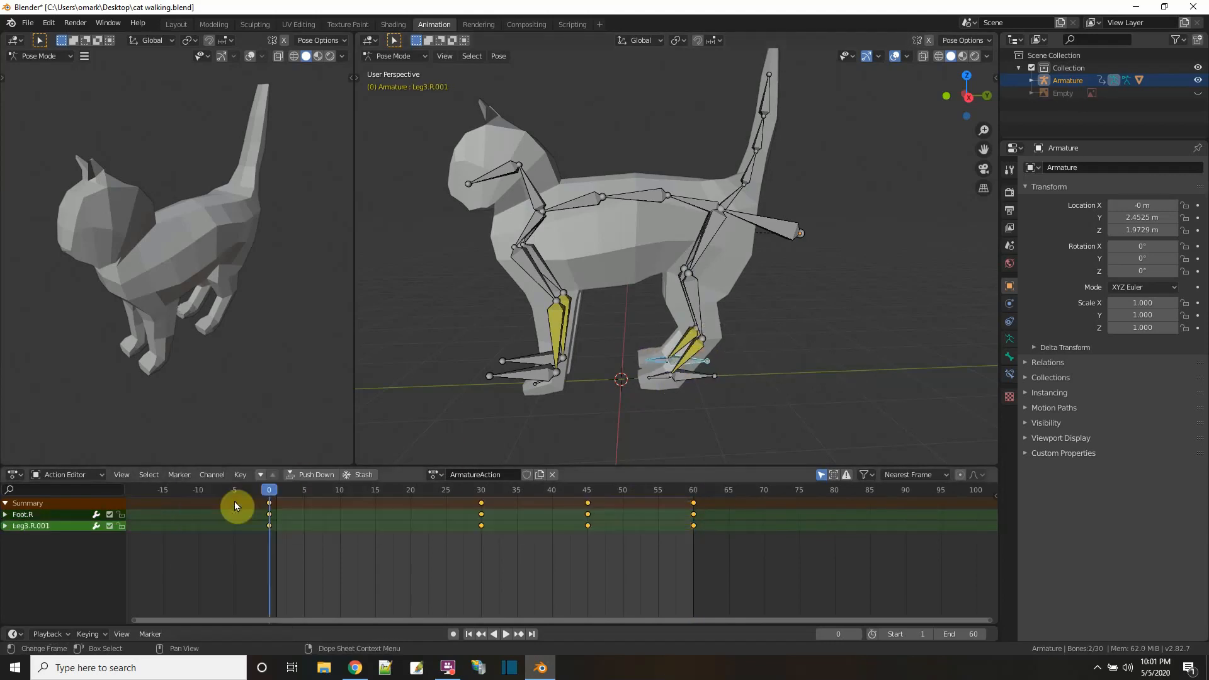
left_click(505, 634)
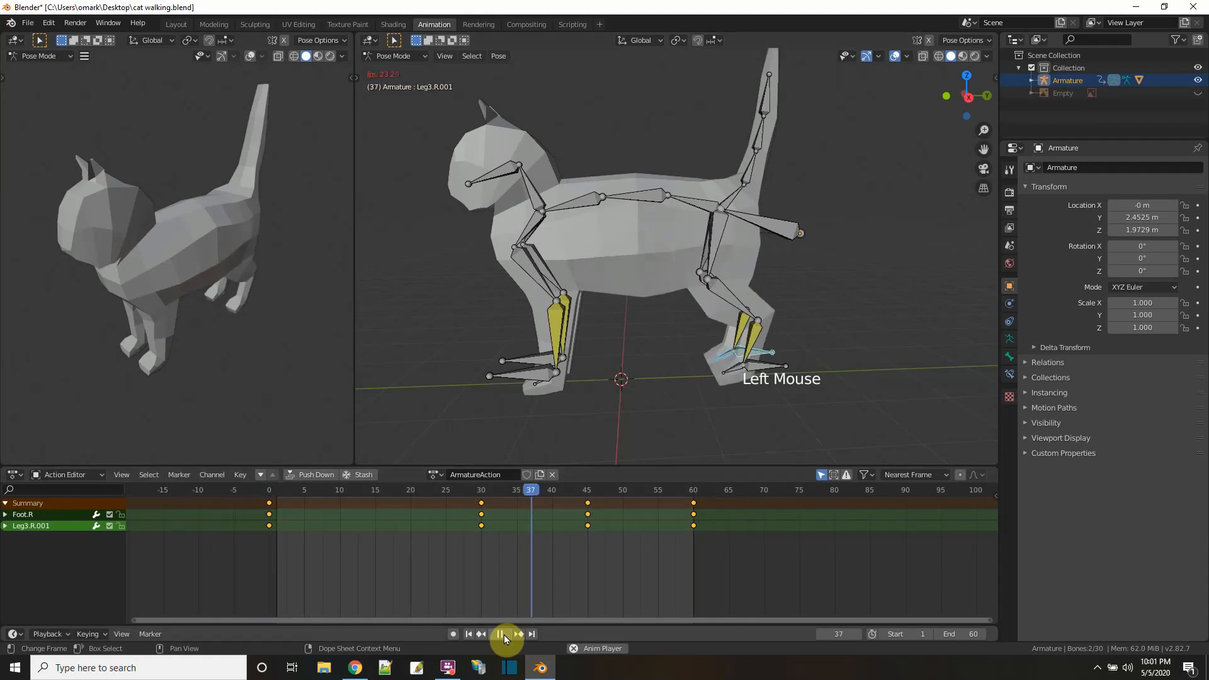
left_click(501, 635)
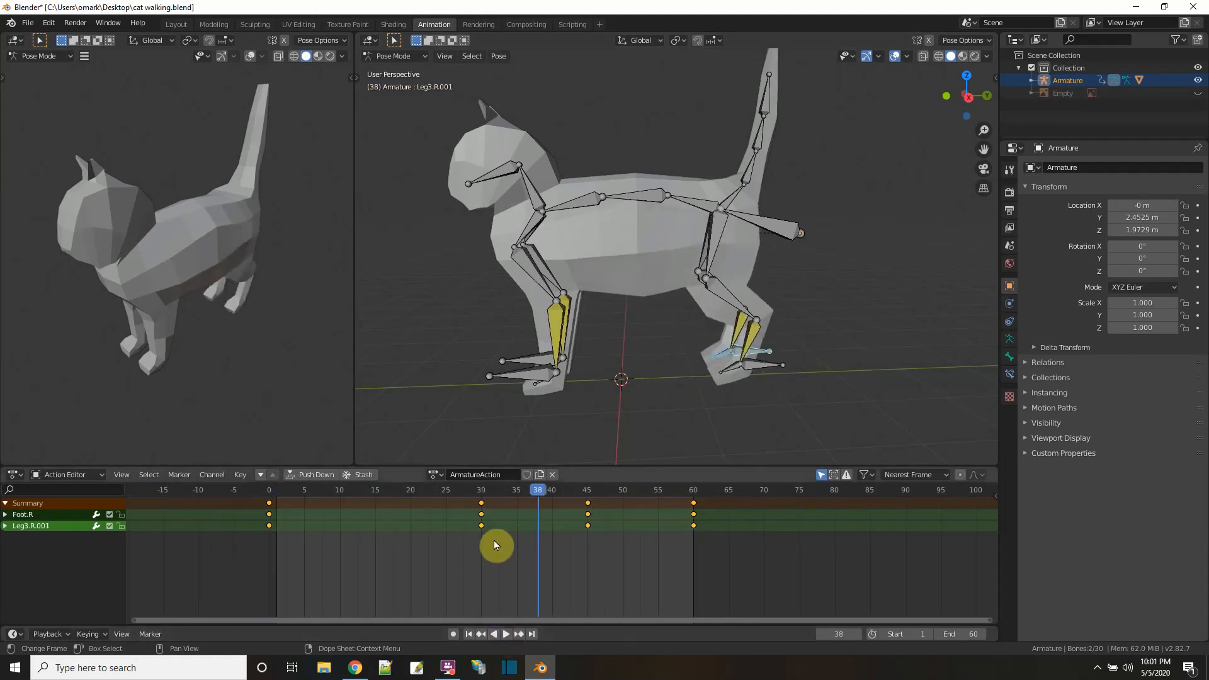
- Scrub through the timeline with the right leg bones and then Foot.L selected to compare both hind legs' motion and keyframes
mouse_move(253, 489)
left_mouse_down()
mouse_move(243, 490)
mouse_move(477, 539)
mouse_move(449, 545)
left_mouse_up()
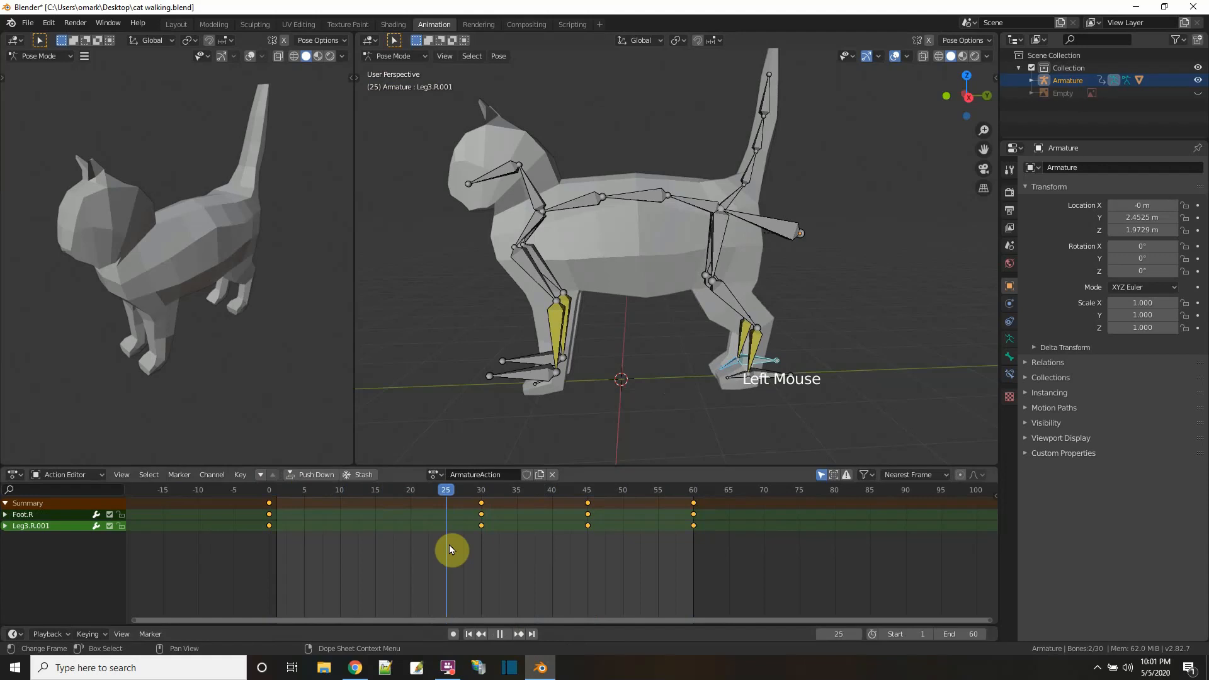
left_click_drag(756, 565, 280, 478)
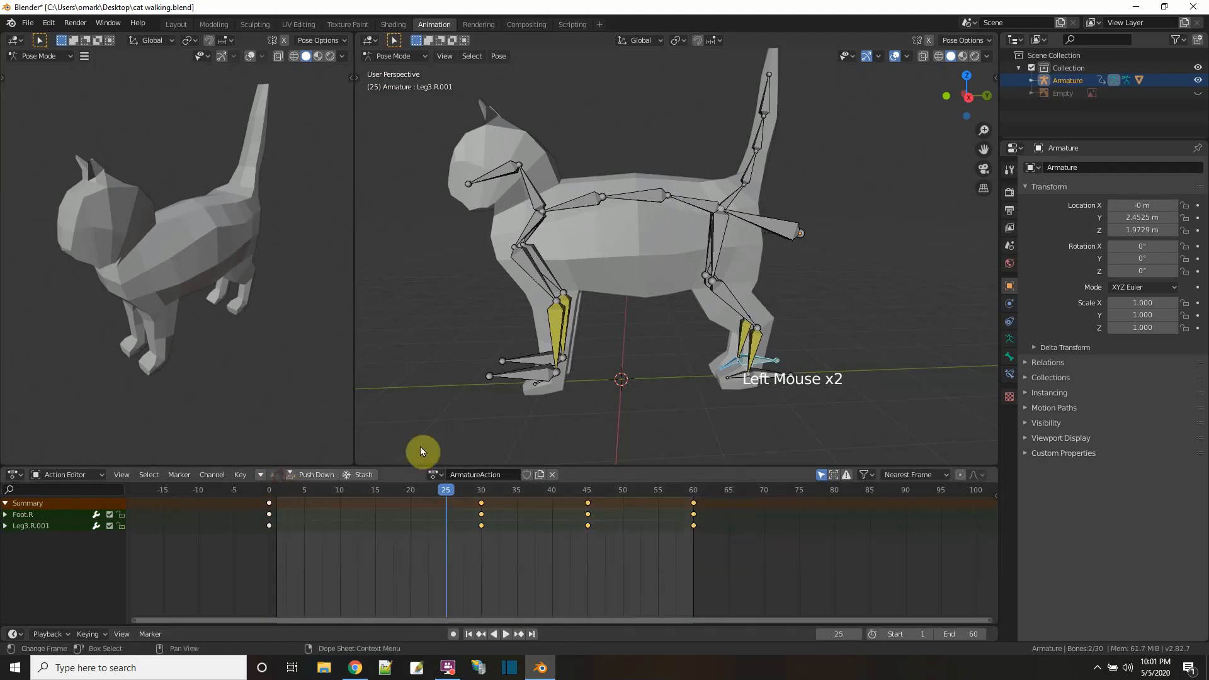
left_click(729, 364)
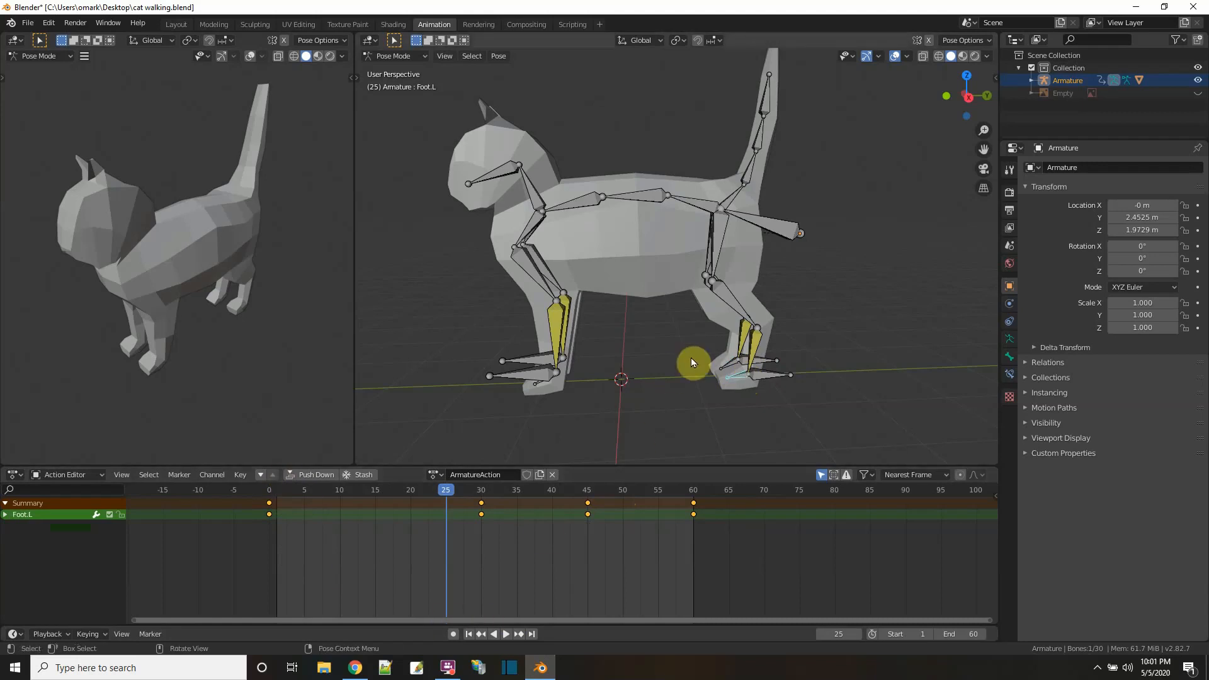
left_click_drag(246, 492, 373, 529)
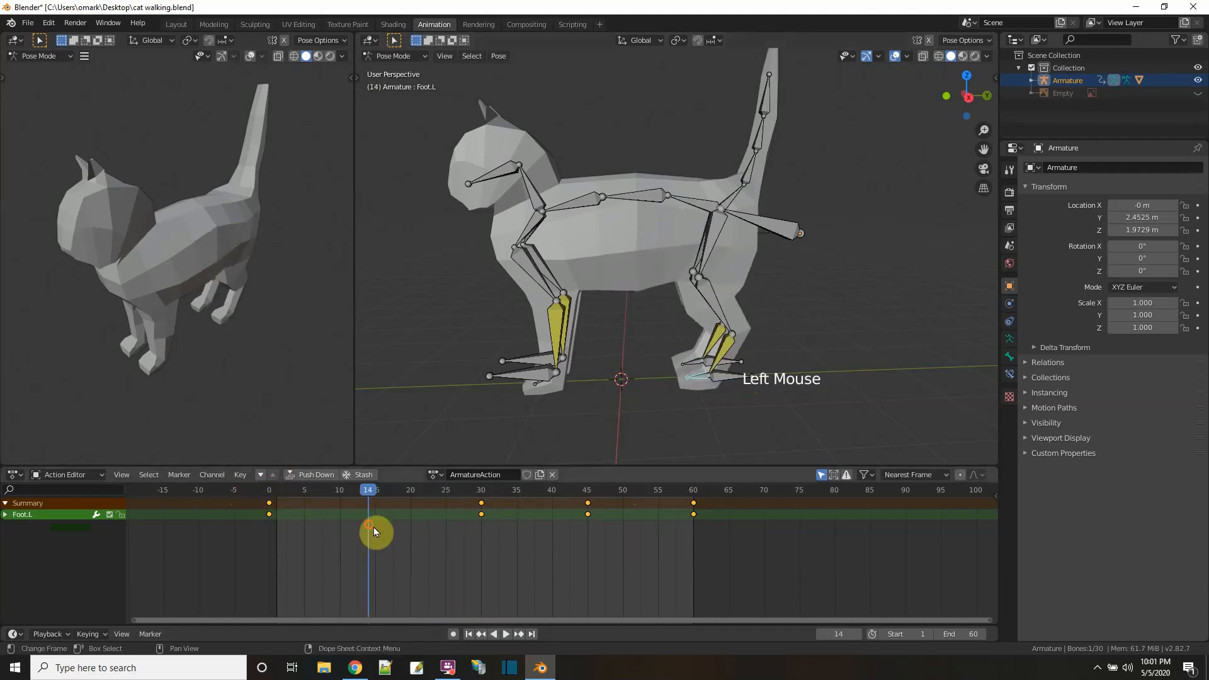
- Copy all of Foot.L's keyframes, paste them onto Foot.R starting at frame 0, and play back the result
left_click_drag(691, 526, 227, 489)
left_click_drag(742, 540, 264, 496)
right_click(478, 504)
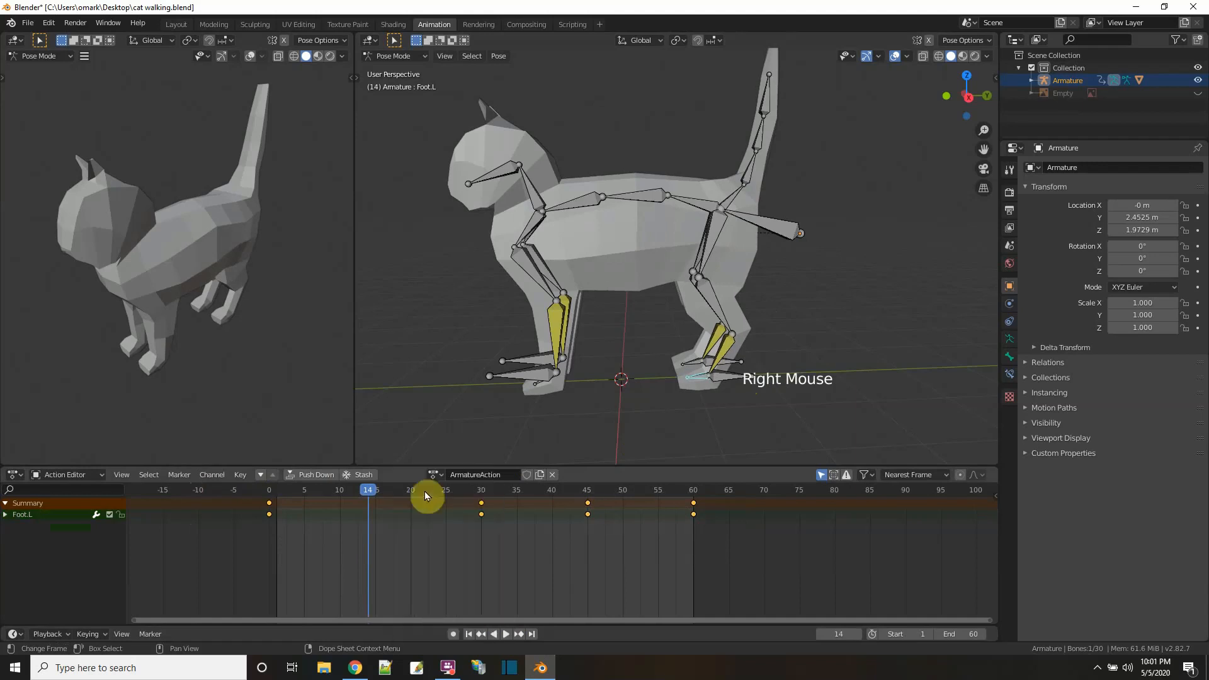
left_click(691, 368)
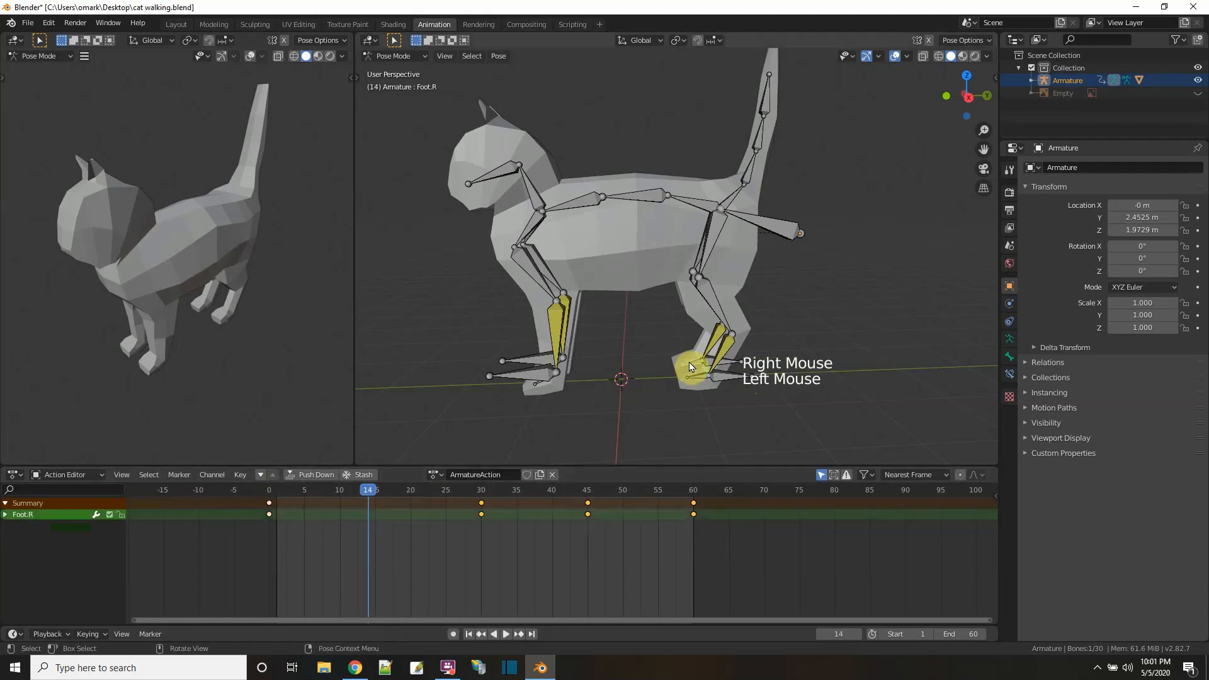
left_click(270, 493)
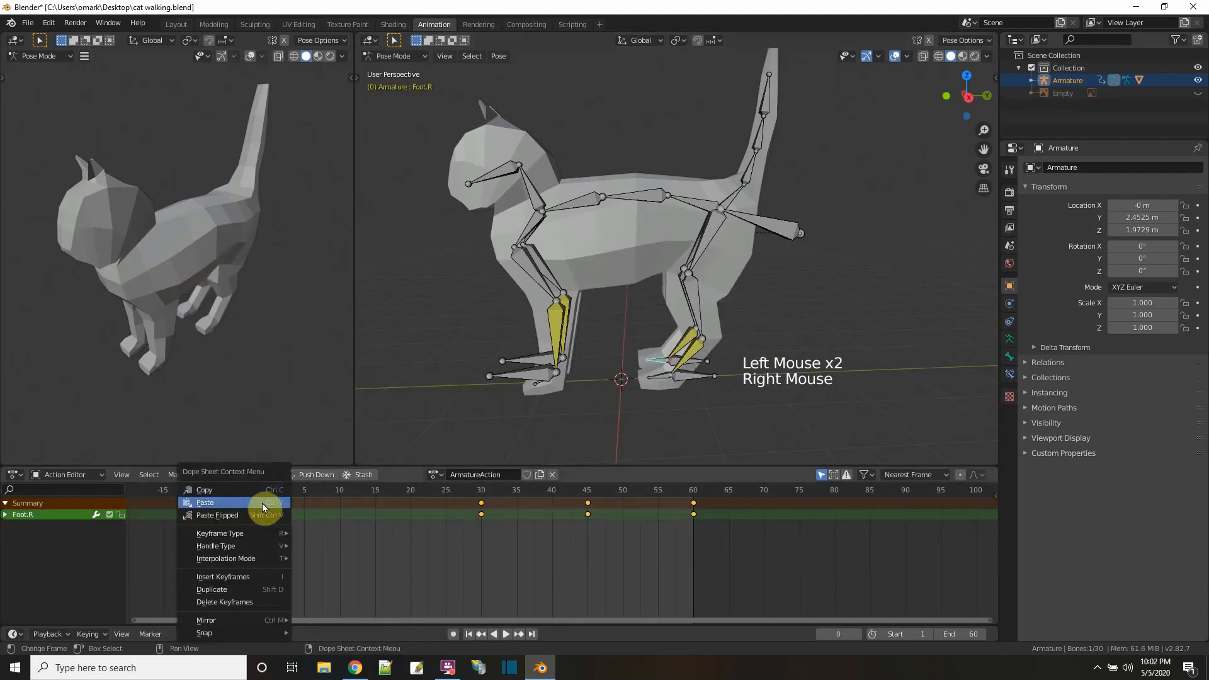
left_click(262, 504)
left_click(507, 634)
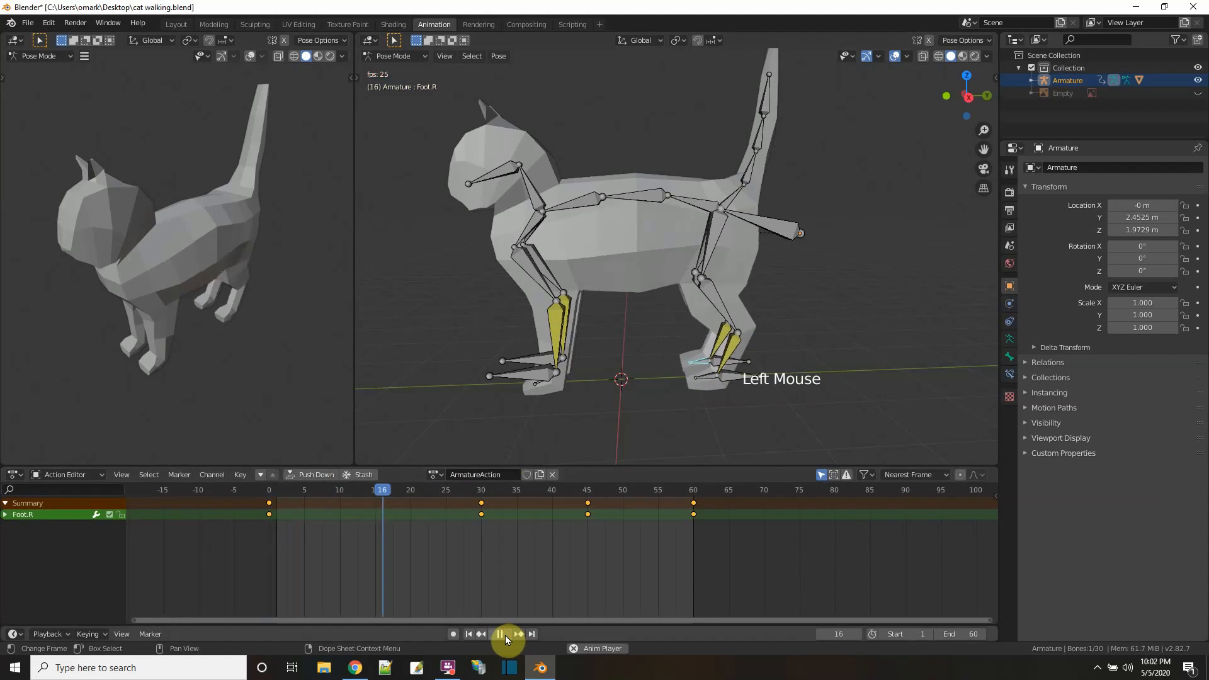
left_click(505, 636)
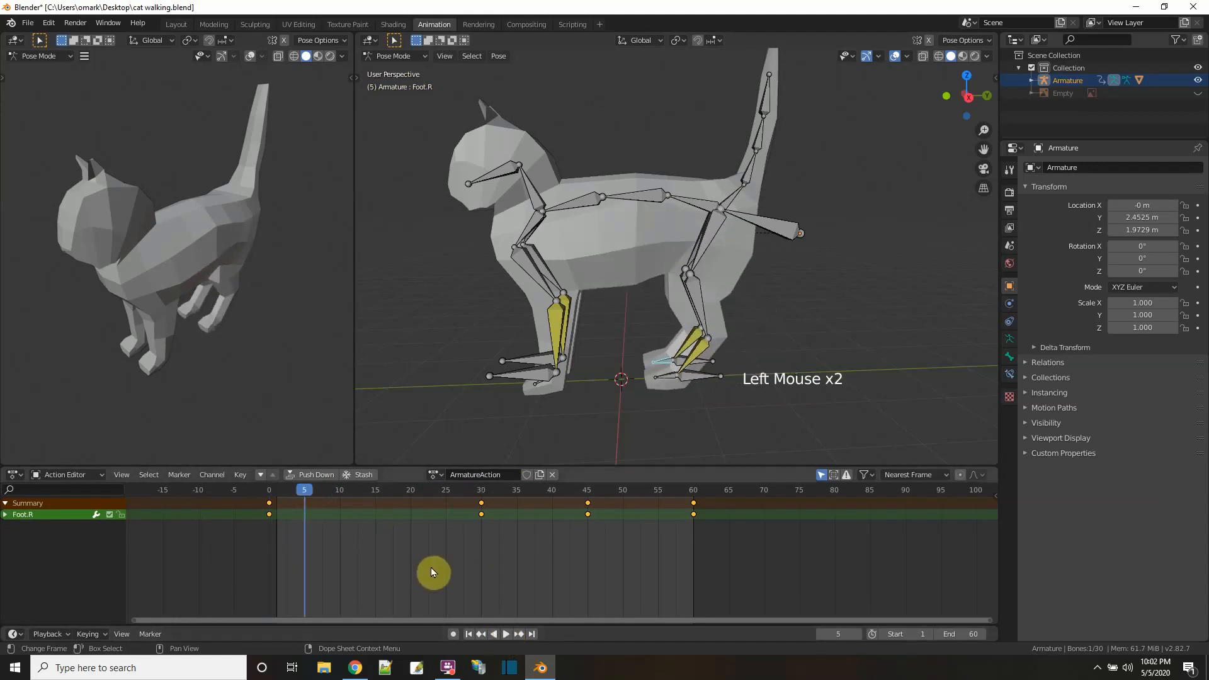
- Play back both hind legs with Foot.R and Leg3.R.001 selected, and scrub to frame 90 to check the right leg's keyframe timing
left_click(508, 633)
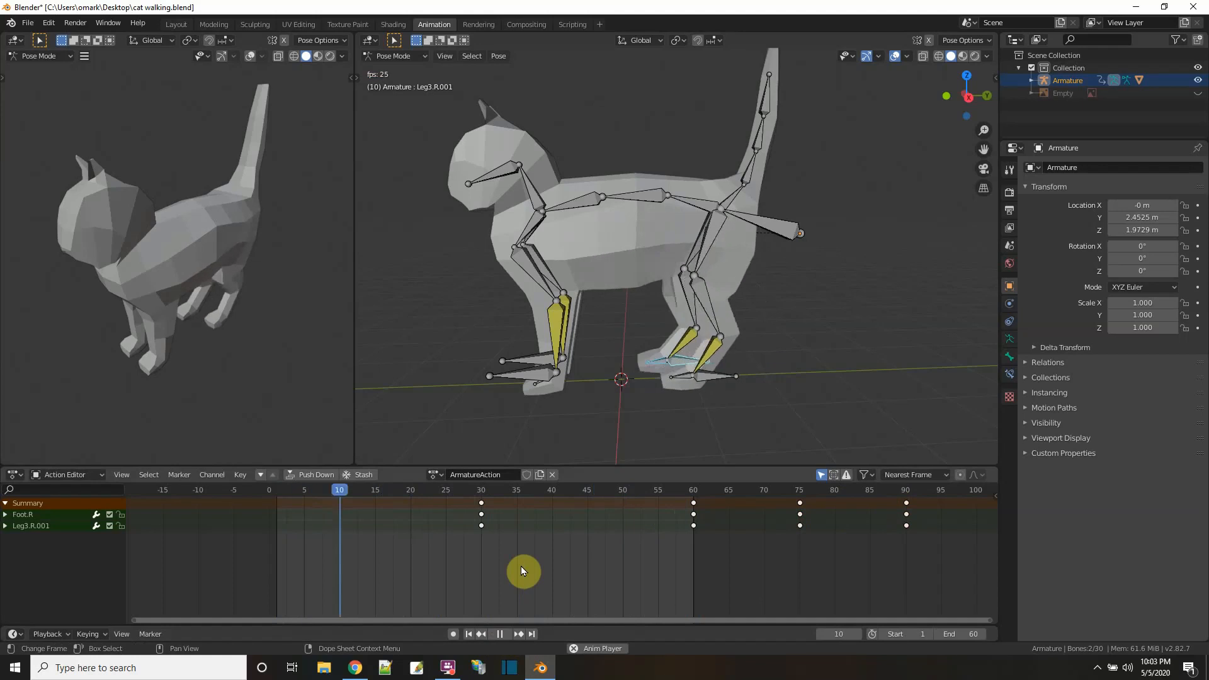
left_click(500, 634)
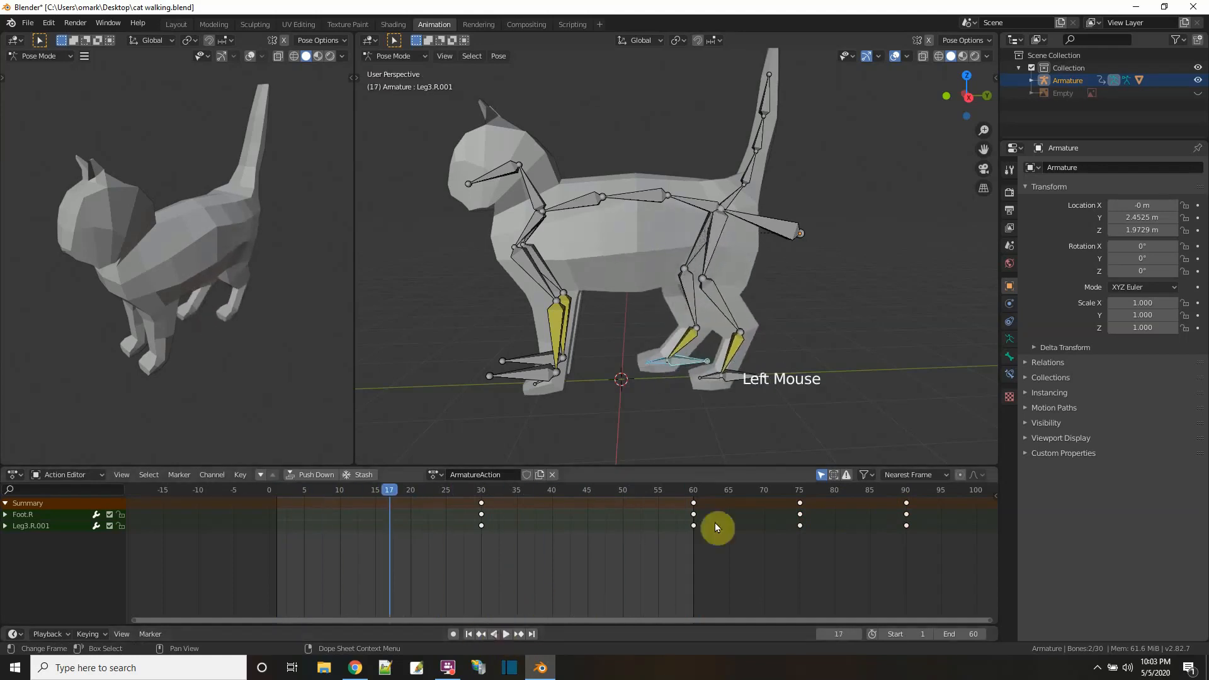
left_click(695, 503)
left_click_drag(391, 489, 905, 447)
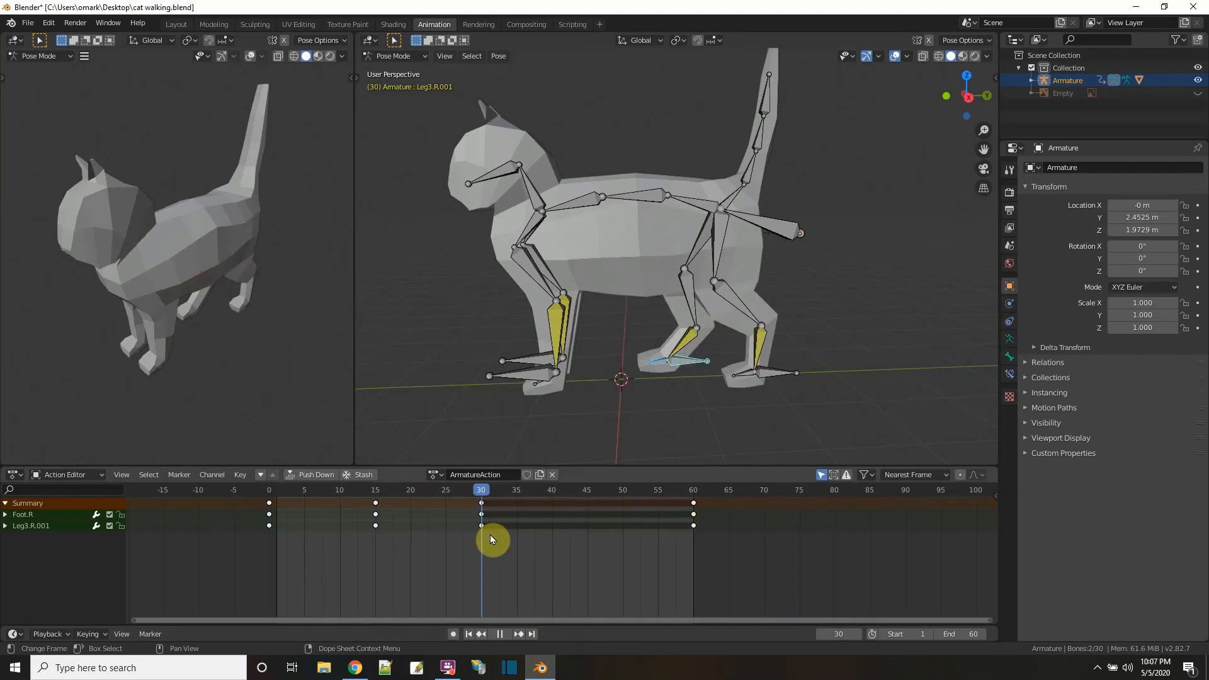
- Copy the frame 0 keyframes of Foot.R and Leg3.R.001 to frame 60 and play back the hind legs' walk
left_click_drag(490, 535, 539, 531)
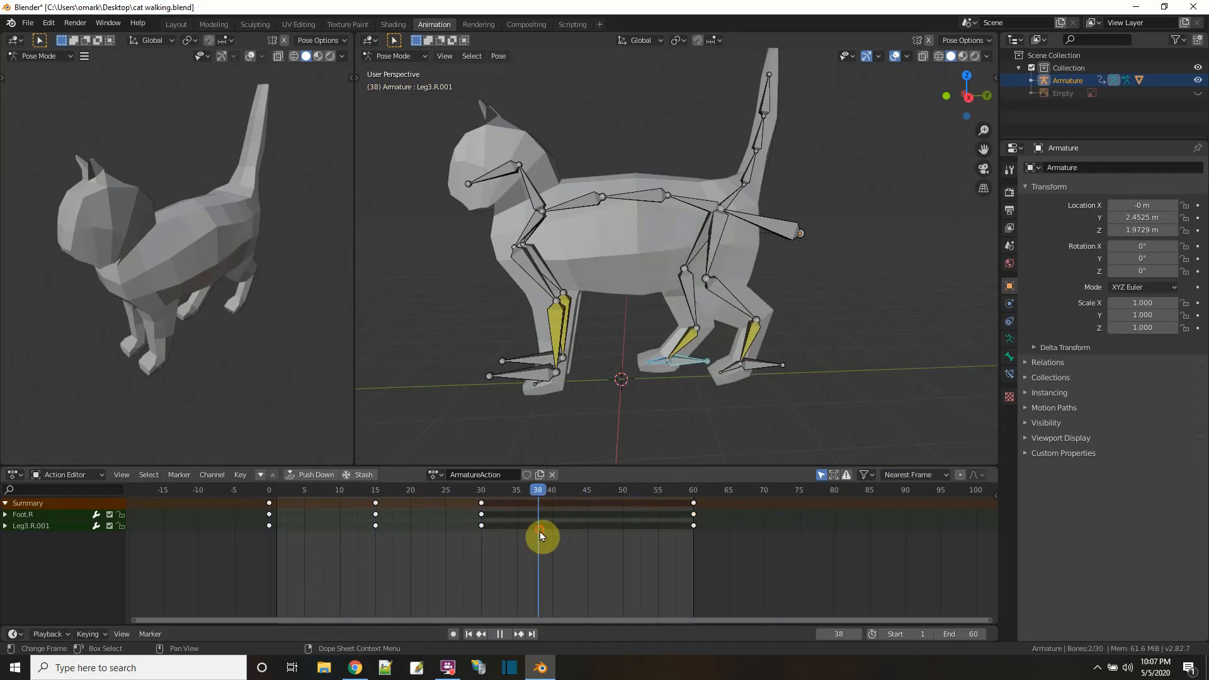
key("b")
left_click_drag(299, 563, 269, 505)
right_click(270, 504)
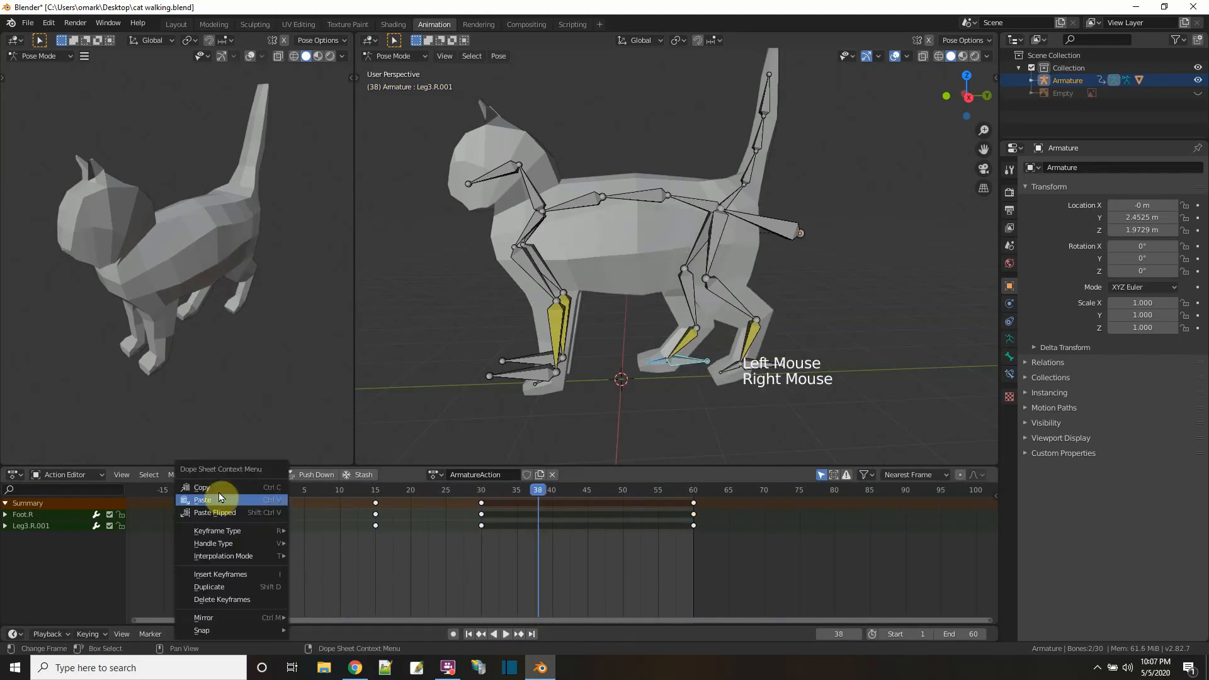
left_click(695, 490)
right_click(687, 491)
left_click(658, 503)
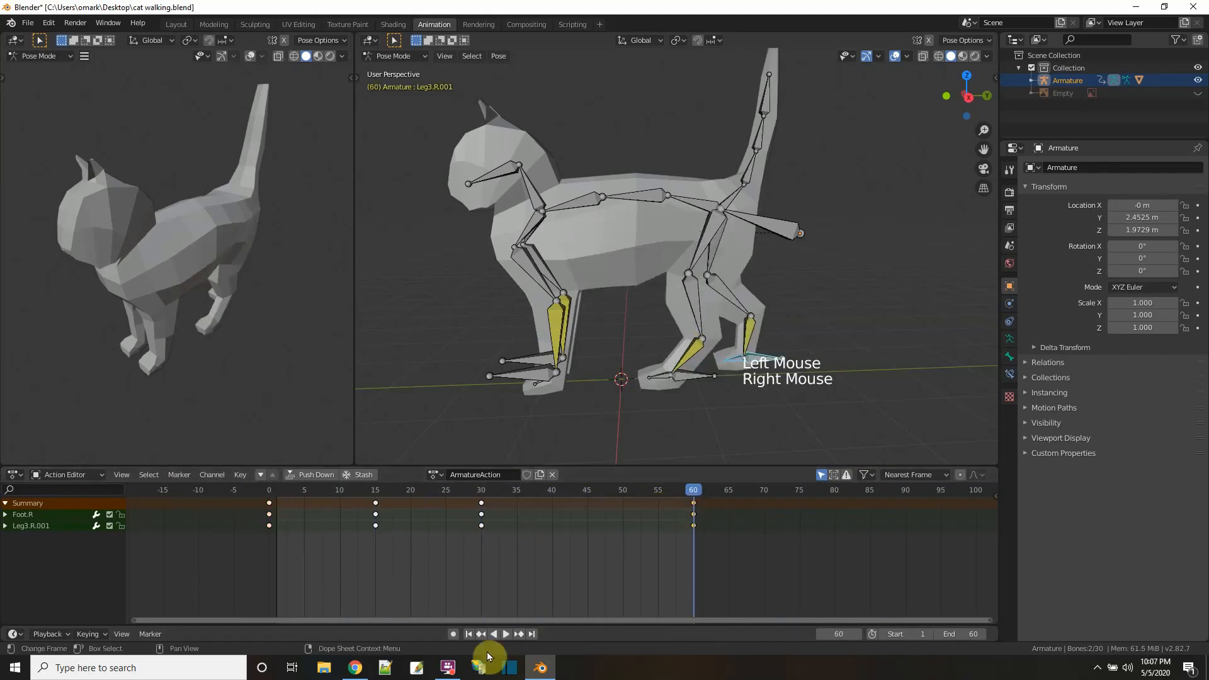
left_click(506, 633)
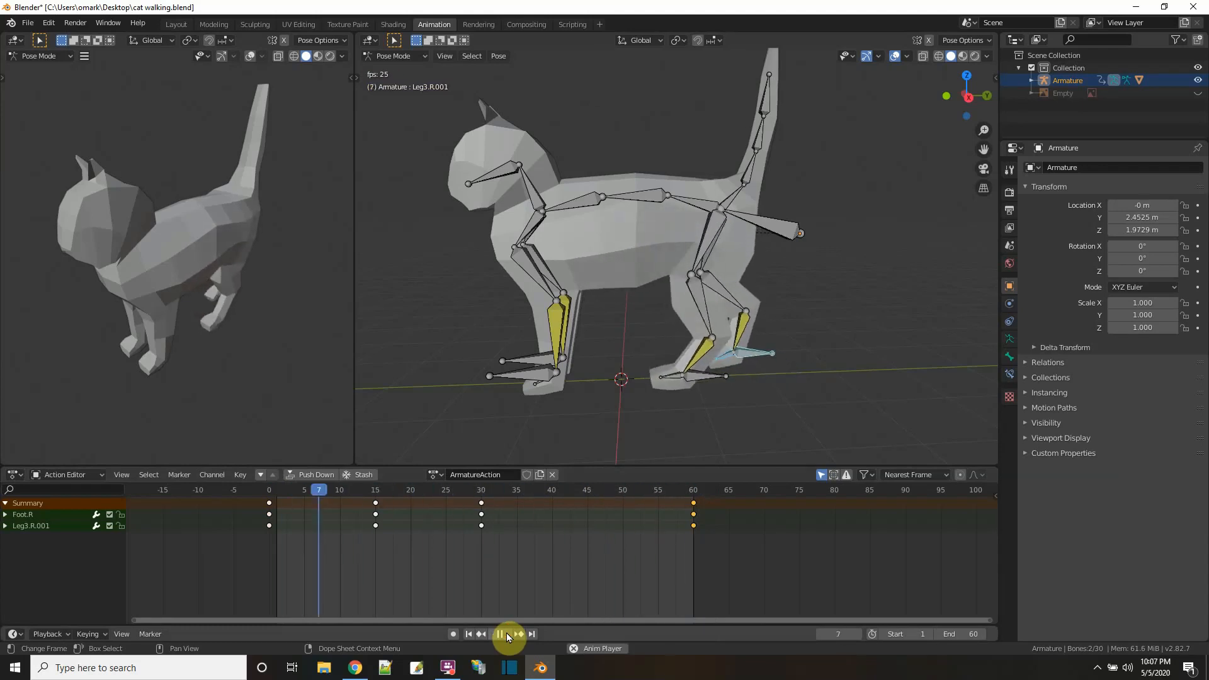
left_click(506, 633)
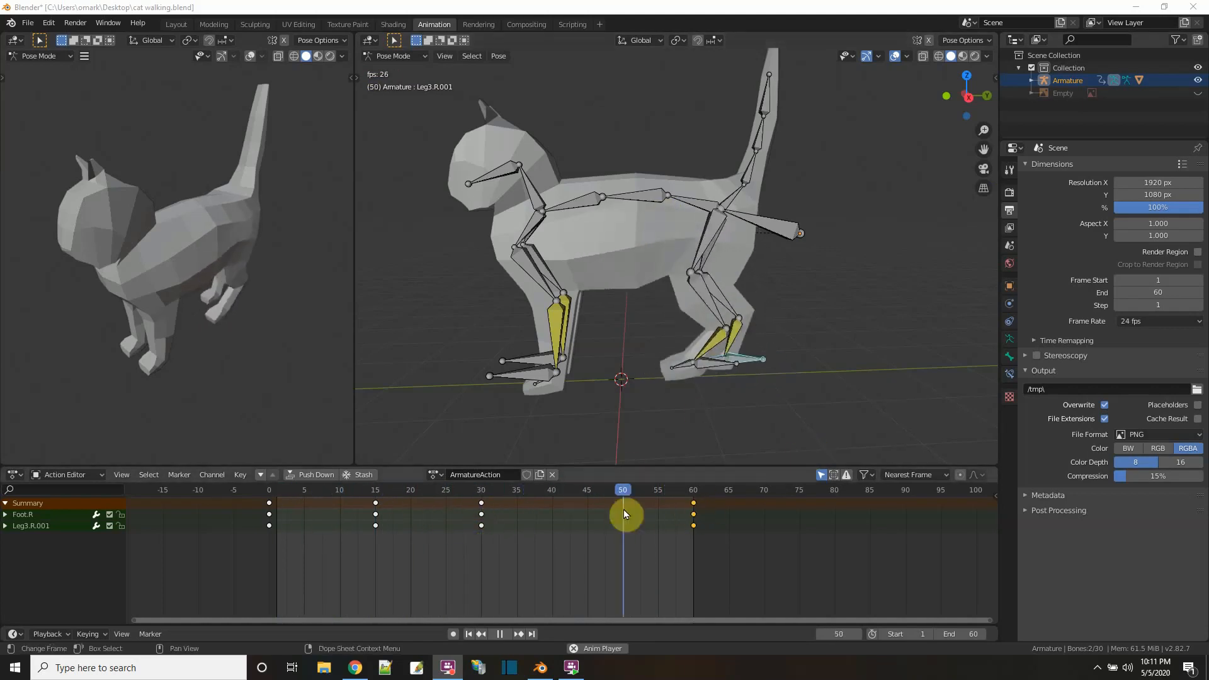
- Try the walk playback at a 60 fps frame rate, return the rate to 24 fps, and stop playback
left_click(1011, 211)
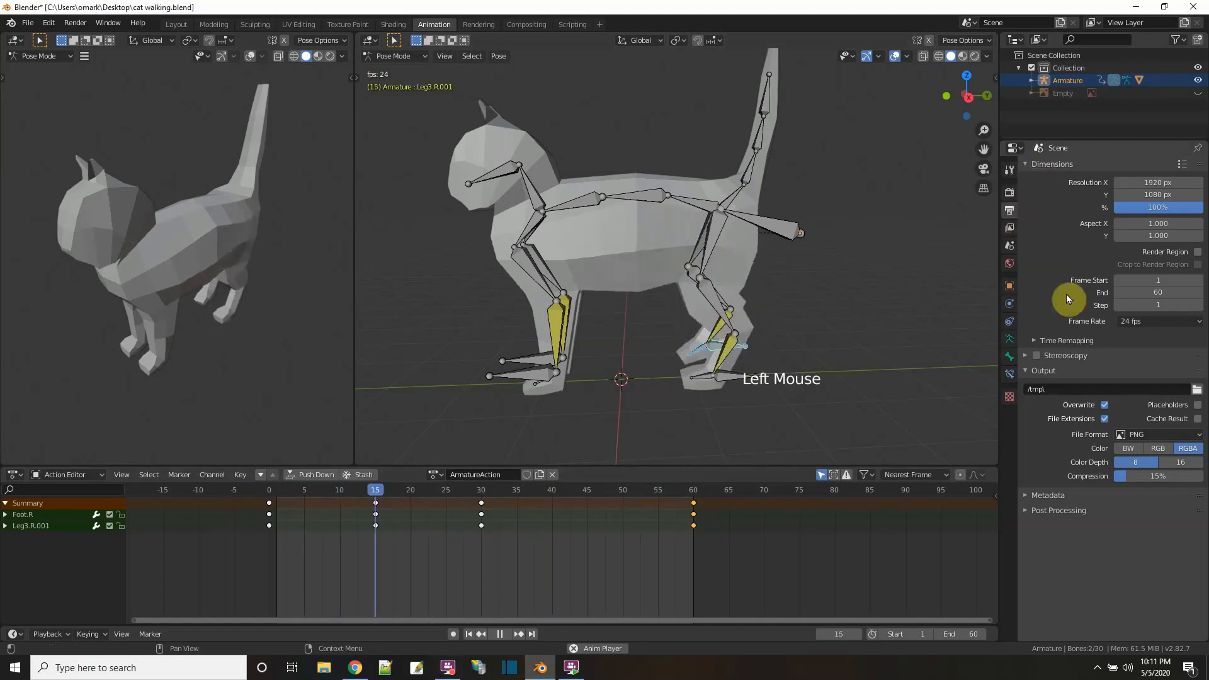
left_click(1199, 321)
left_click(1173, 423)
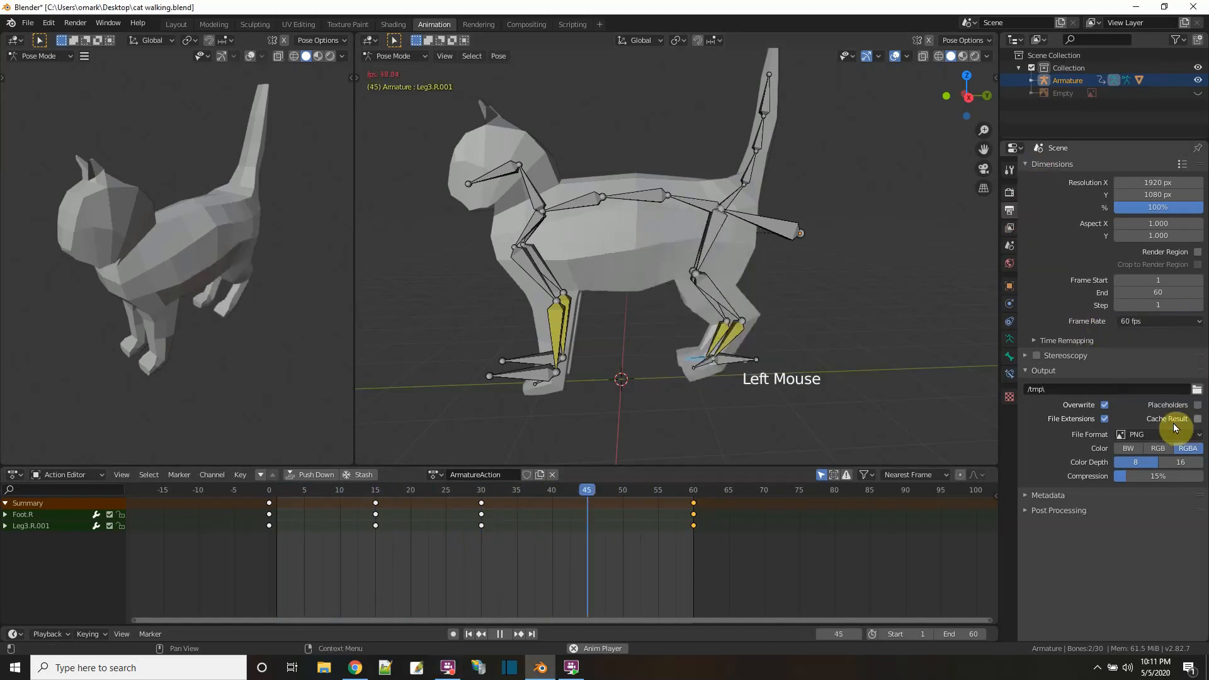
left_click(1166, 321)
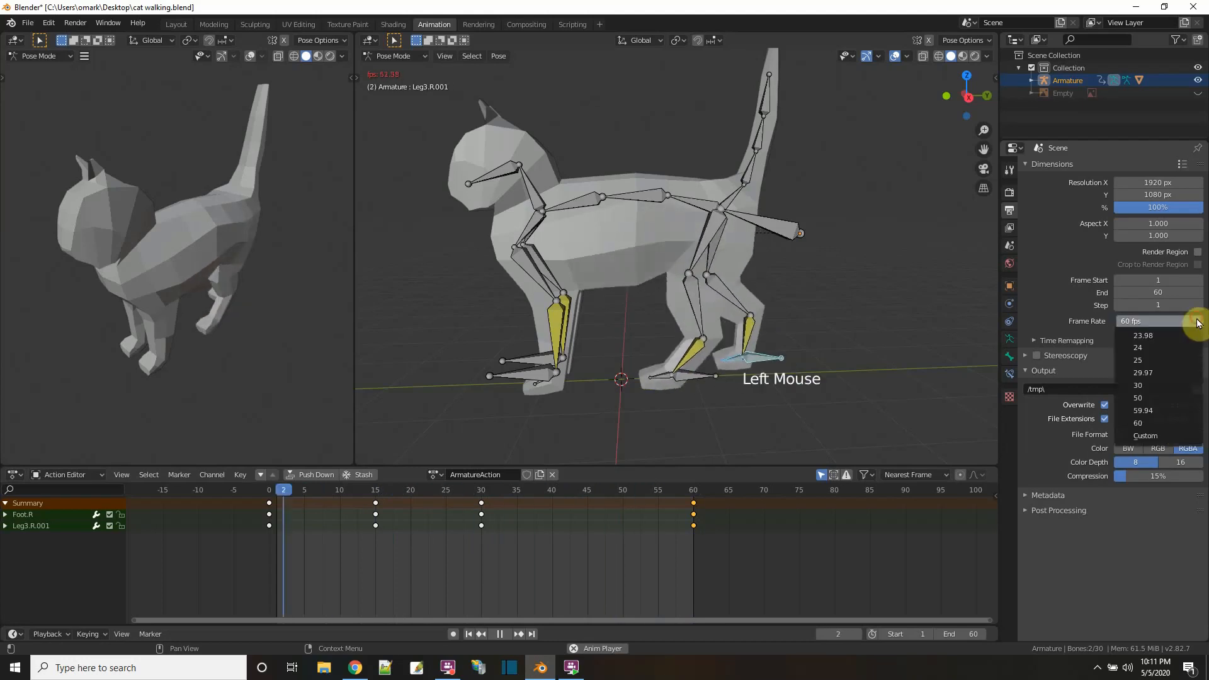
left_click(1173, 345)
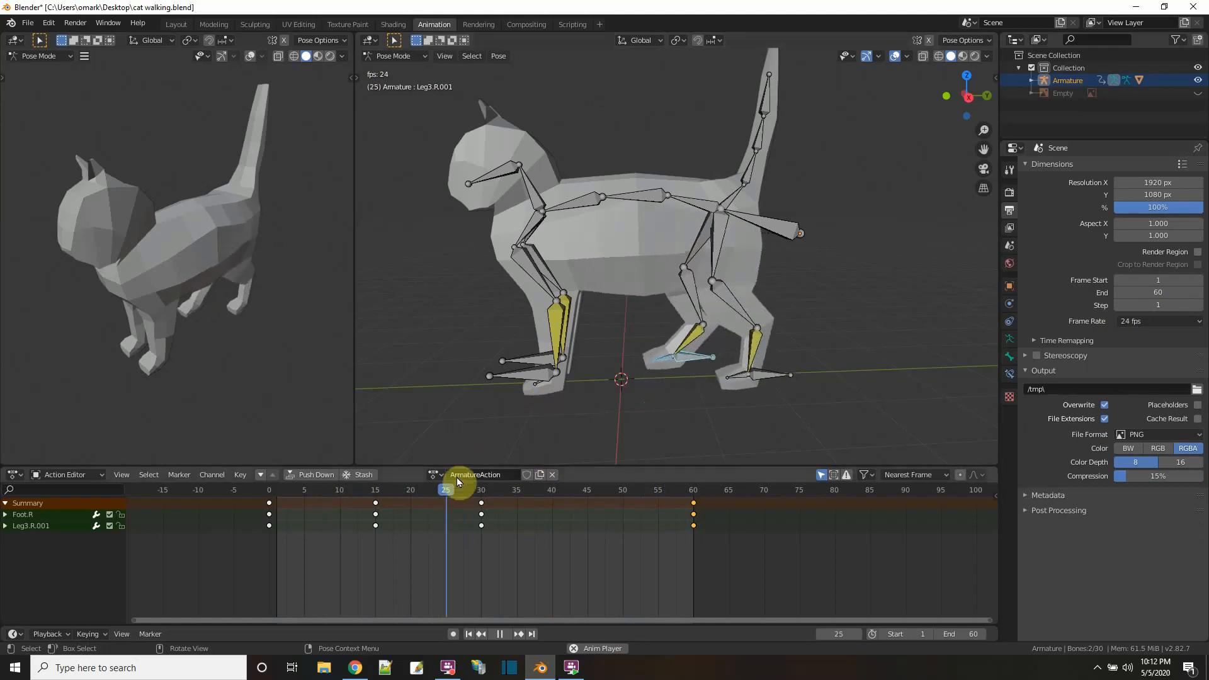
left_click(500, 633)
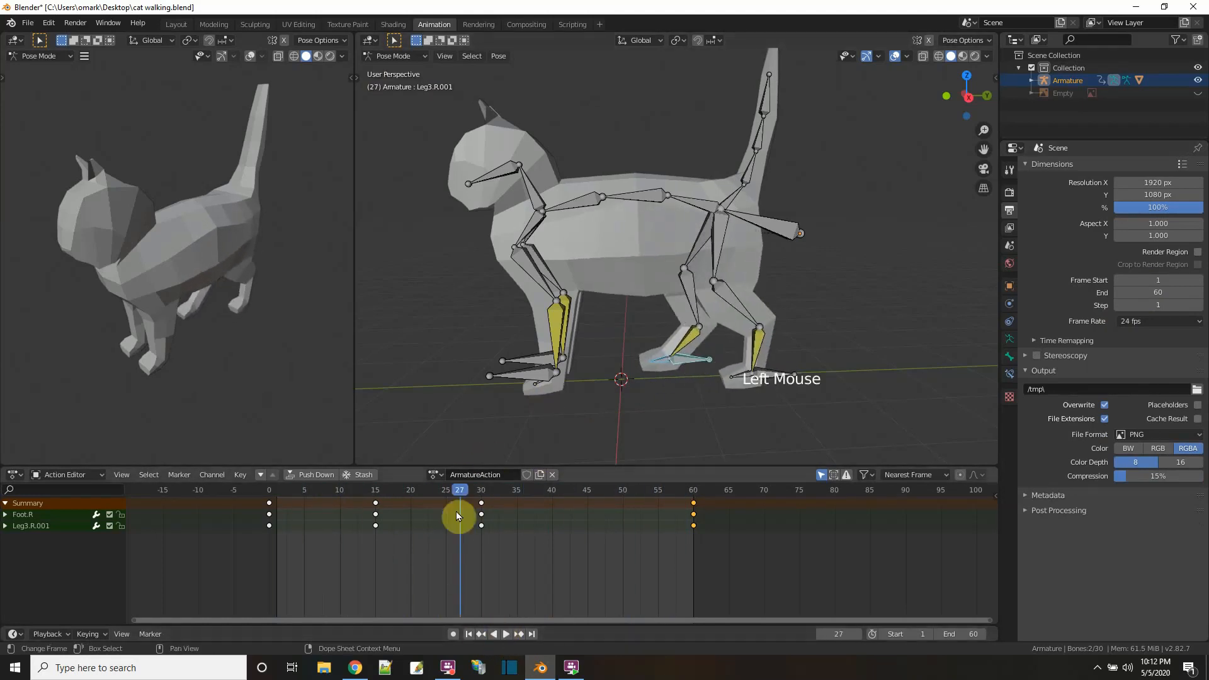
- At frame 0, move the left front leg's Arm2.L.001 bone about 0.47 m backward along Y in the right view and keyframe it
left_click_drag(397, 489, 262, 485)
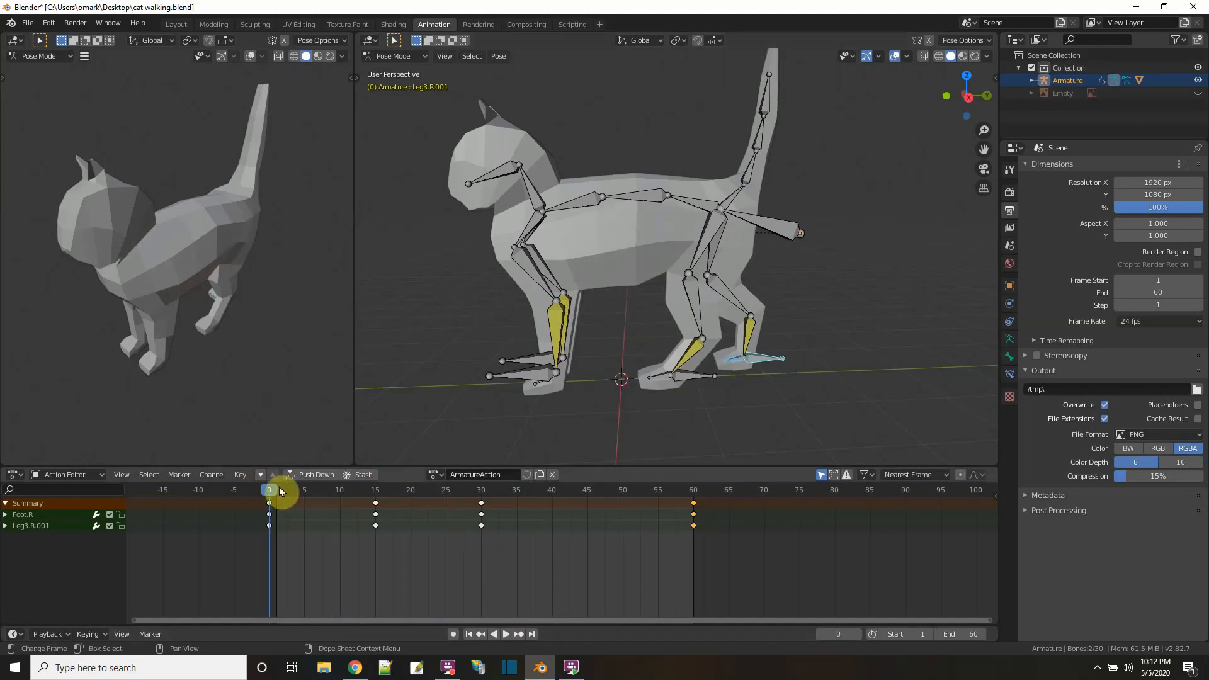
left_click(537, 376)
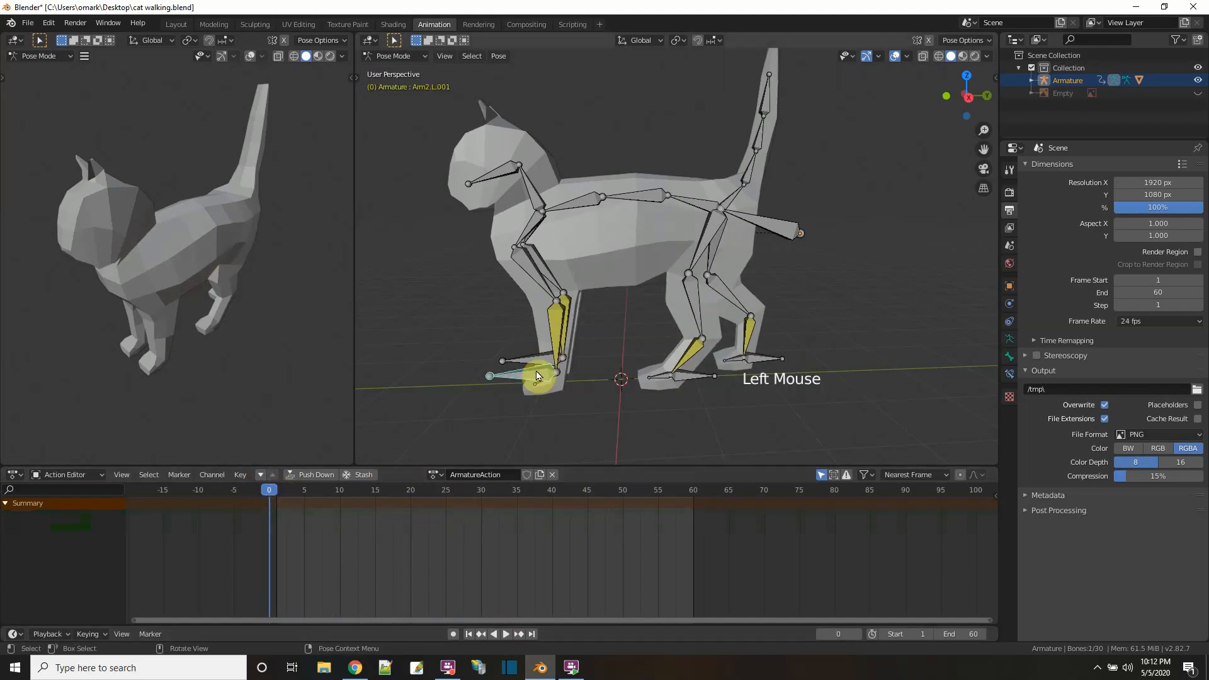
left_click(968, 96)
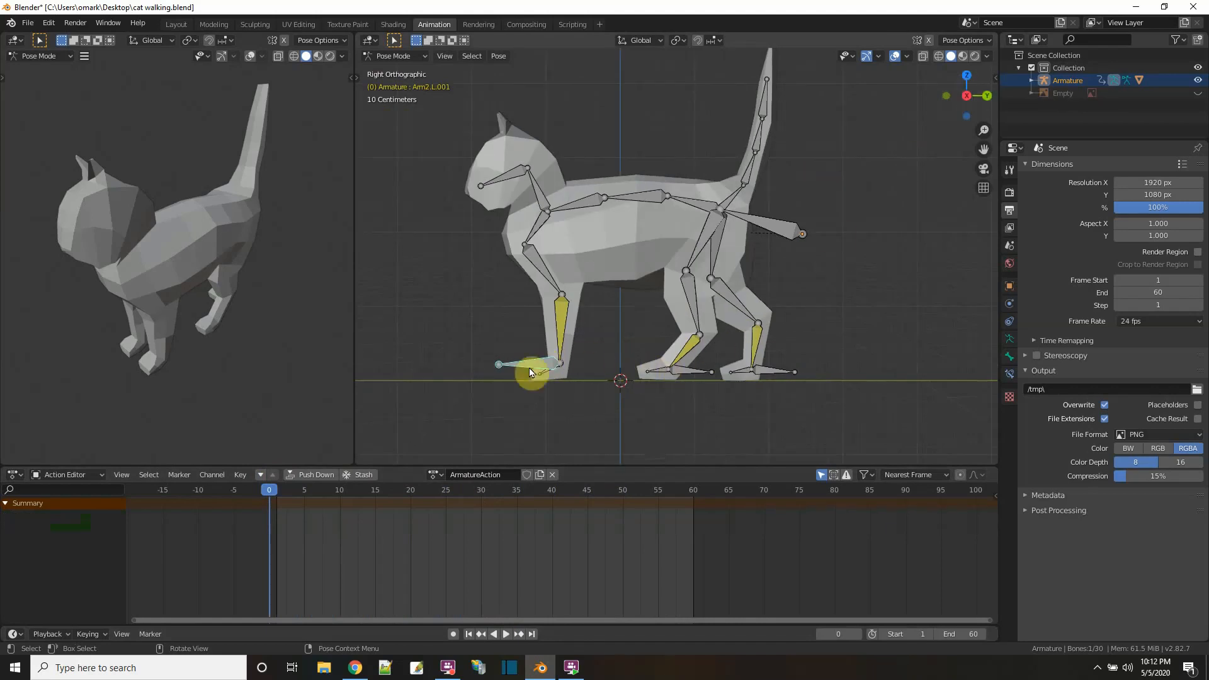
key("g")
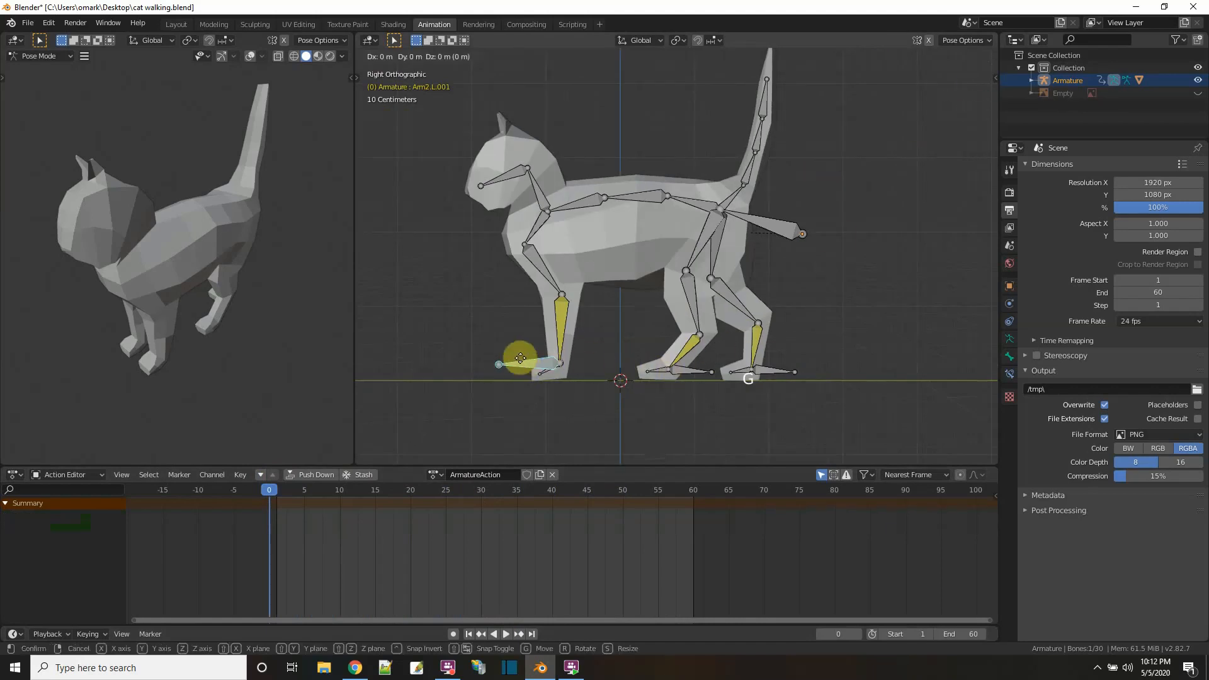
key("y")
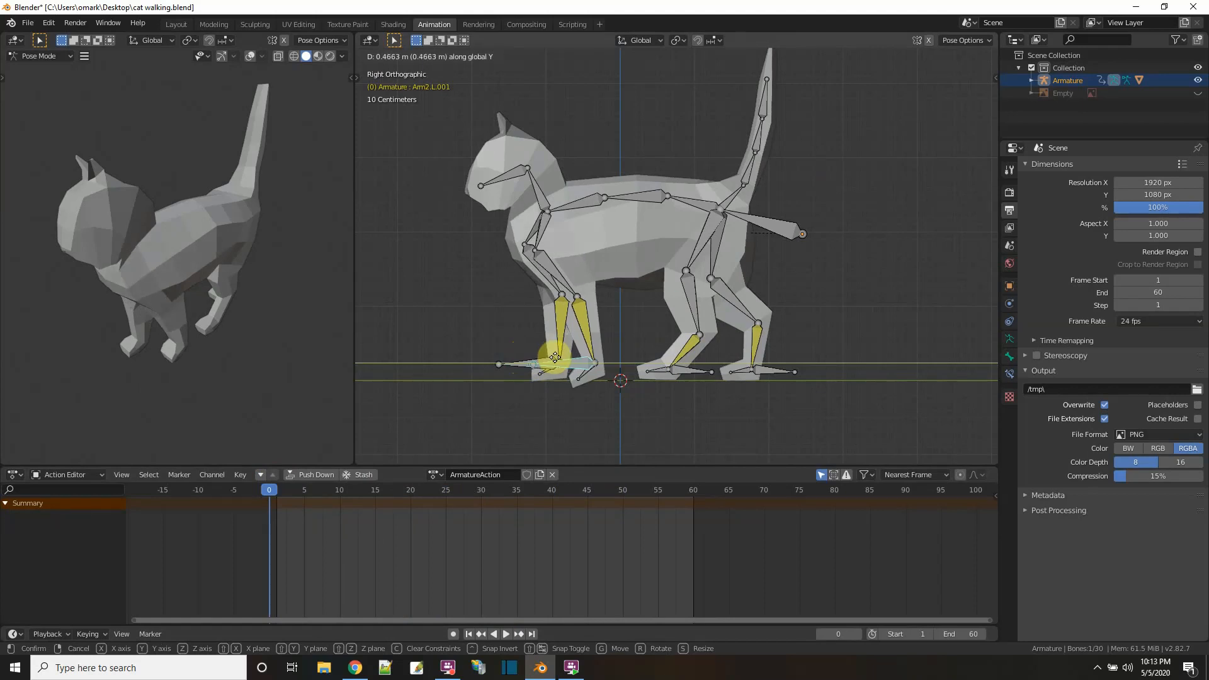
left_click(556, 360)
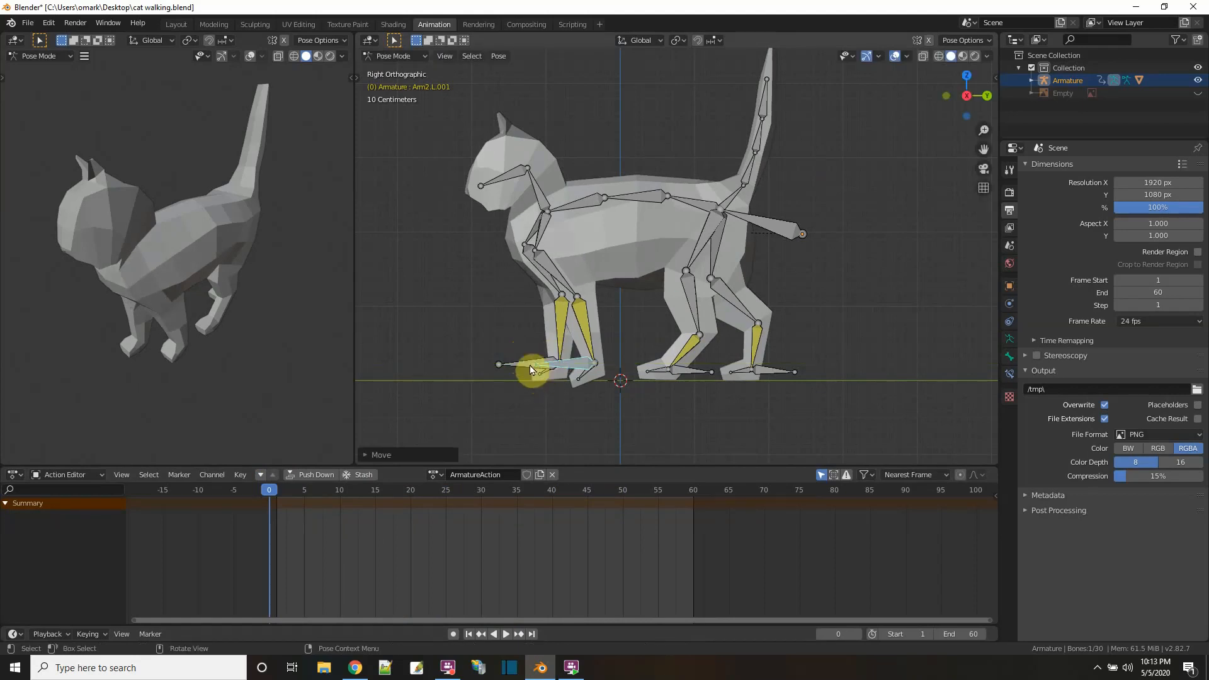
key("i")
left_click(579, 366)
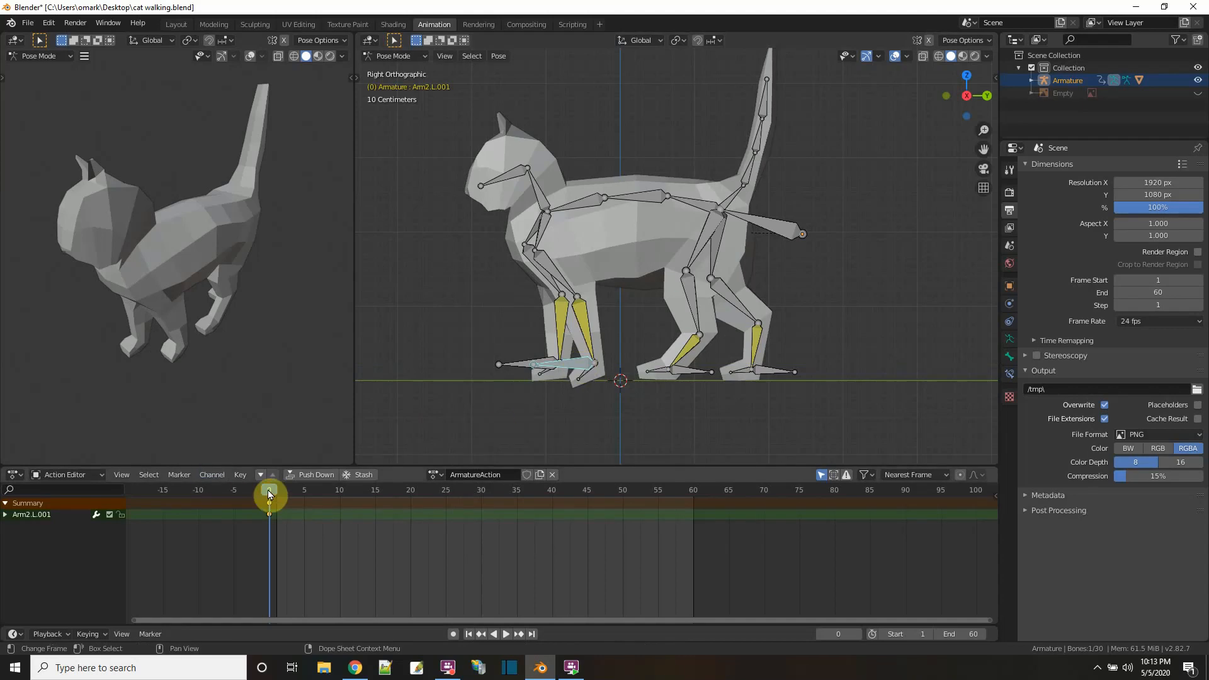
- At frame 30, move Arm2.L.001 about 1.05 m forward along Y and insert a LocRot keyframe
left_click_drag(270, 494, 483, 503)
left_click(573, 368)
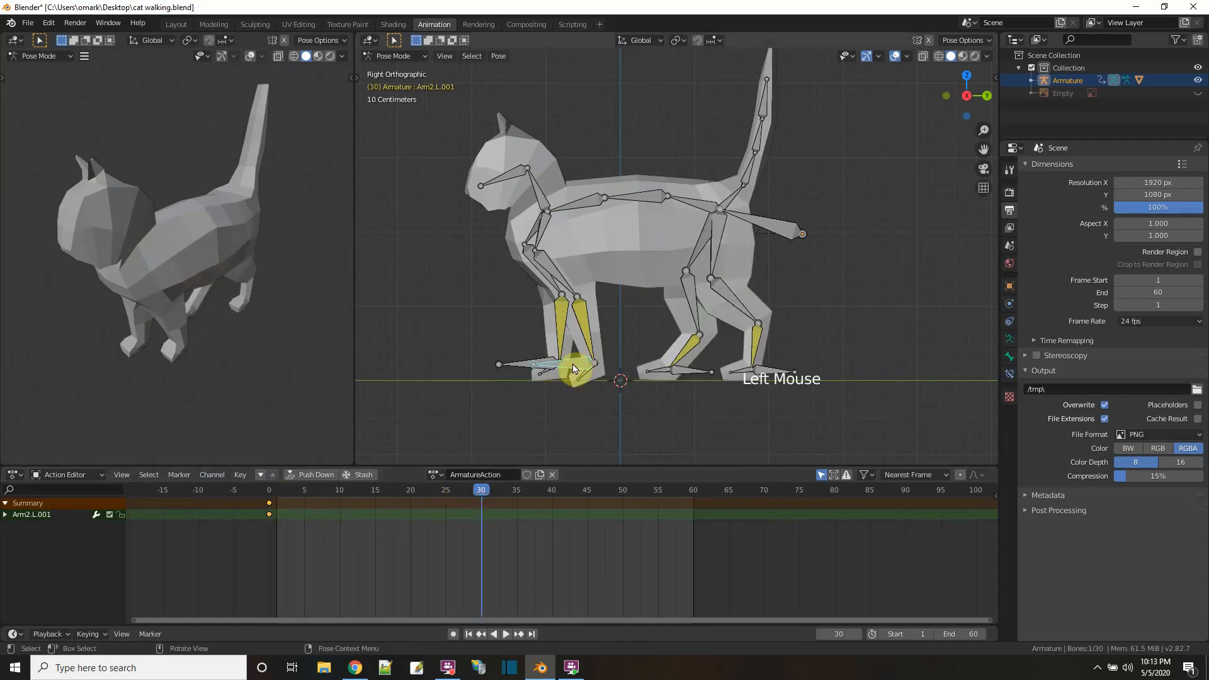
key("g")
key("y")
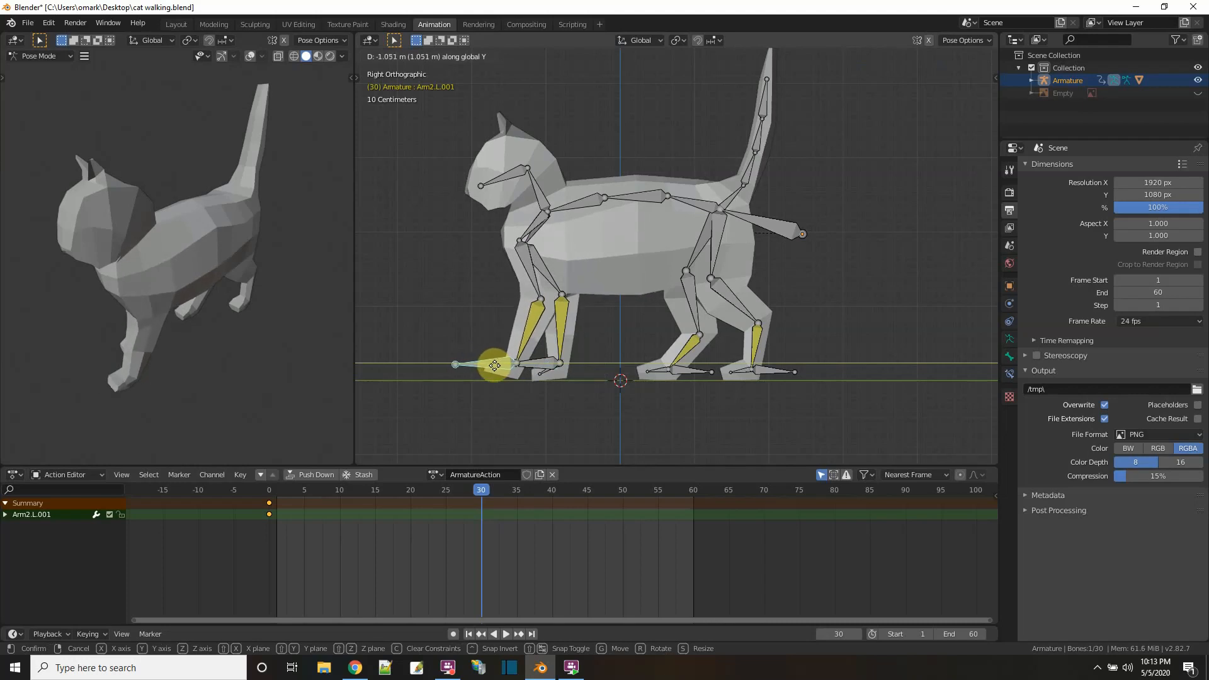
left_click(494, 366)
key("i")
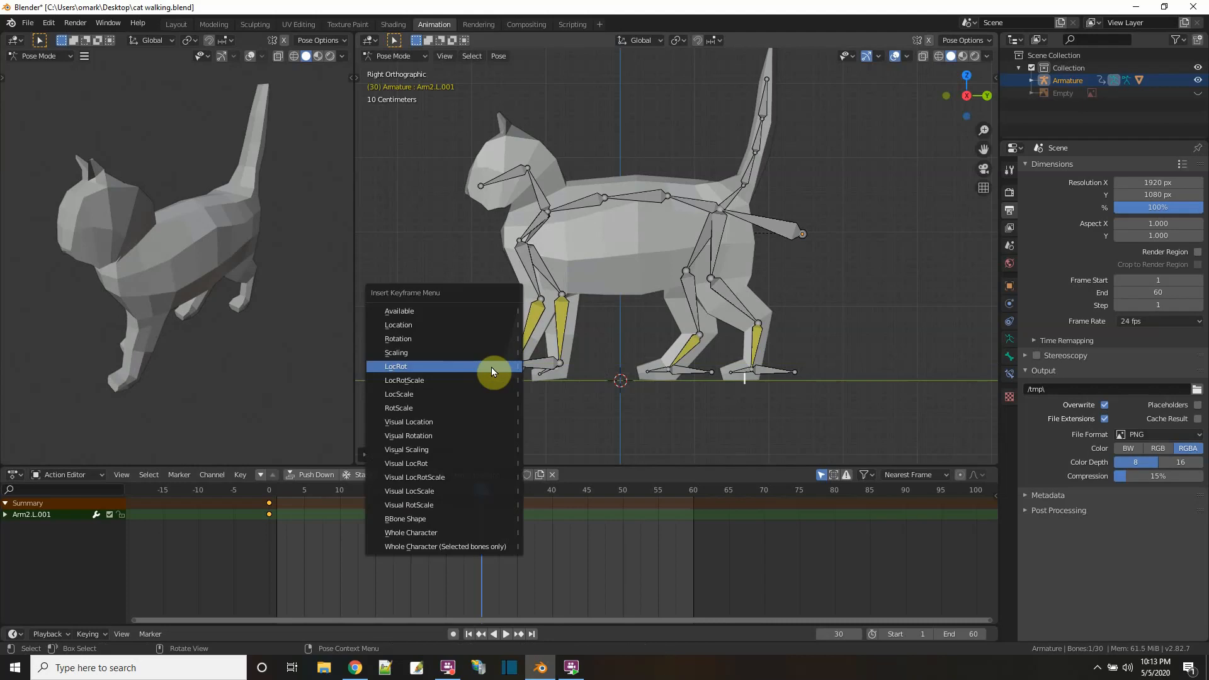
left_click(492, 368)
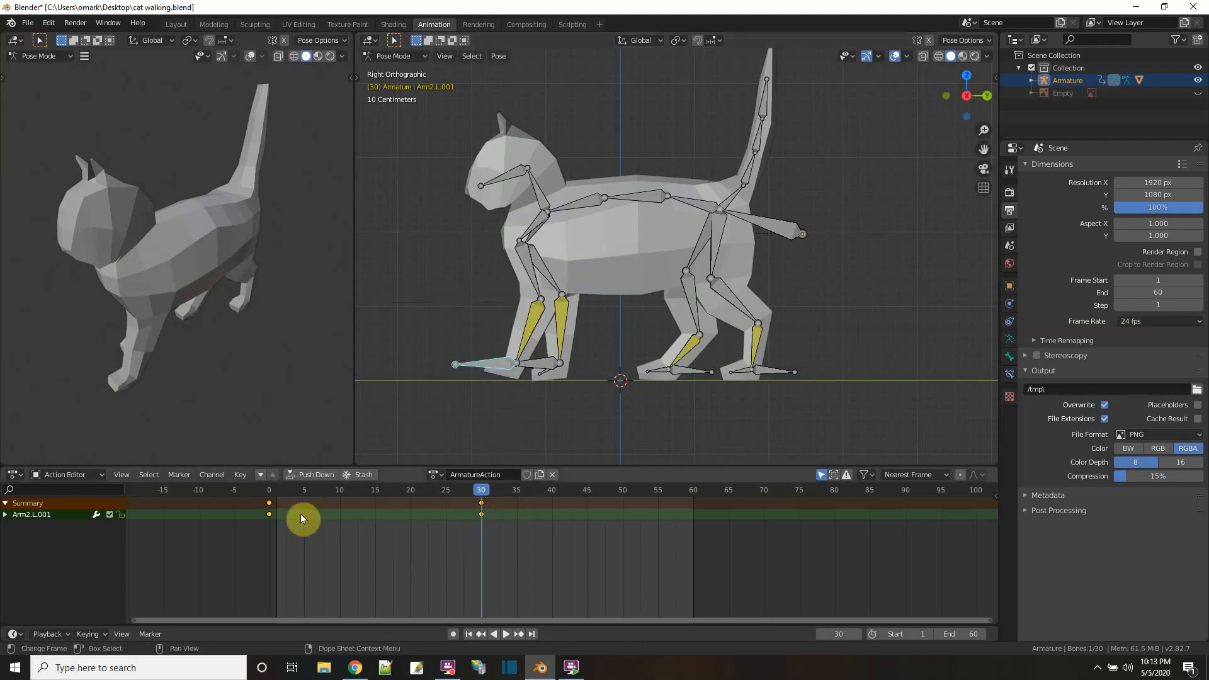
- Copy Arm2.L.001's frame 0 keyframe to frame 60 and play back the left front leg's motion
left_click(264, 501)
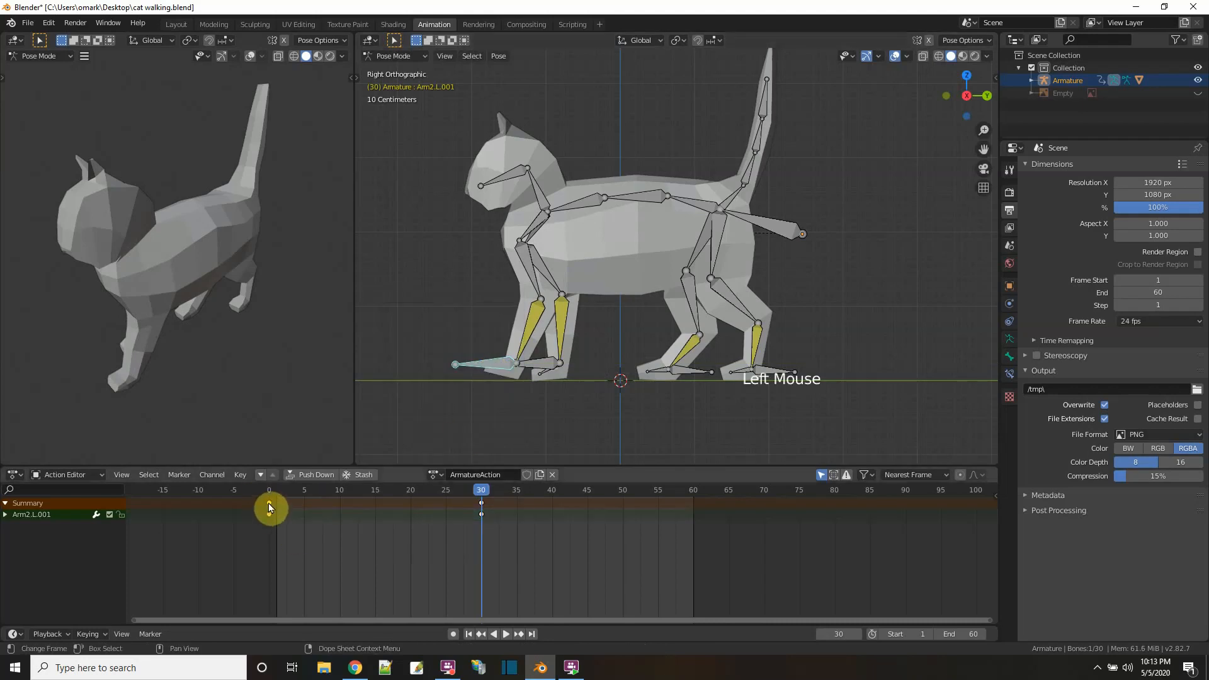
right_click(268, 504)
left_click(252, 497)
left_click(693, 490)
right_click(693, 490)
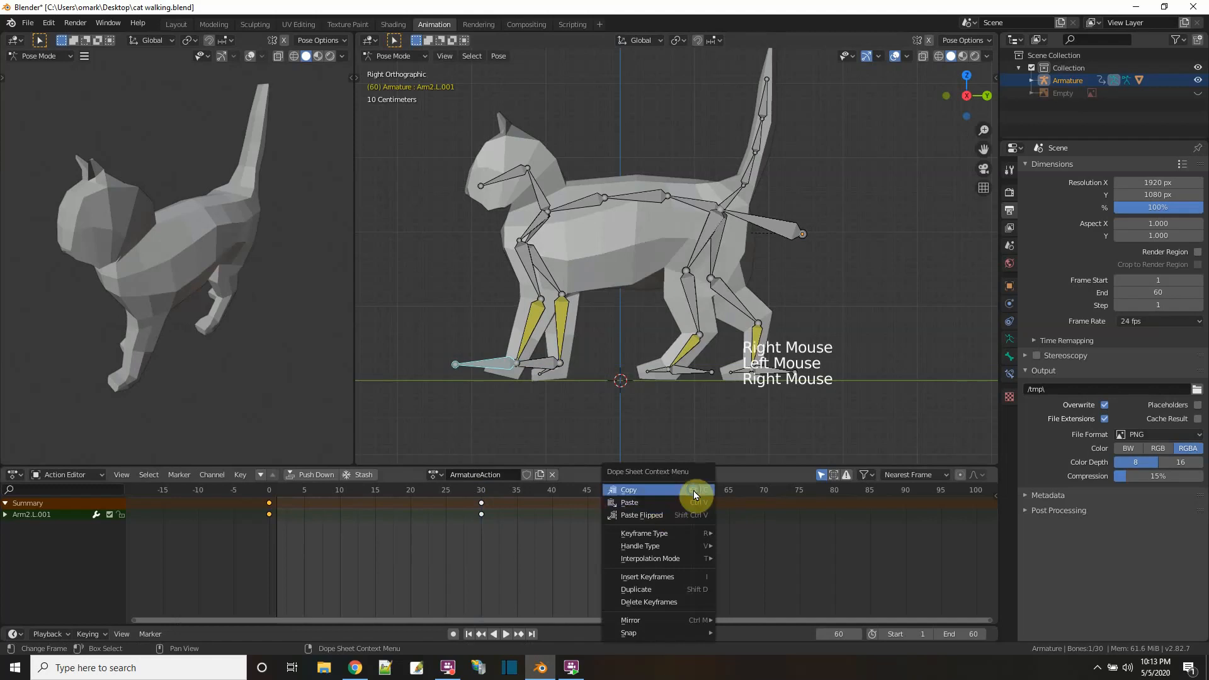
left_click(666, 507)
left_click(504, 633)
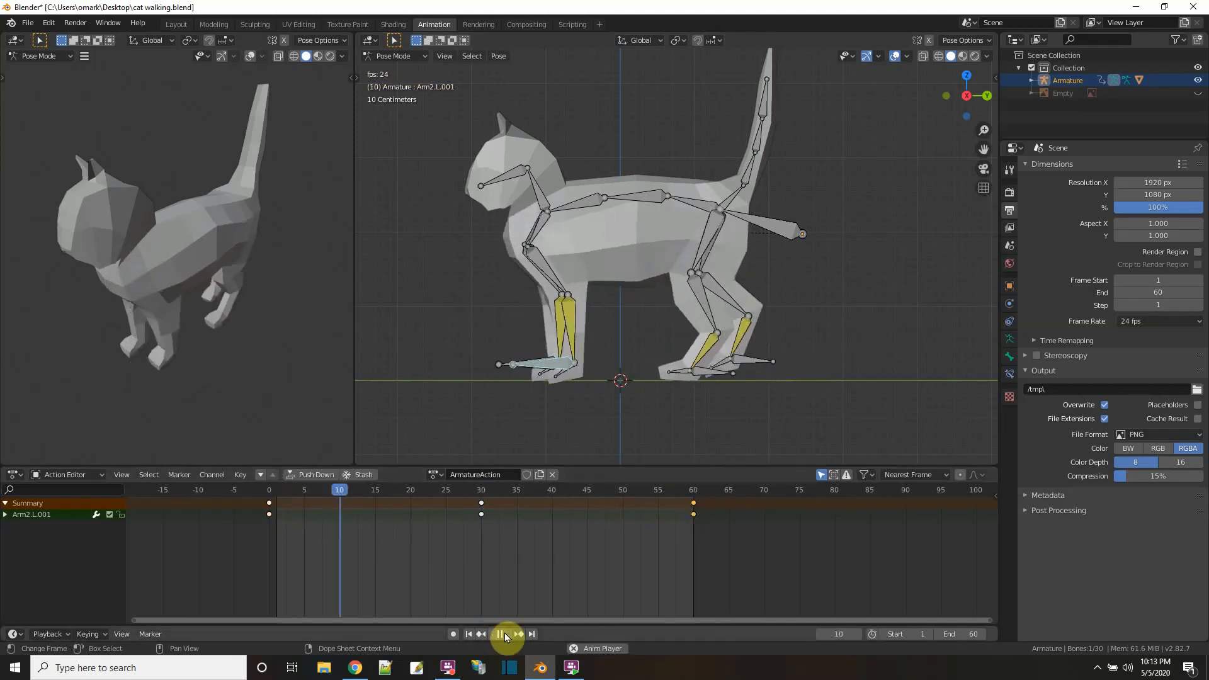
left_click(505, 633)
- At frame 0, rotate the left front paw bone so the paw lies flat on the ground
left_click(412, 489)
left_click(255, 493)
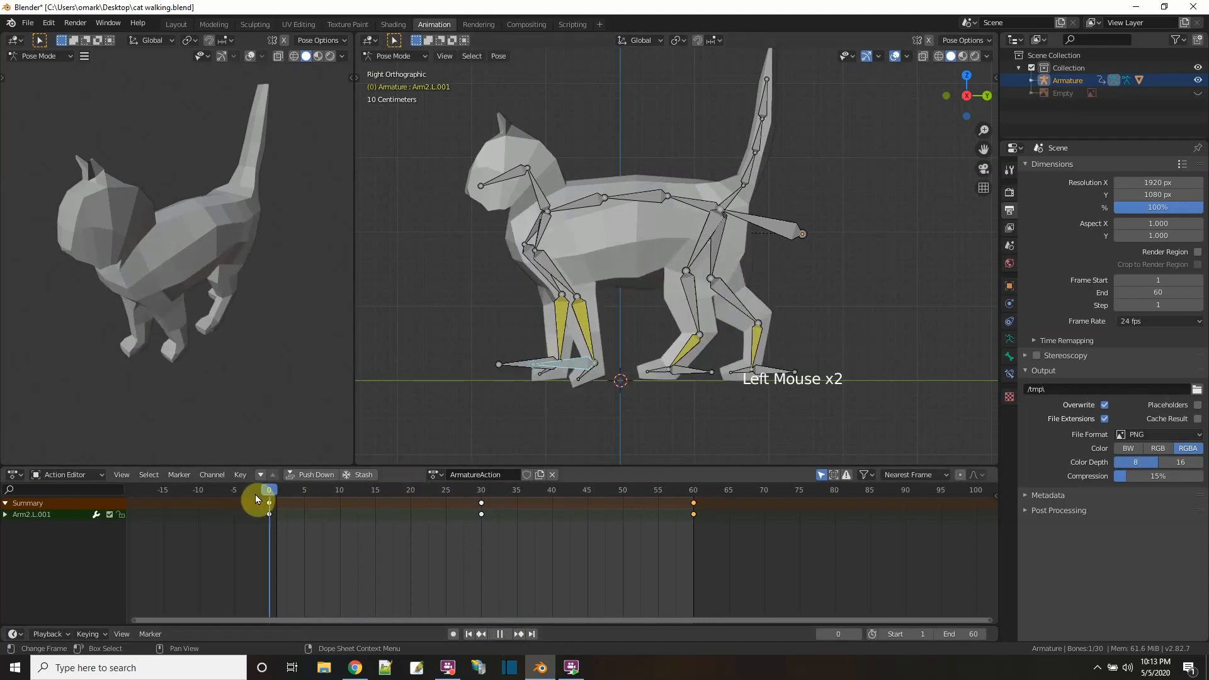
left_click(577, 379)
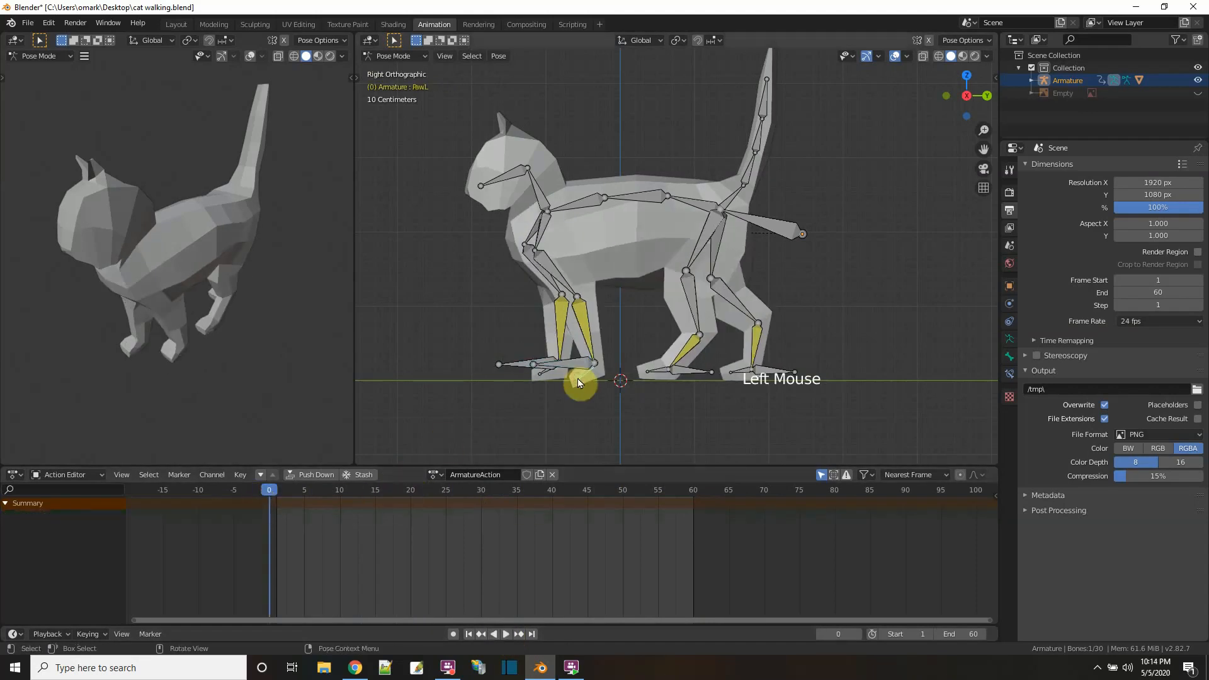
key("r")
left_click(573, 379)
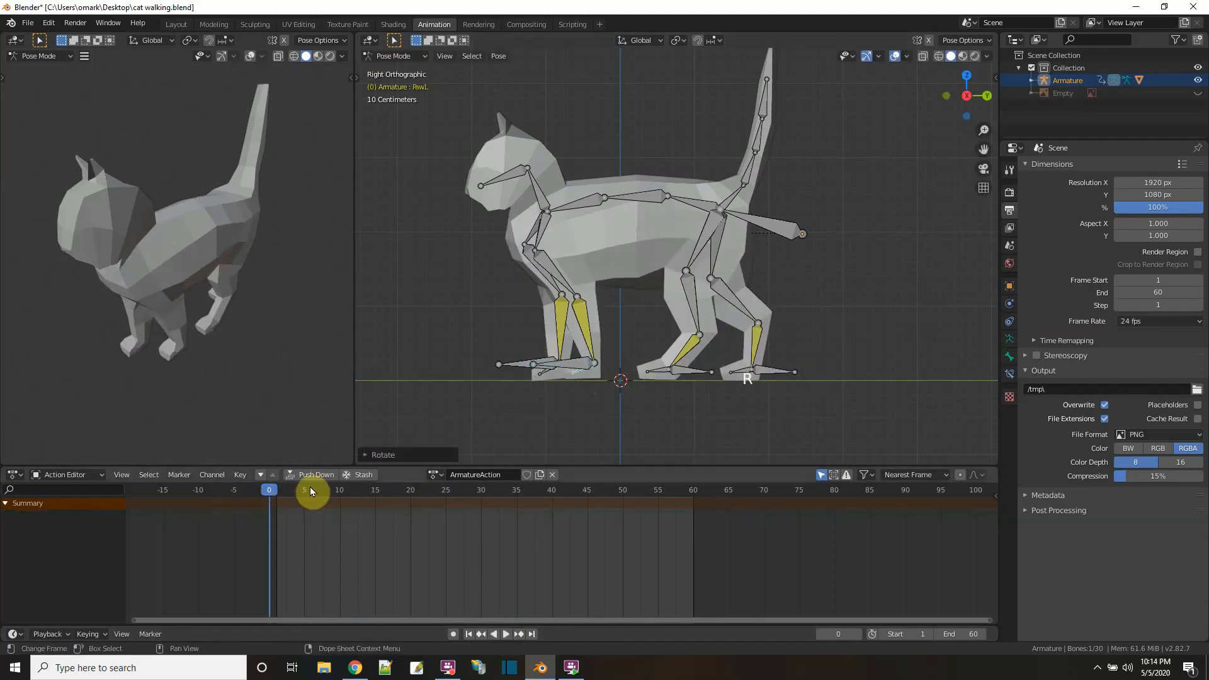
- At frame 30, rotate the Paw.L bone so the left front paw lies flat and insert a LocRot keyframe
left_click_drag(277, 490, 483, 493)
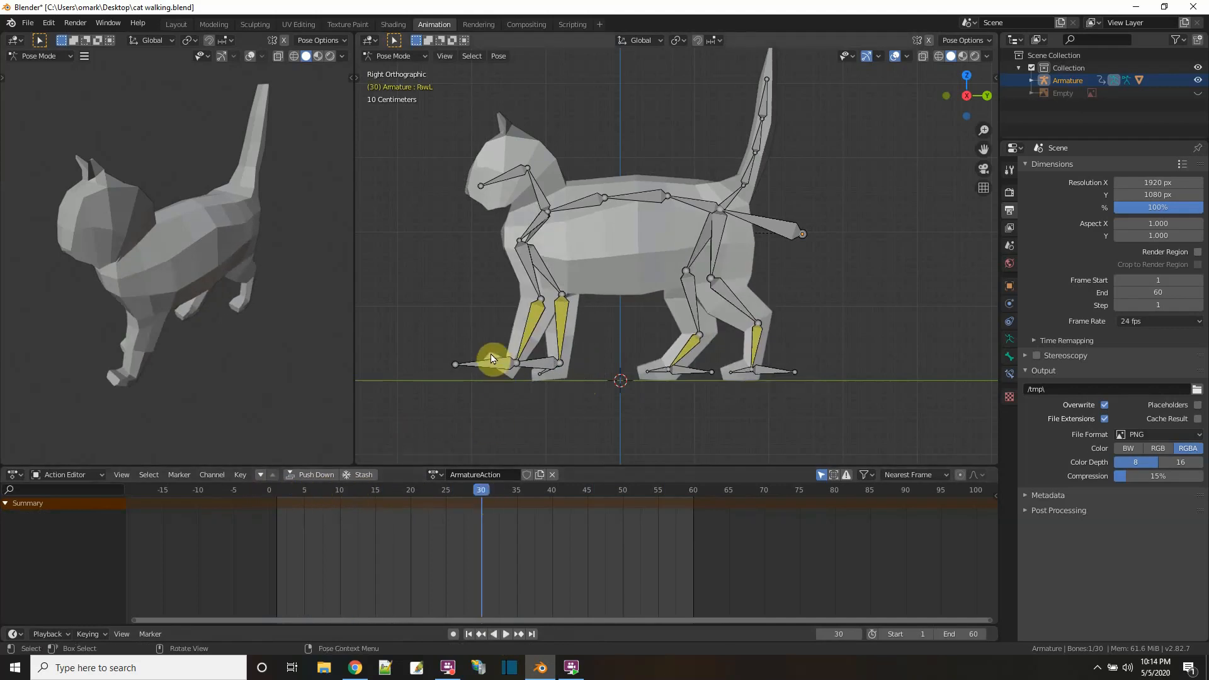
key("r")
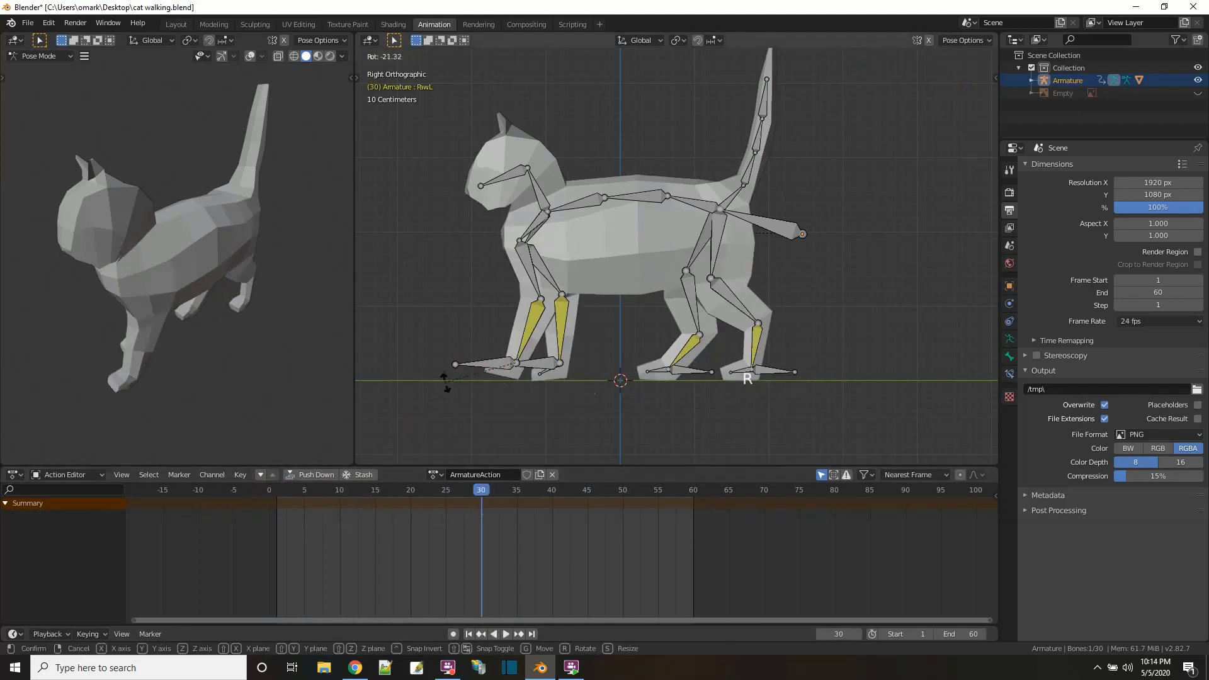
left_click(447, 400)
key("i")
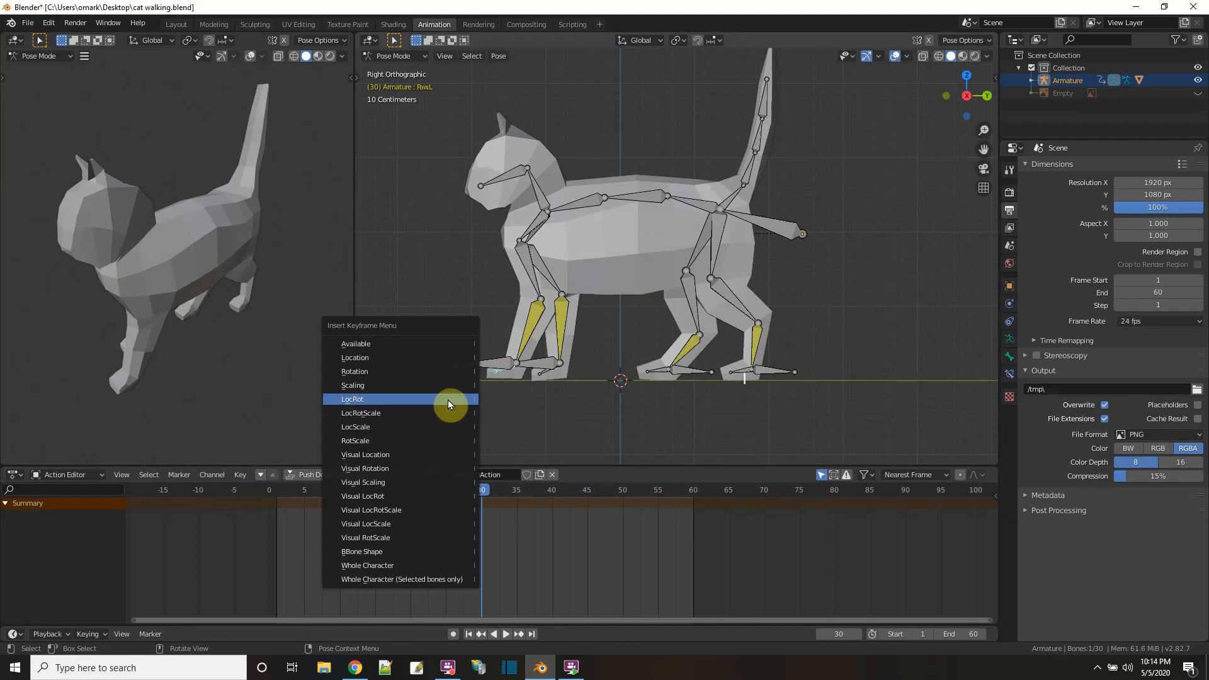
left_click(448, 399)
- At frame 0, rotate Paw.L so the left front paw lies flat on the ground and insert a LocRot keyframe
left_click(482, 487)
left_click_drag(482, 489, 270, 496)
key("r")
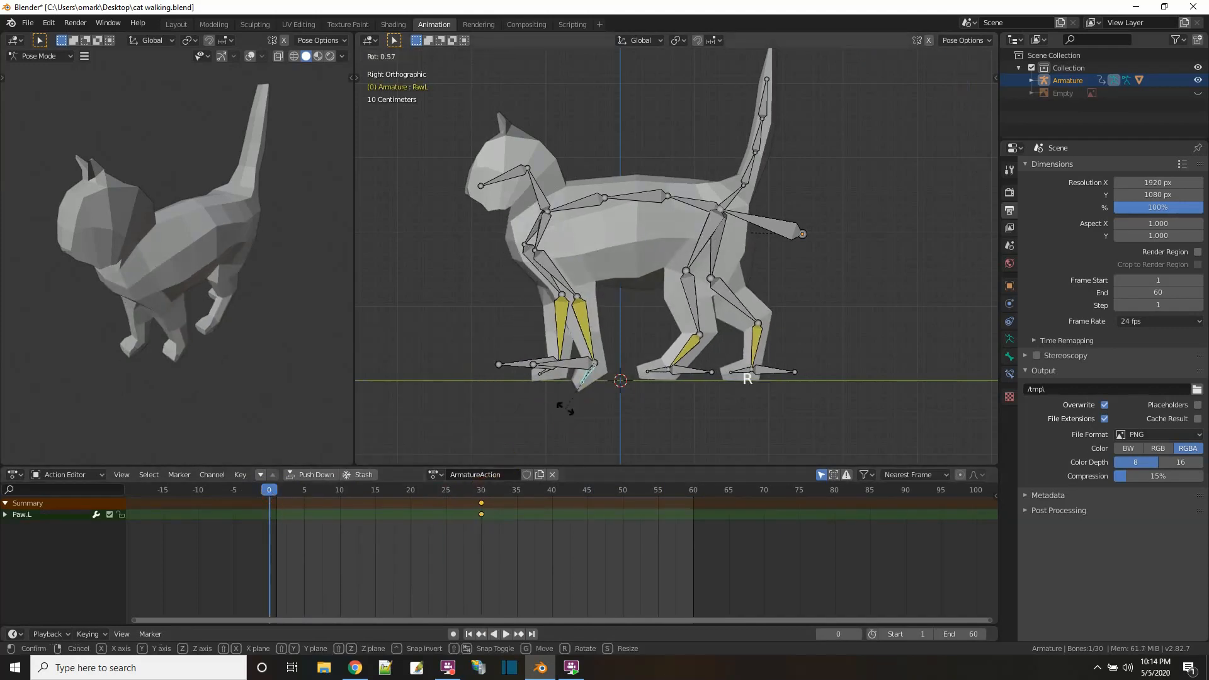
left_click(547, 388)
key("i")
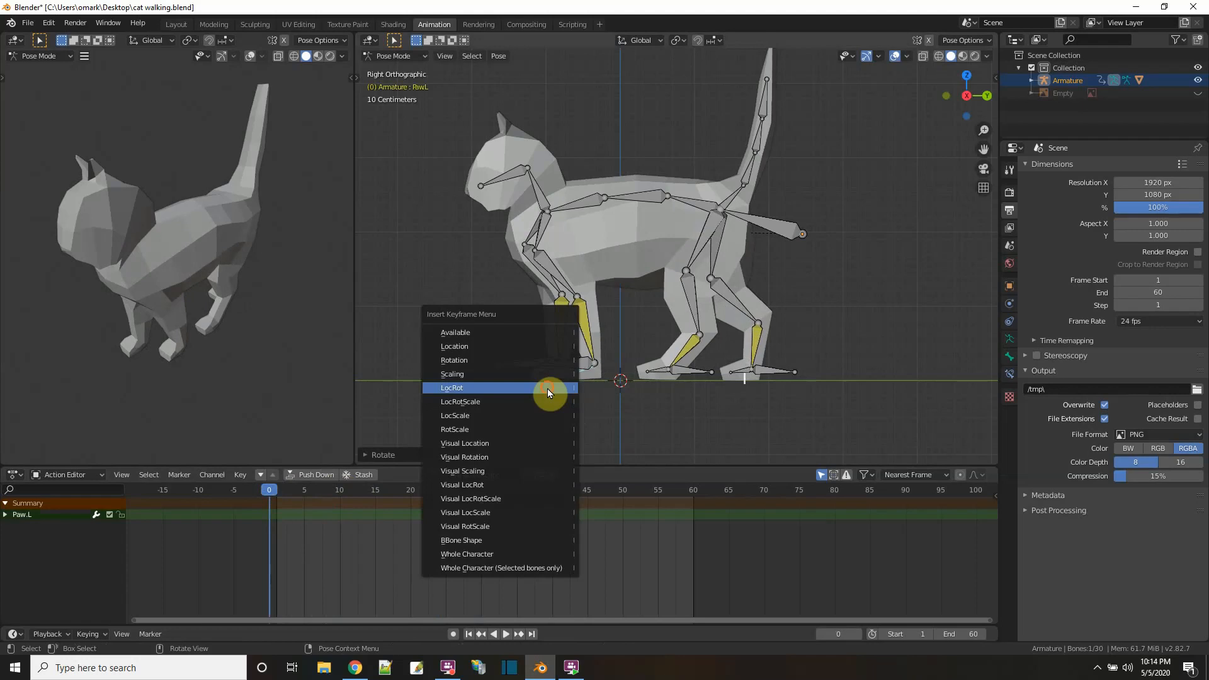
left_click(547, 388)
- Copy Paw.L's frame 0 keyframe to frame 60
left_click(267, 490)
left_click_drag(265, 490, 694, 501)
left_click(304, 535)
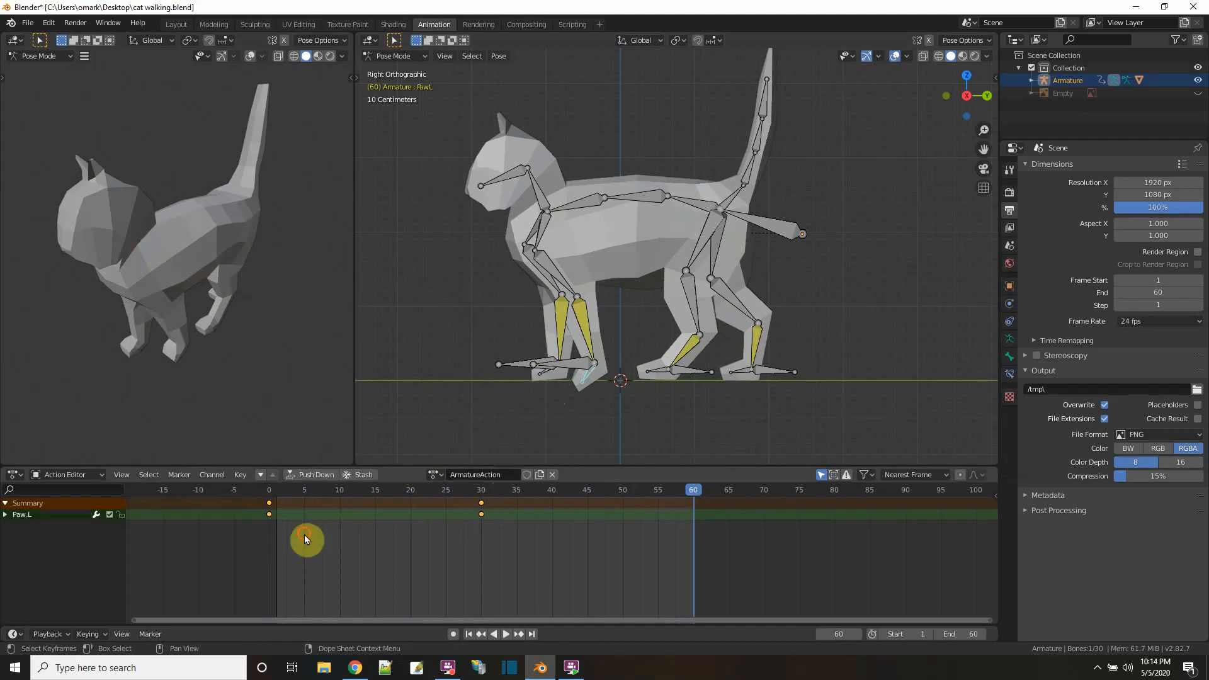
left_click(260, 503)
right_click(267, 500)
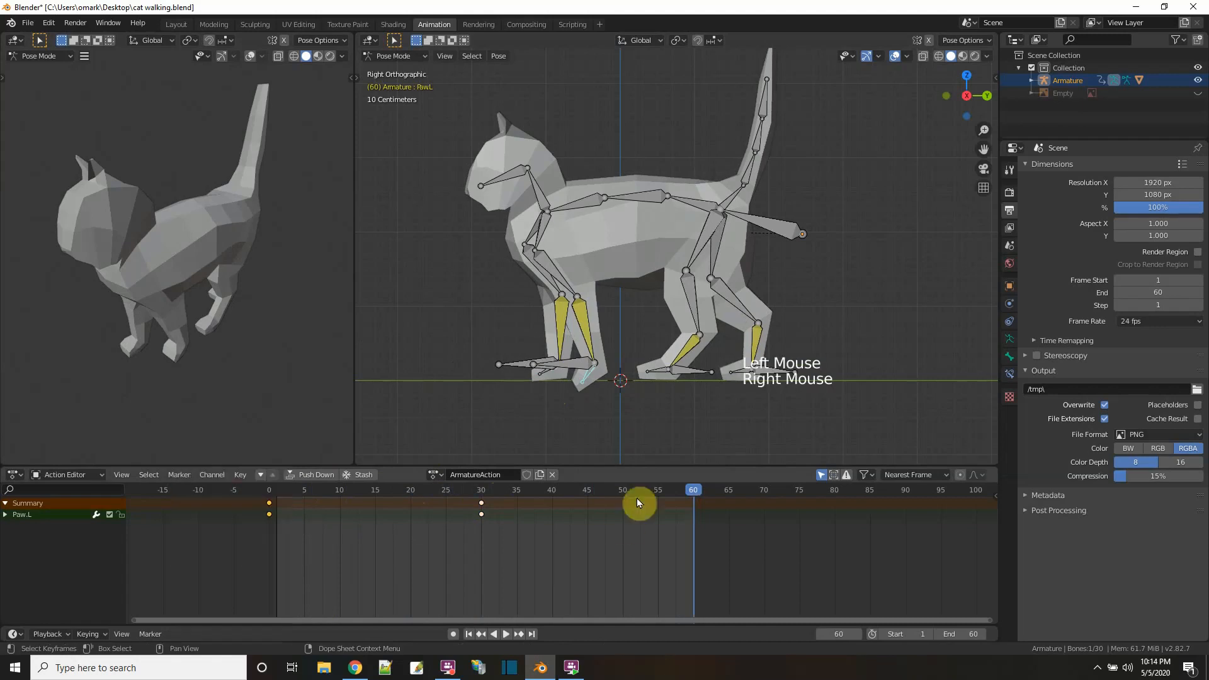
right_click(693, 489)
left_click(675, 498)
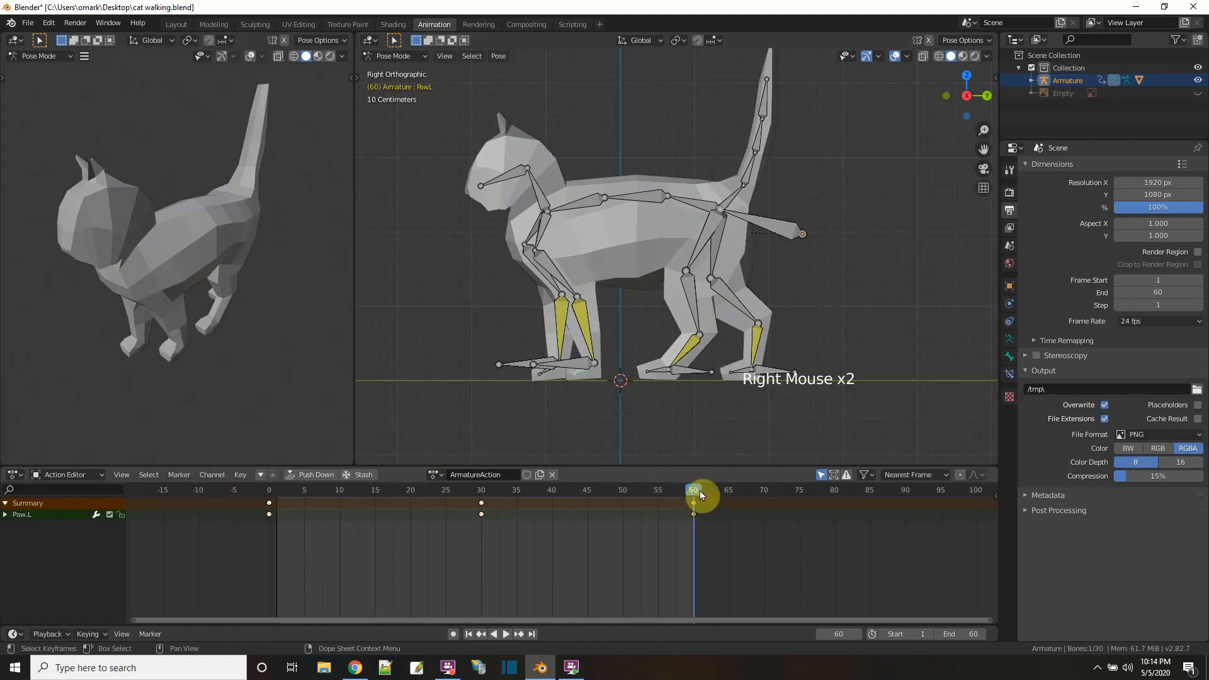
mouse_move(700, 491)
left_mouse_down()
mouse_move(263, 530)
mouse_move(696, 503)
left_mouse_up()
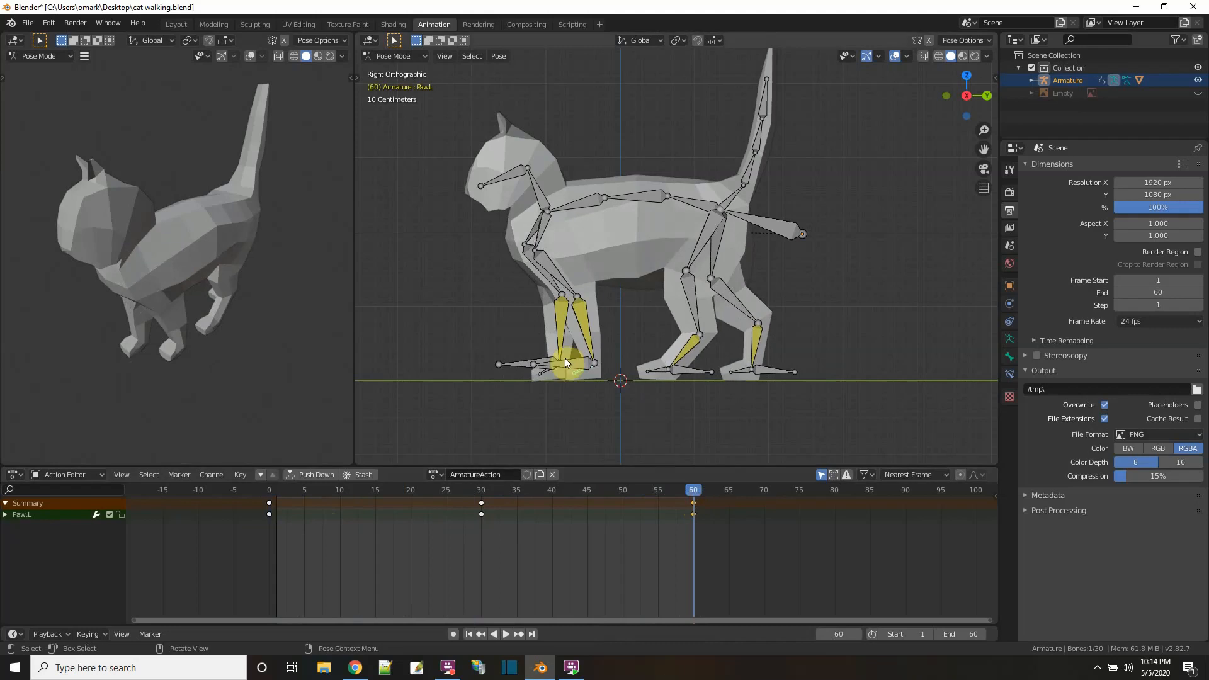
- At frame 45, raise the left front leg's Arm2.L.001 bone about 0.39 m along Z and keyframe it
left_click_drag(685, 496, 587, 501)
left_click(535, 369)
left_click(535, 369)
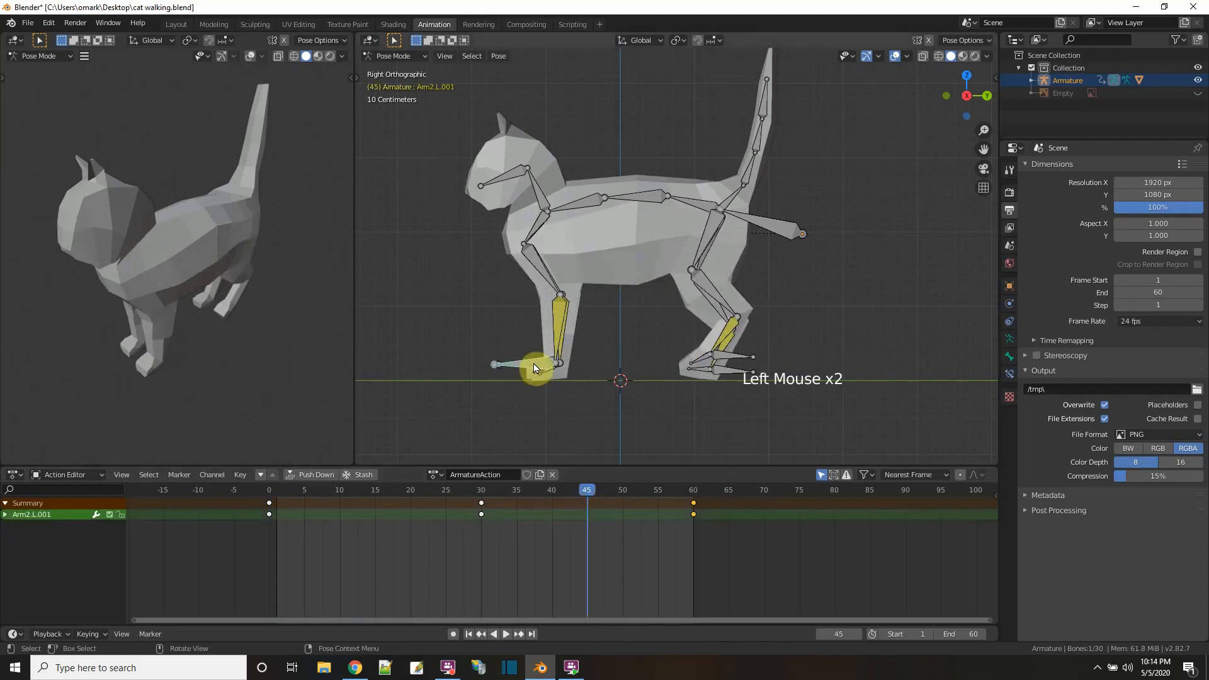
key("g")
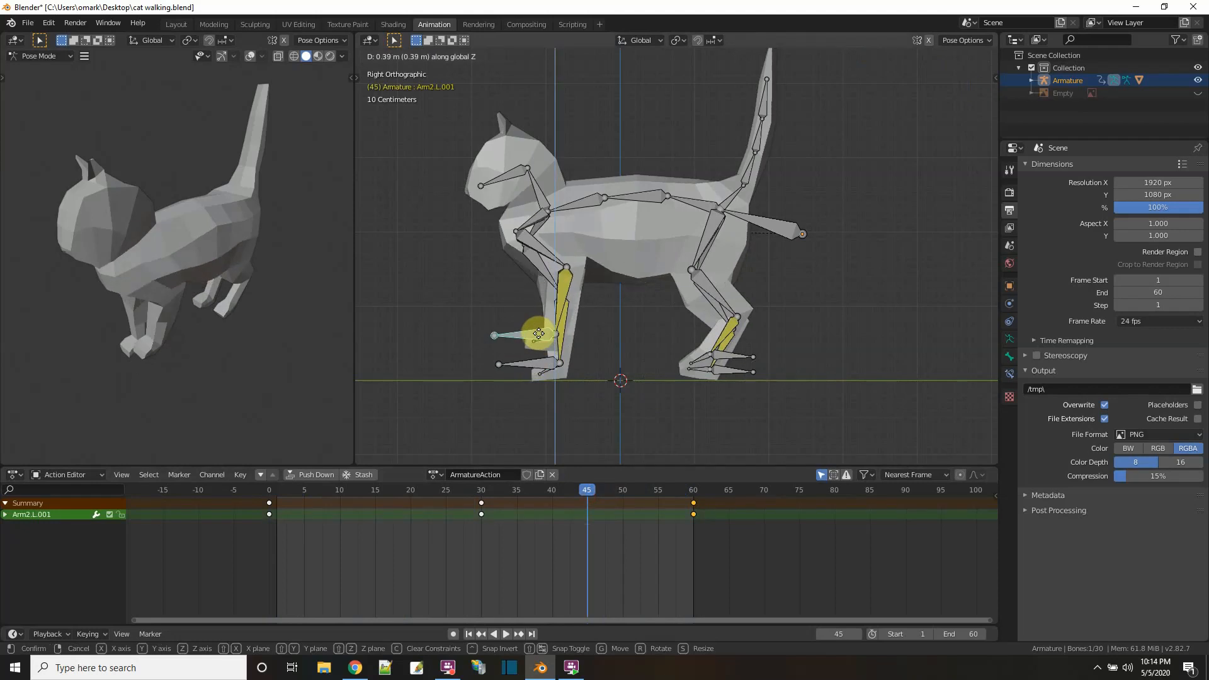
left_click(538, 334)
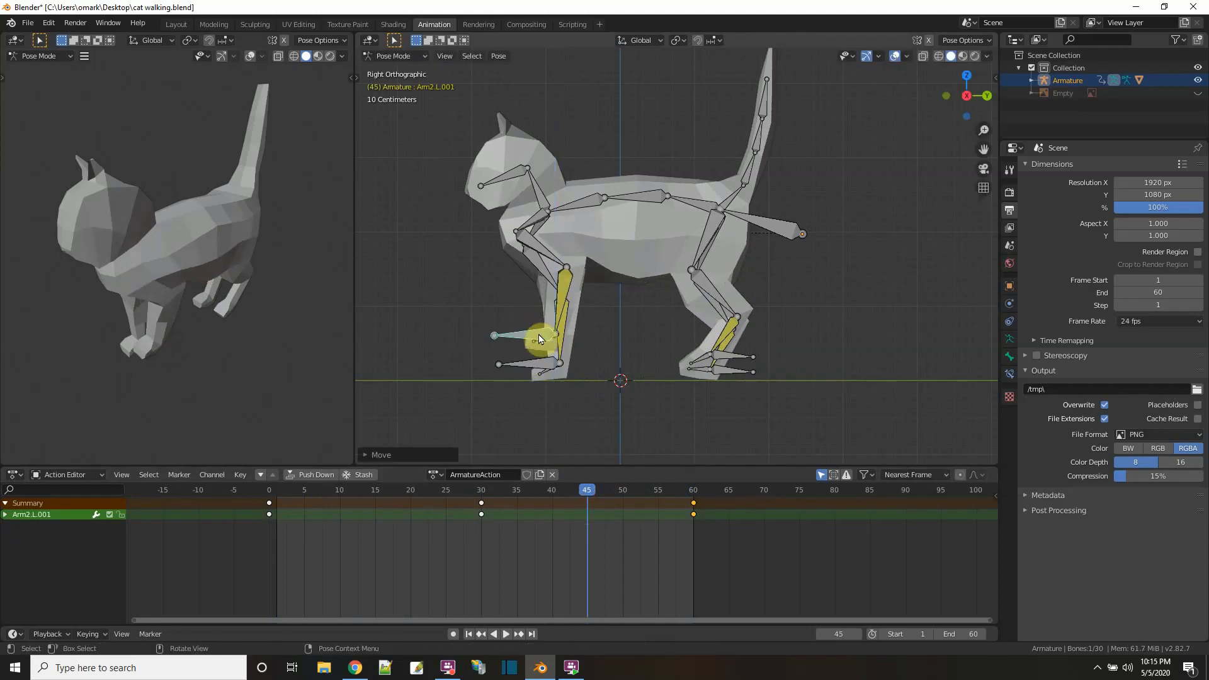
key("i")
left_click(539, 334)
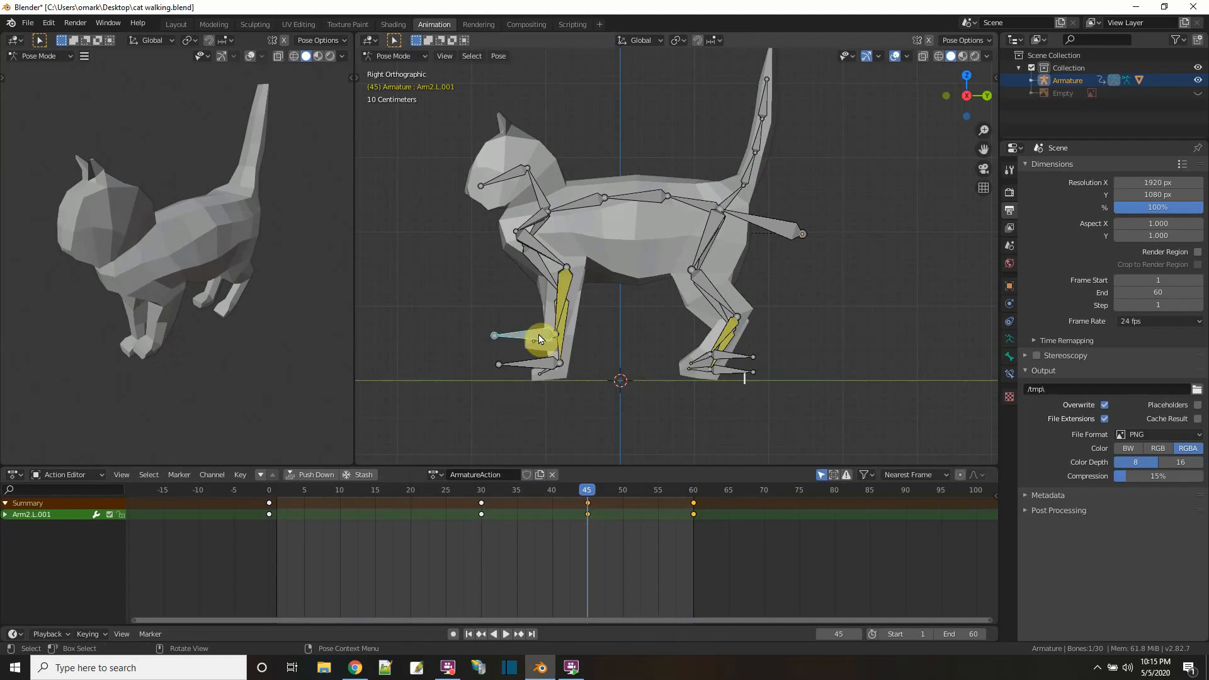
- At frame 45, rotate Paw.L about -79° so the lifted paw hangs downward and keyframe it
left_click(535, 342)
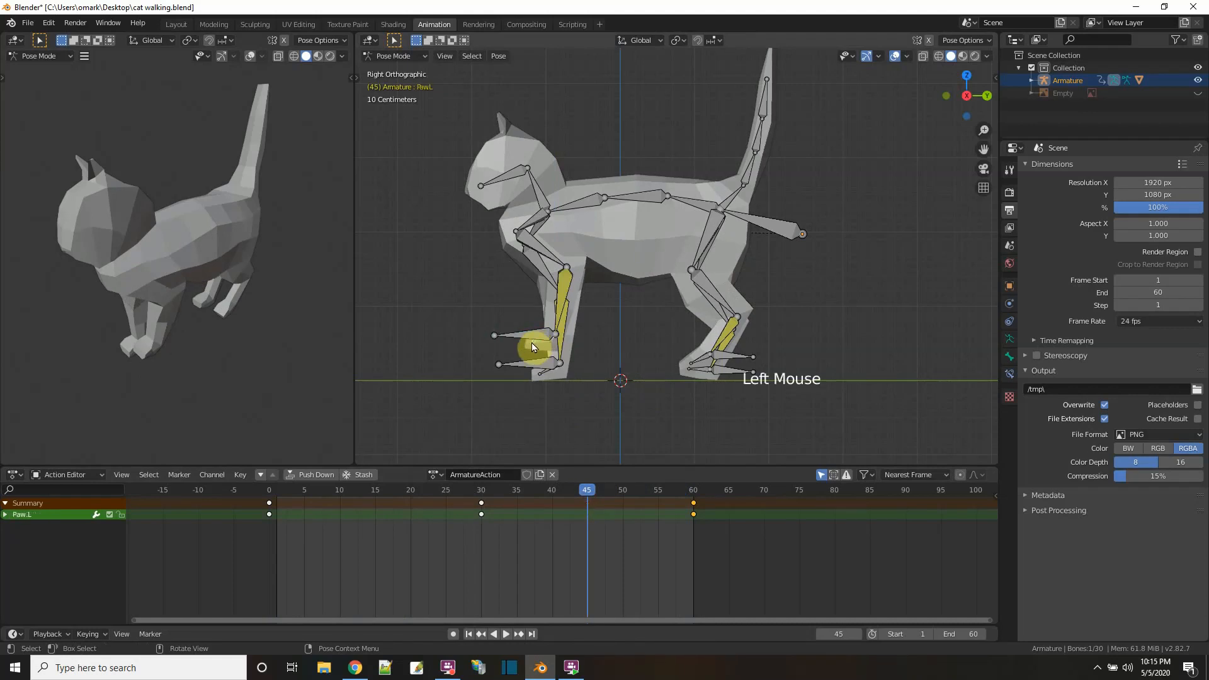
key("r")
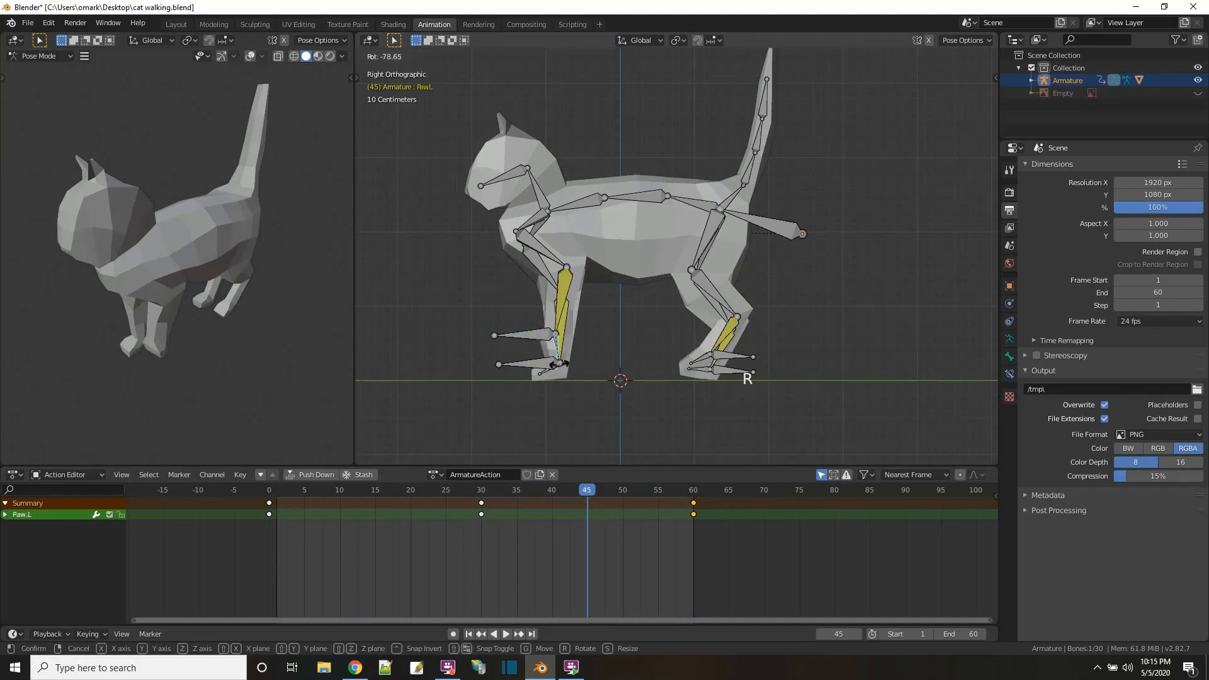
left_click(560, 367)
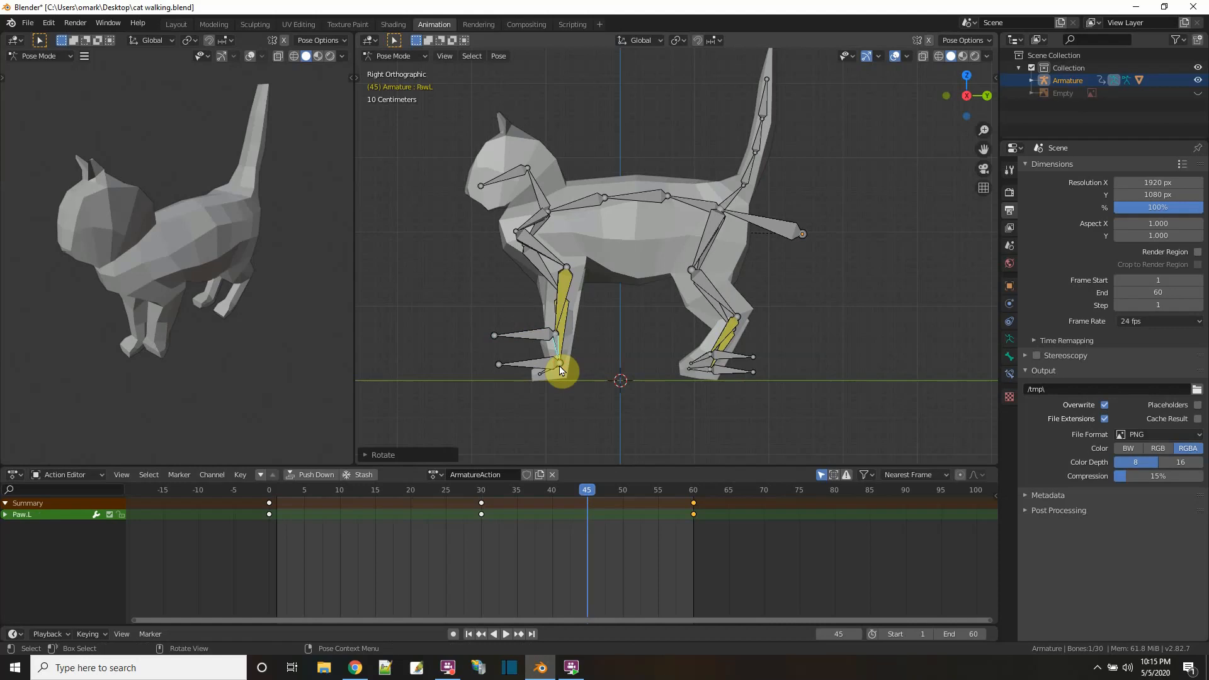
key("i")
left_click(559, 371)
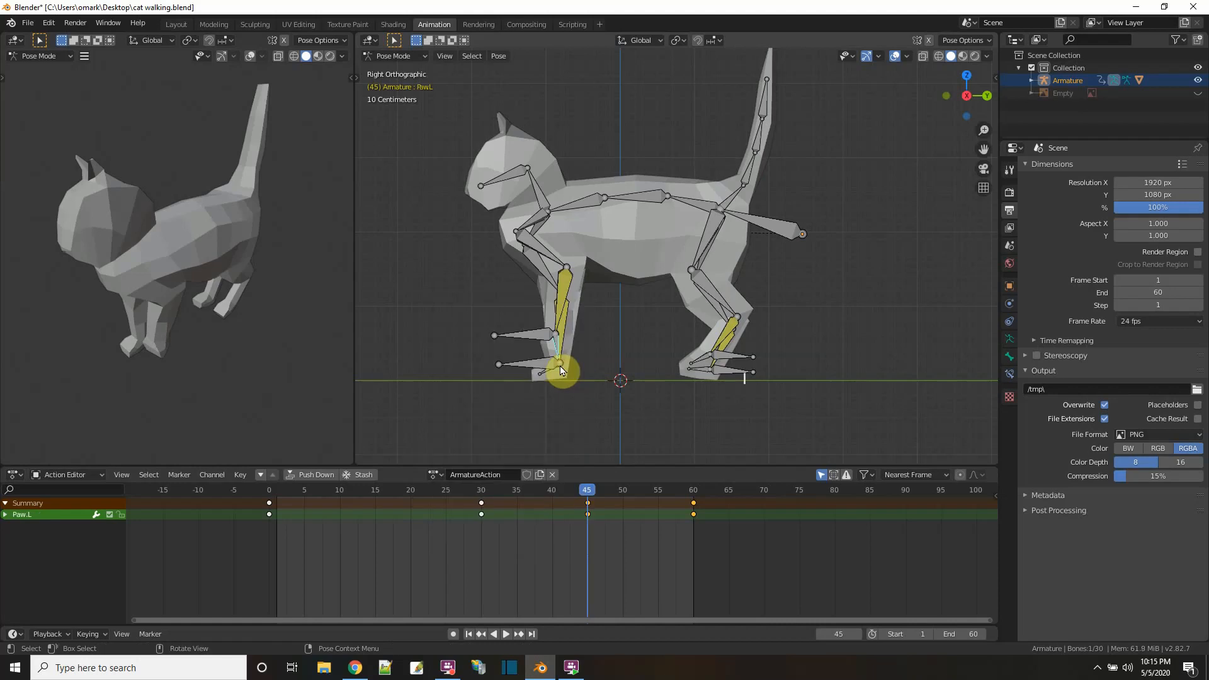
- Play back and scrub through the walk to check the timing of the left front paw's lift
left_click(506, 633)
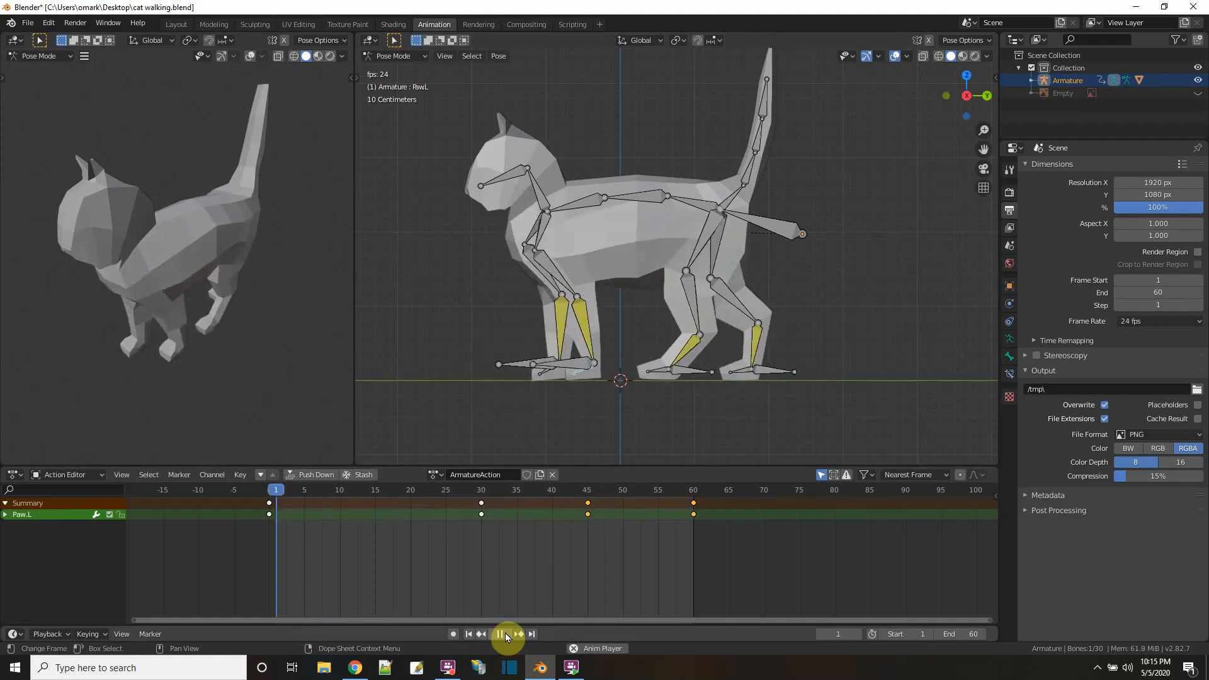
key("ctrl+z")
key("ctrl+z")
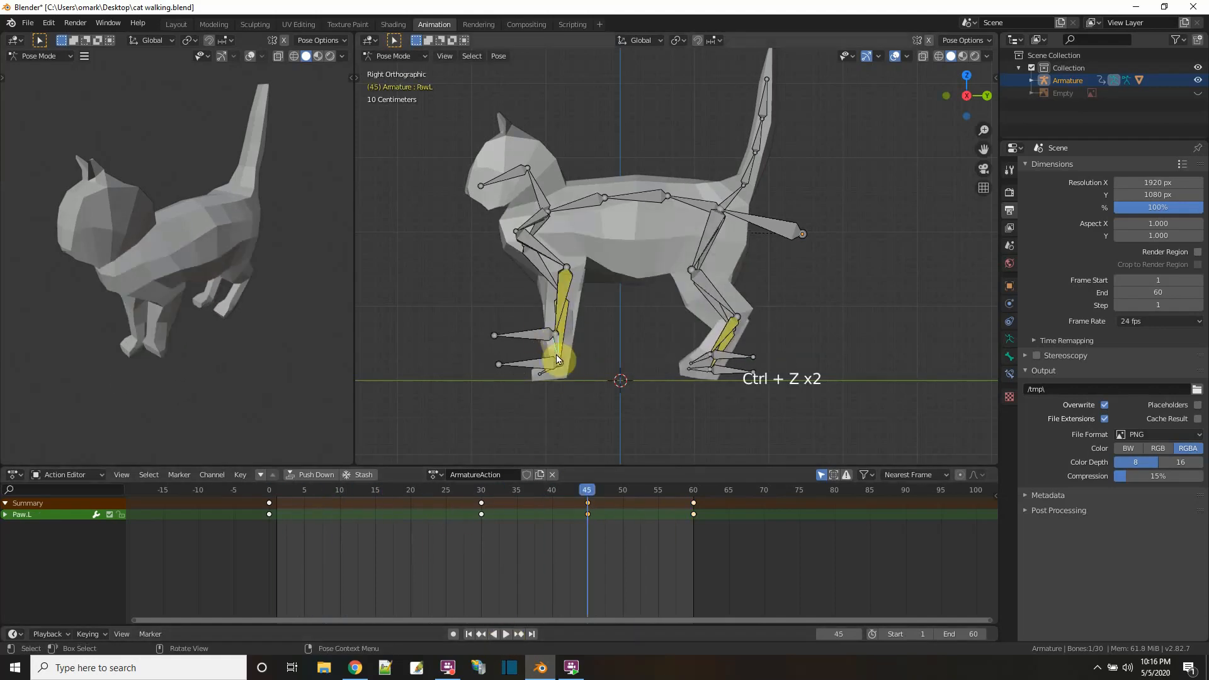
left_click(540, 342, "shift")
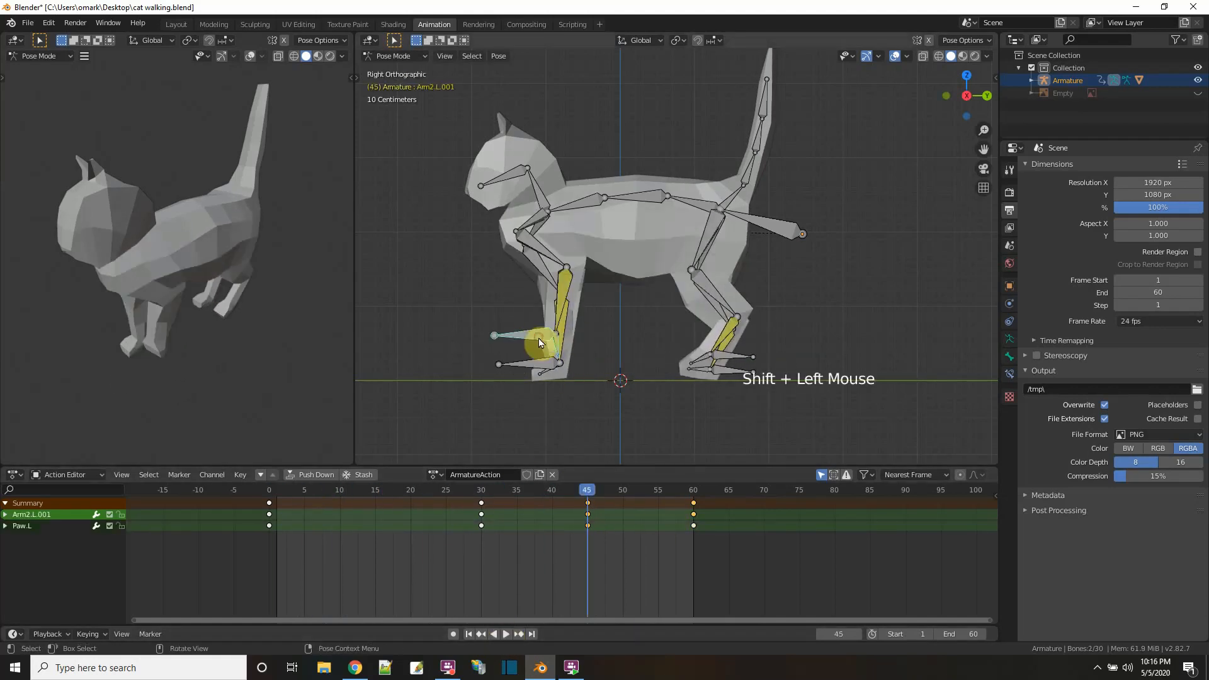
left_click(587, 514)
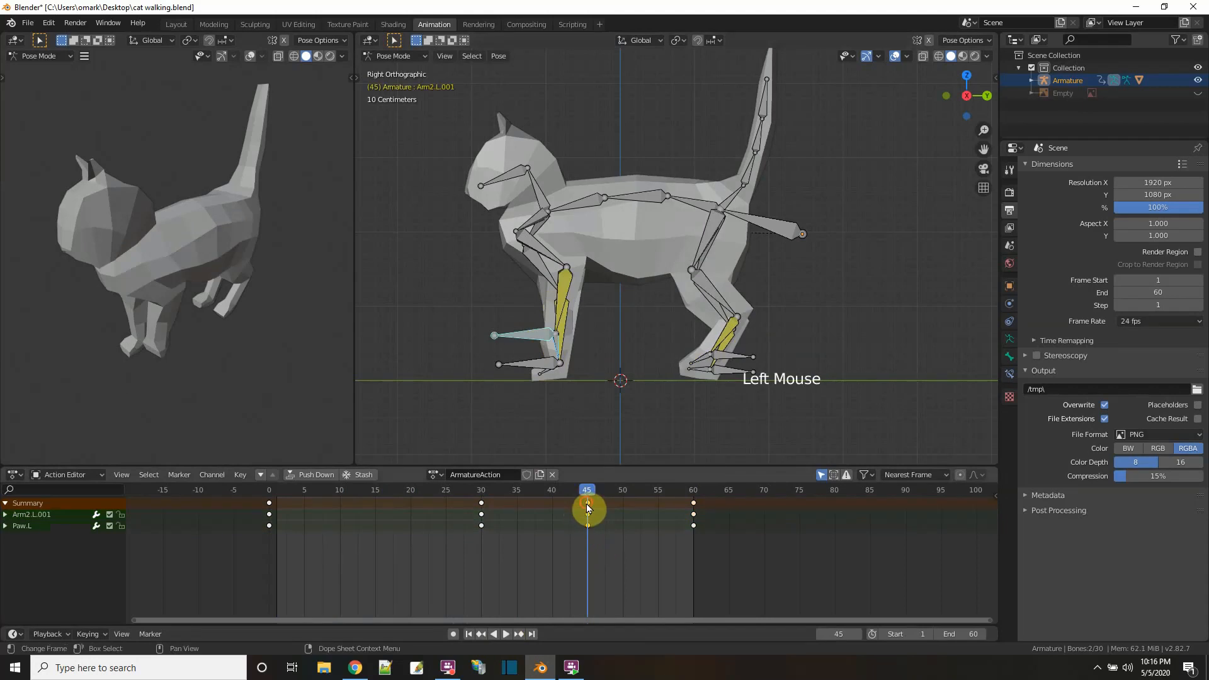
mouse_move(588, 509)
left_mouse_down()
mouse_move(374, 520)
mouse_move(588, 488)
mouse_move(656, 618)
mouse_move(675, 610)
mouse_move(589, 492)
left_mouse_up()
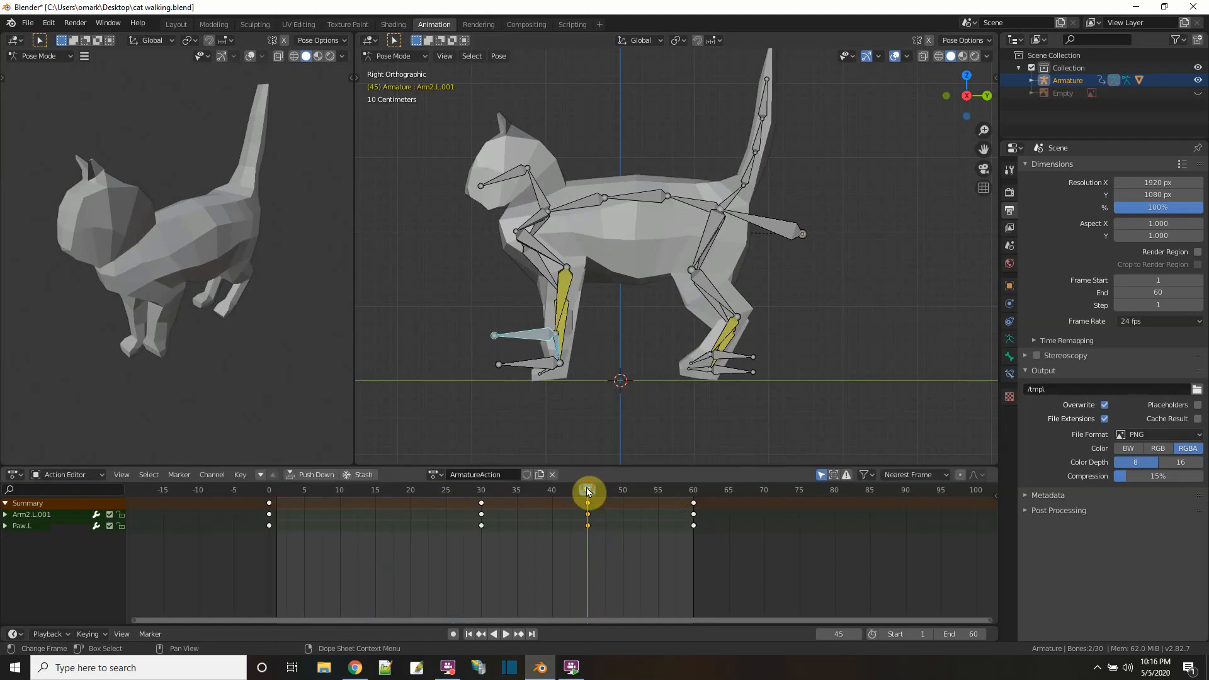
left_click(272, 491)
left_click_drag(273, 492, 424, 463)
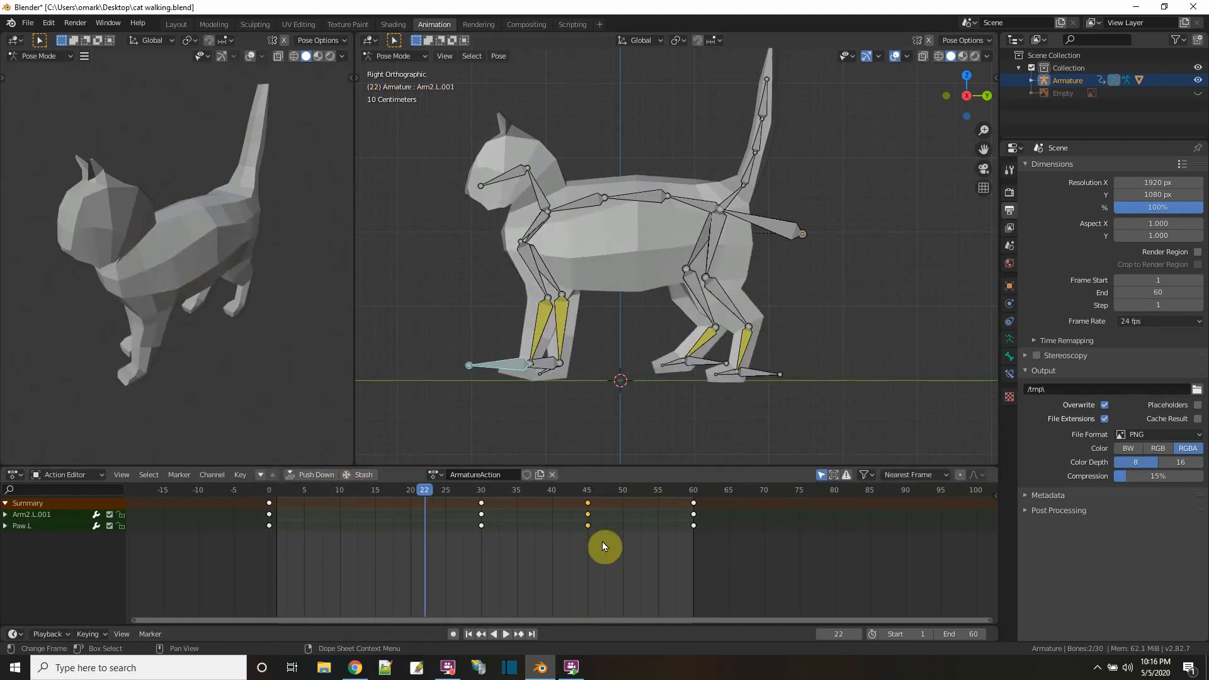
- Select Arm2.L.001 and Paw.L together and move their frame 45 keyframes to frame 15
left_click_drag(609, 546, 579, 492)
left_click(558, 413)
mouse_move(557, 413)
middle_mouse_down()
mouse_move(535, 425)
mouse_move(567, 425)
mouse_move(549, 407)
middle_mouse_up()
left_click_drag(429, 490, 276, 515)
left_click(571, 387)
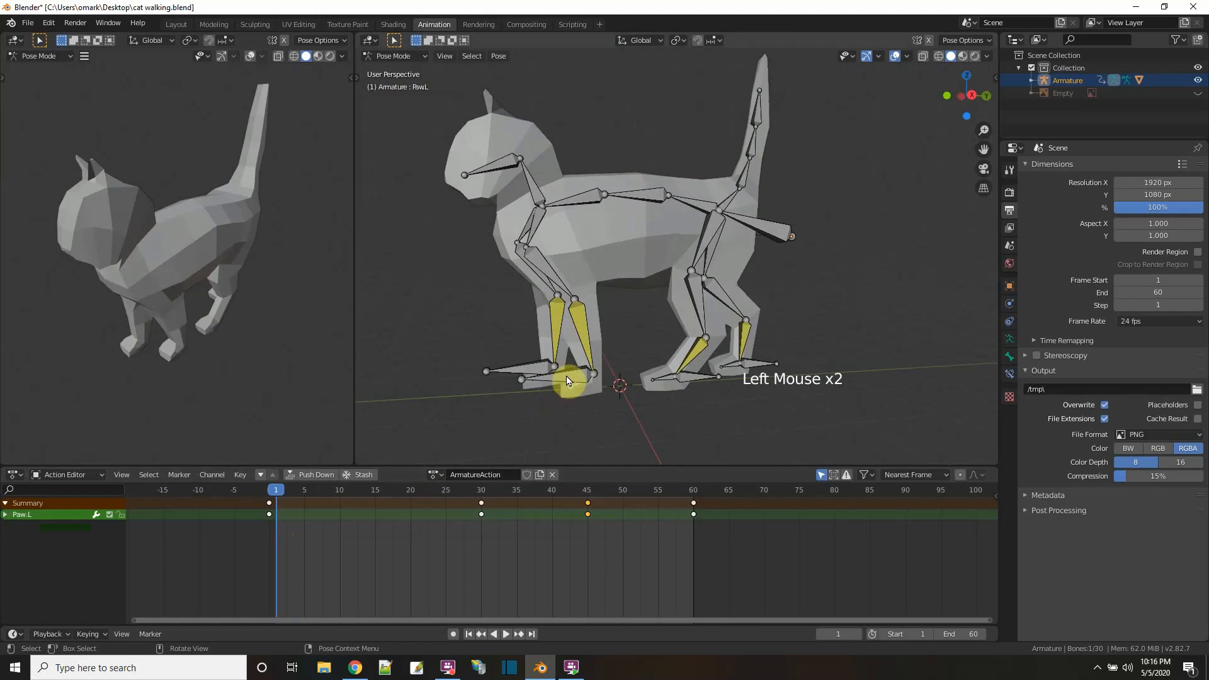
left_click(570, 383, "shift")
left_click(590, 538)
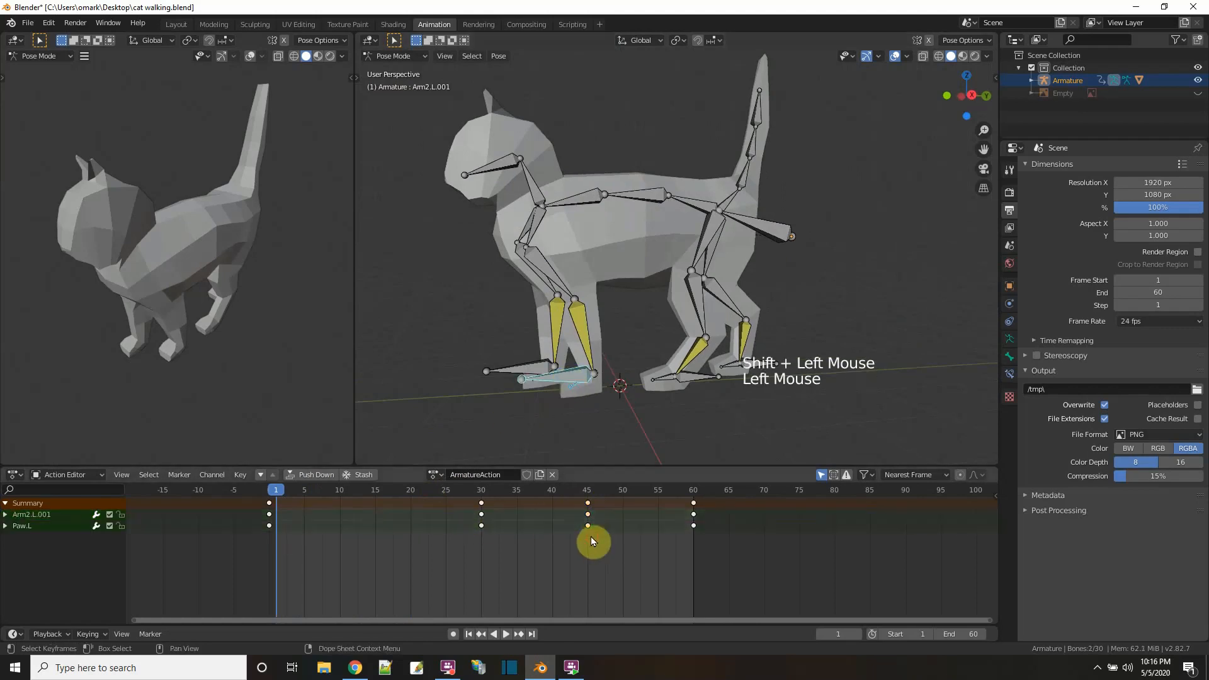
left_click_drag(580, 502, 378, 536)
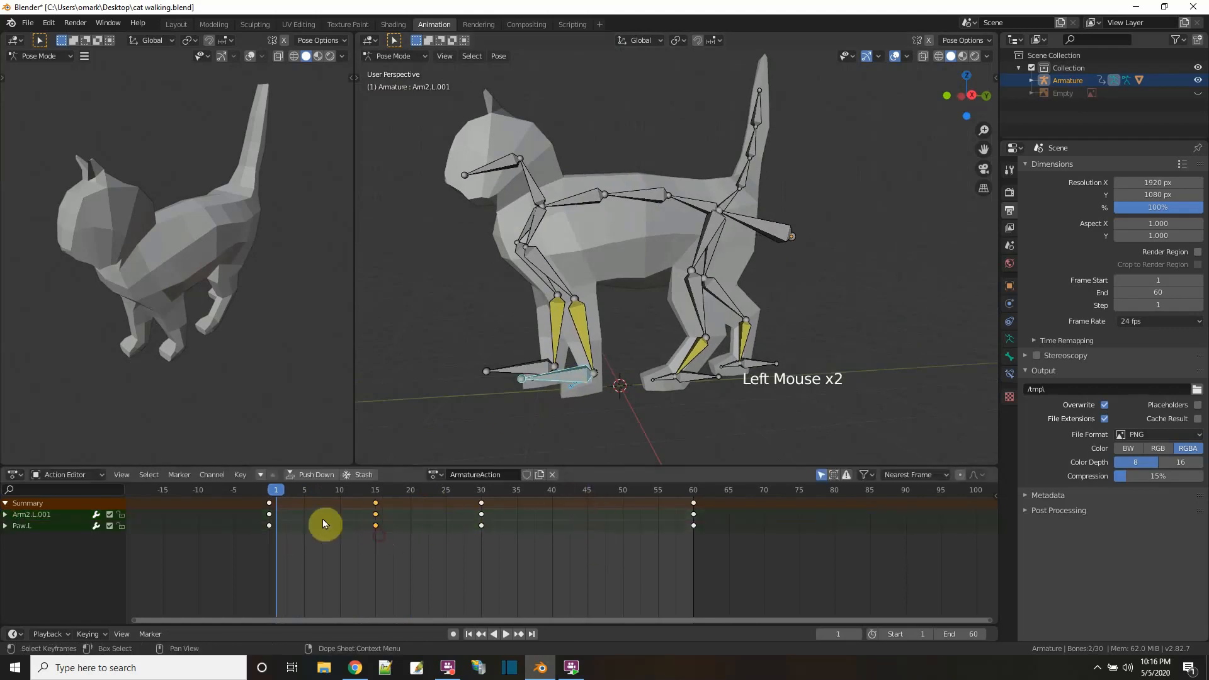
- Scrub through the walk to frame 60 to check how the left front leg moves
left_click_drag(277, 497, 482, 531)
left_click_drag(482, 490, 686, 494)
middle_click_drag(649, 450, 617, 430)
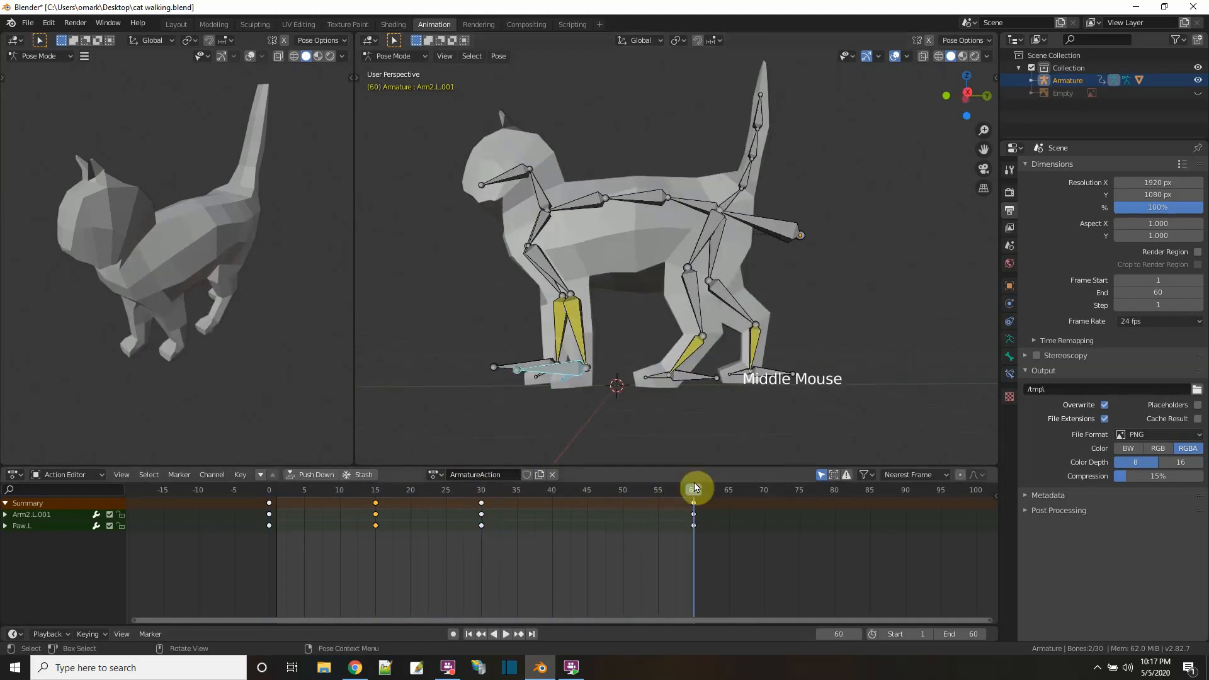
- At frame 45, rotate Paw.L flat against the ground in the right orthographic view and keyframe it
left_click_drag(694, 490, 587, 498)
left_click(539, 377)
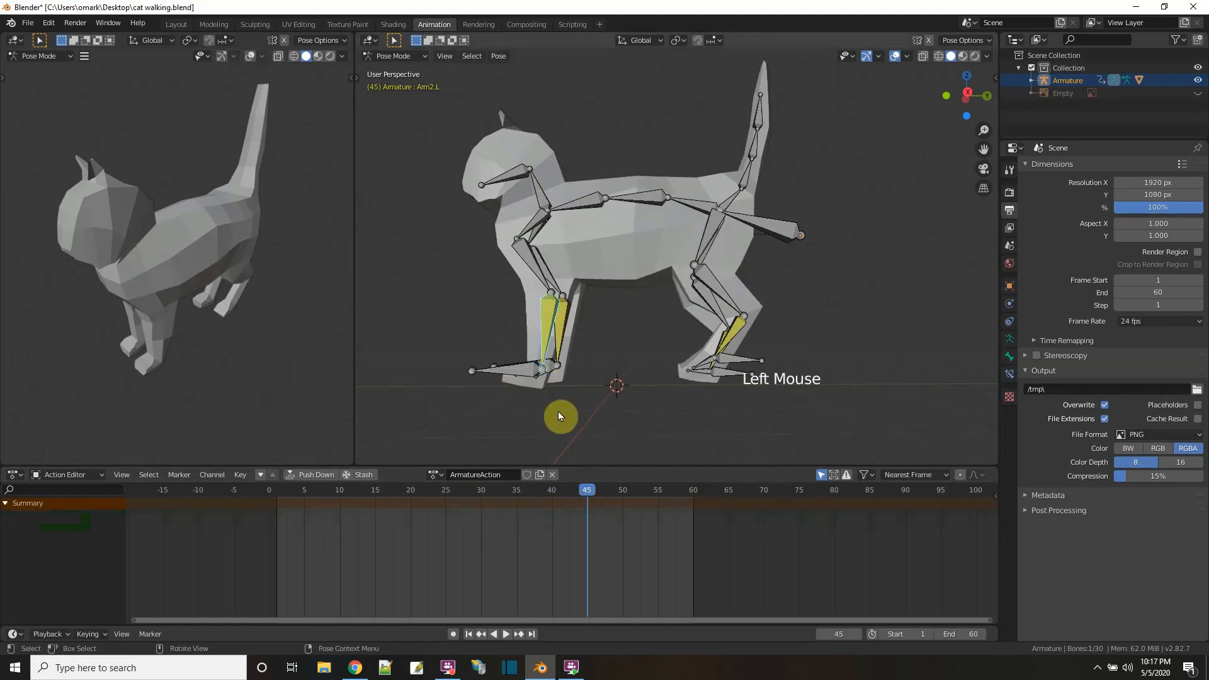
middle_click_drag(558, 411, 593, 388)
left_click(510, 348)
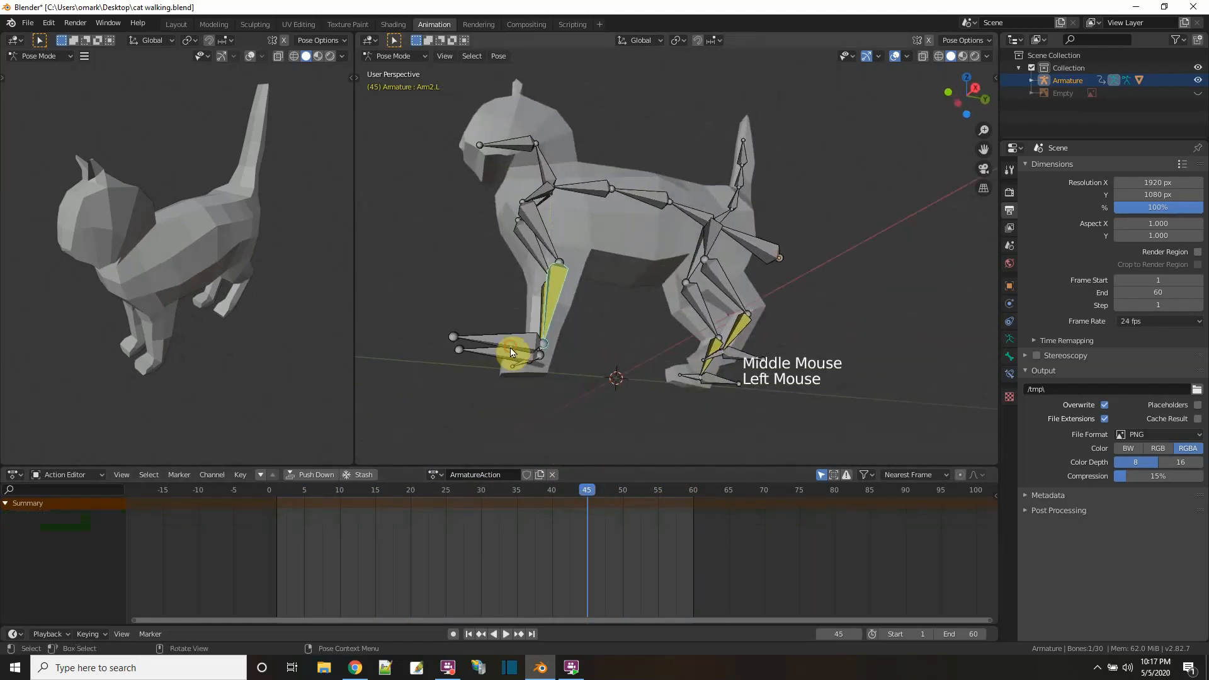
left_click(511, 350)
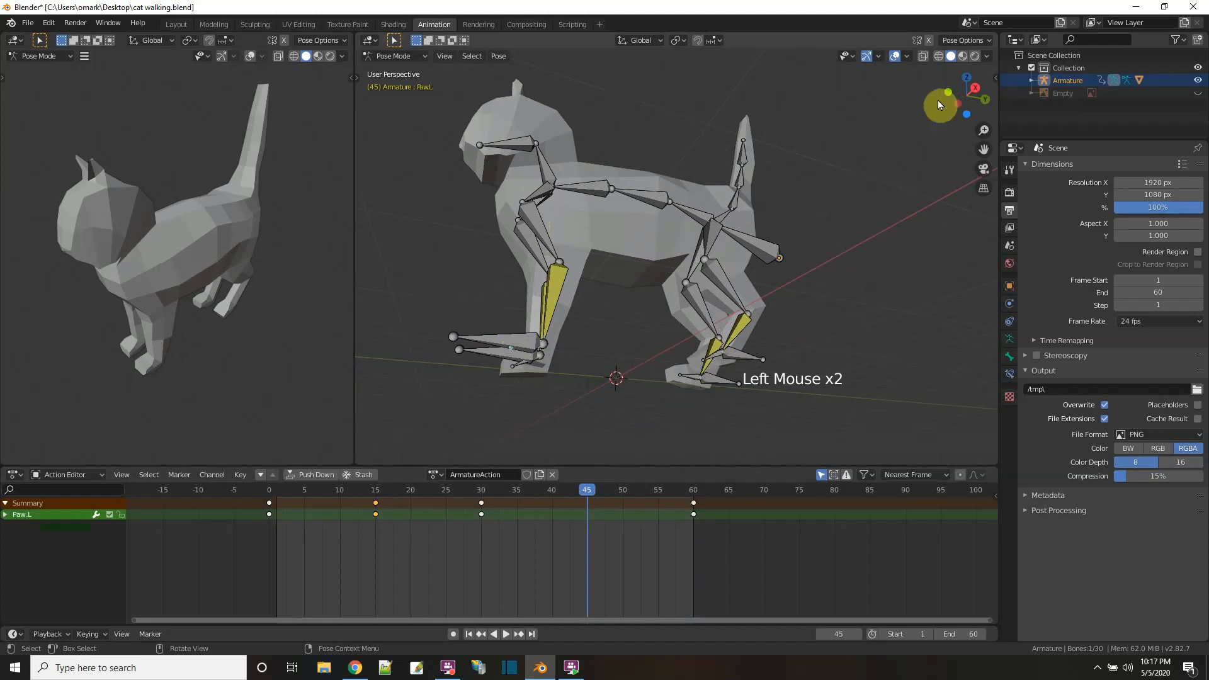
left_click(974, 88)
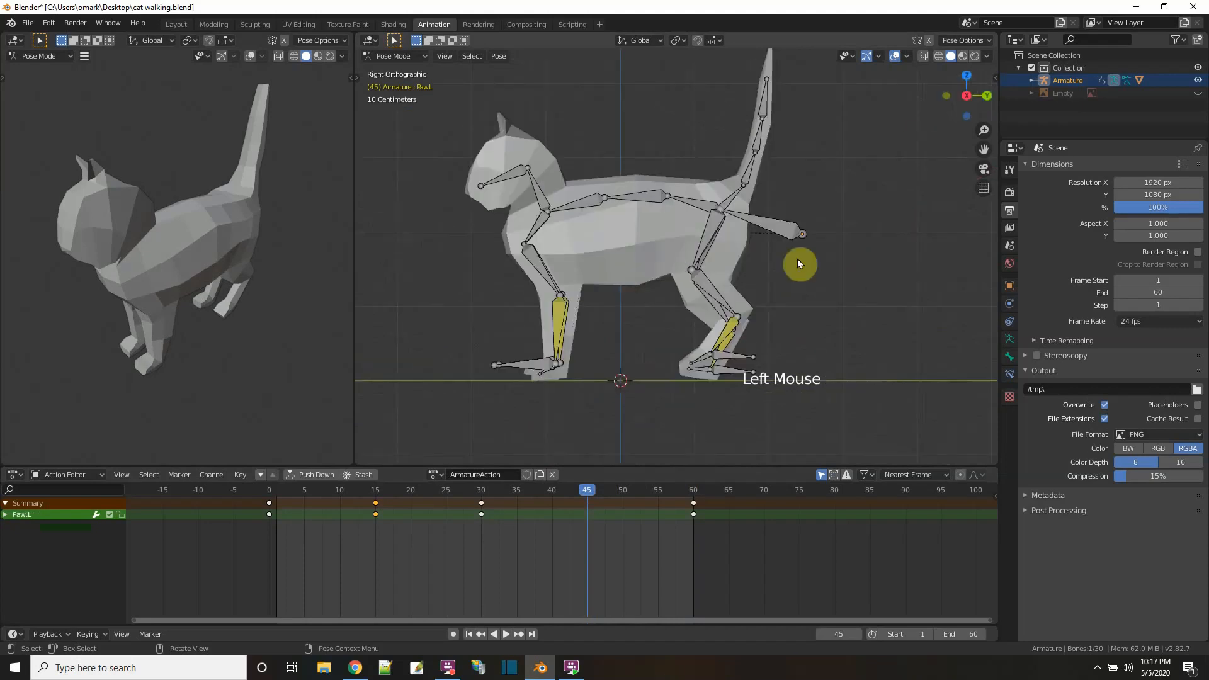
key("r")
left_click(539, 440)
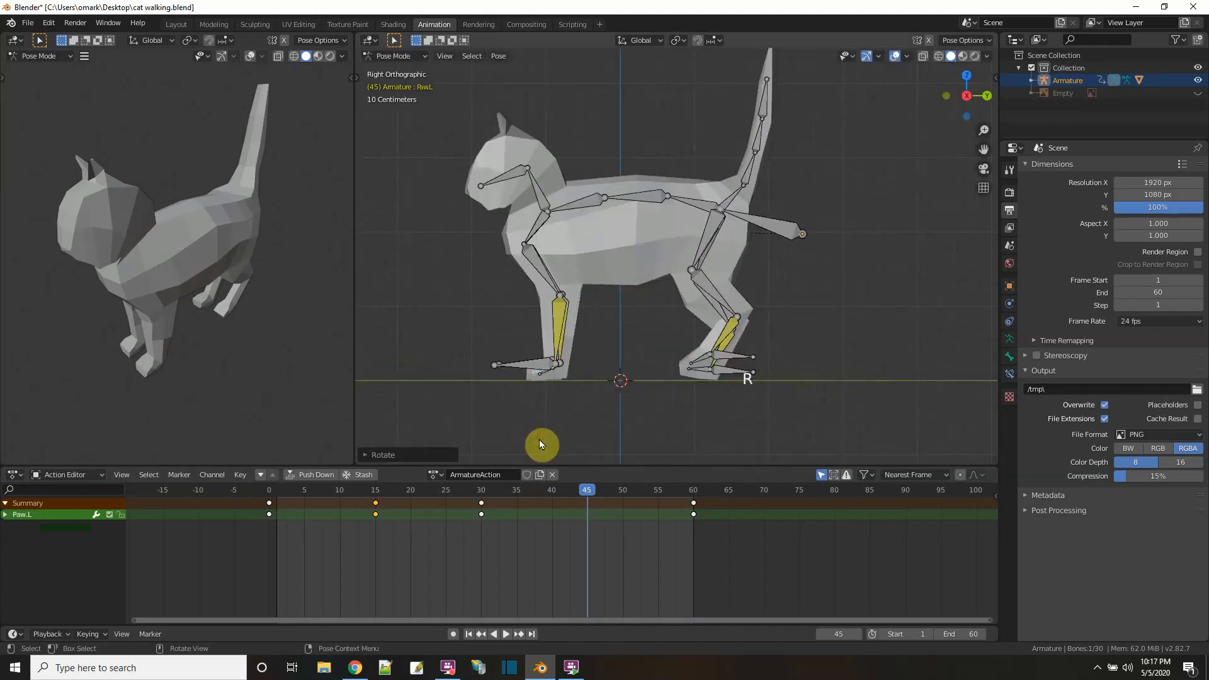
key("i")
left_click(540, 444)
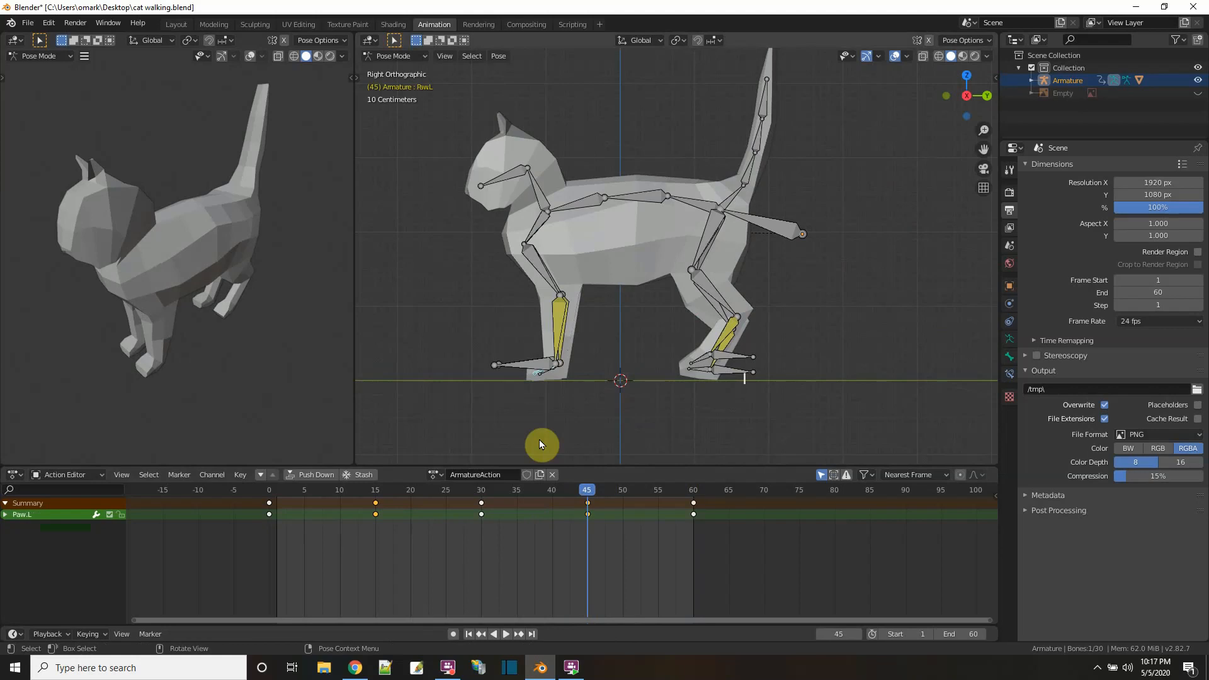
- Play back the walk to check the left front paw's motion and return to frame 0
left_click(504, 634)
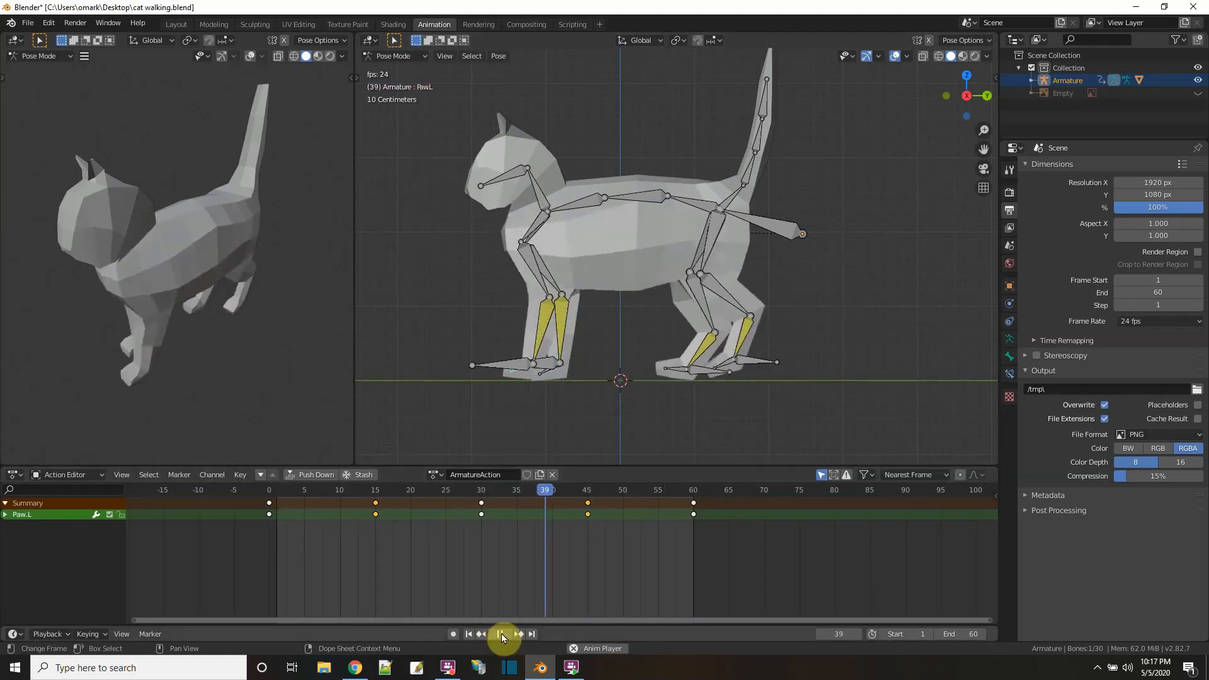
left_click(501, 633)
left_click_drag(301, 490, 260, 493)
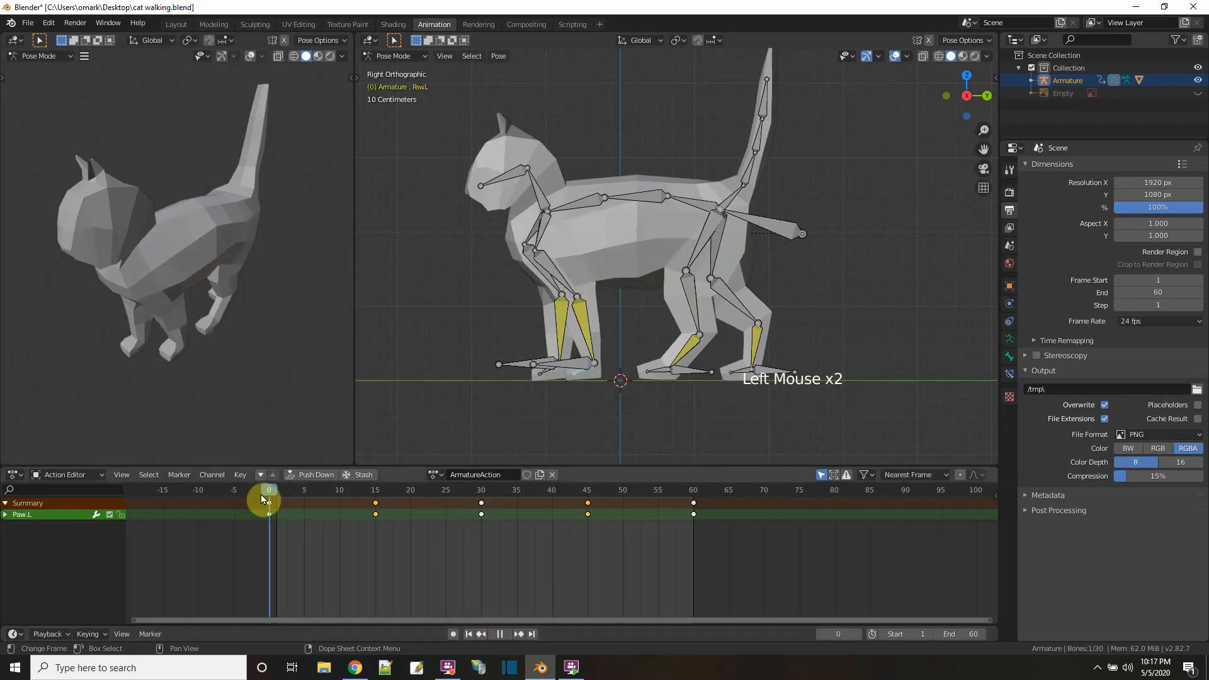
- At frame 0, select Paw.R and Arm2.R.001 together and insert a keyframe for both bones
left_click(546, 379)
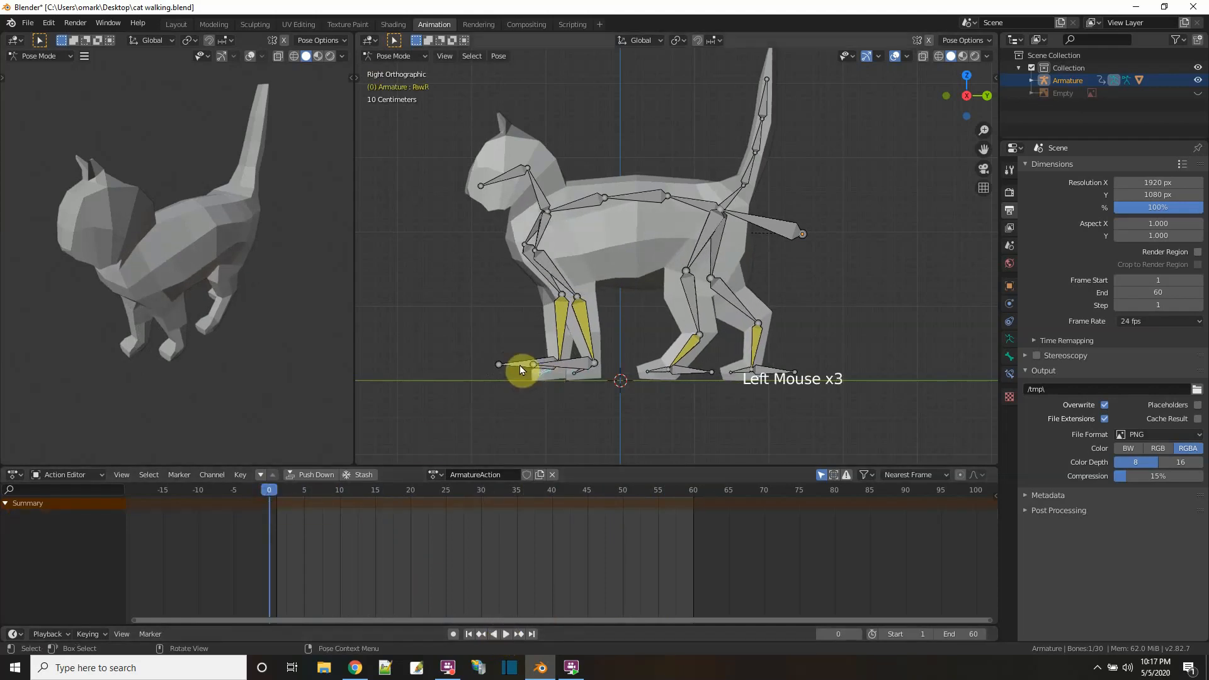
left_click(520, 365, "shift")
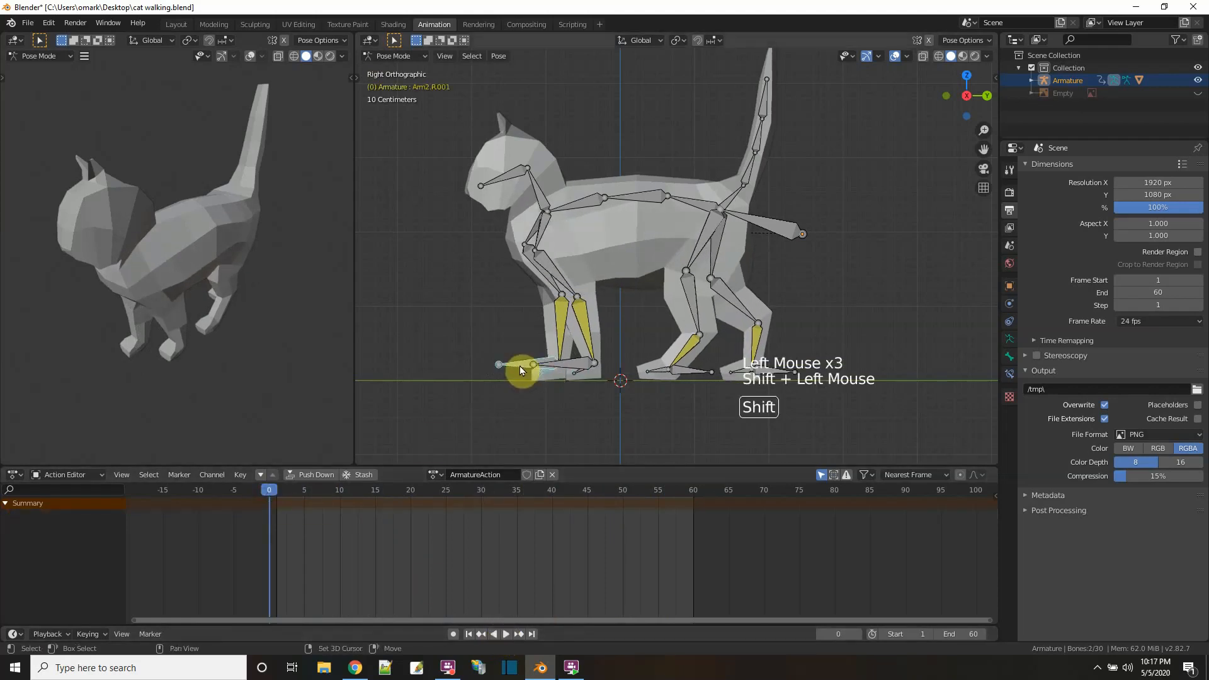
key("i")
left_click(433, 409)
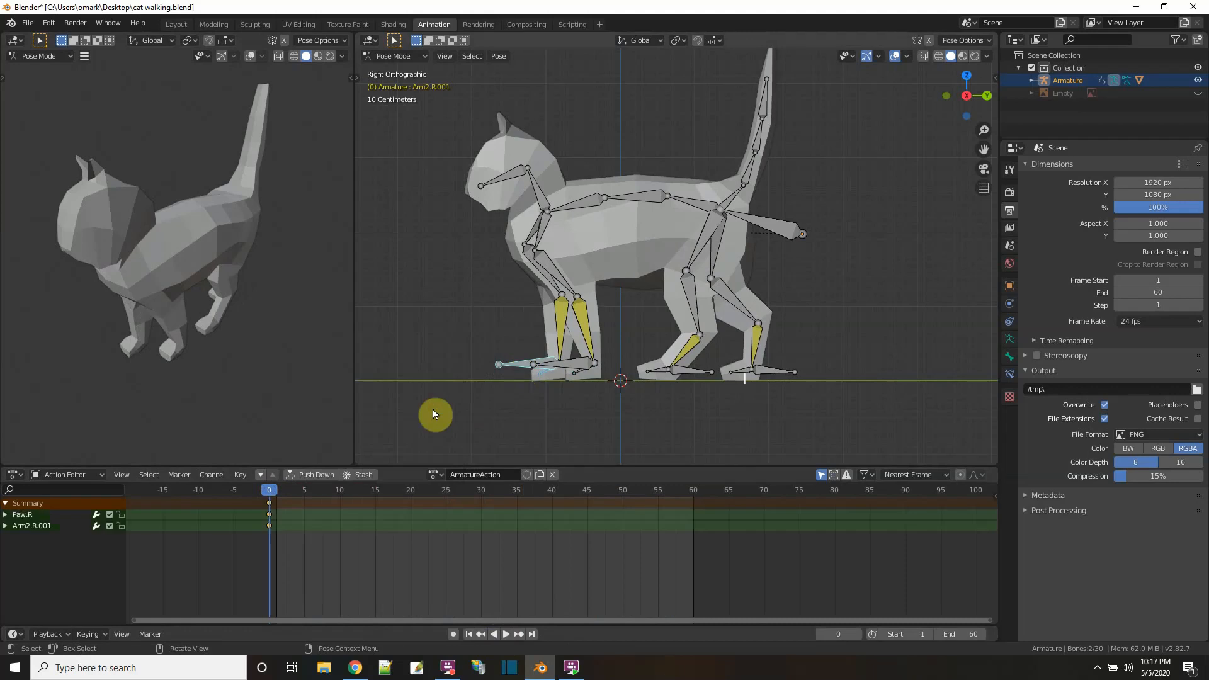
- Copy the frame 0 keyframes of Paw.R and Arm2.R.001 and paste them at frame 60
left_click(322, 546)
right_click(268, 502)
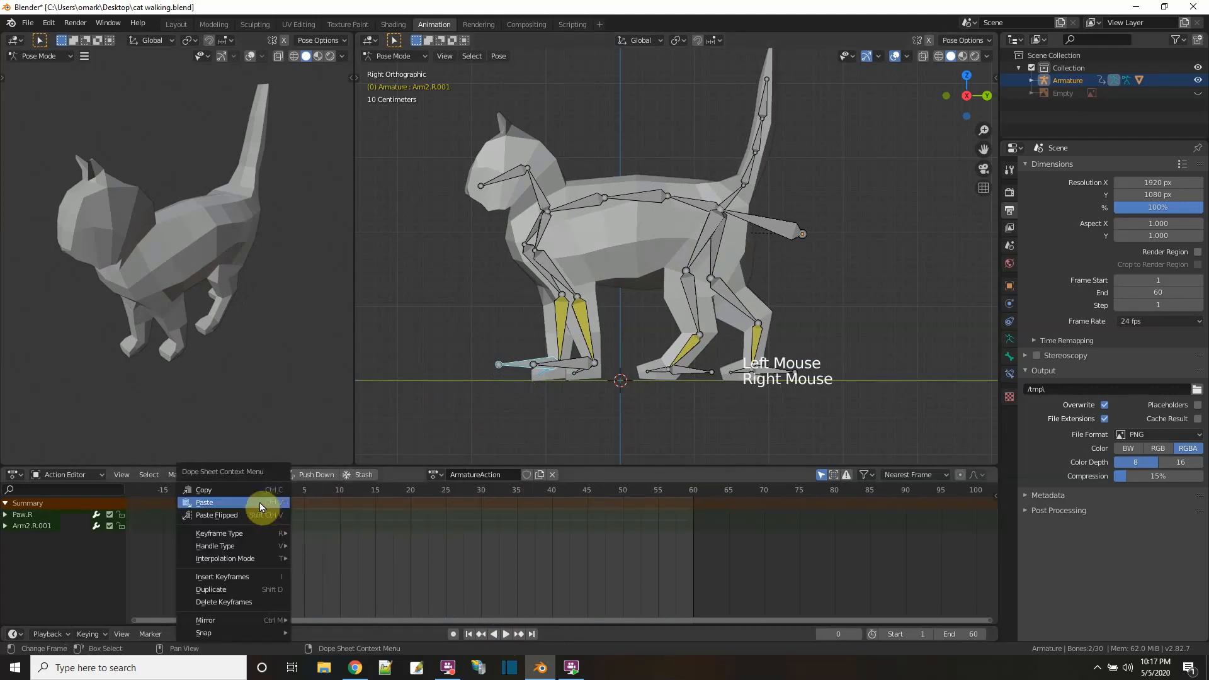
left_click(221, 490)
left_click(693, 487)
right_click(693, 487)
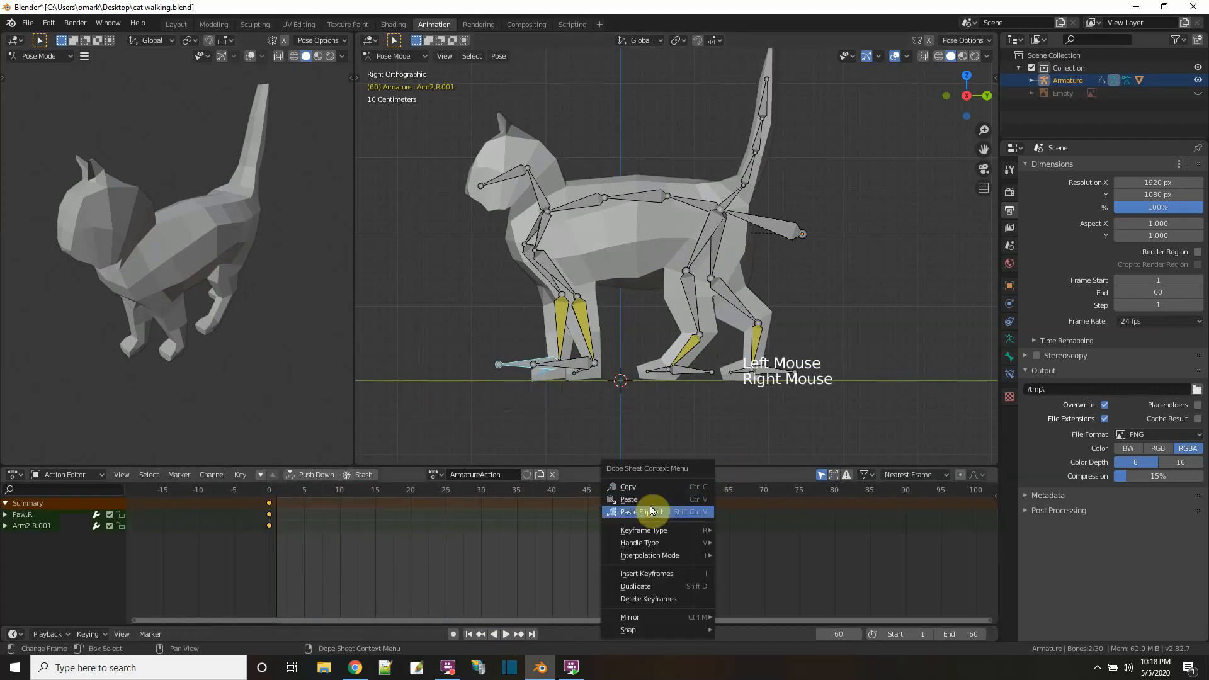
left_click(651, 511)
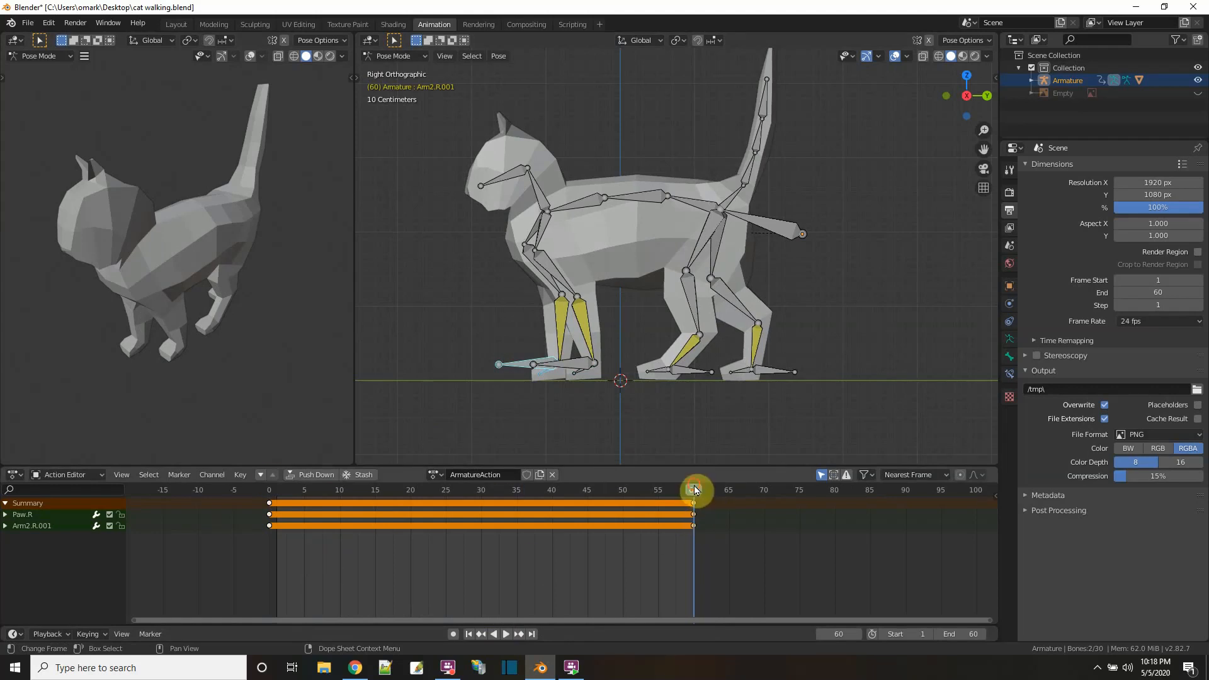
- Copy all of Paw.L's keyframes from frame 0 to 60 and paste them onto Paw.R starting at frame 0
left_click_drag(694, 486, 259, 524)
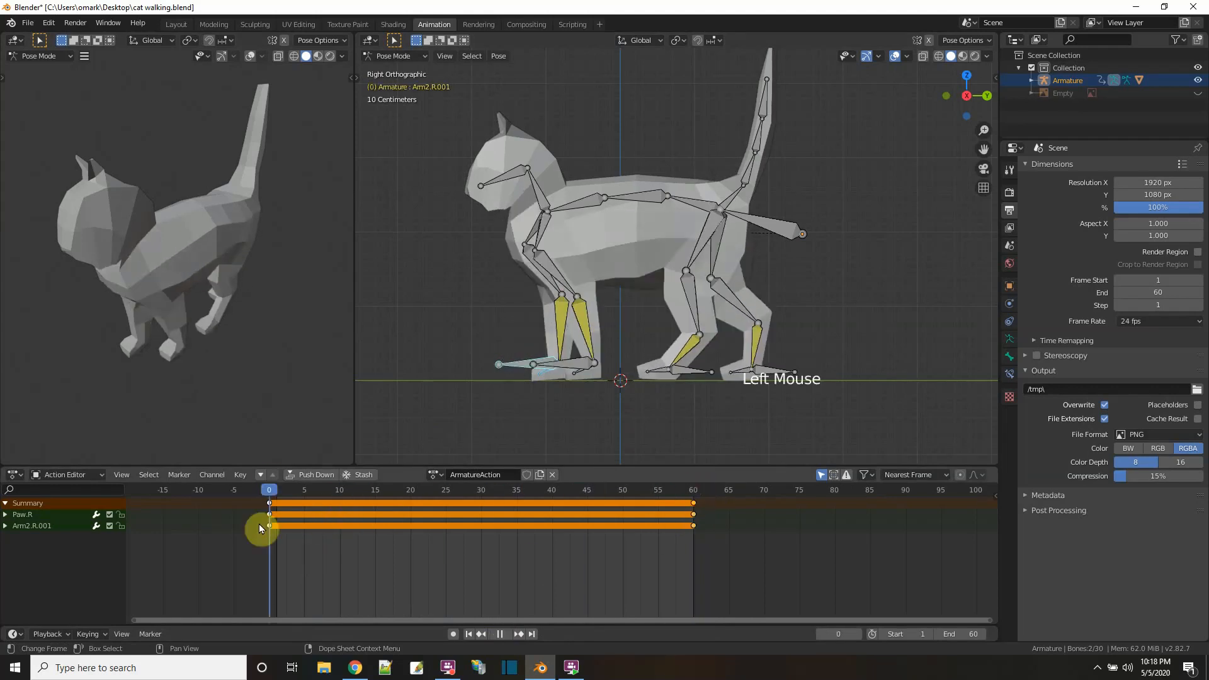
left_click(573, 374)
left_click(575, 379, "shift")
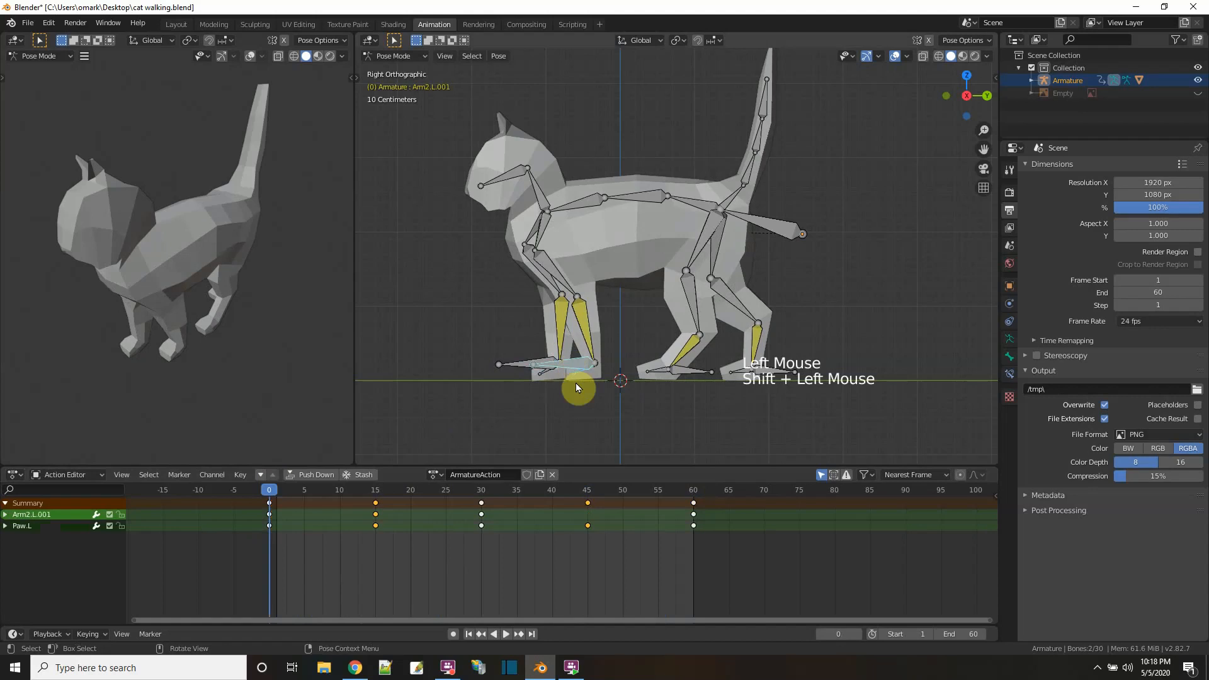
left_click(577, 374, "shift")
right_click(576, 373)
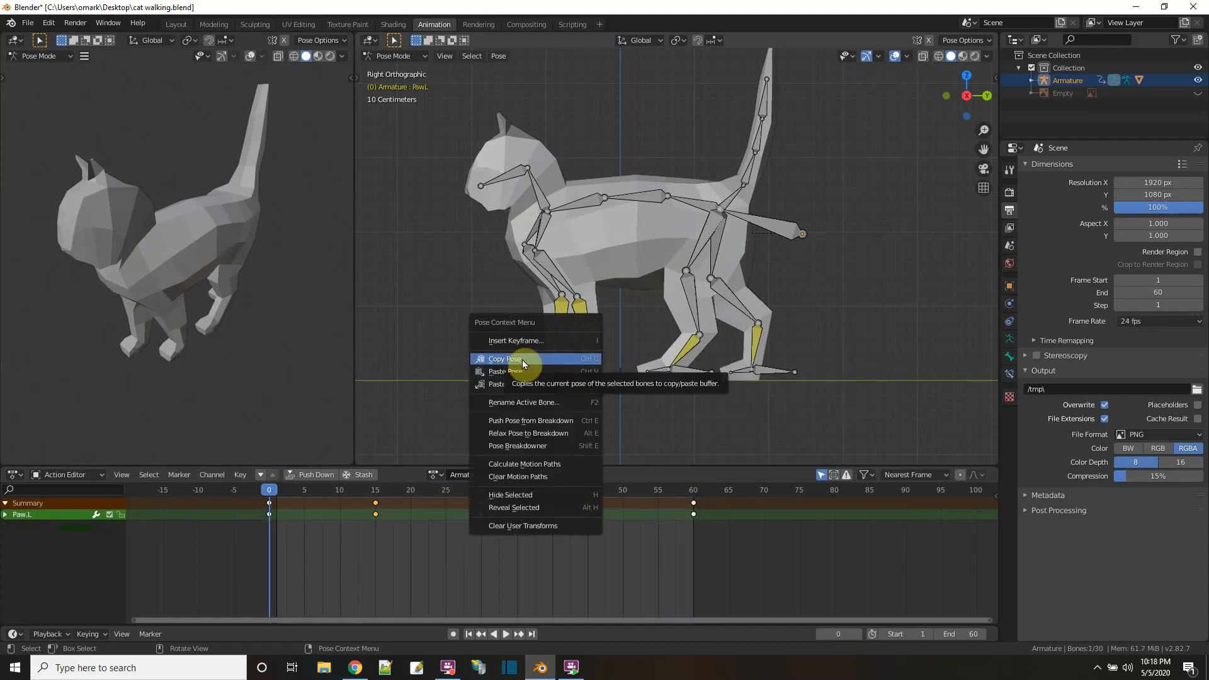
left_click_drag(774, 555, 238, 488)
right_click(480, 506)
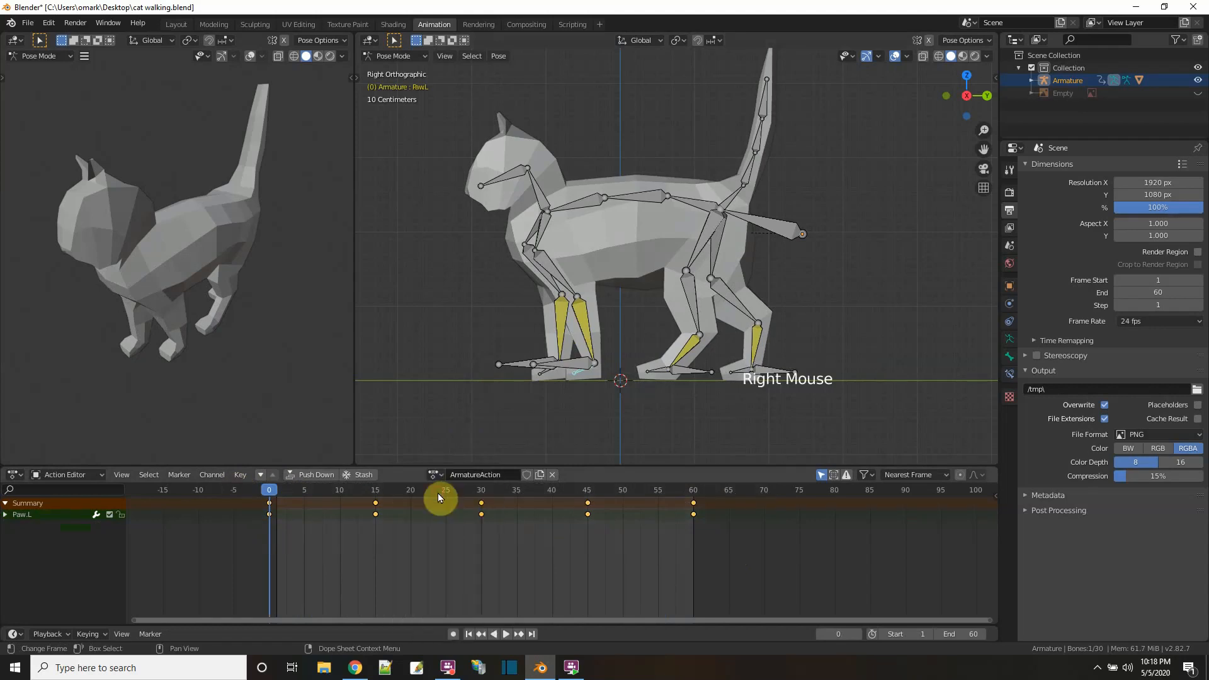
left_click(538, 375)
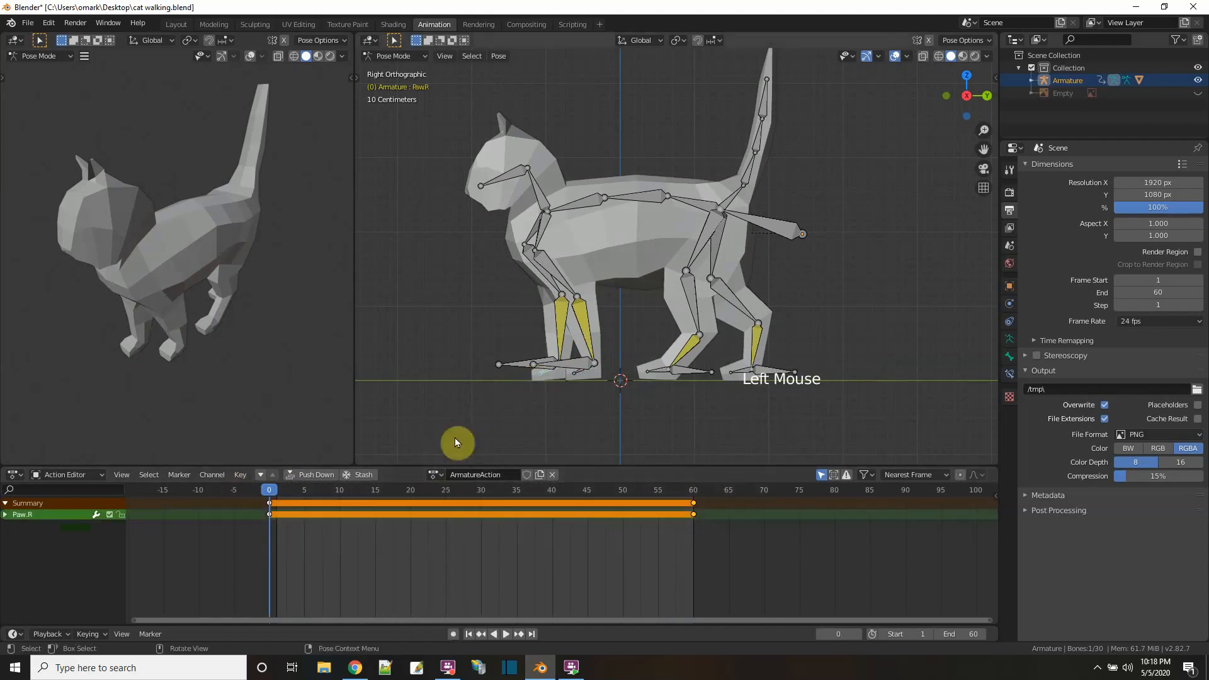
right_click(271, 489)
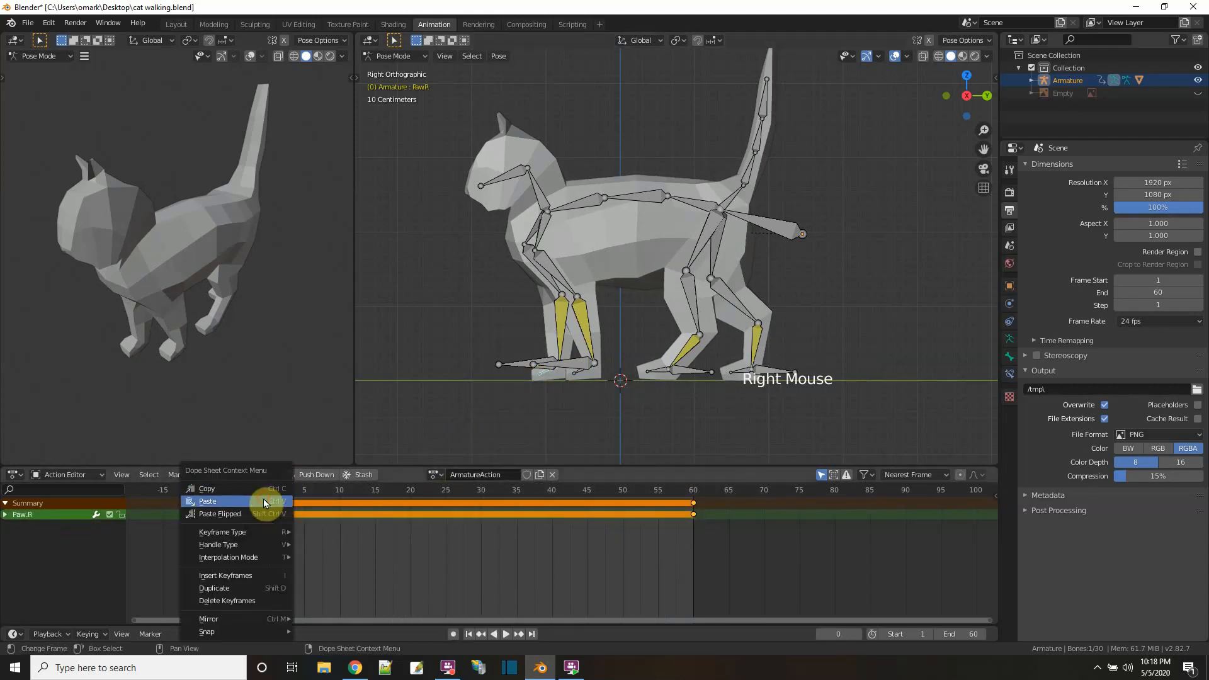
left_click(263, 502)
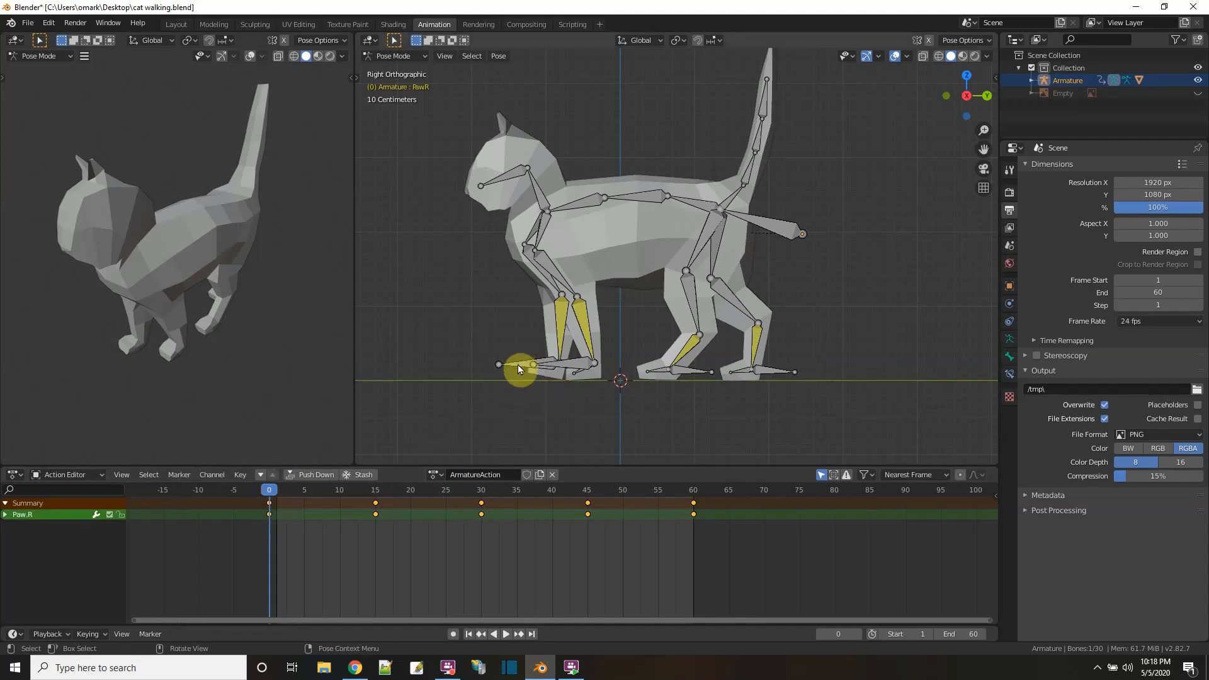
- Copy all of Arm2.L.001's keyframes and paste them onto Arm2.R.001 starting at frame 0
left_click(575, 364)
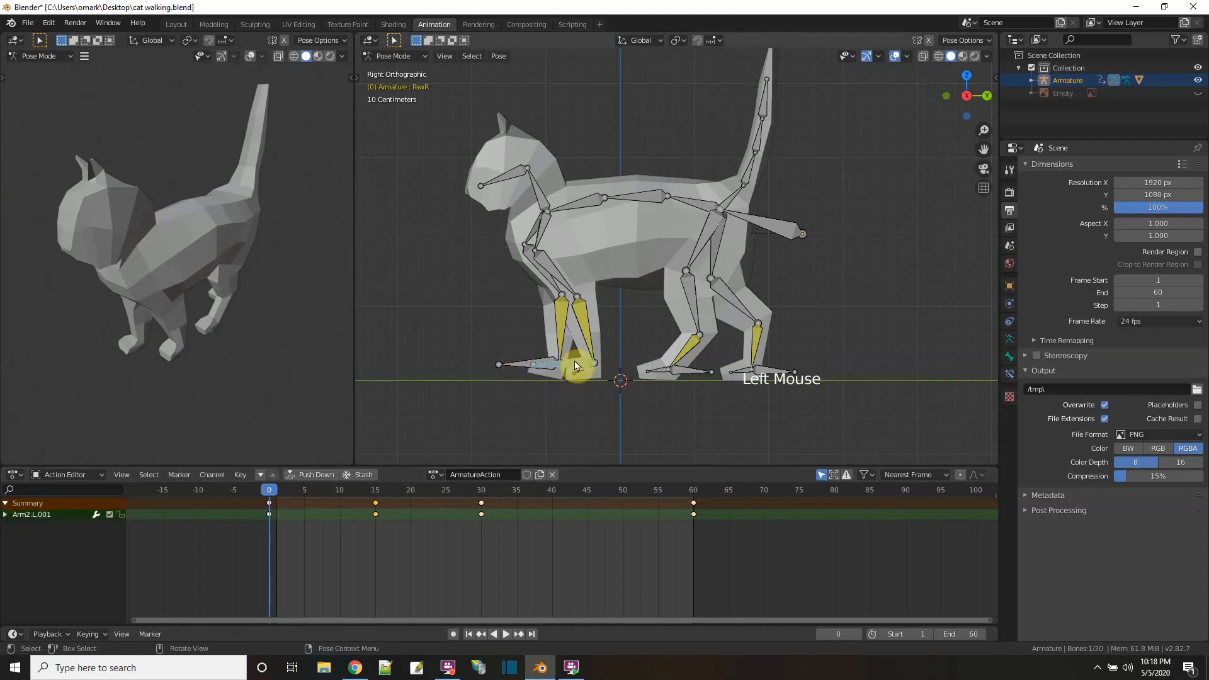
left_click_drag(716, 548, 227, 477)
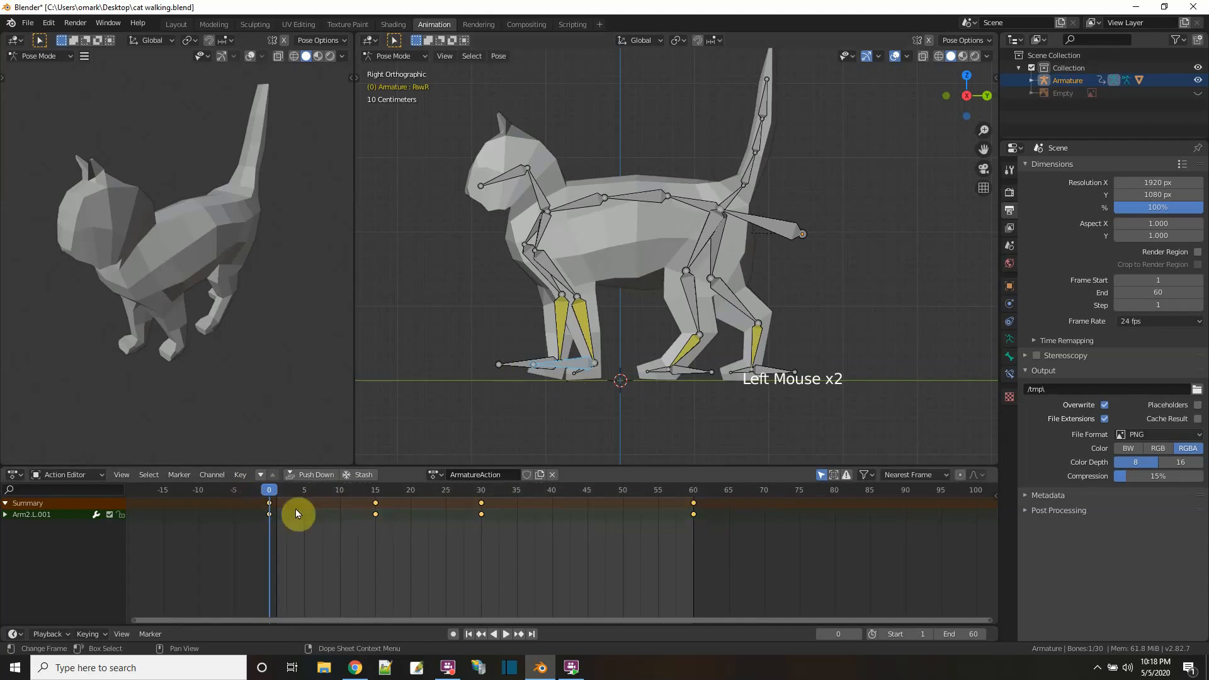
right_click(376, 502)
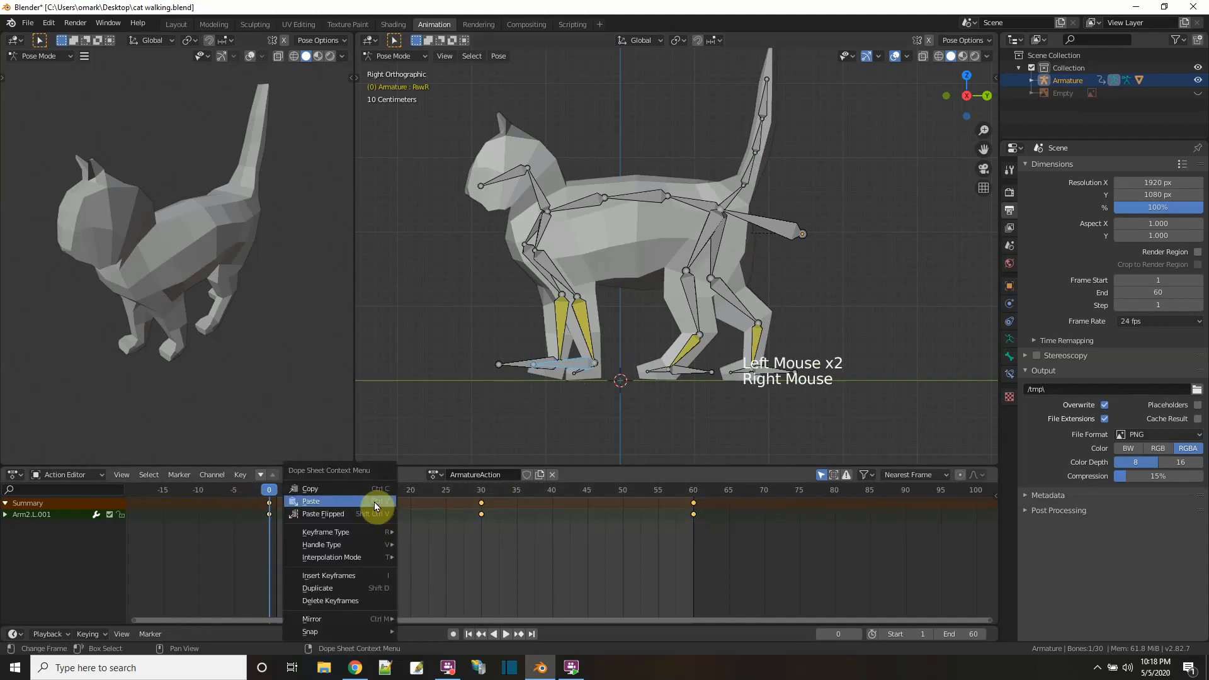
left_click(513, 365)
right_click(271, 490)
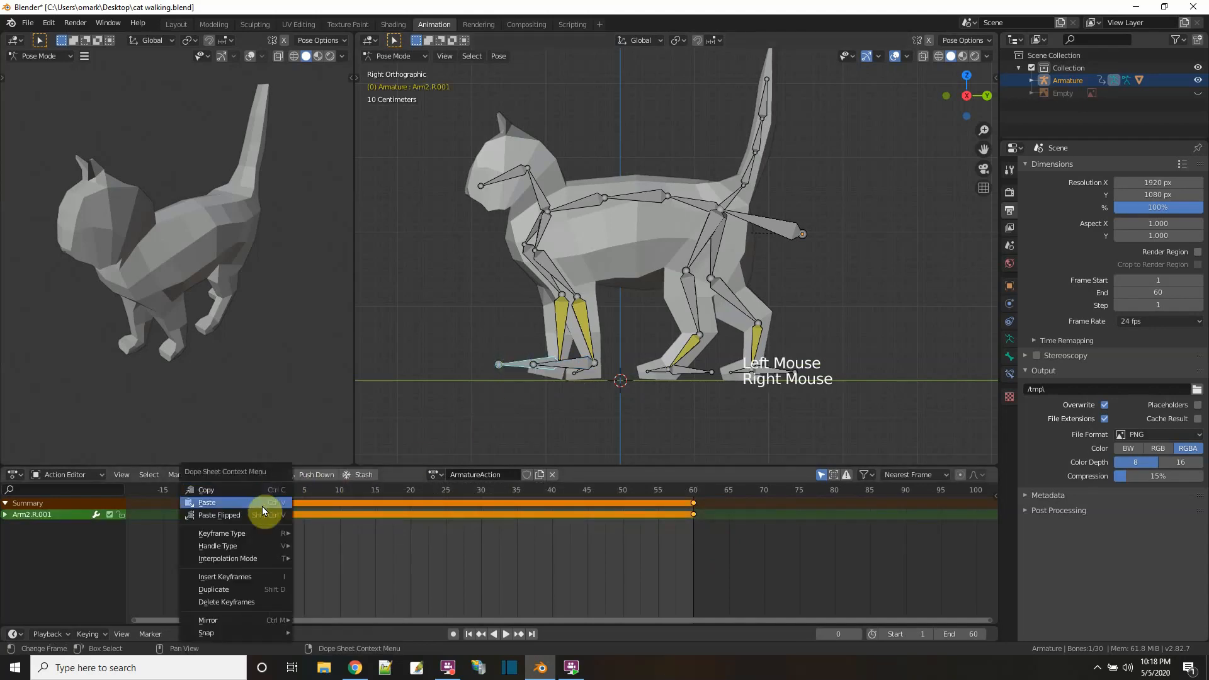
left_click(262, 507)
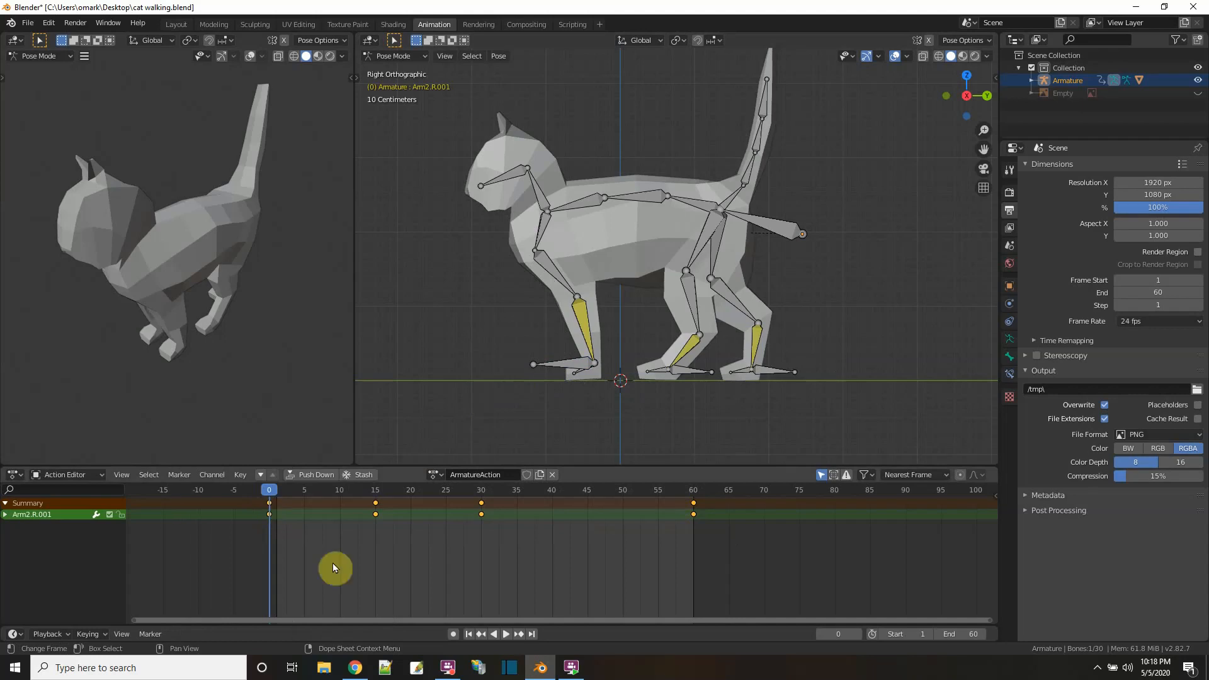
- Play back the walk to compare the motion of the two front legs, stopping at frame 41
left_click(506, 636)
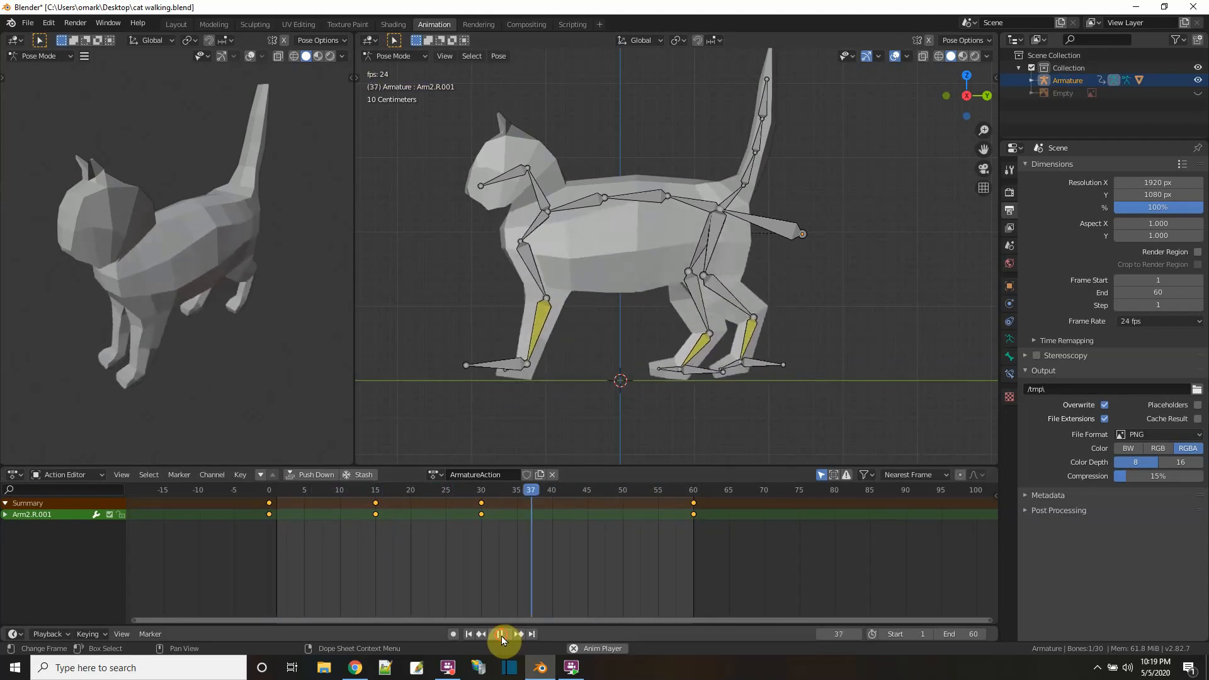
left_click(501, 636)
middle_click_drag(526, 427, 532, 441)
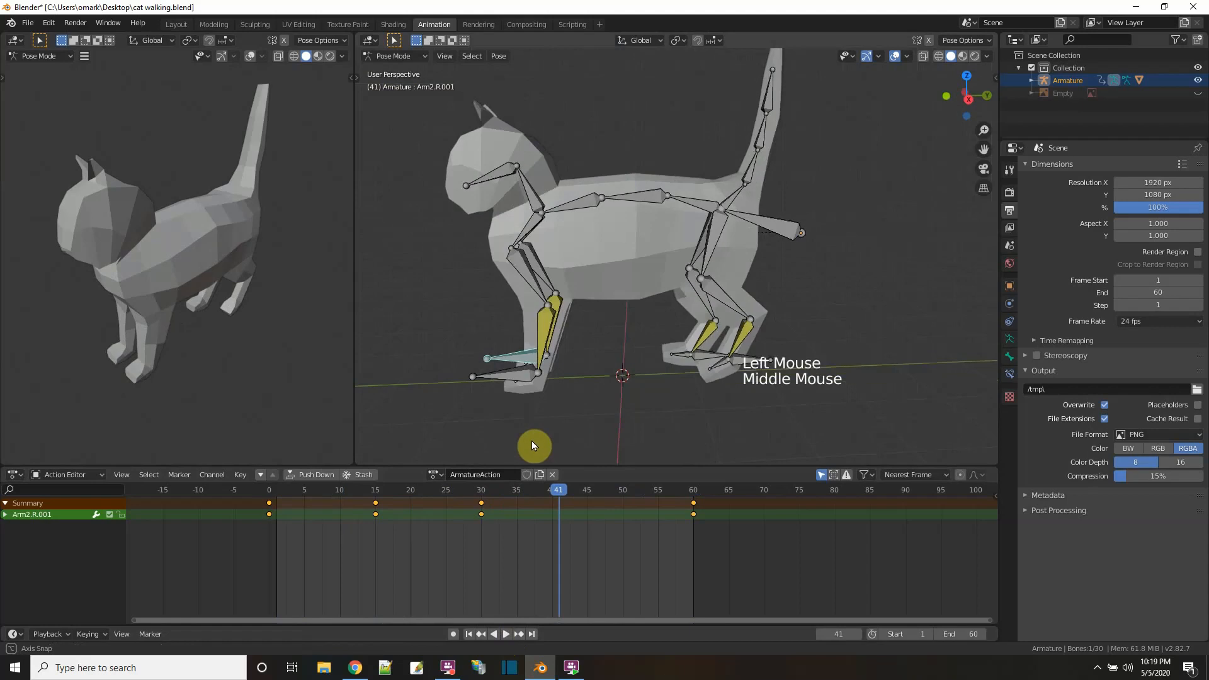
- Select Paw.R and Arm2.R.001 together and shift all their keyframes 30 frames forward, so they start at frame 30
middle_click_drag(523, 360, 631, 421)
left_click(524, 410)
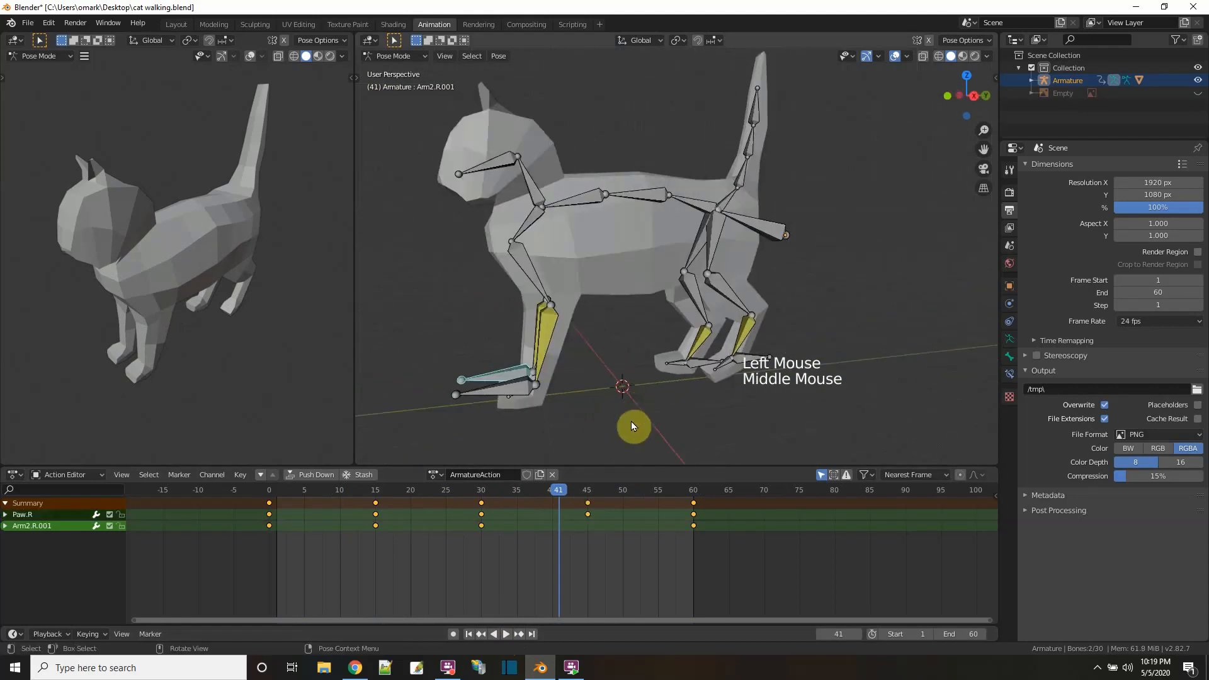
left_click_drag(737, 558, 481, 508)
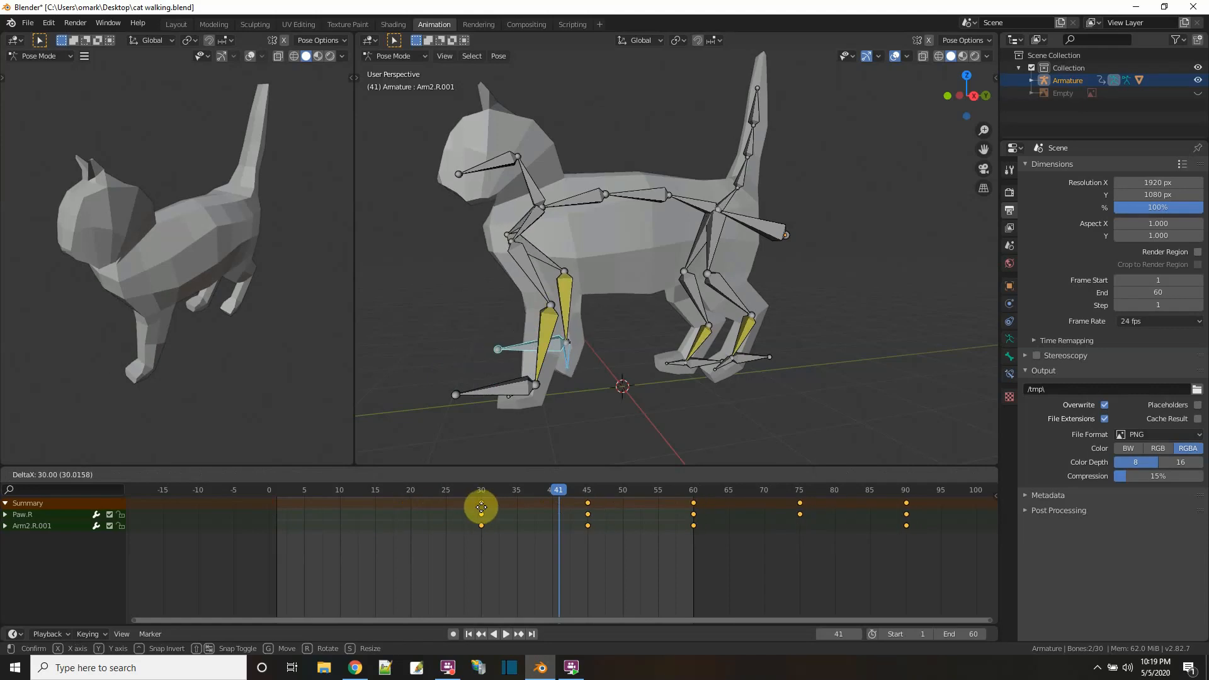
left_click_drag(481, 508, 483, 513)
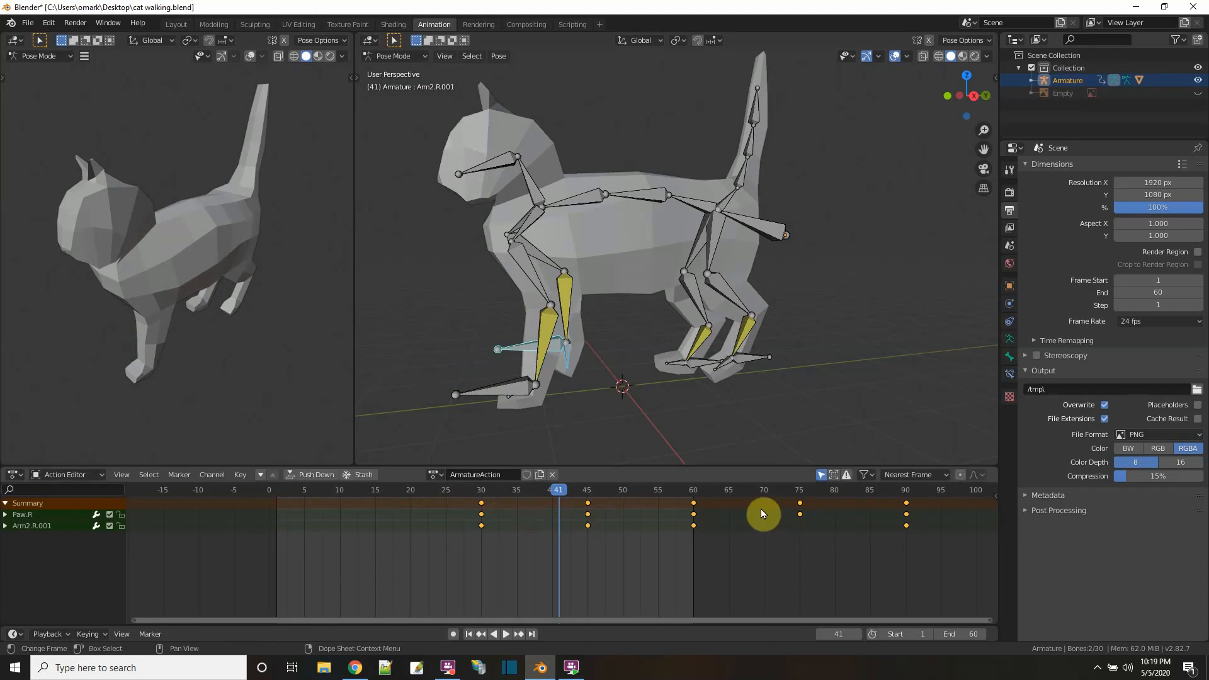
- Move the Paw.R and Arm2.R.001 keyframes at frames 60 to 90 back by 60 frames, to frames 0 to 30
left_click(795, 497)
left_click_drag(277, 489, 908, 513)
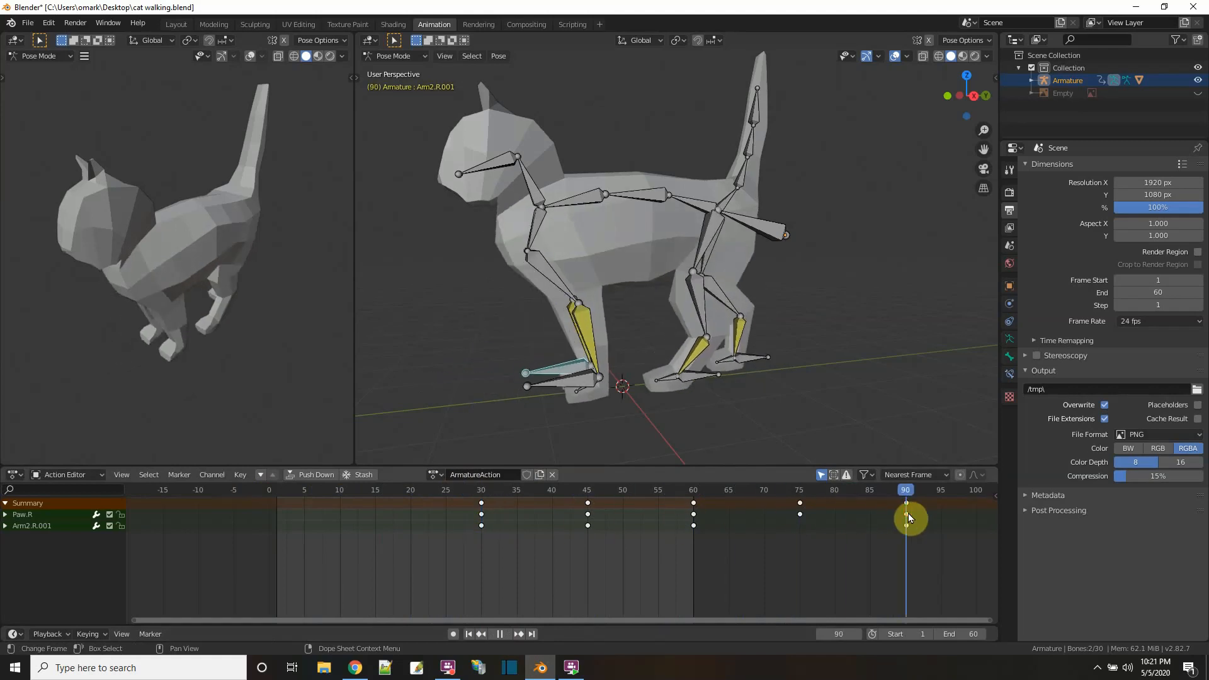
left_click_drag(931, 558, 685, 480)
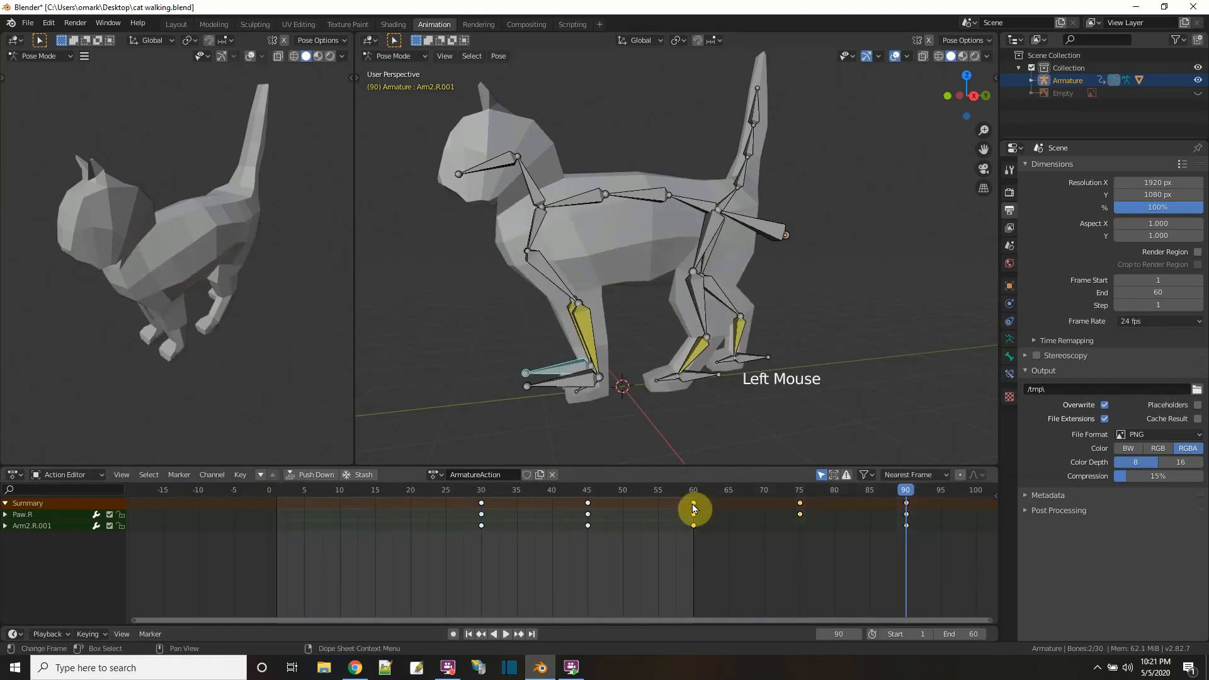
key("g")
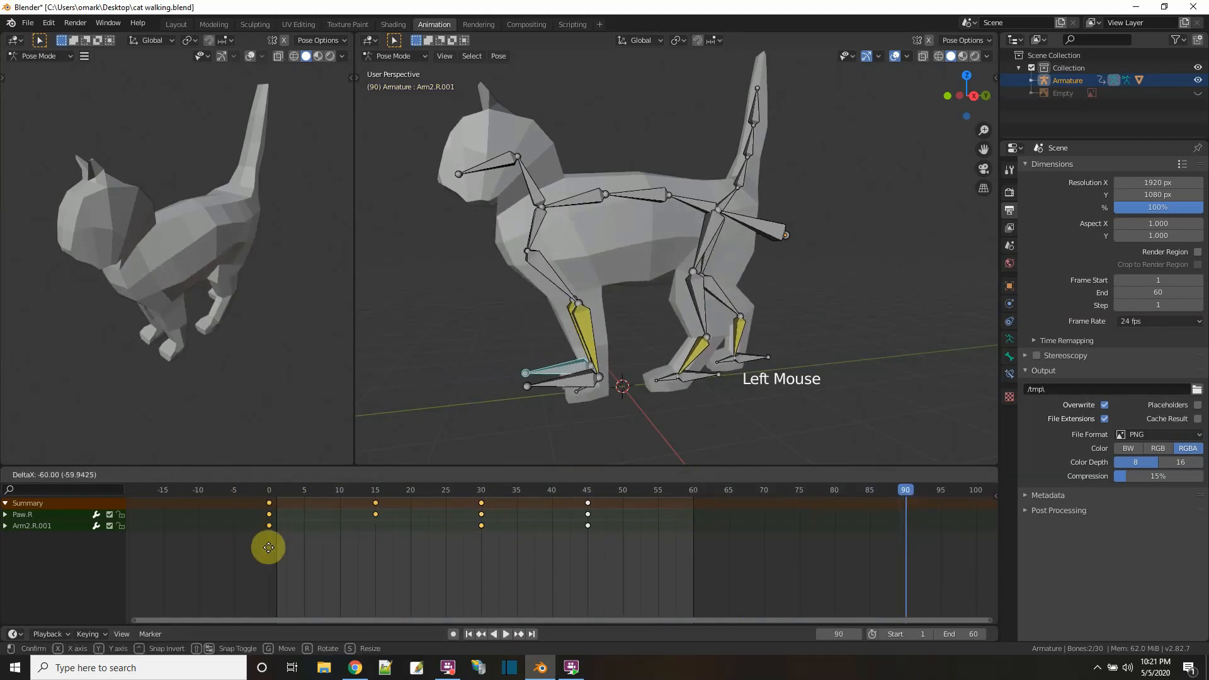
left_click(268, 539)
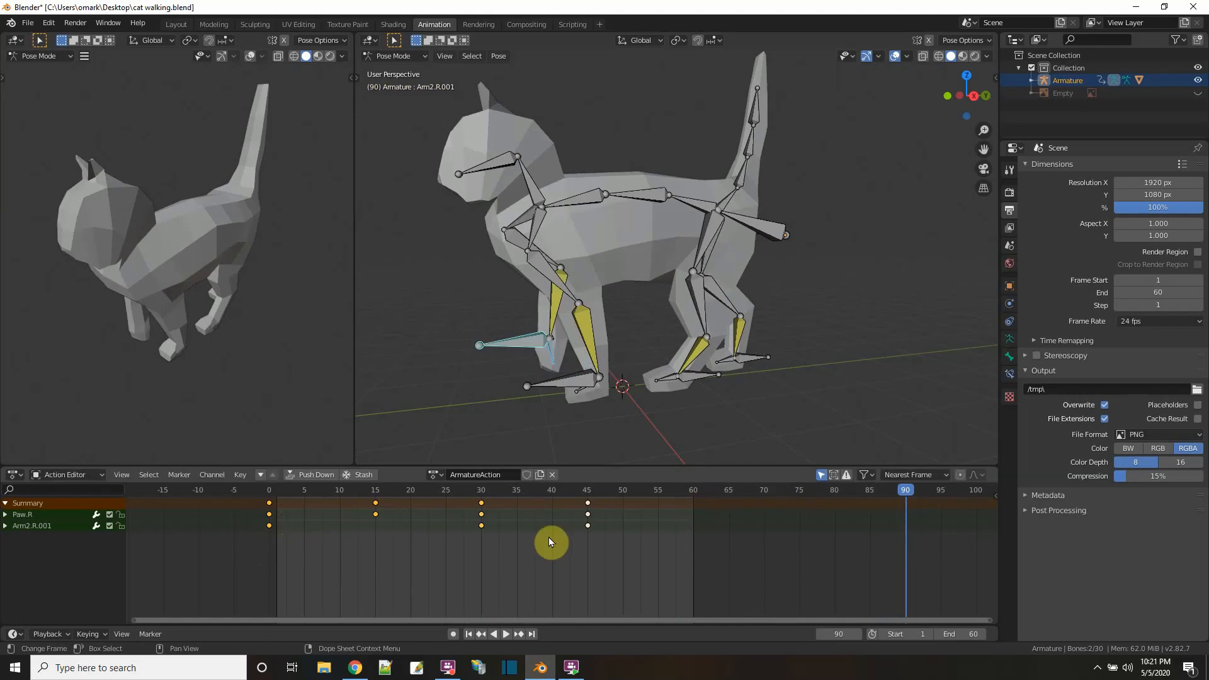
- Copy the frame 0 keyframes of Paw.R and Arm2.R.001 and paste them at frame 60 to close the cycle
left_click(271, 493)
left_click_drag(271, 493, 271, 568)
left_click(269, 504)
right_click(268, 504)
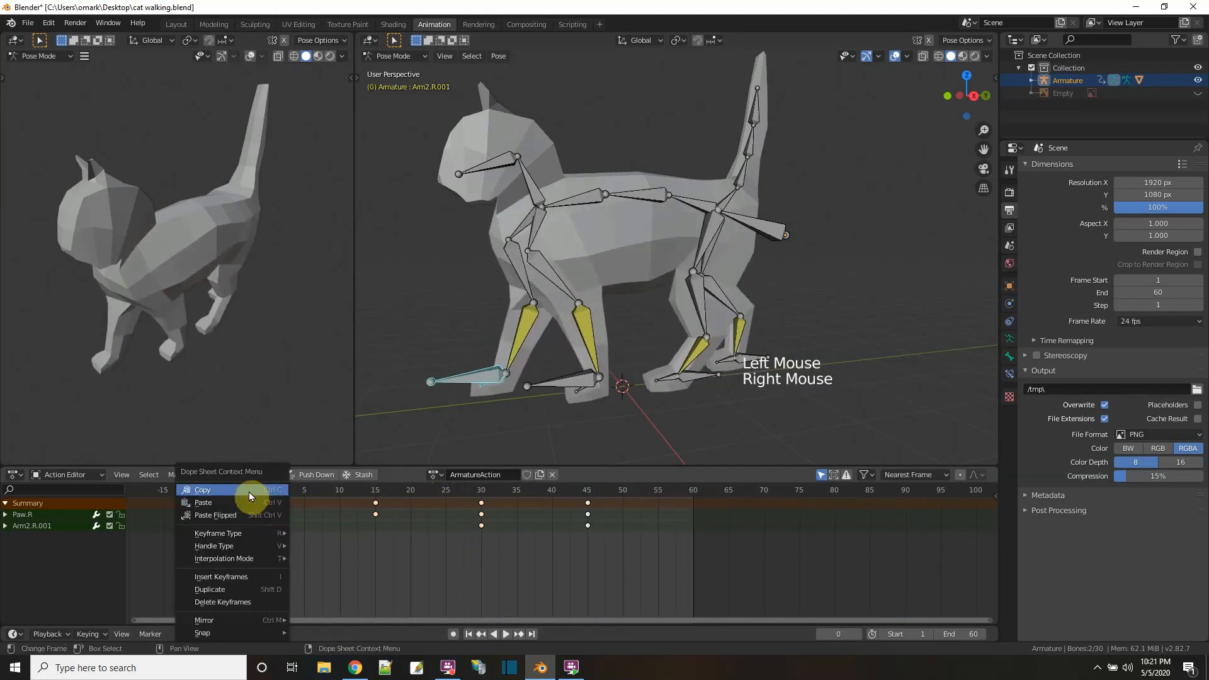
left_click(691, 490)
right_click(692, 489)
left_click(657, 504)
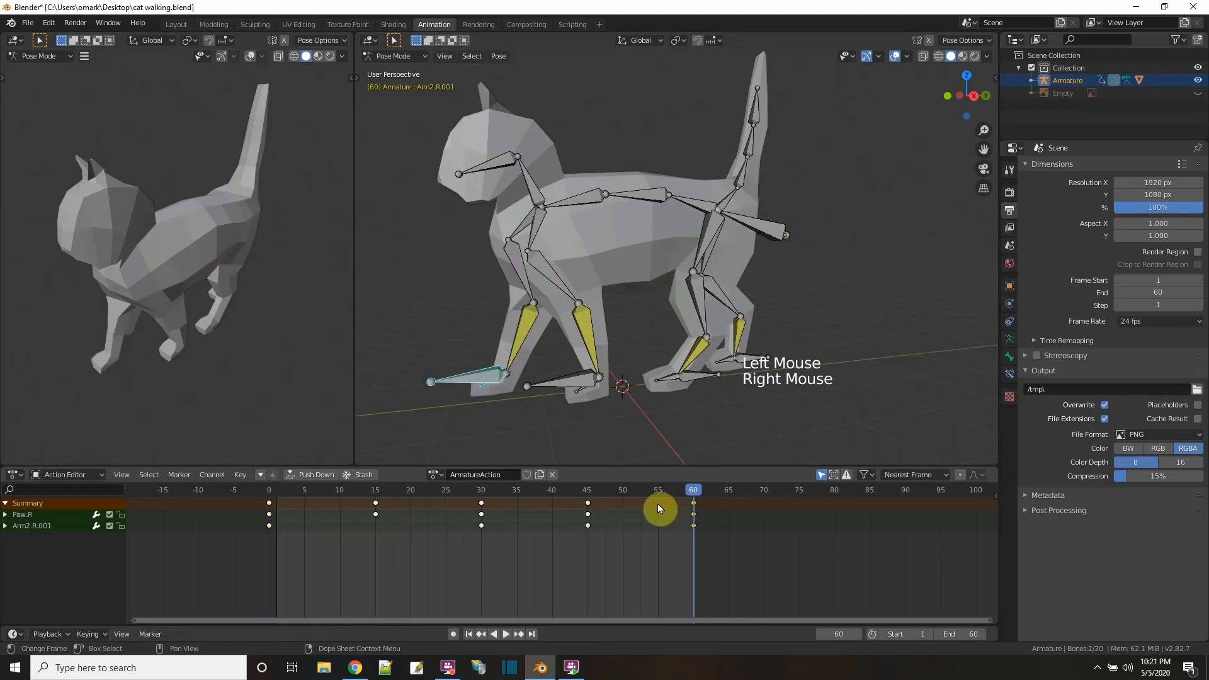
- Play back the walk to check the right front leg's offset motion against the left one
left_click(504, 634)
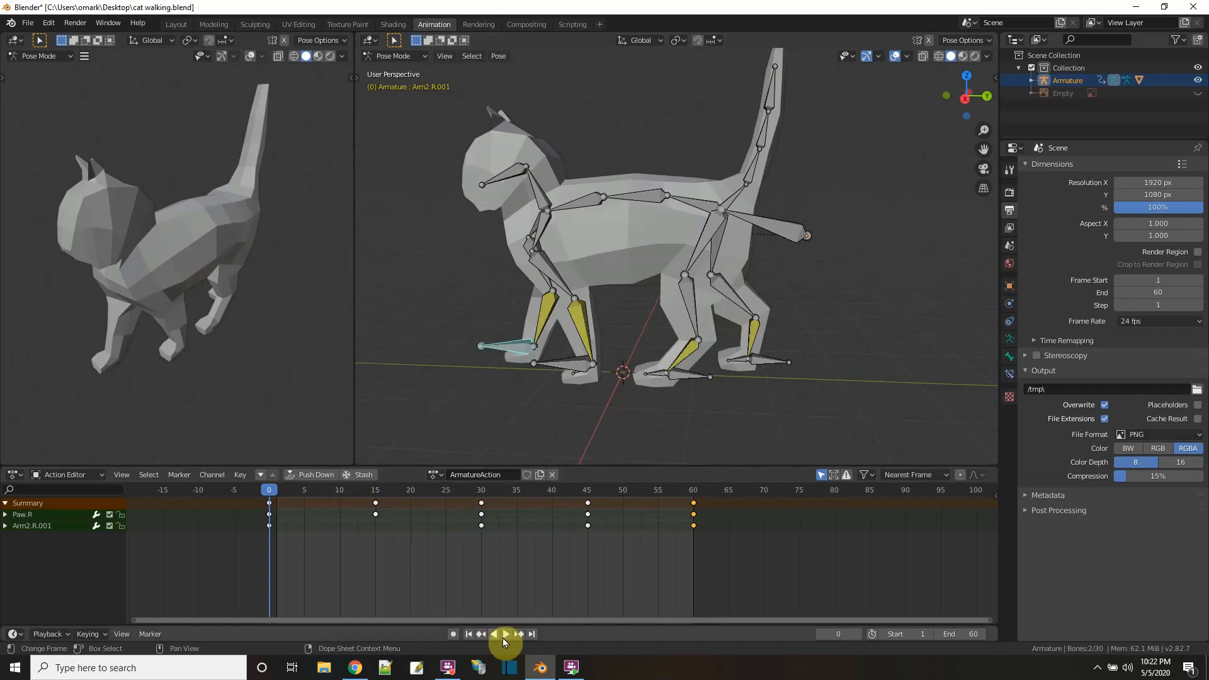
left_click(505, 635)
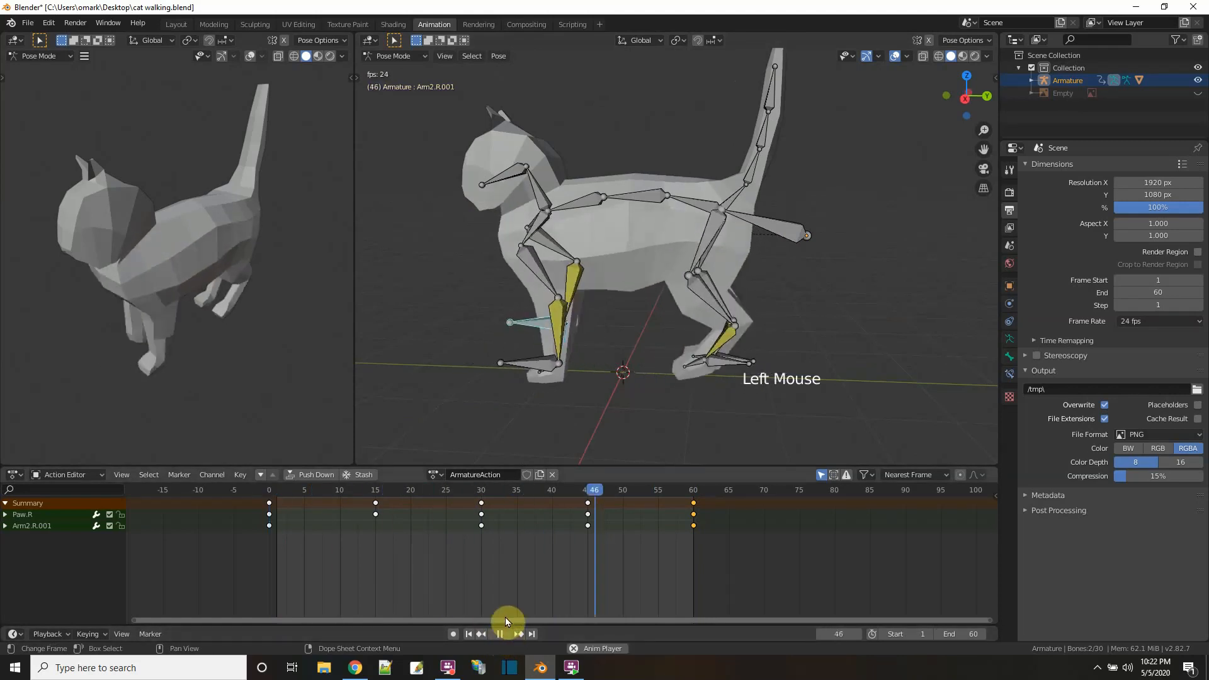